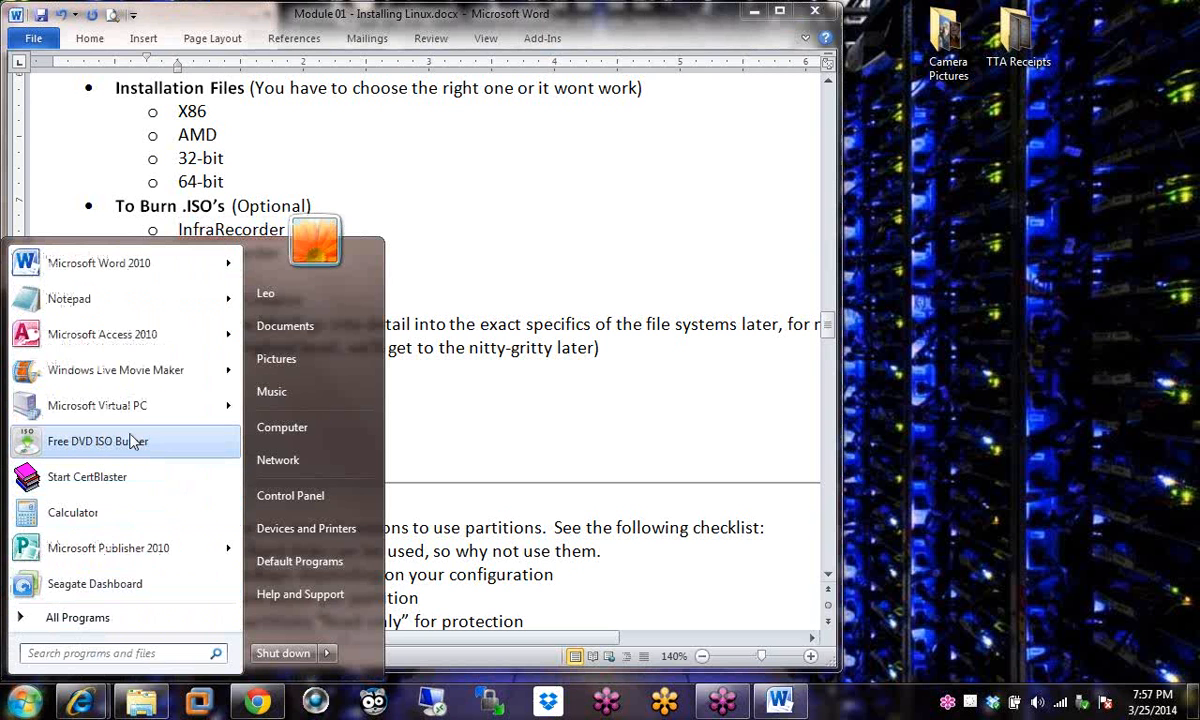
Look through the list of installed programs for disc-burning software, then return to the Module 01 document.
click(118, 625)
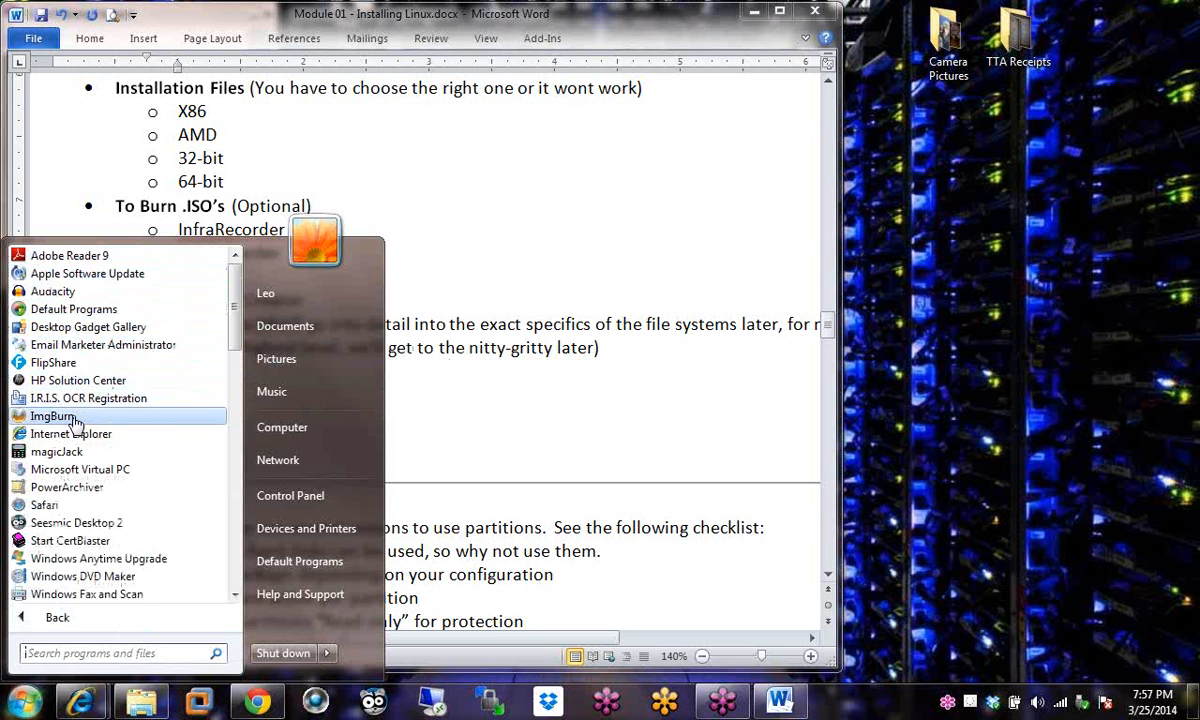
click(234, 594)
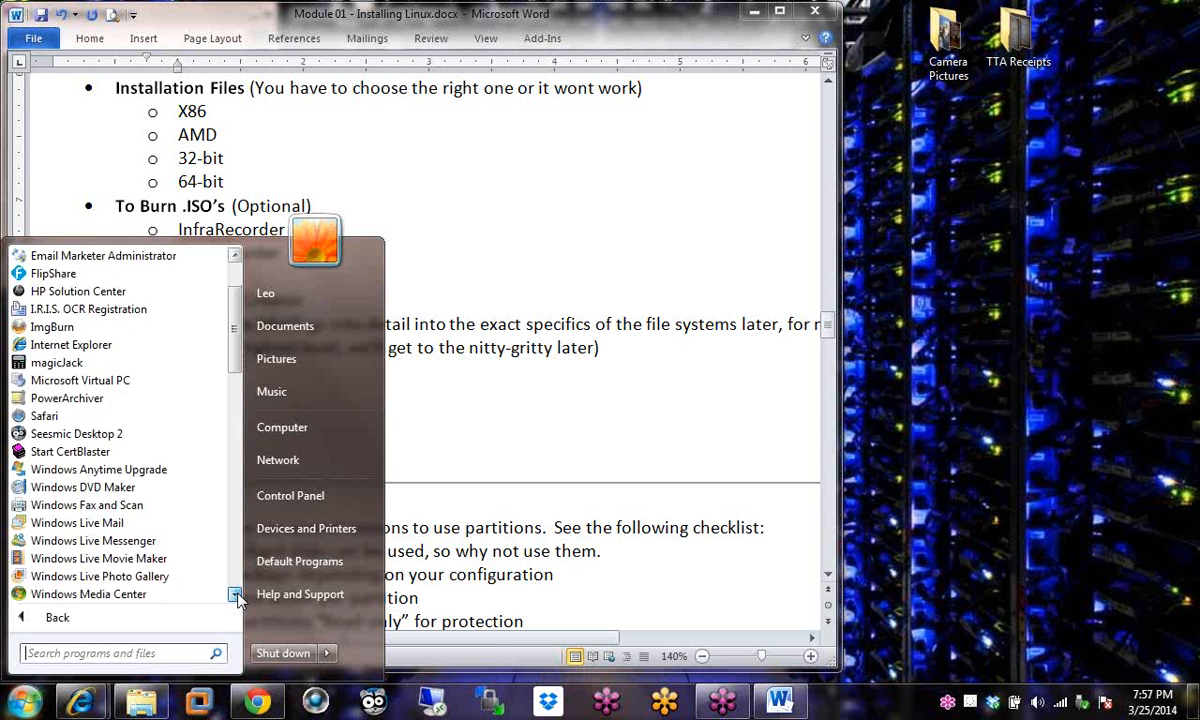
drag(236, 595, 236, 595)
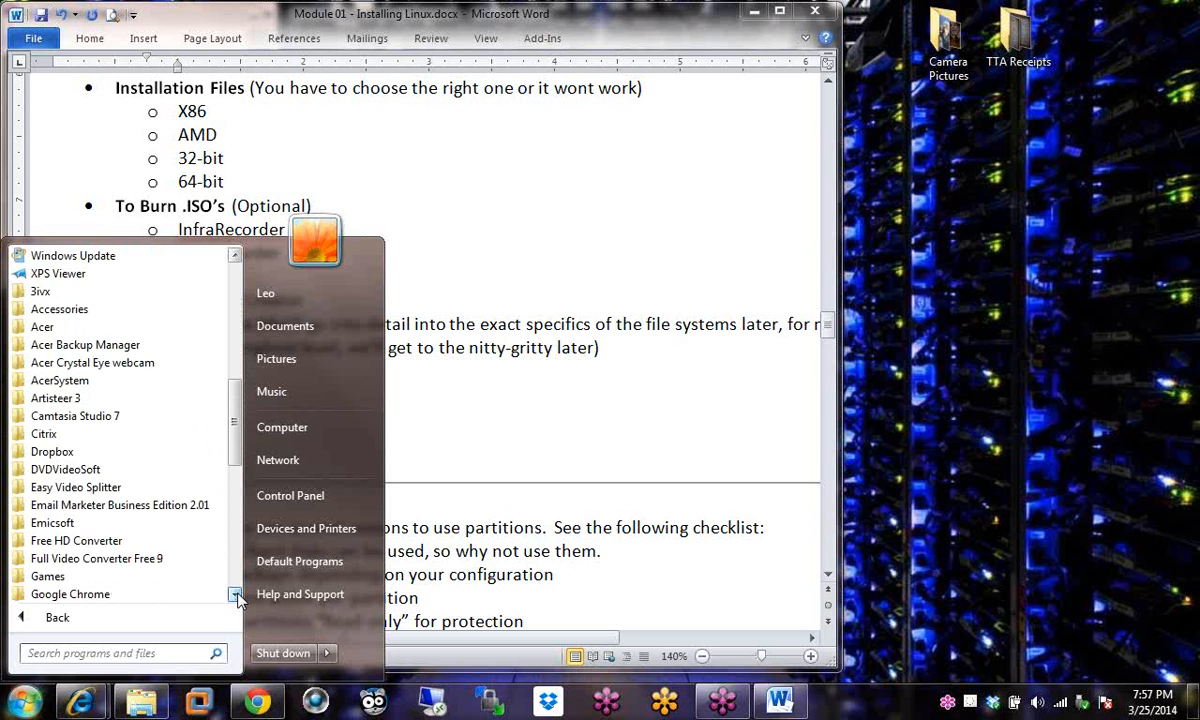
click(236, 595)
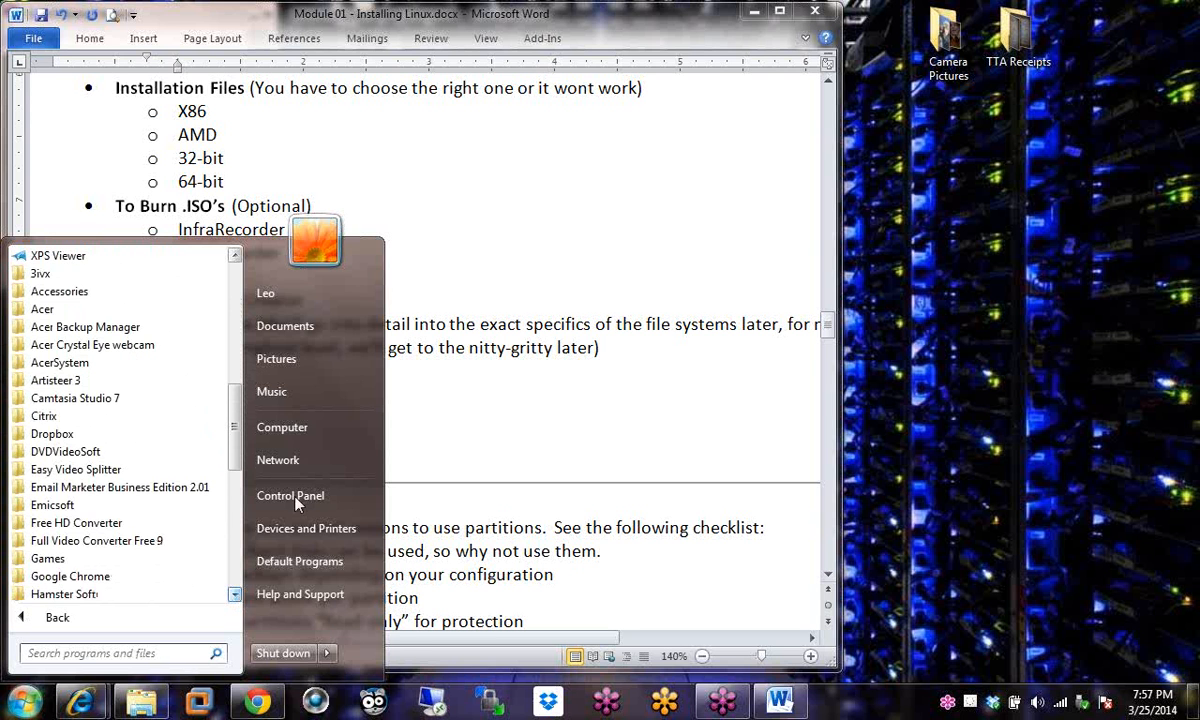
click(424, 380)
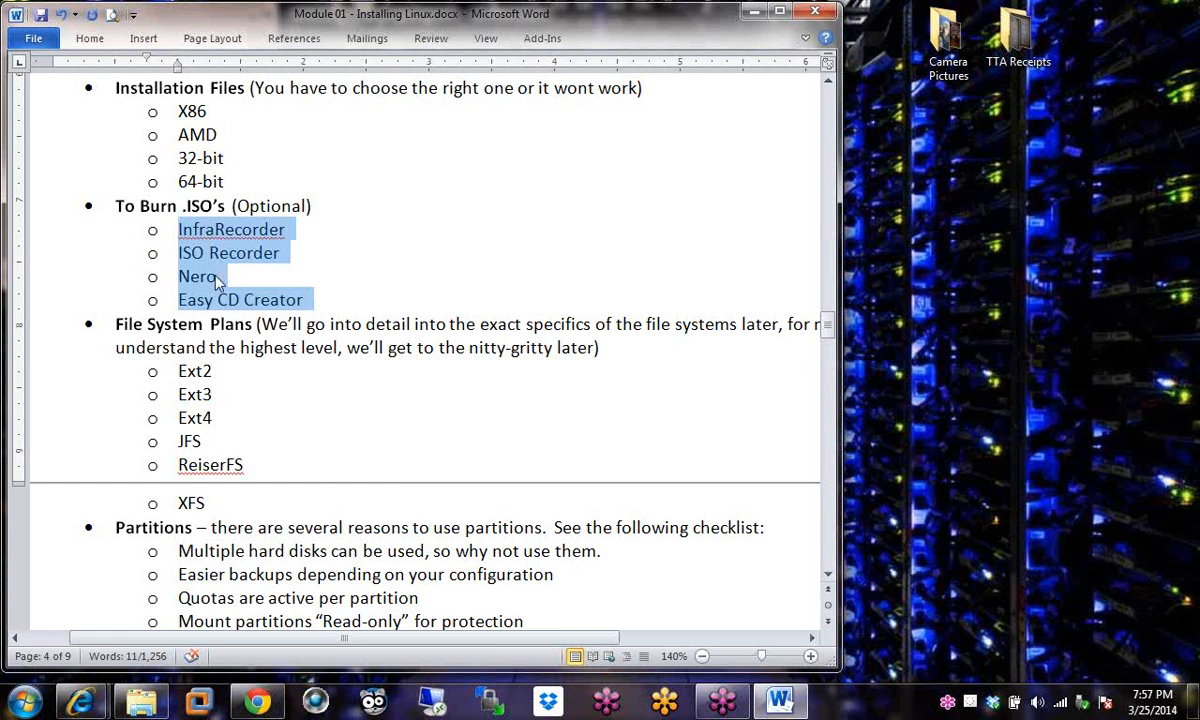
click(172, 347)
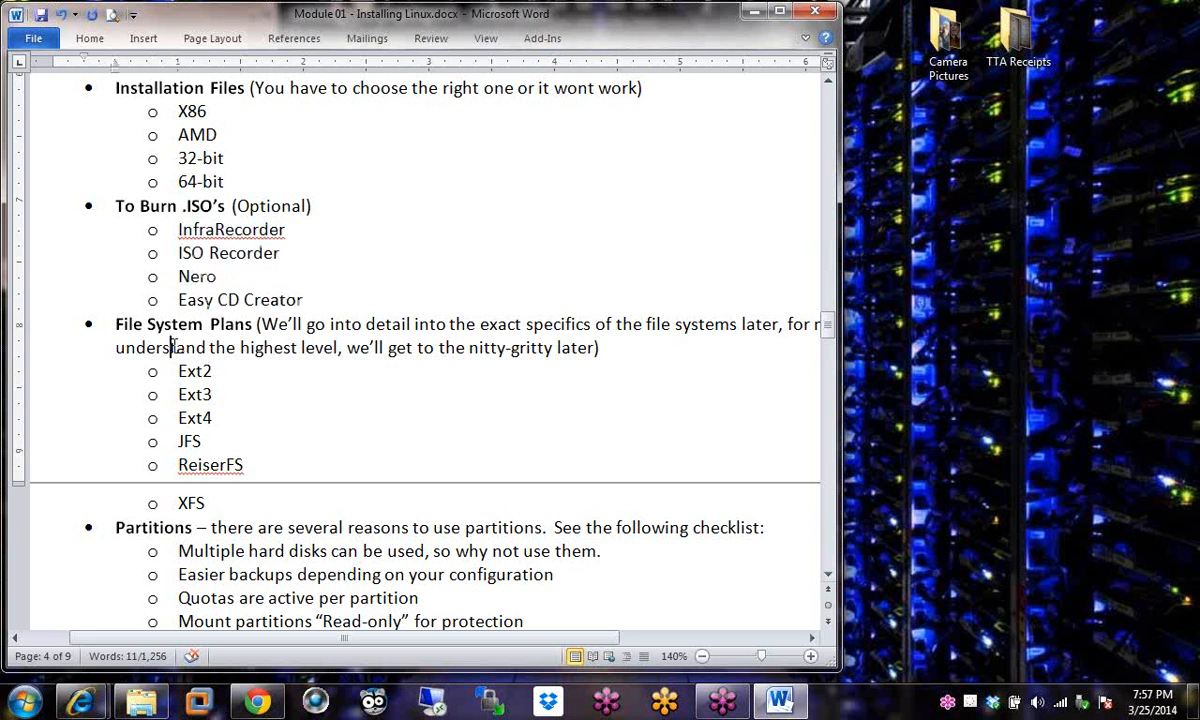
Review the File System Plans section, highlighting its heading and the Ext3 and Ext2 entries in turn.
click(828, 578)
click(828, 578)
click(828, 578)
click(828, 578)
click(614, 226)
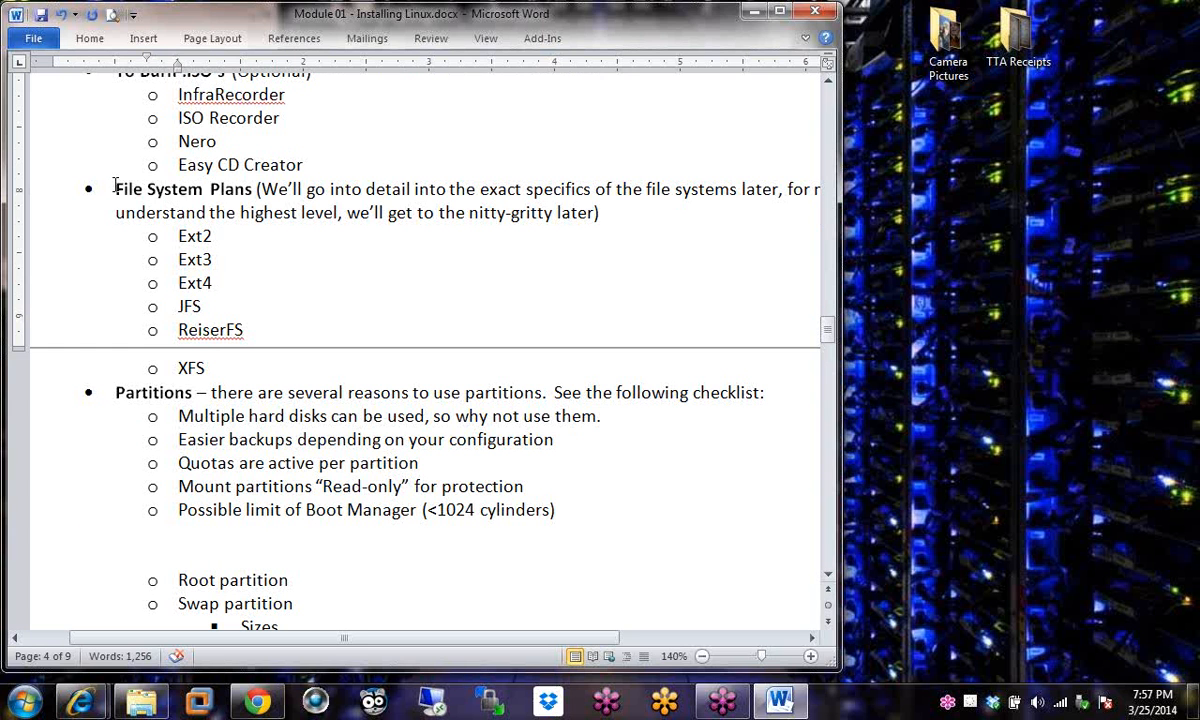
drag(115, 189, 245, 178)
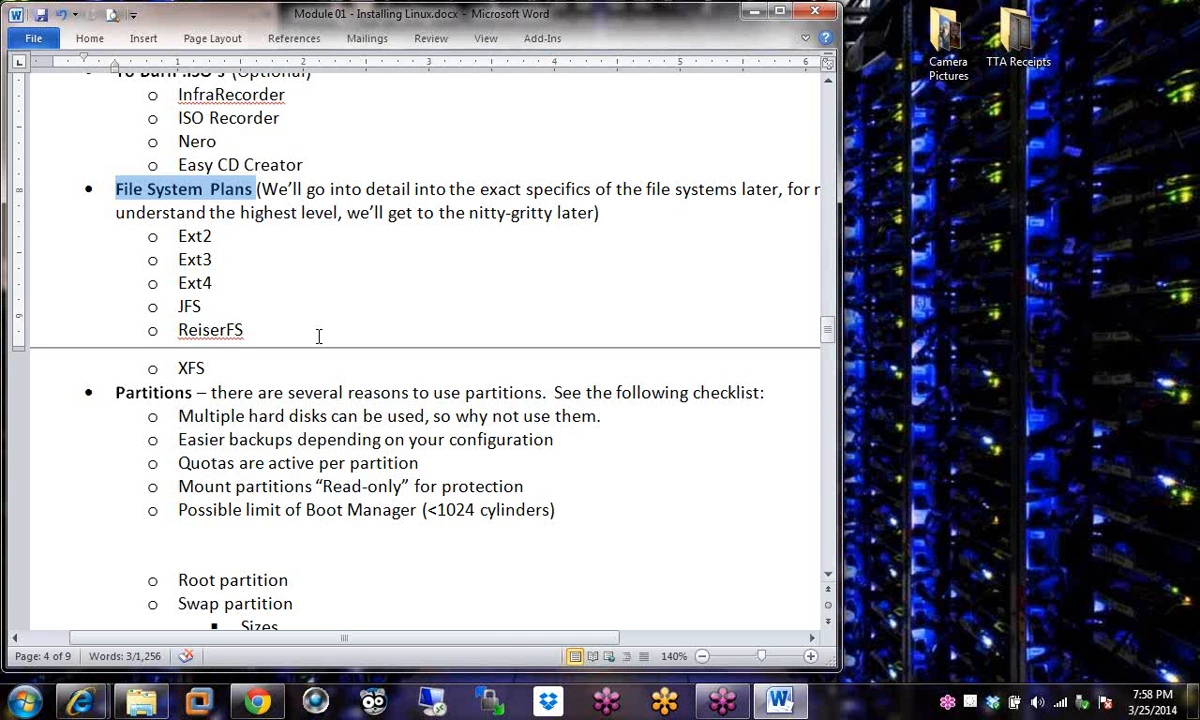
double_click(186, 259)
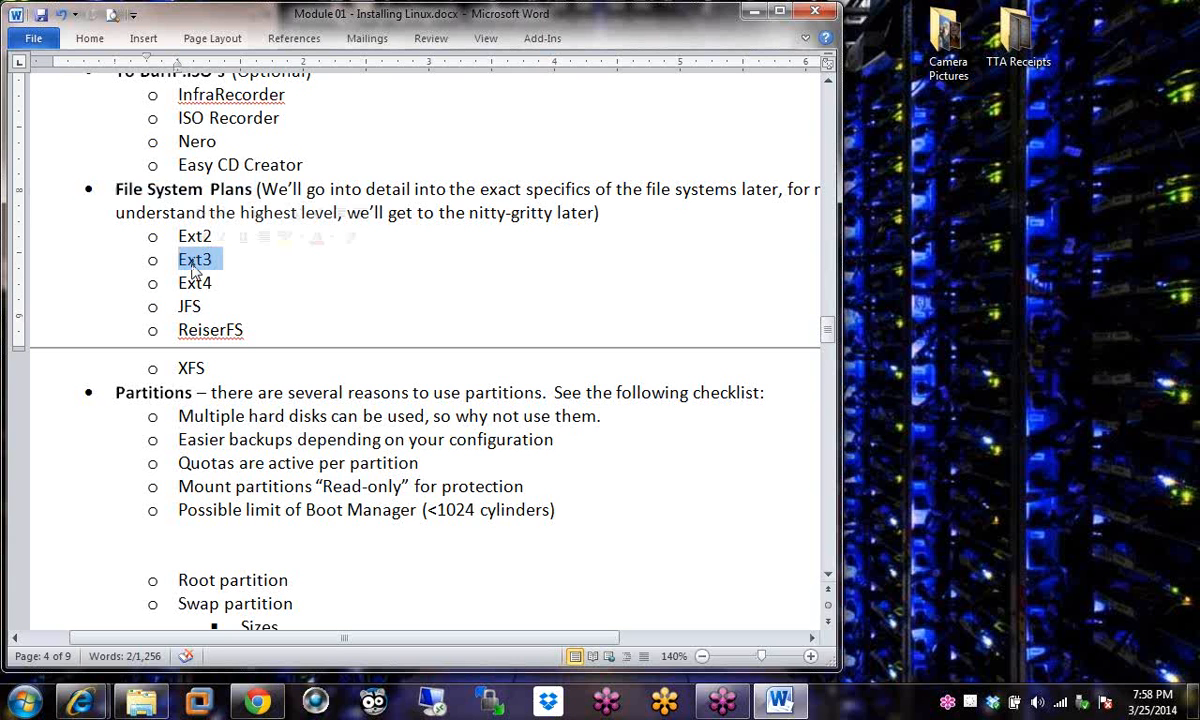
click(238, 261)
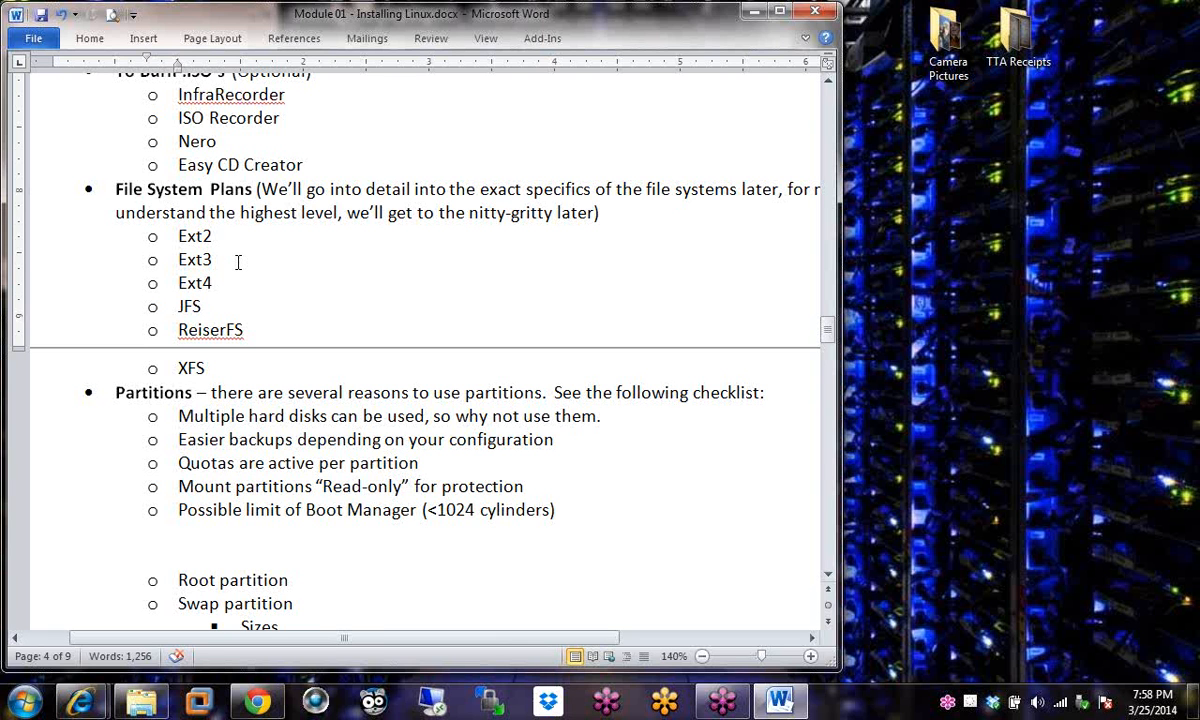
click(177, 230)
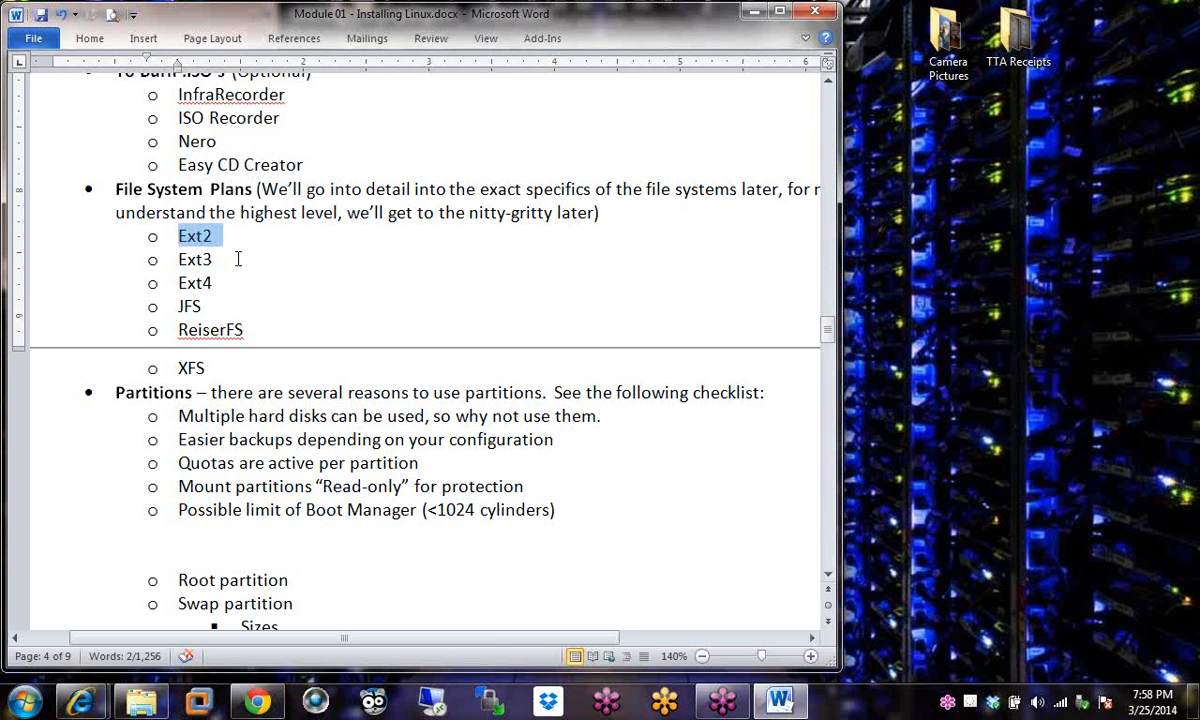
click(237, 259)
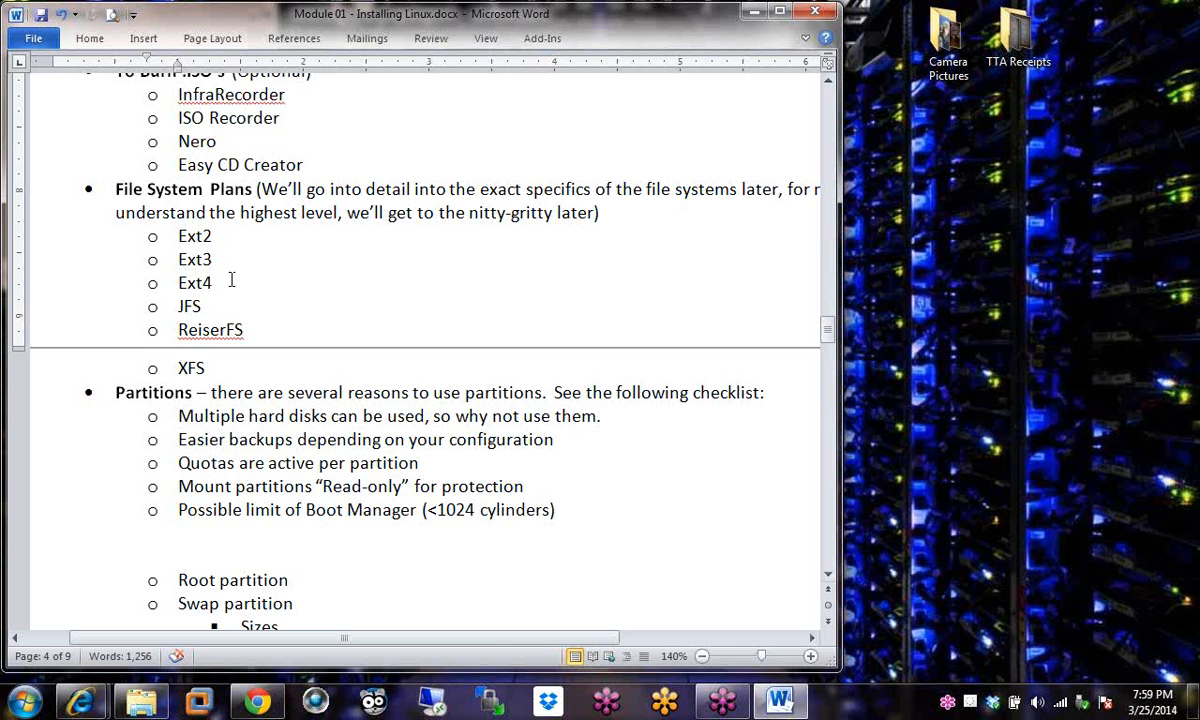
Review the remaining file system entries, highlighting JFS through XFS together and Ext3 on its own.
drag(176, 306, 205, 370)
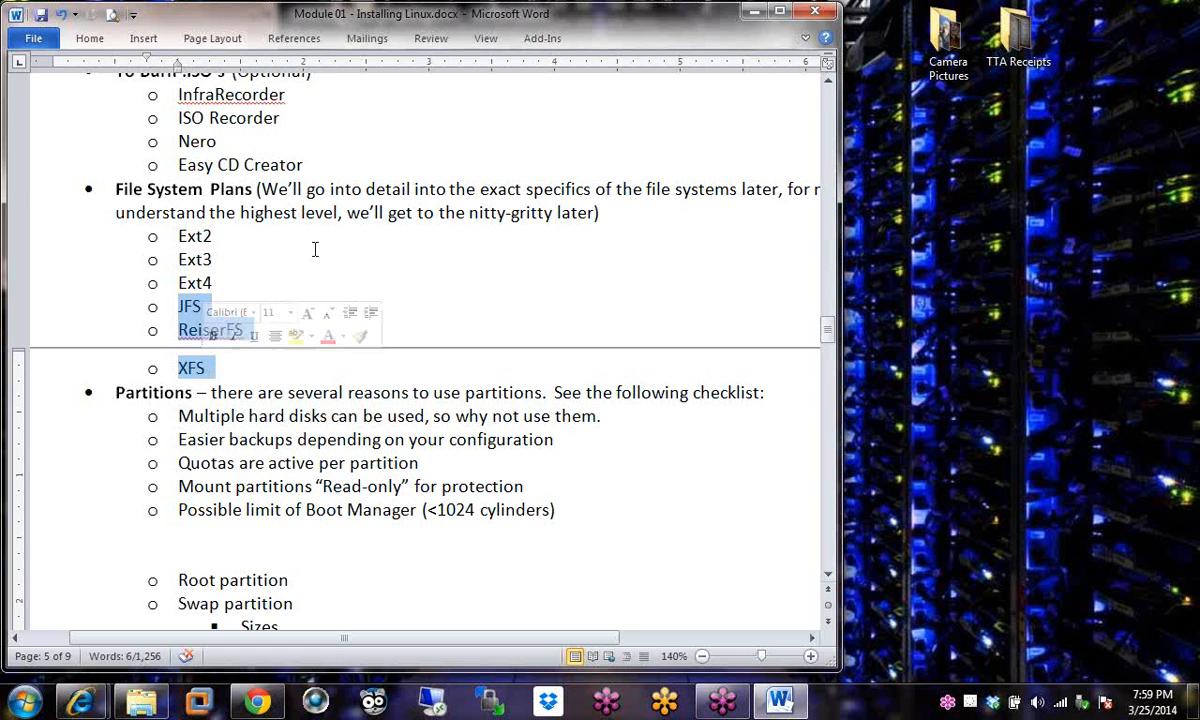
click(313, 262)
click(270, 331)
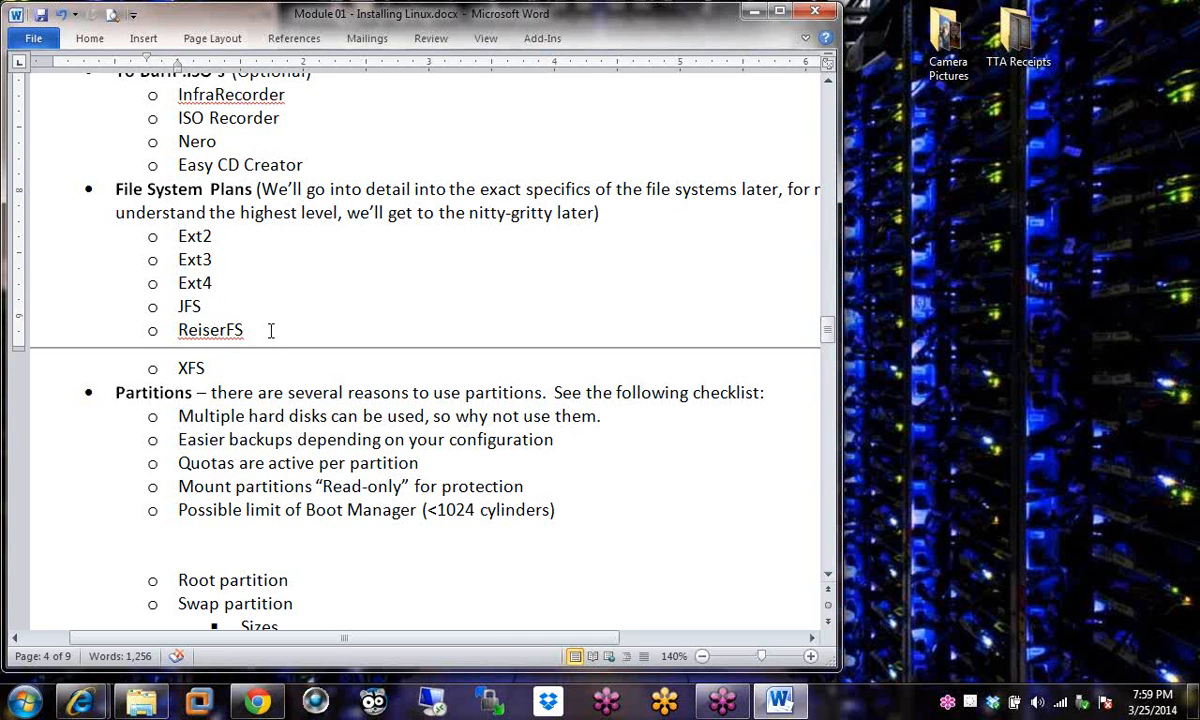
click(230, 367)
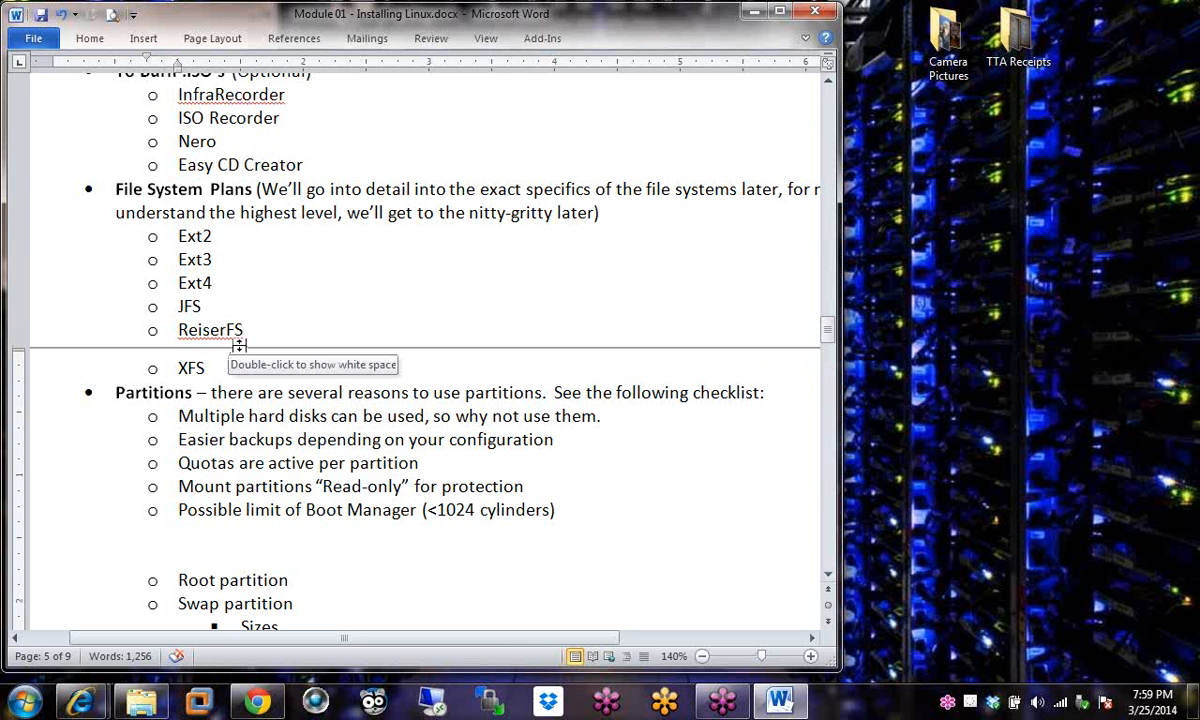
click(264, 329)
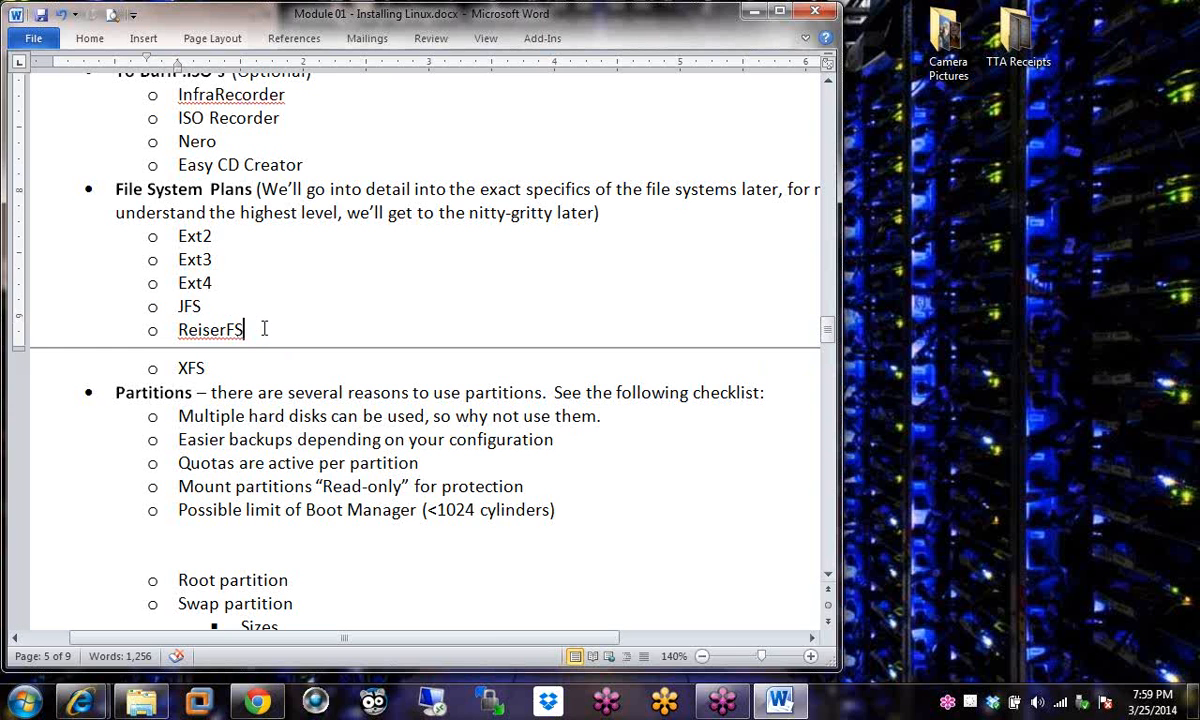
drag(177, 259, 215, 262)
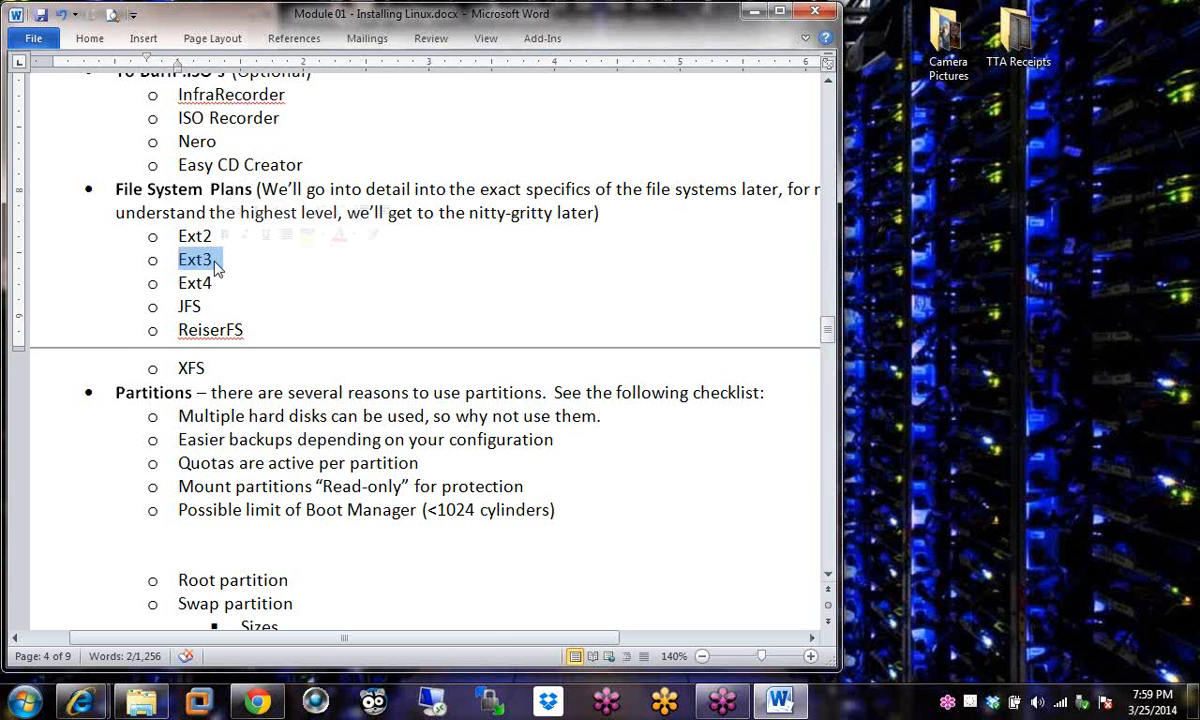
click(464, 230)
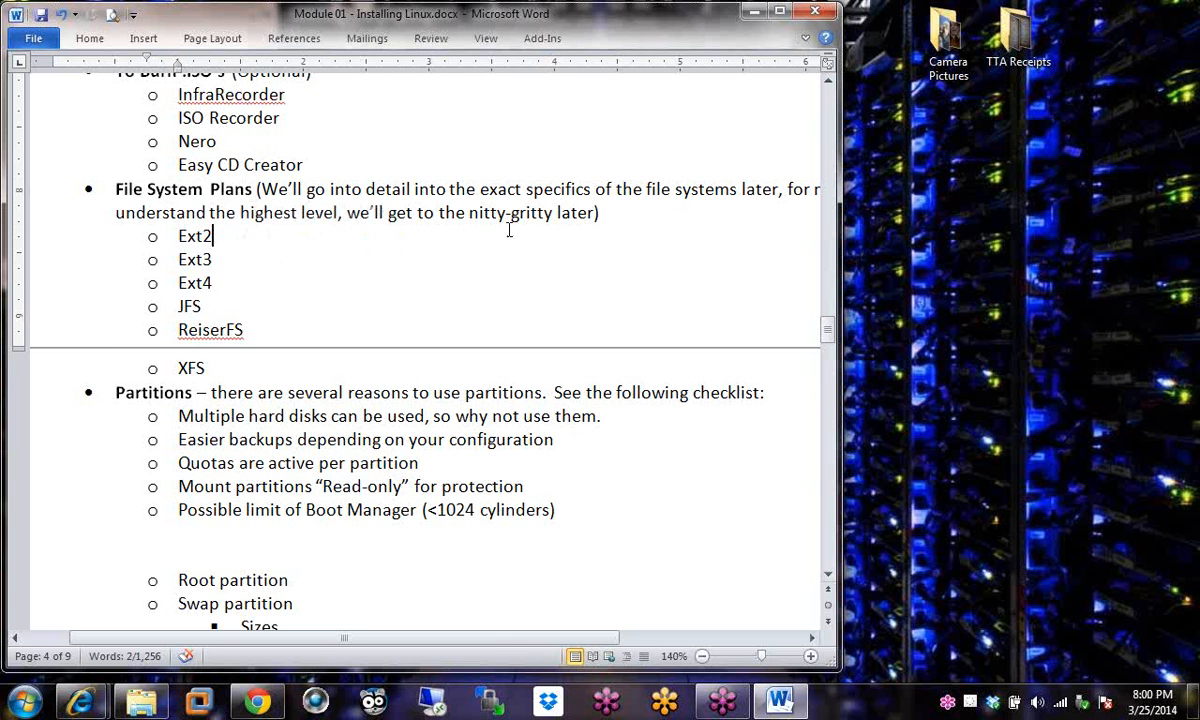
Examine the Partitions section, highlighting the word "reasons" in its introduction and "Root" in the root partition entry.
click(828, 578)
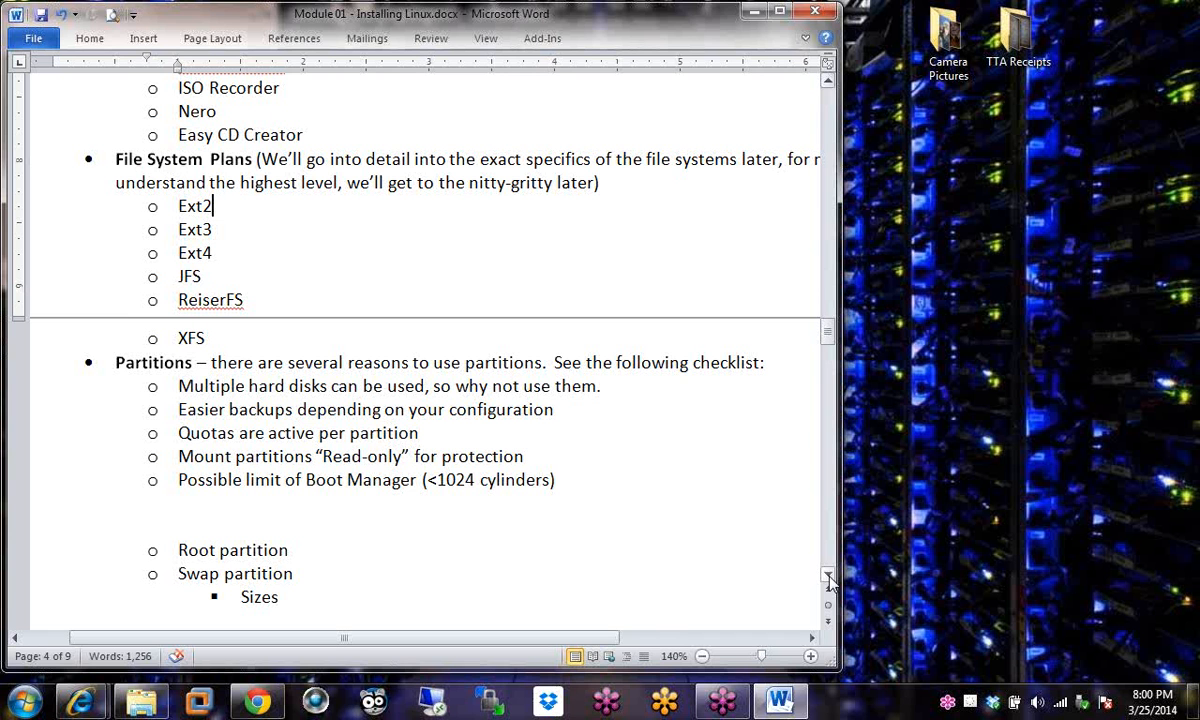
click(828, 577)
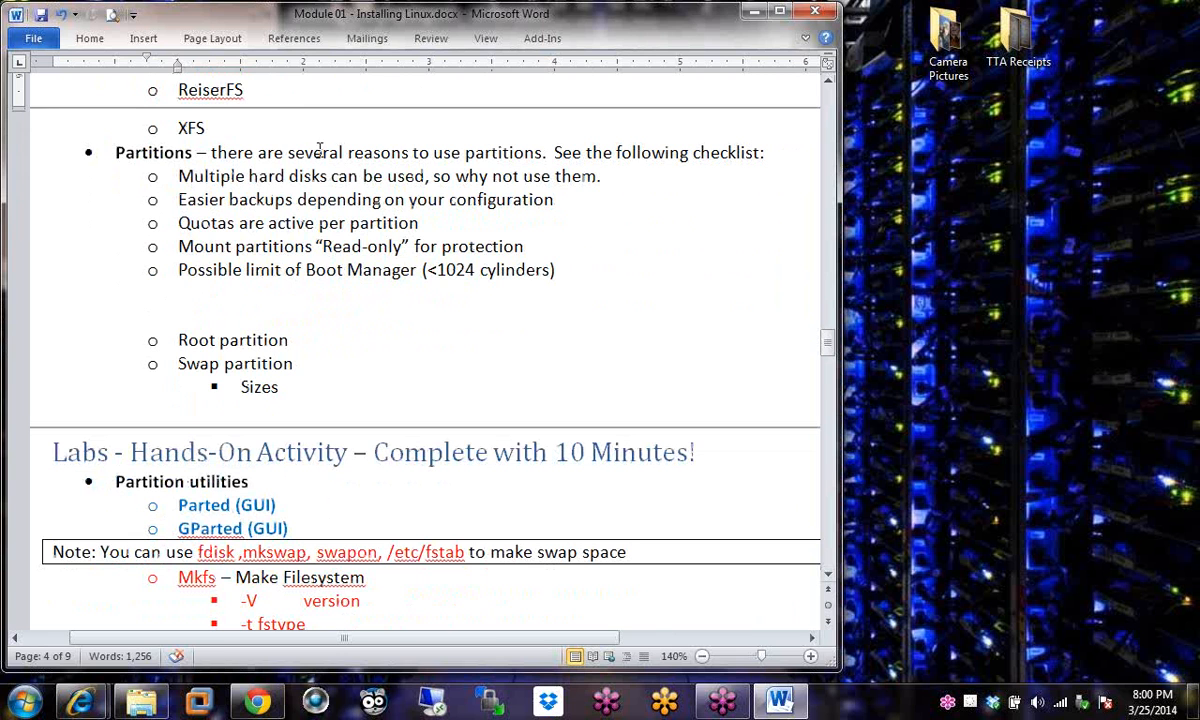
double_click(350, 152)
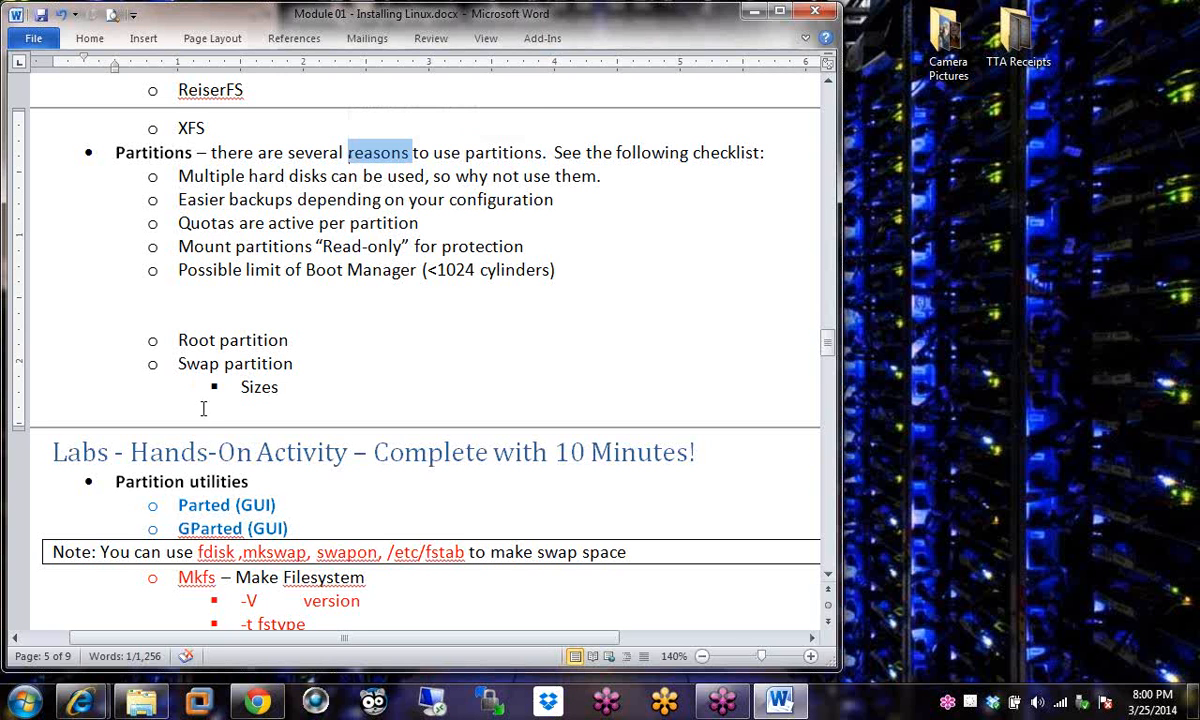
double_click(182, 343)
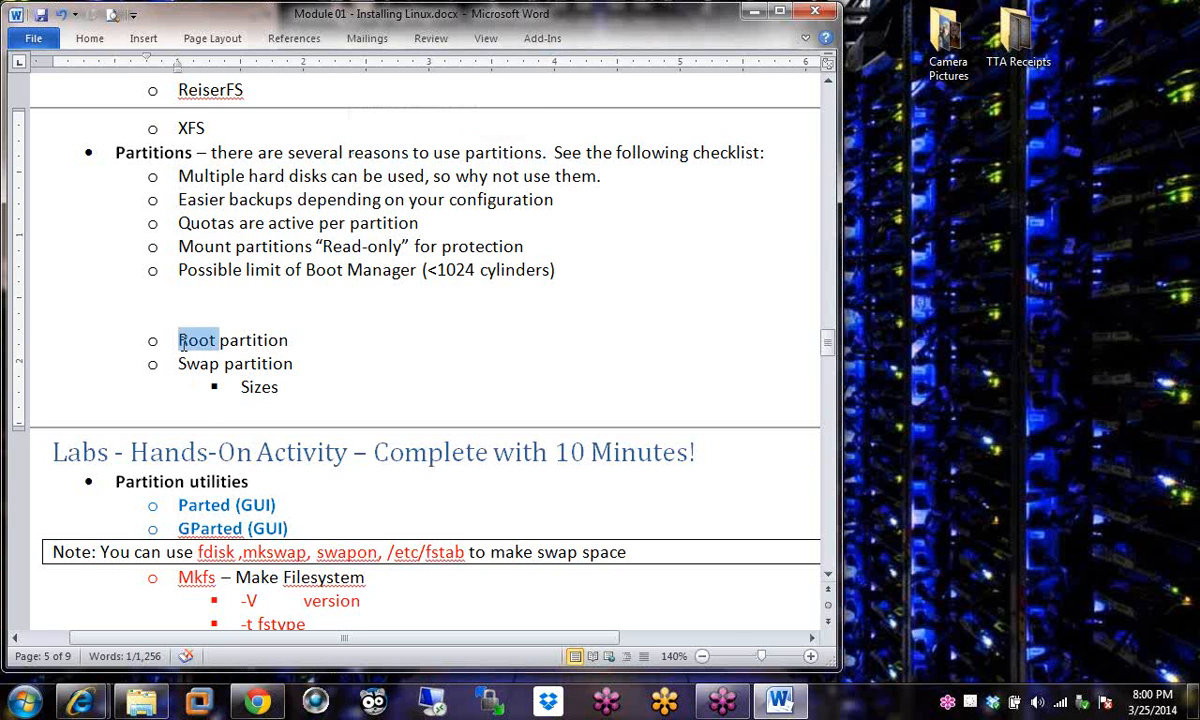
click(306, 341)
click(337, 369)
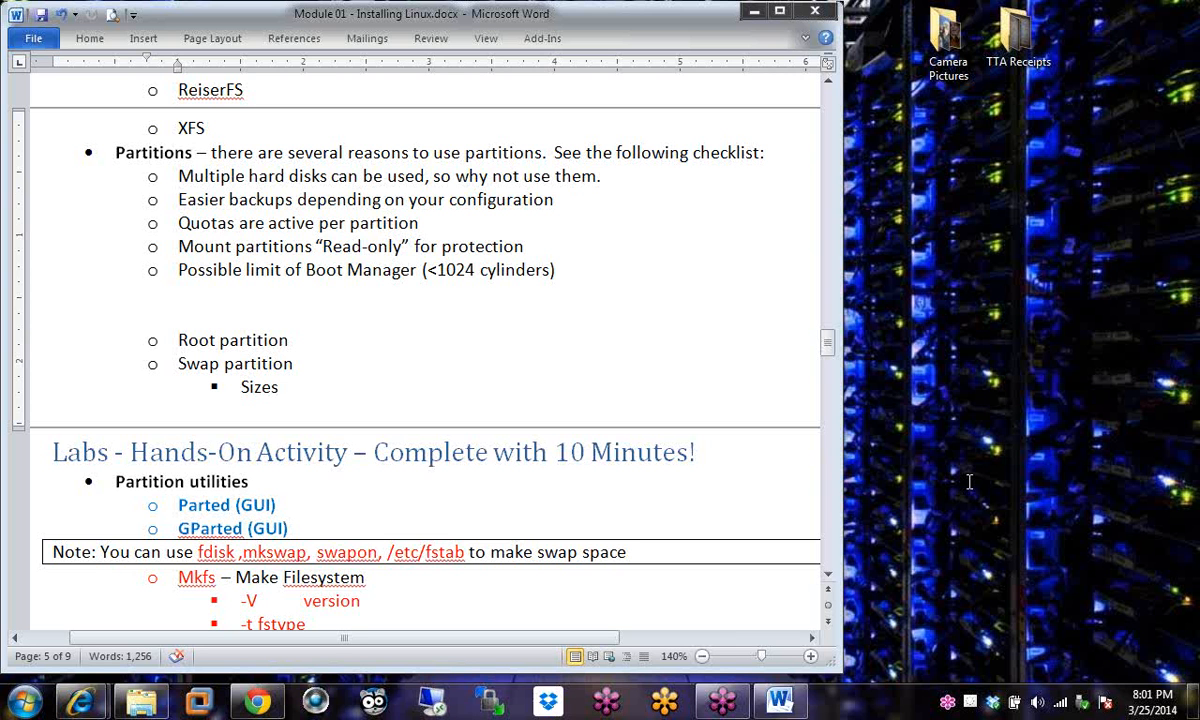
click(496, 350)
click(285, 311)
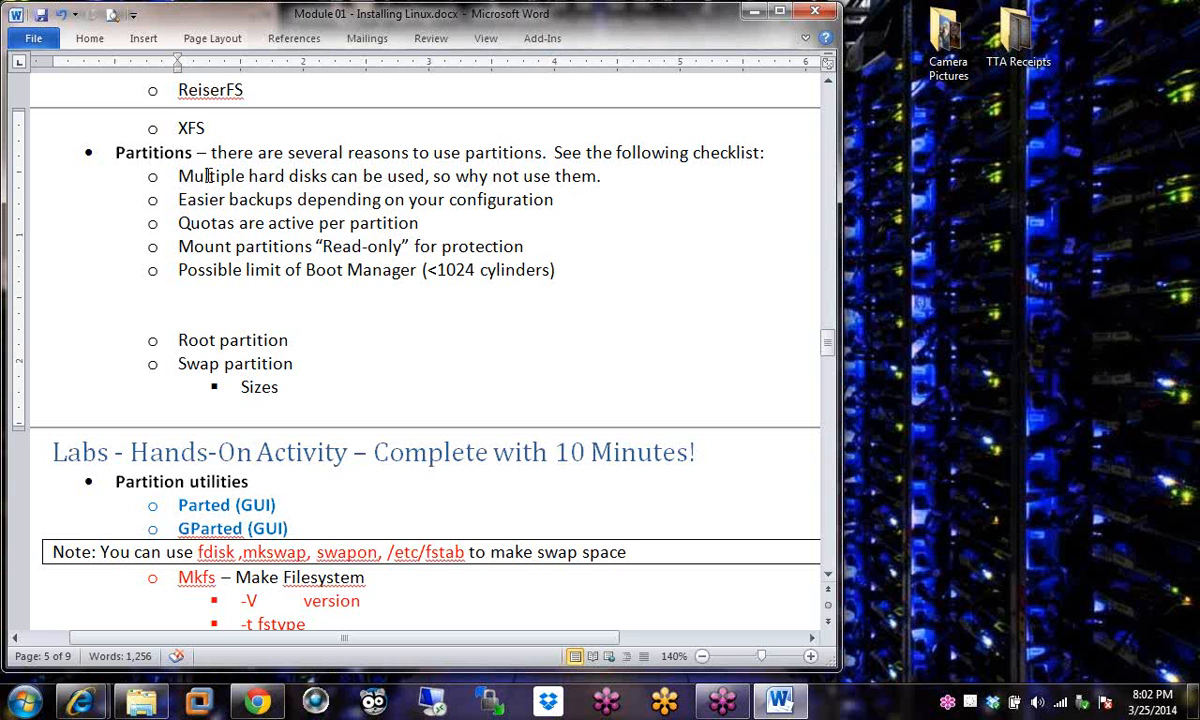
Review the partition checklist, highlighting "Multiple hard disks", "Quotas are active per partition" and "Mount partitions" in turn.
drag(203, 175, 300, 176)
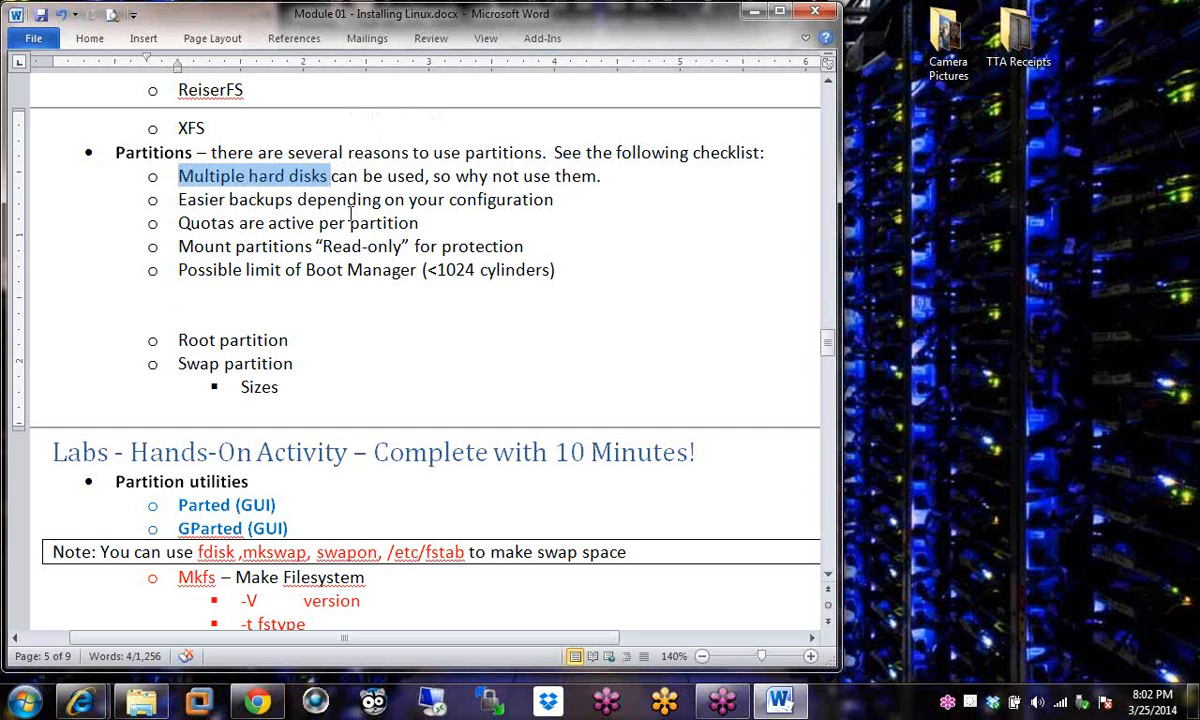
double_click(185, 221)
triple_click(351, 216)
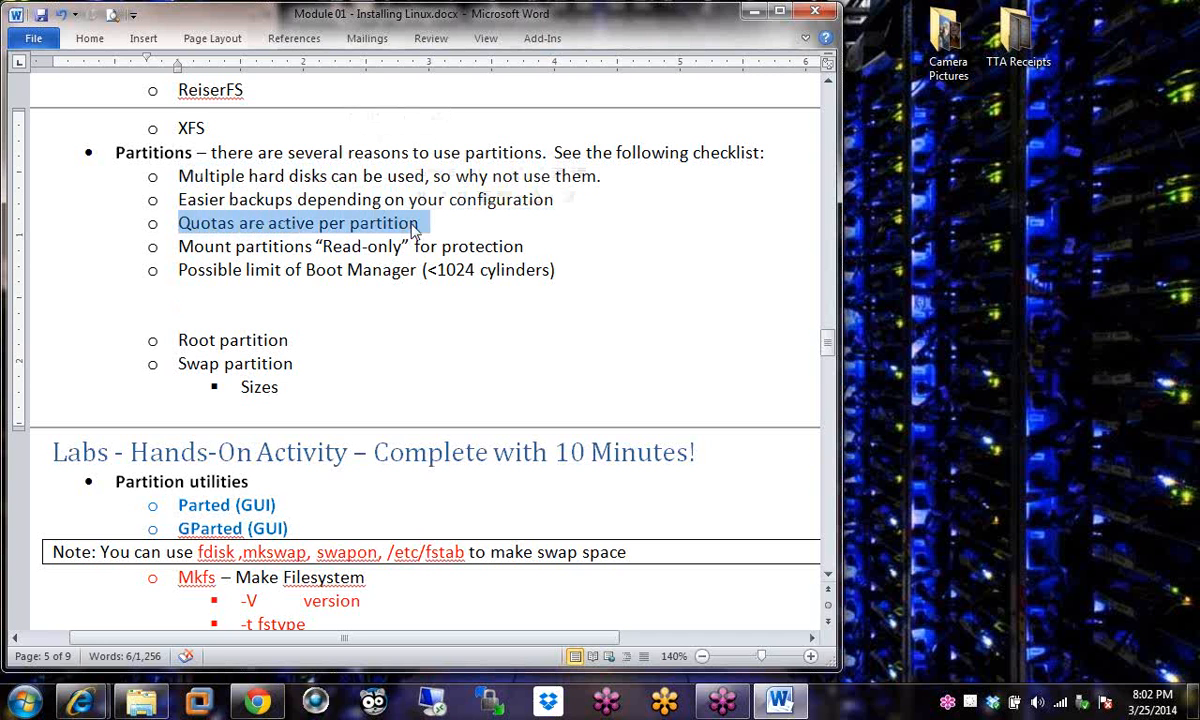
click(413, 243)
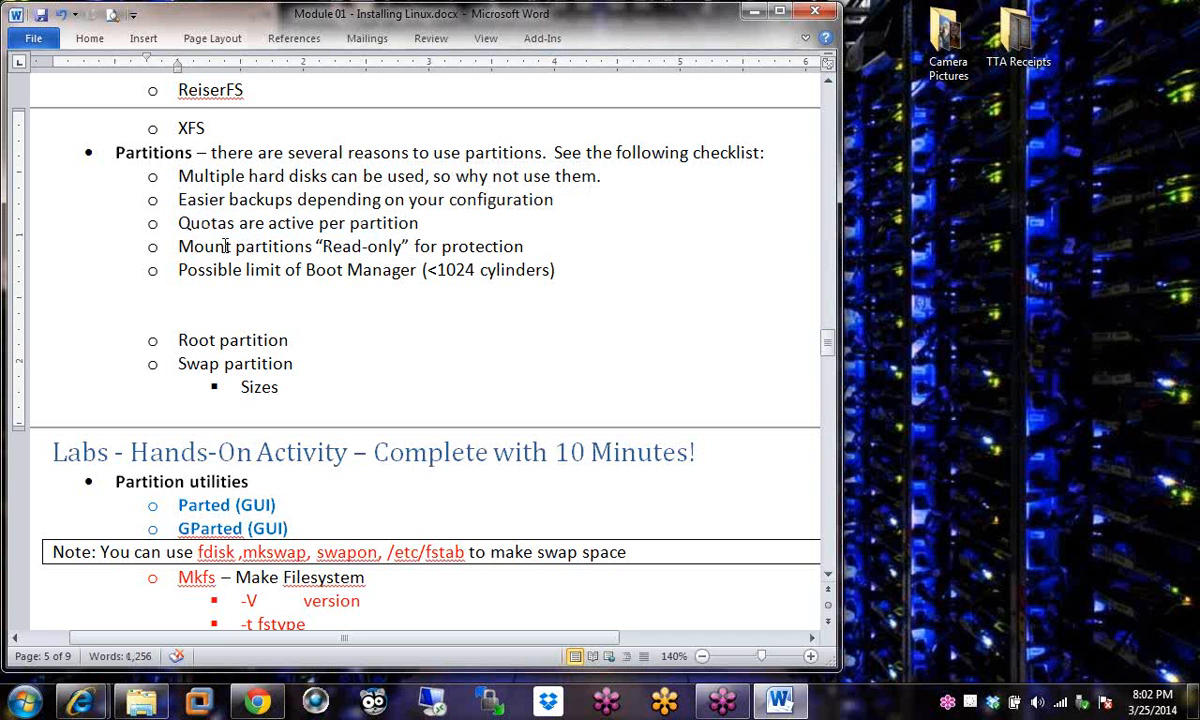
drag(181, 246, 262, 247)
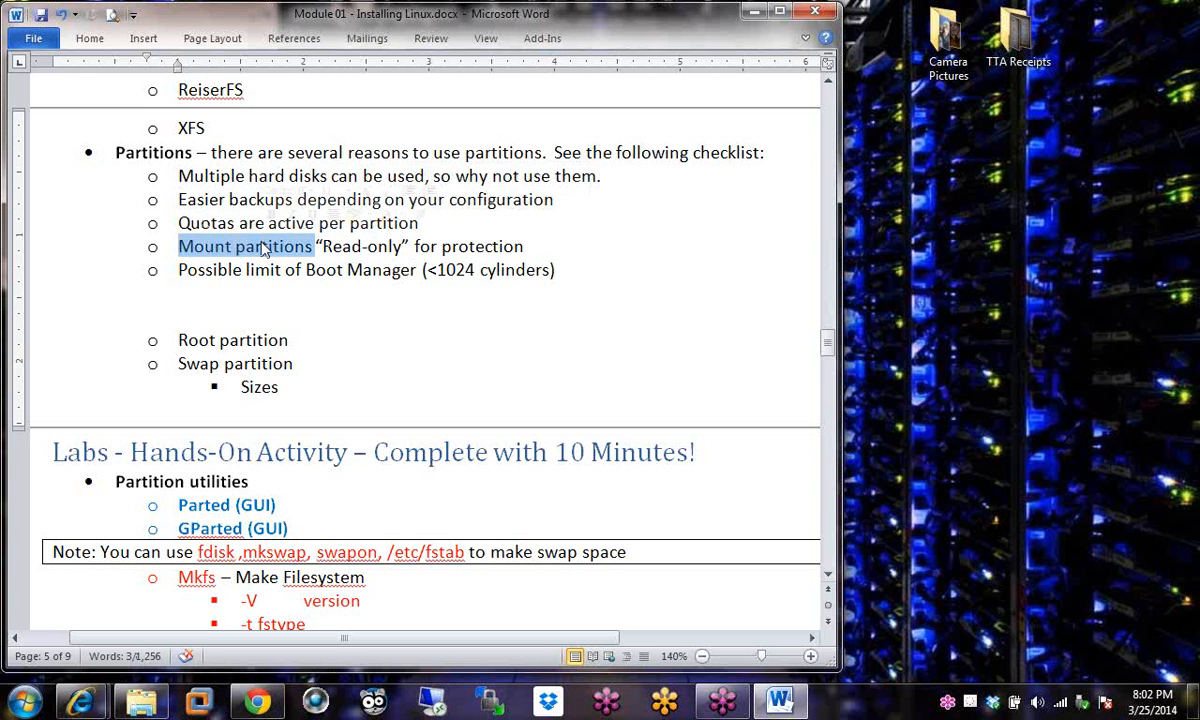
click(356, 263)
click(286, 322)
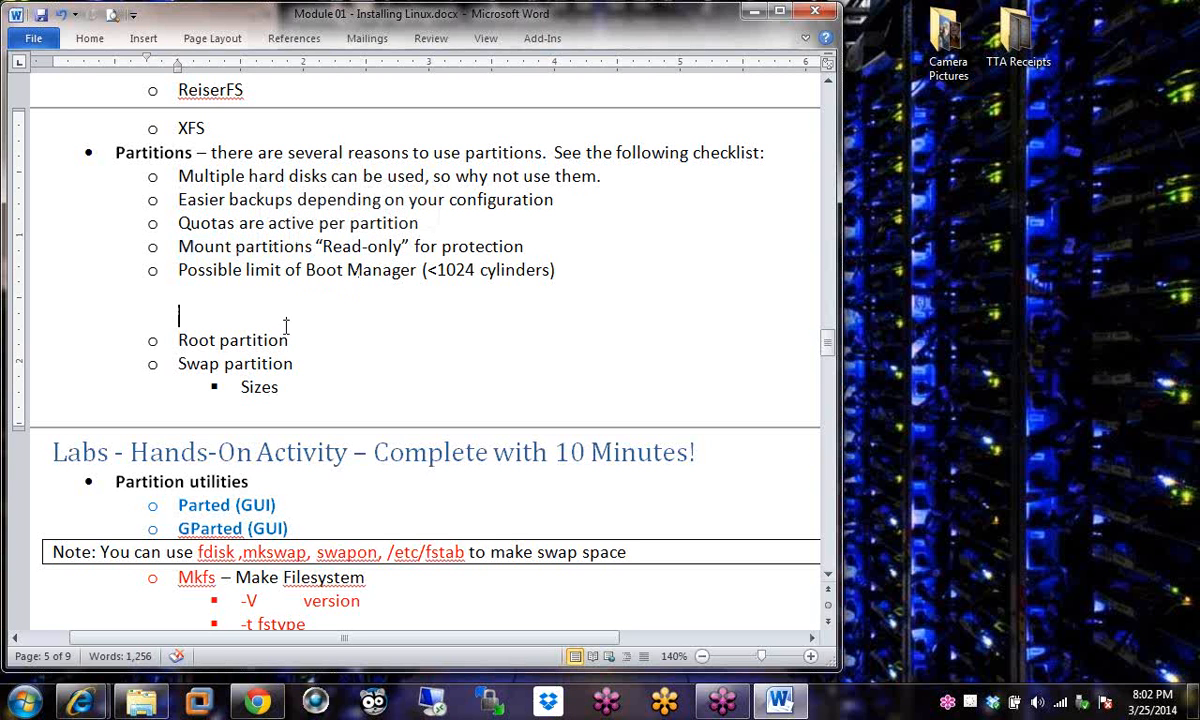
Examine the hands-on Labs section on partition utilities, highlighting "Labs" and "10 Minutes!" in its heading.
click(827, 577)
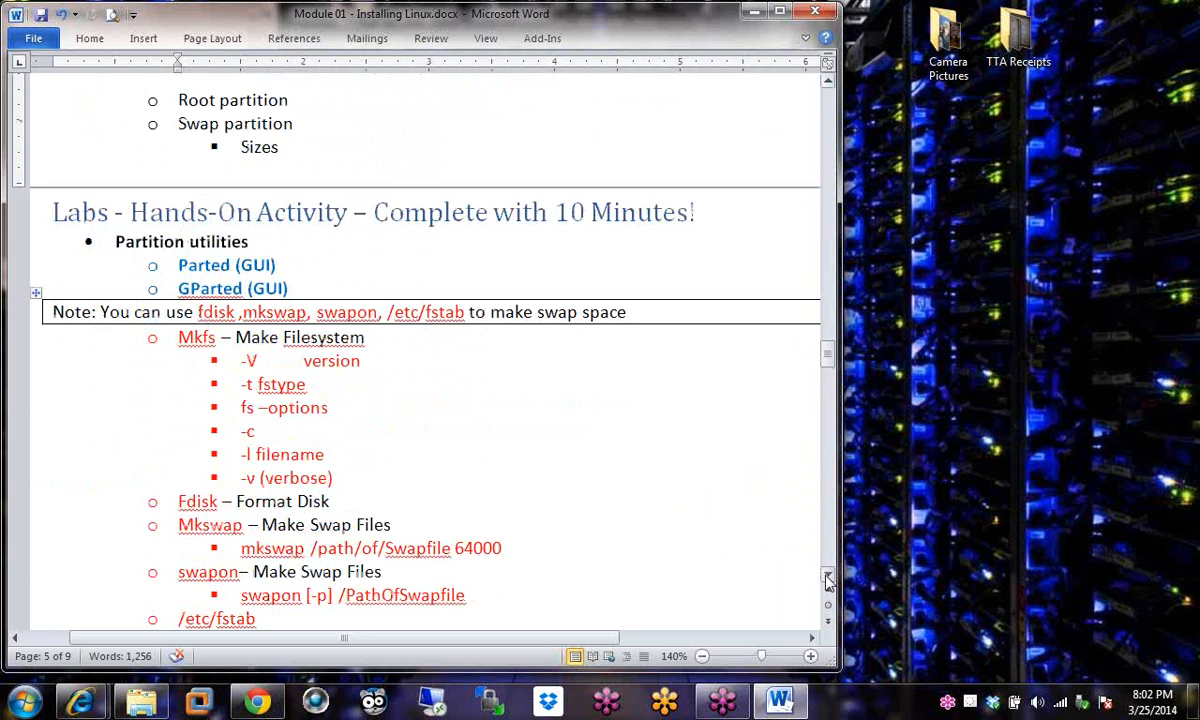
double_click(80, 152)
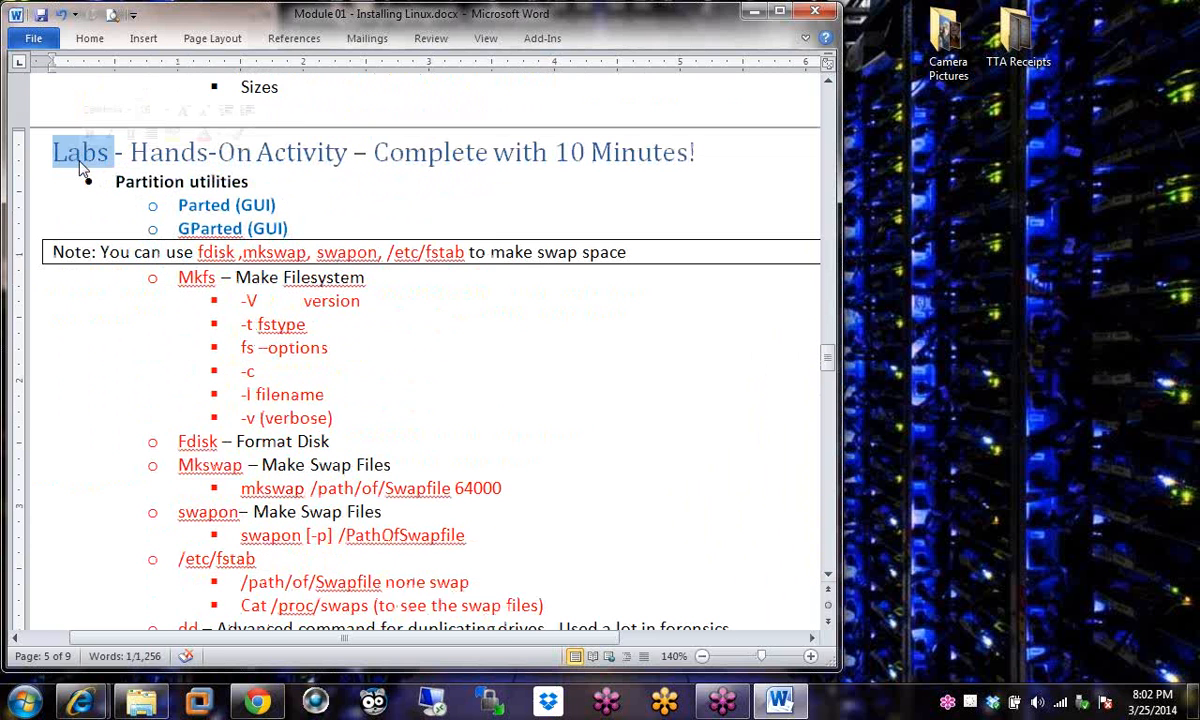
click(352, 152)
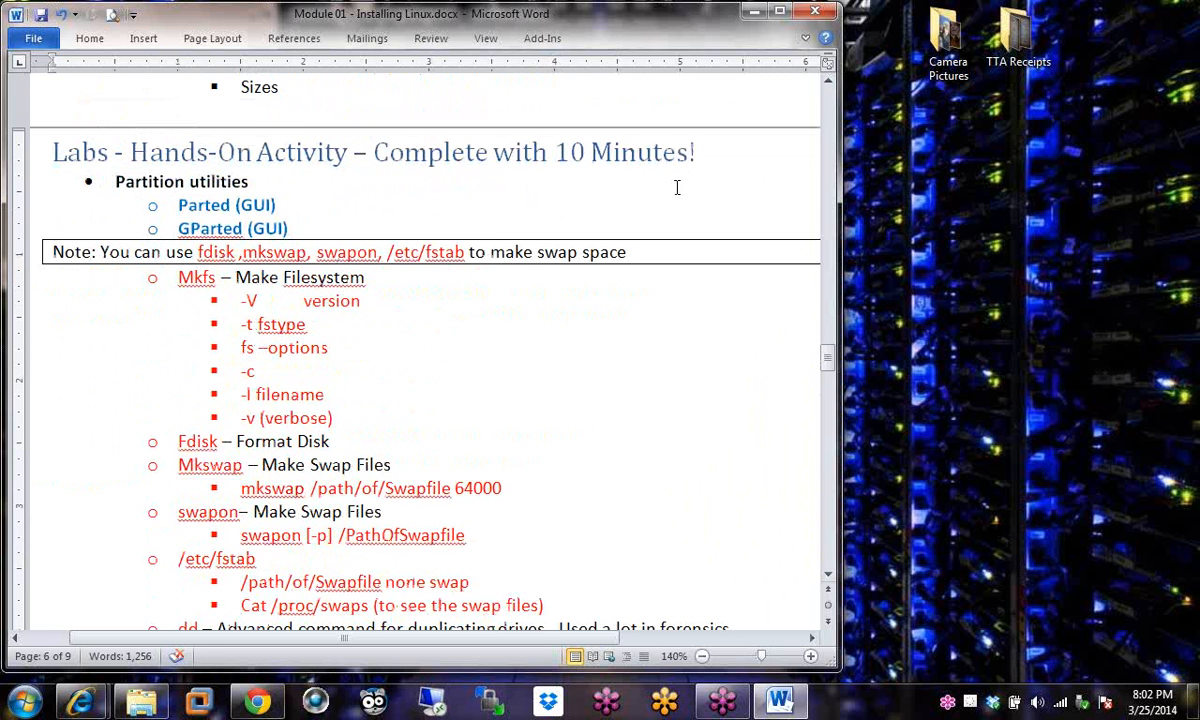
drag(713, 152, 580, 152)
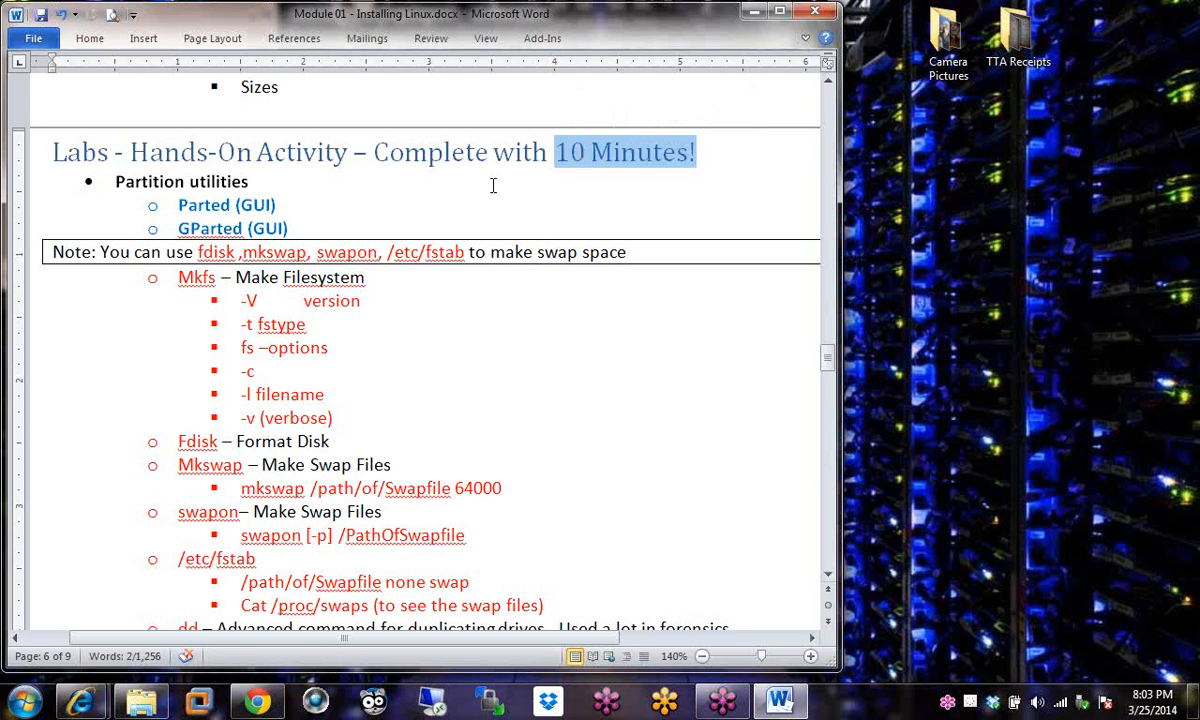
click(945, 467)
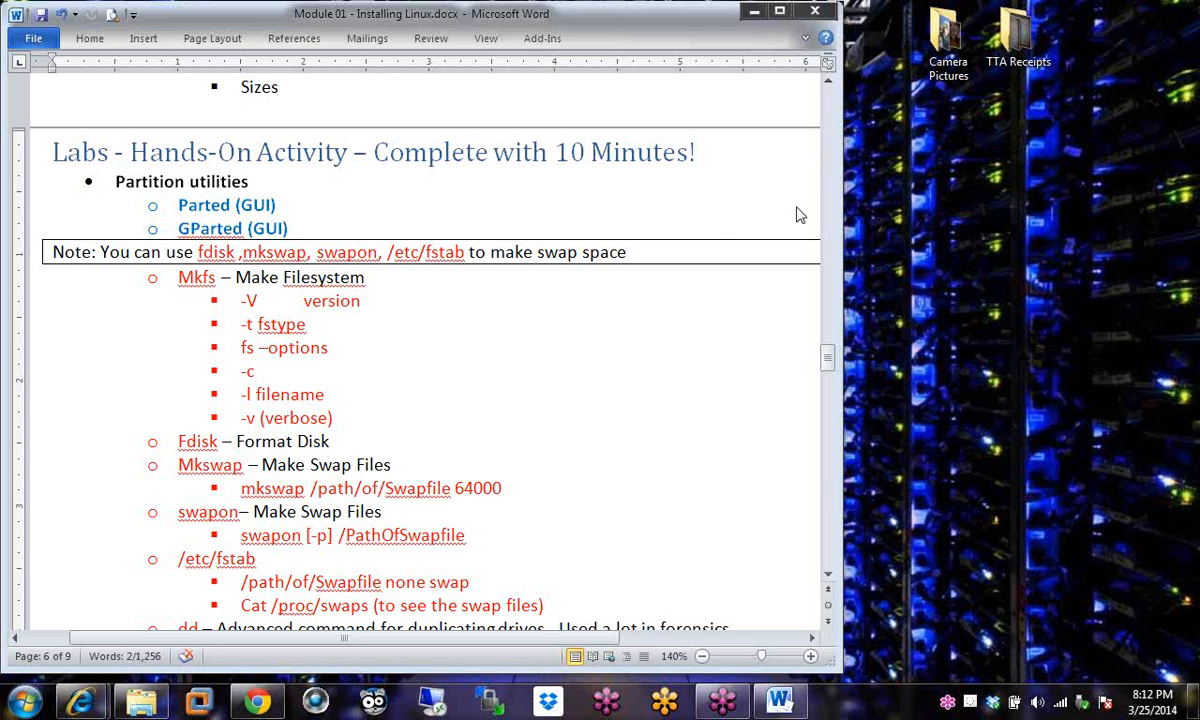
click(708, 221)
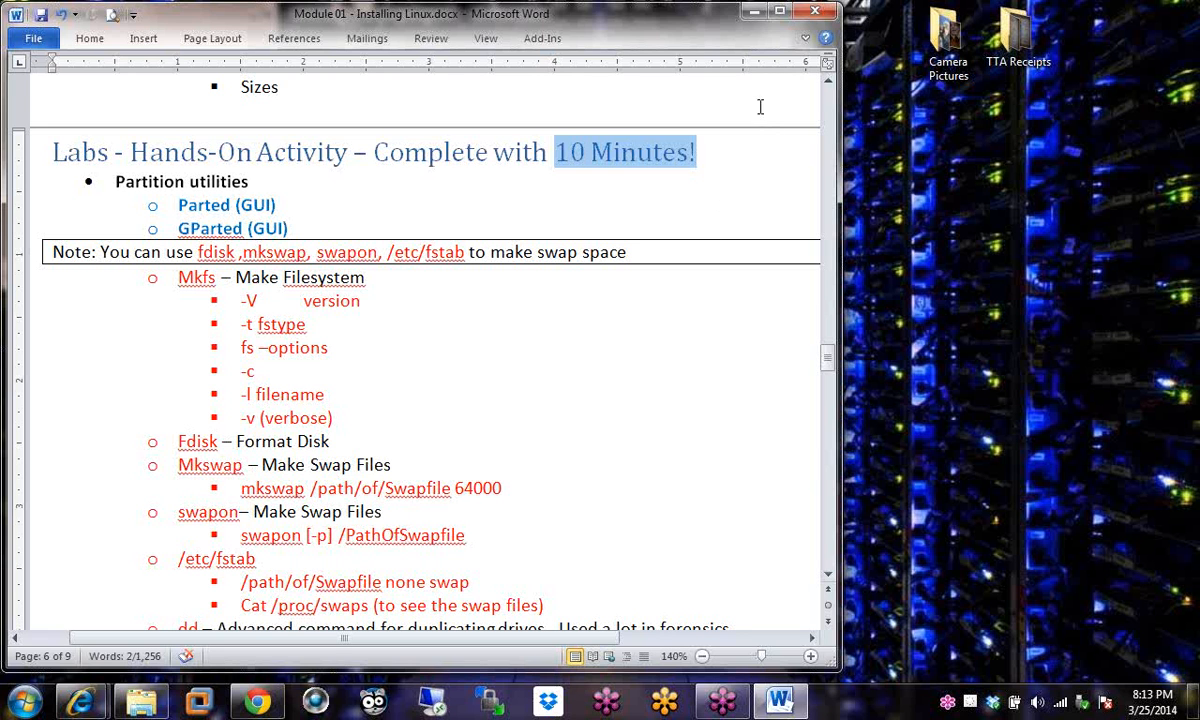
Review the remaining lab notes and reference files, then highlight the "Step-by-Step – Downloading & Installing" heading.
click(552, 229)
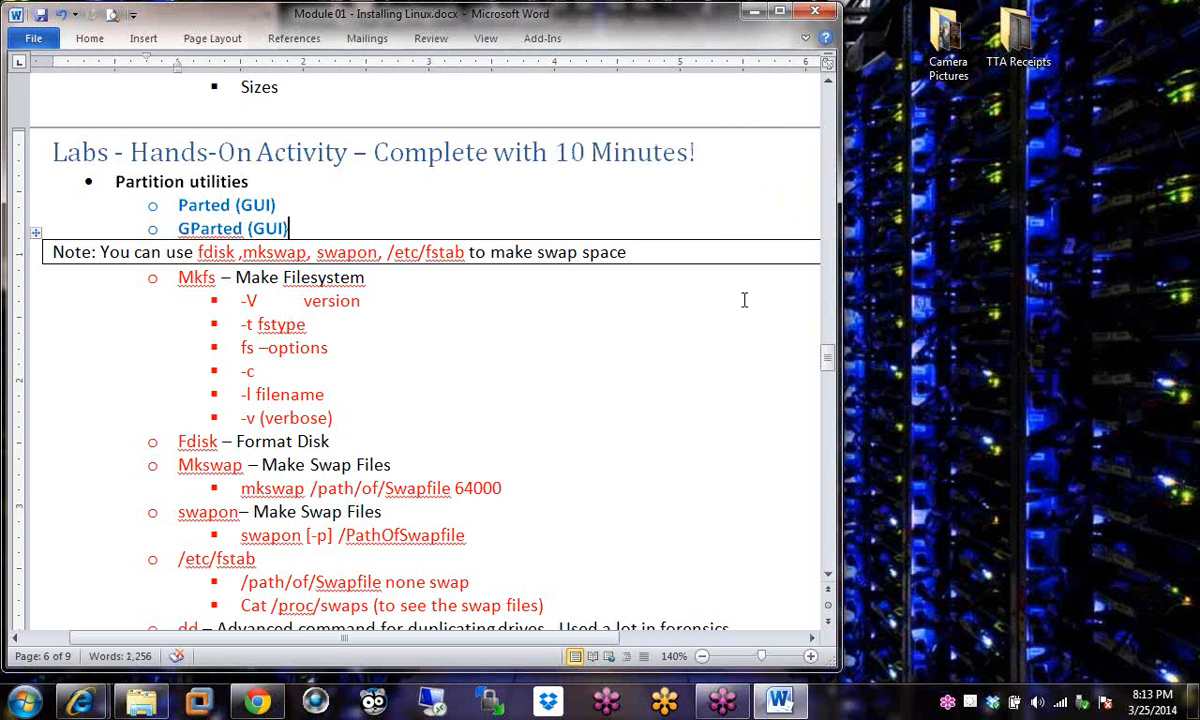
scroll(828, 585, down, 3)
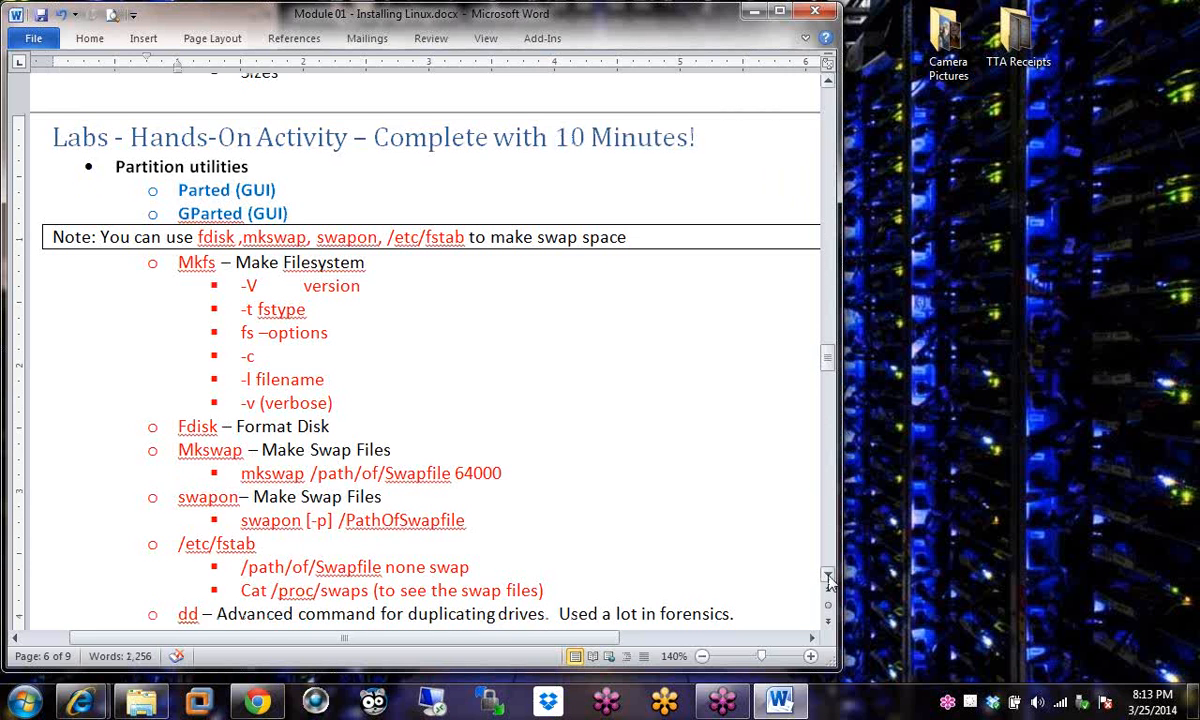
scroll(828, 578, down, 6)
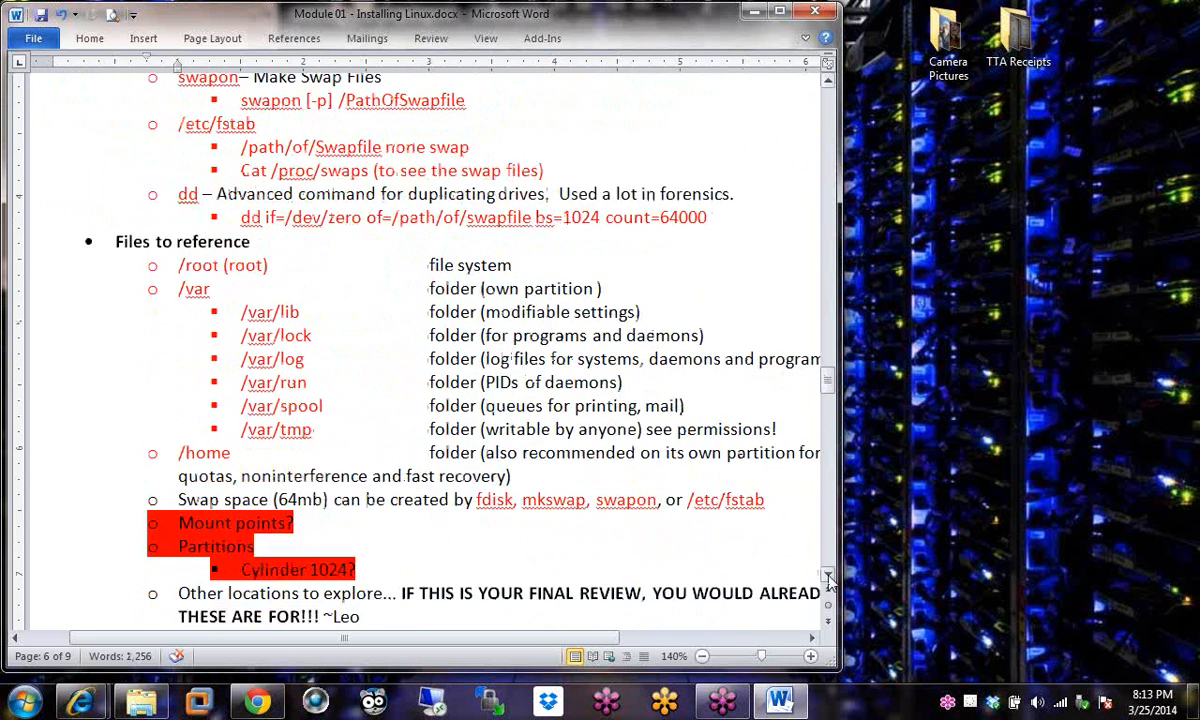
scroll(828, 560, down, 10)
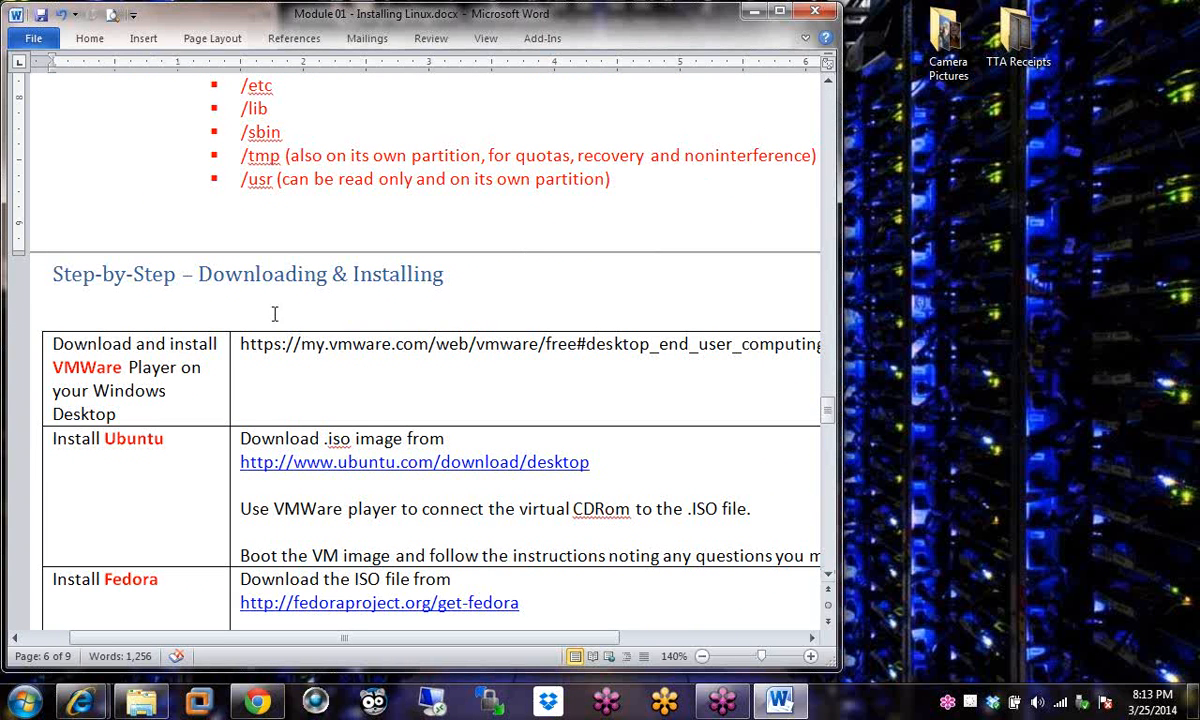
click(500, 279)
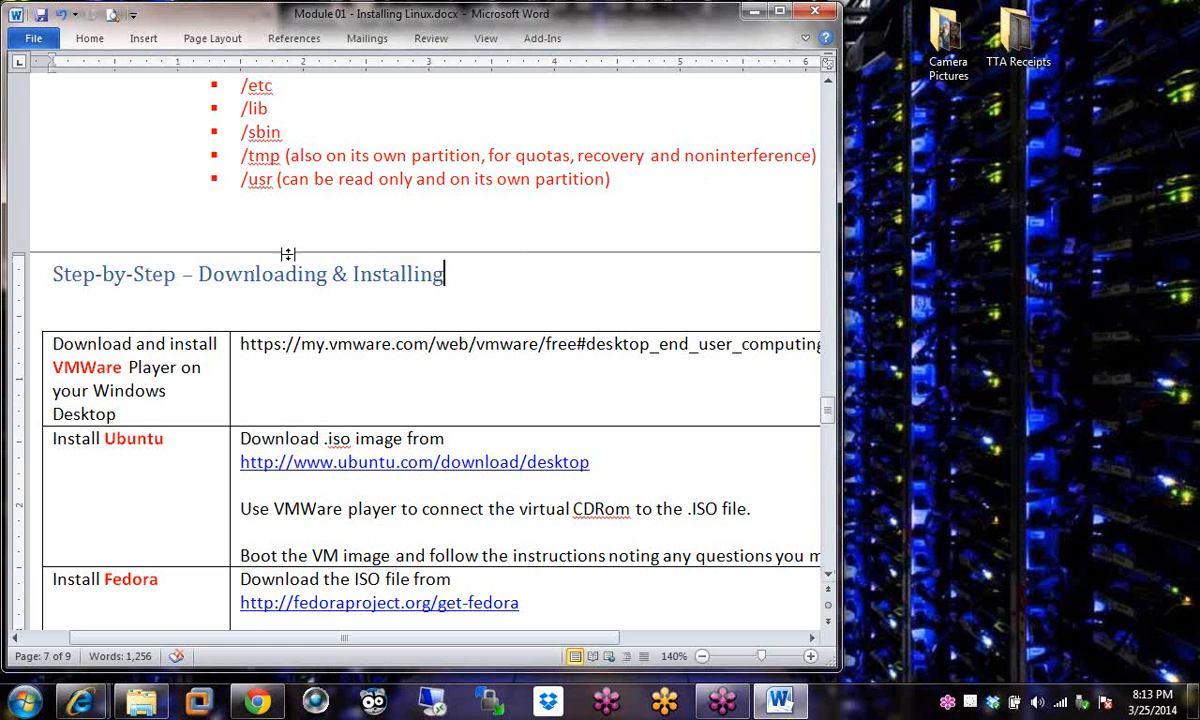
drag(70, 274, 403, 307)
click(392, 305)
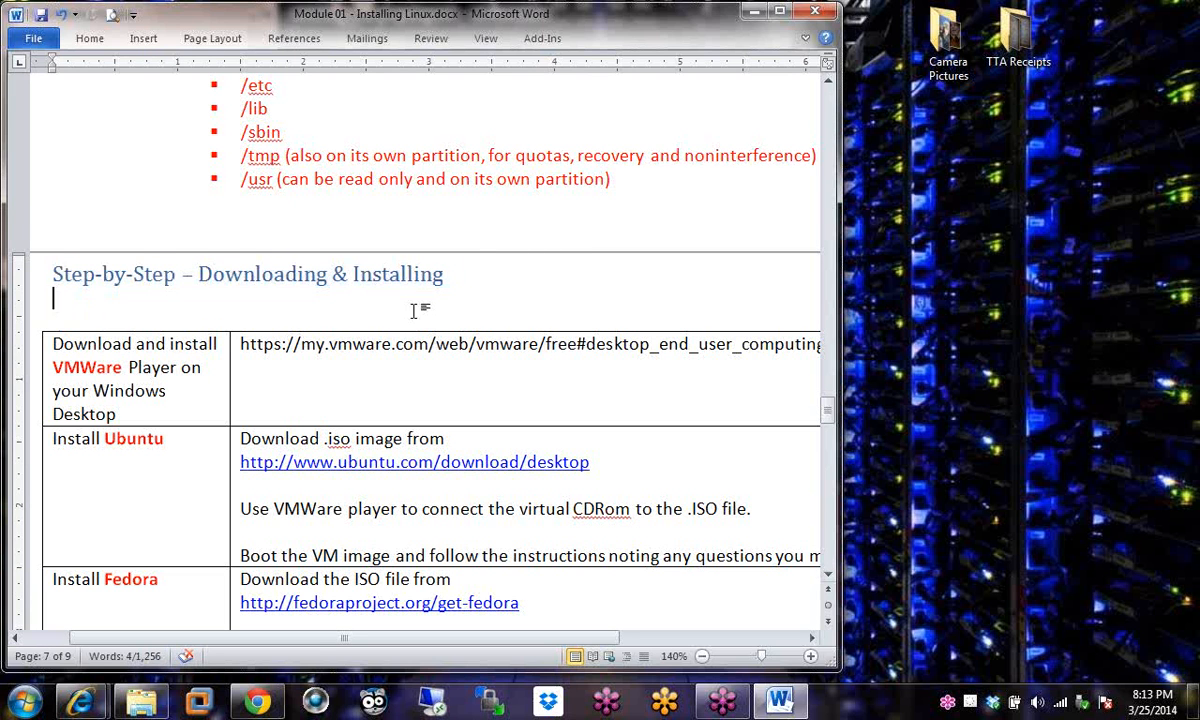
Examine the VMWare Player and Ubuntu rows of the installation table, highlighting the word "Ubuntu".
click(826, 578)
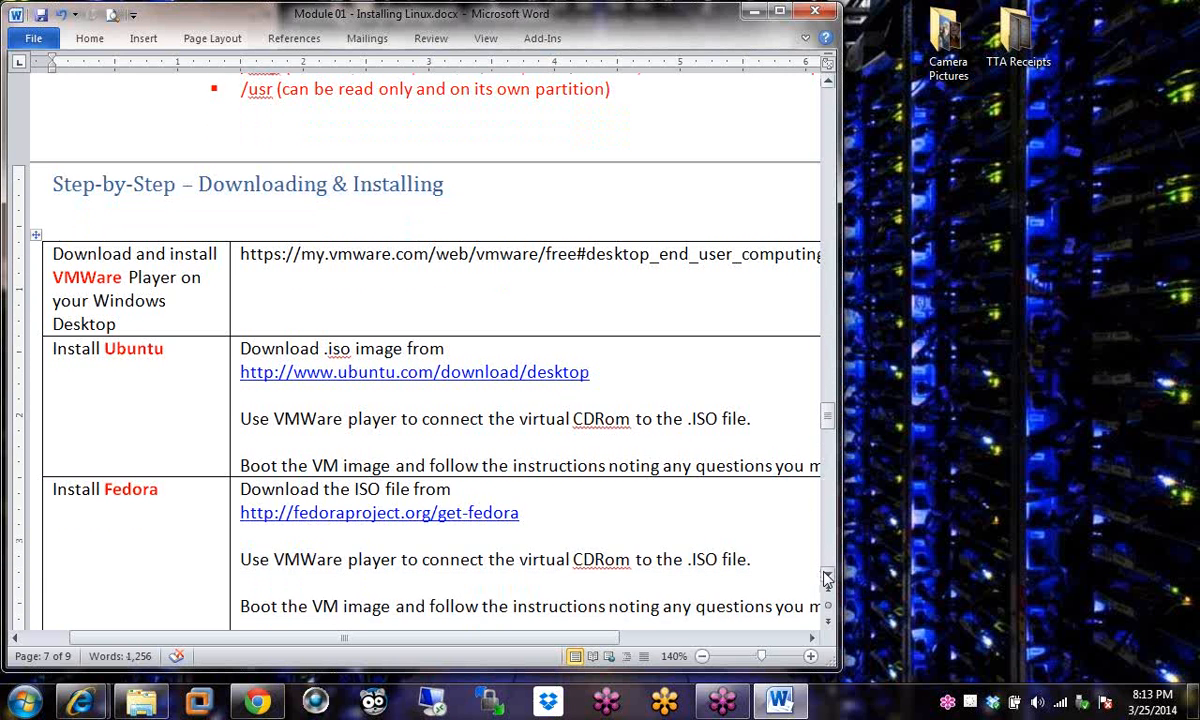
click(826, 578)
click(826, 578)
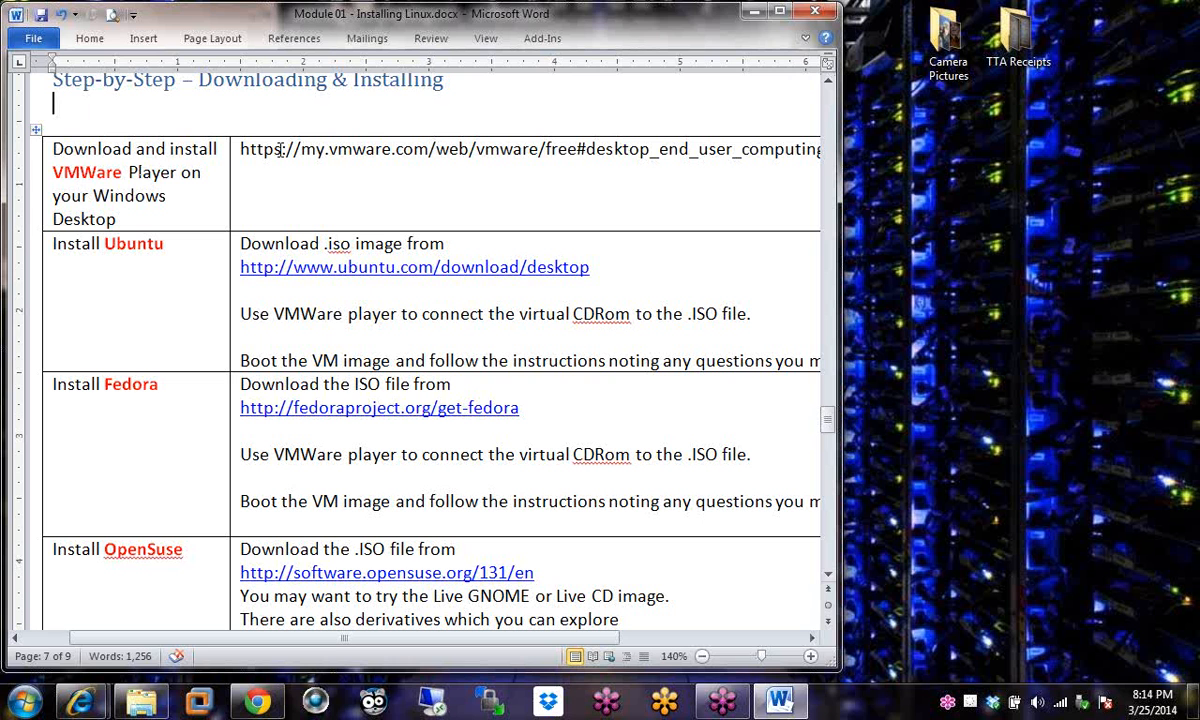
click(426, 160)
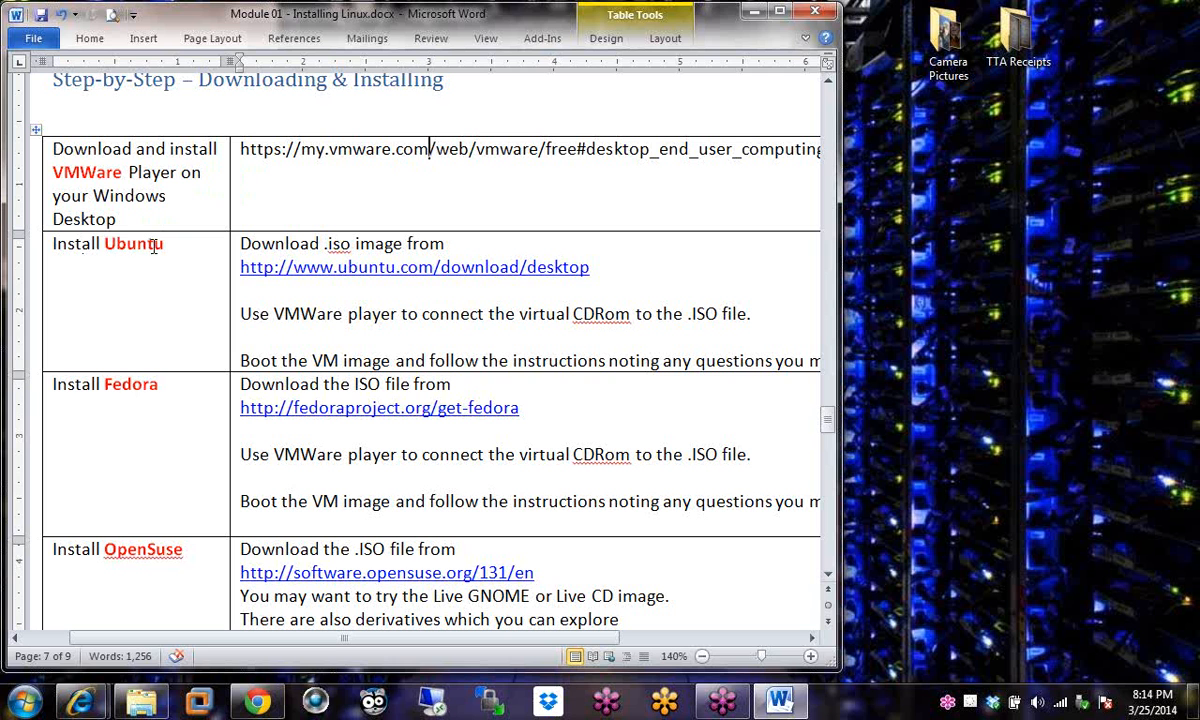
click(276, 243)
click(766, 323)
click(490, 342)
double_click(135, 245)
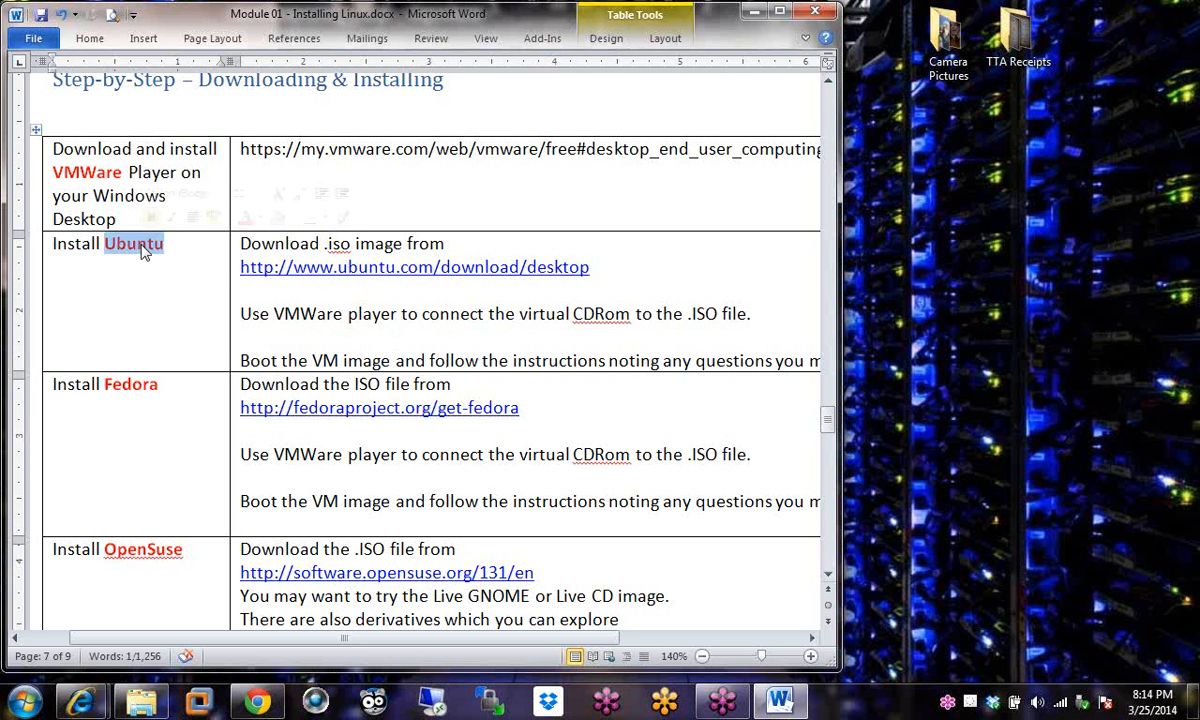
click(152, 360)
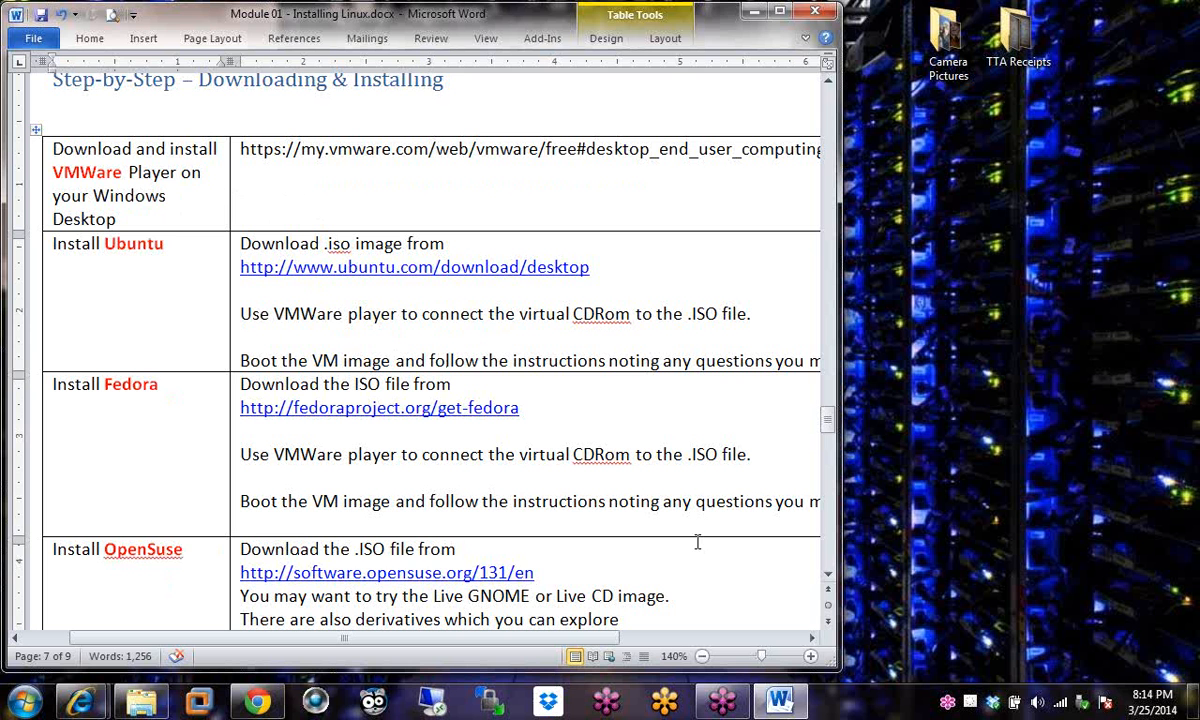
Review the installation table rows from Fedora through Metasploitable, highlighting the Fedora and OpenSuse entries together.
click(828, 576)
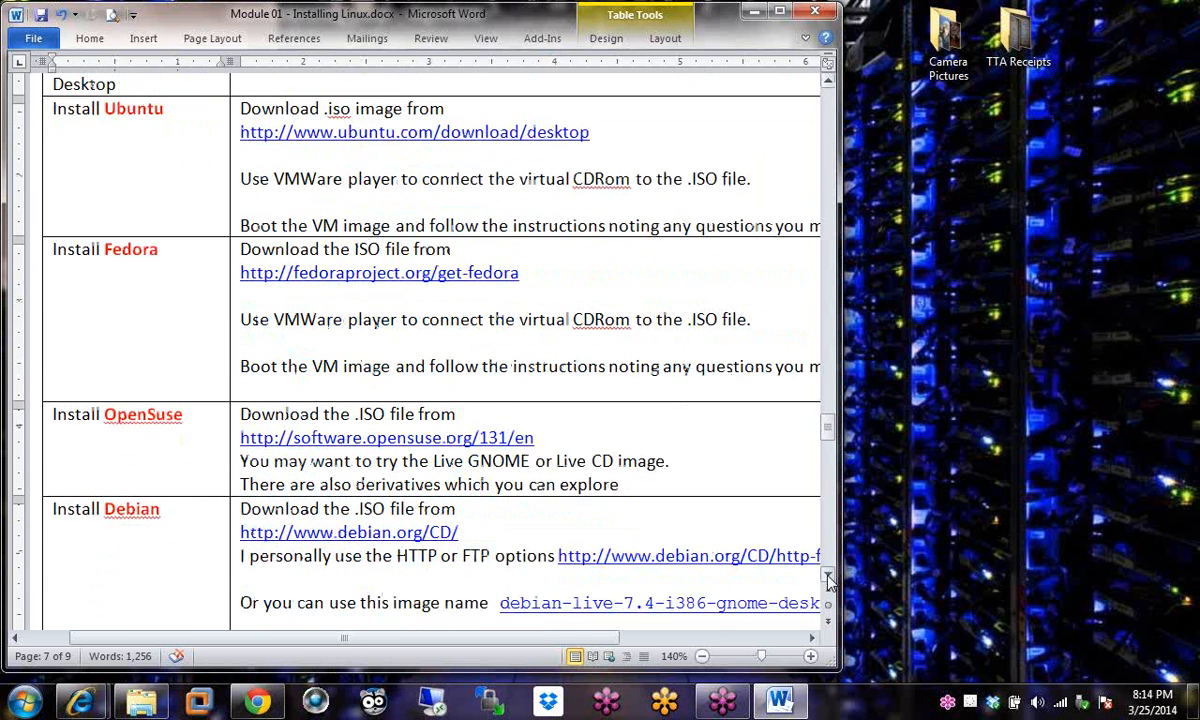
shift+click(148, 284)
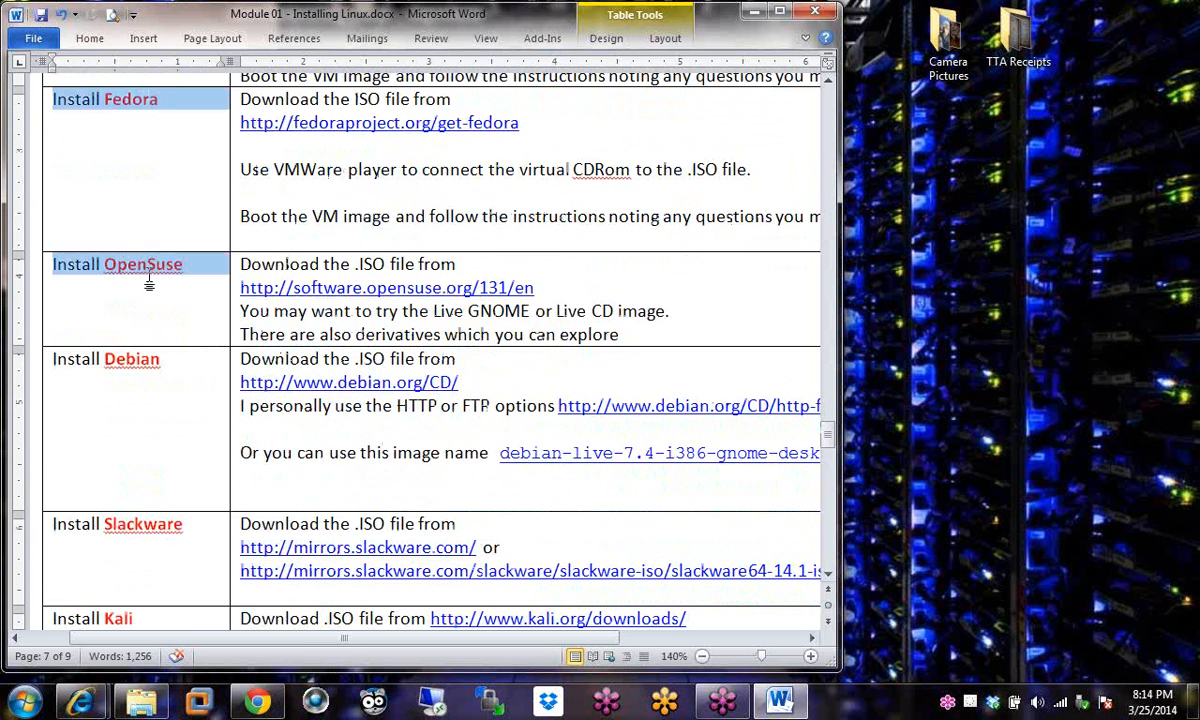
click(139, 392)
click(144, 526)
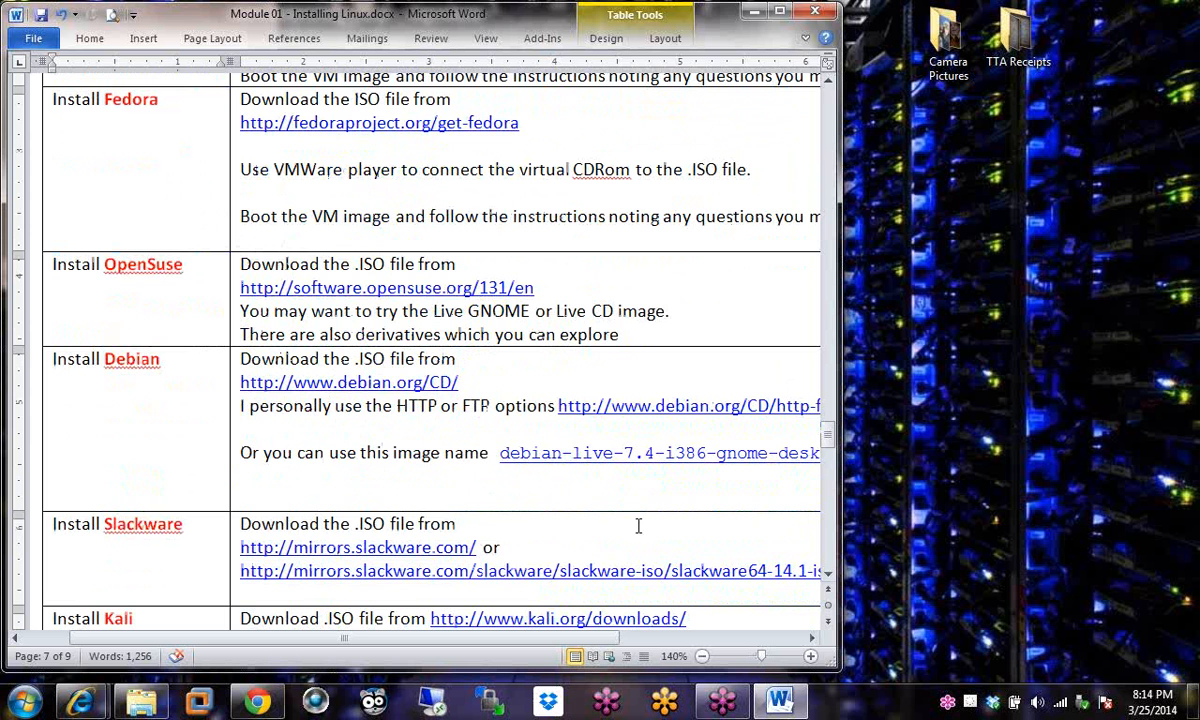
click(828, 576)
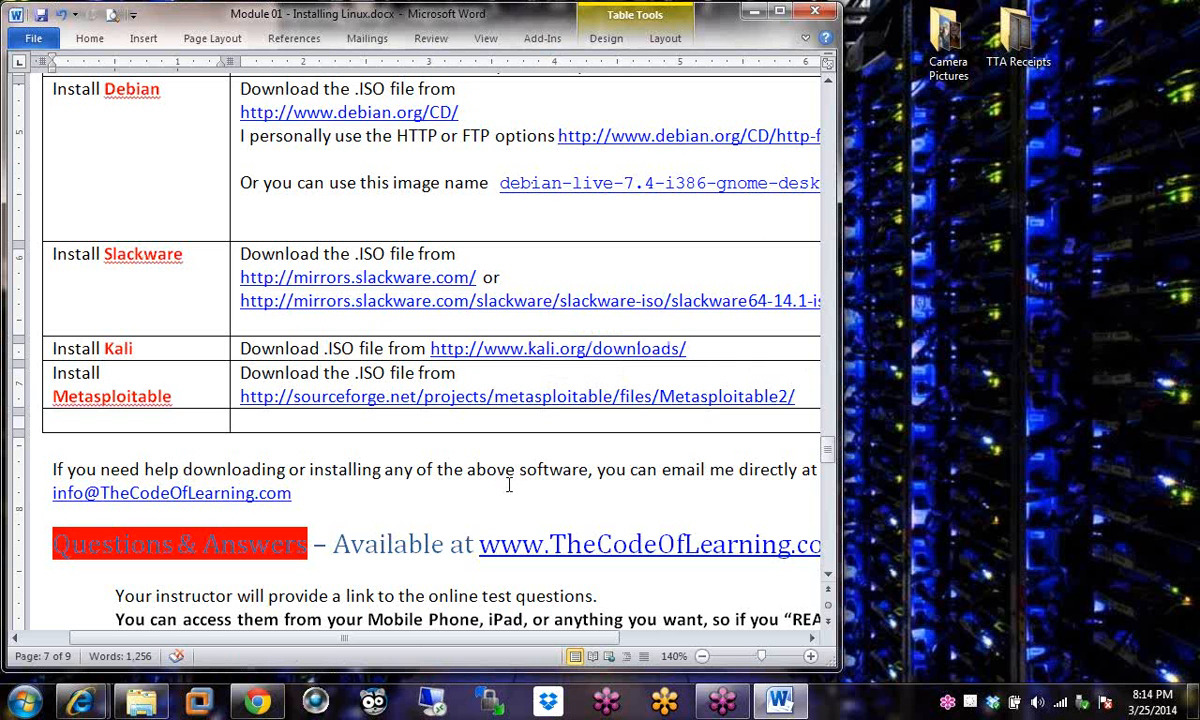
Return to the start of the installation table and highlight "VMWare Player" in its first row.
click(828, 82)
drag(828, 82, 828, 82)
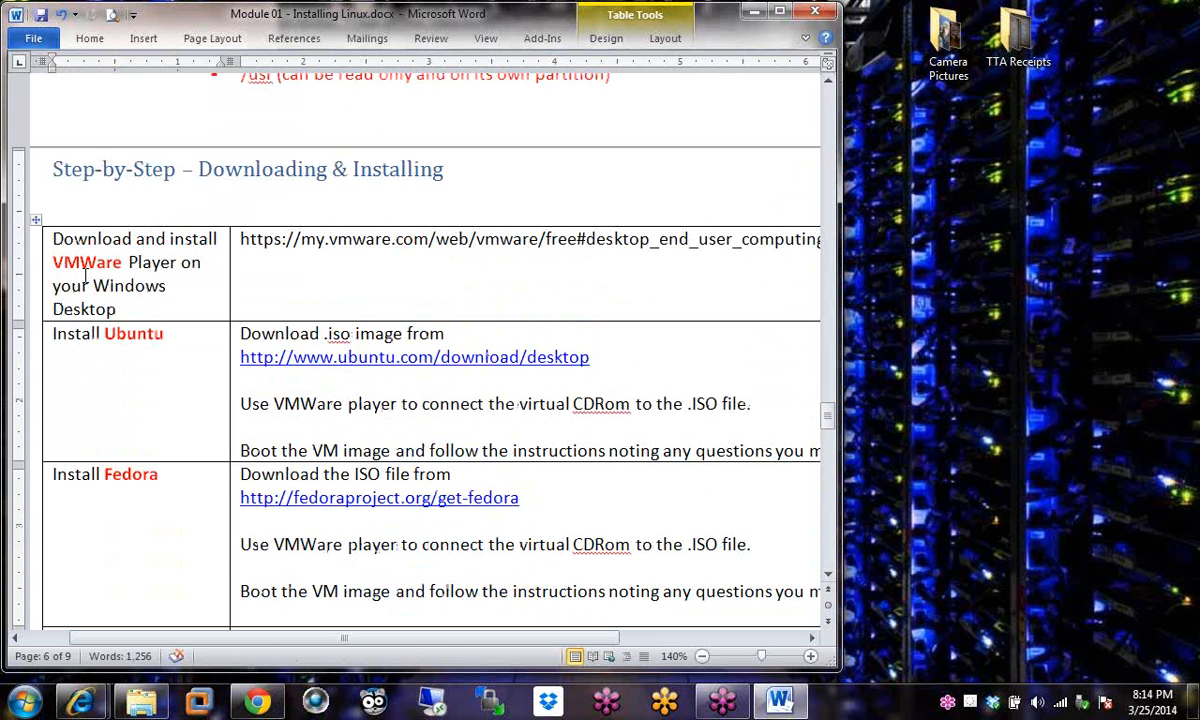
drag(54, 256, 155, 261)
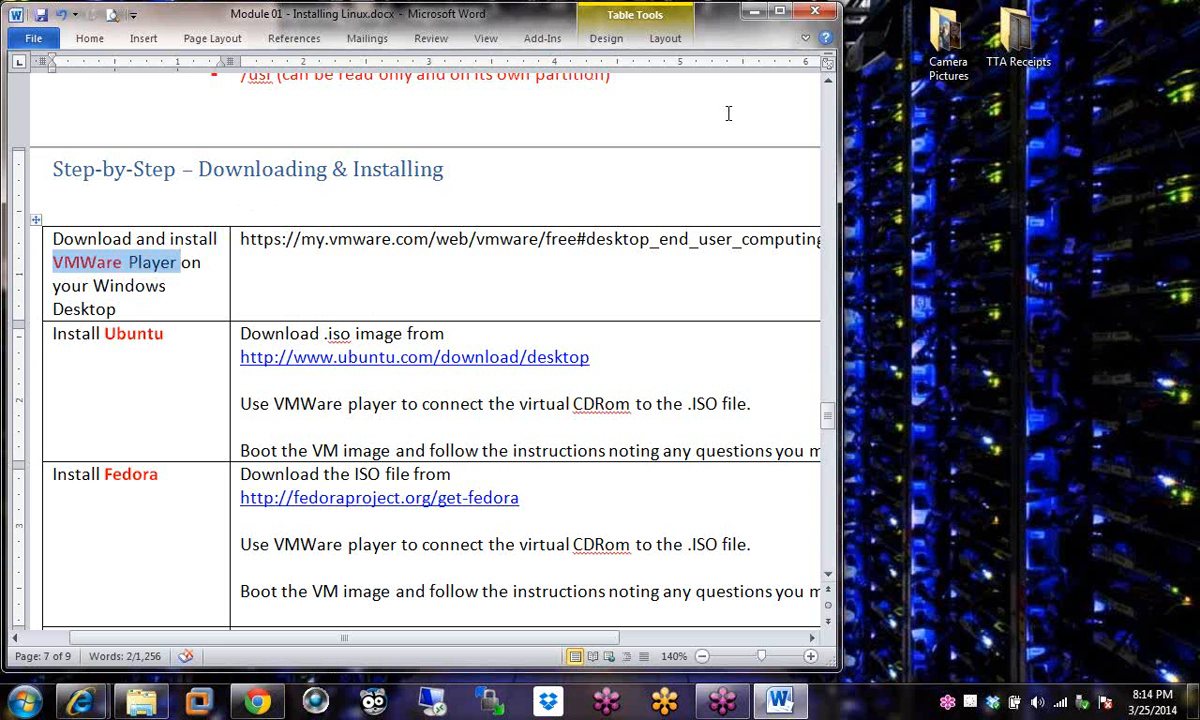
Go back to the partition utilities lab in the notes, then switch to the ISO's folder in Windows Explorer.
click(828, 82)
drag(828, 82, 828, 84)
click(228, 140)
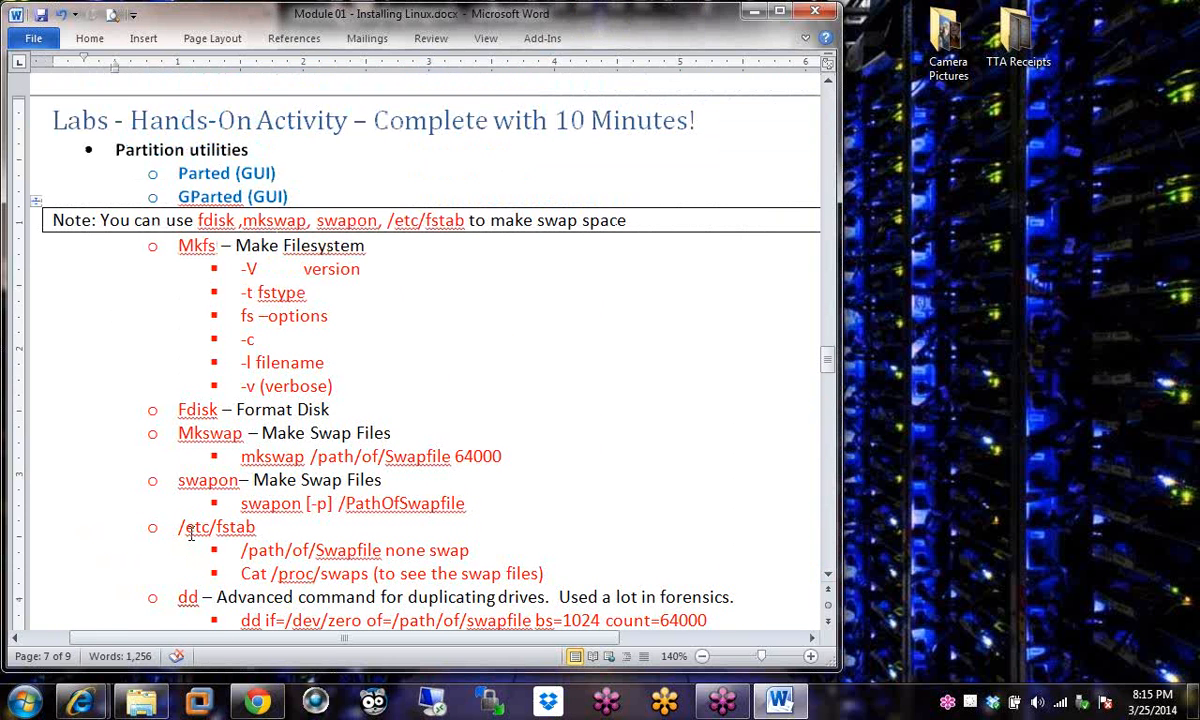
mouse_move(142, 704)
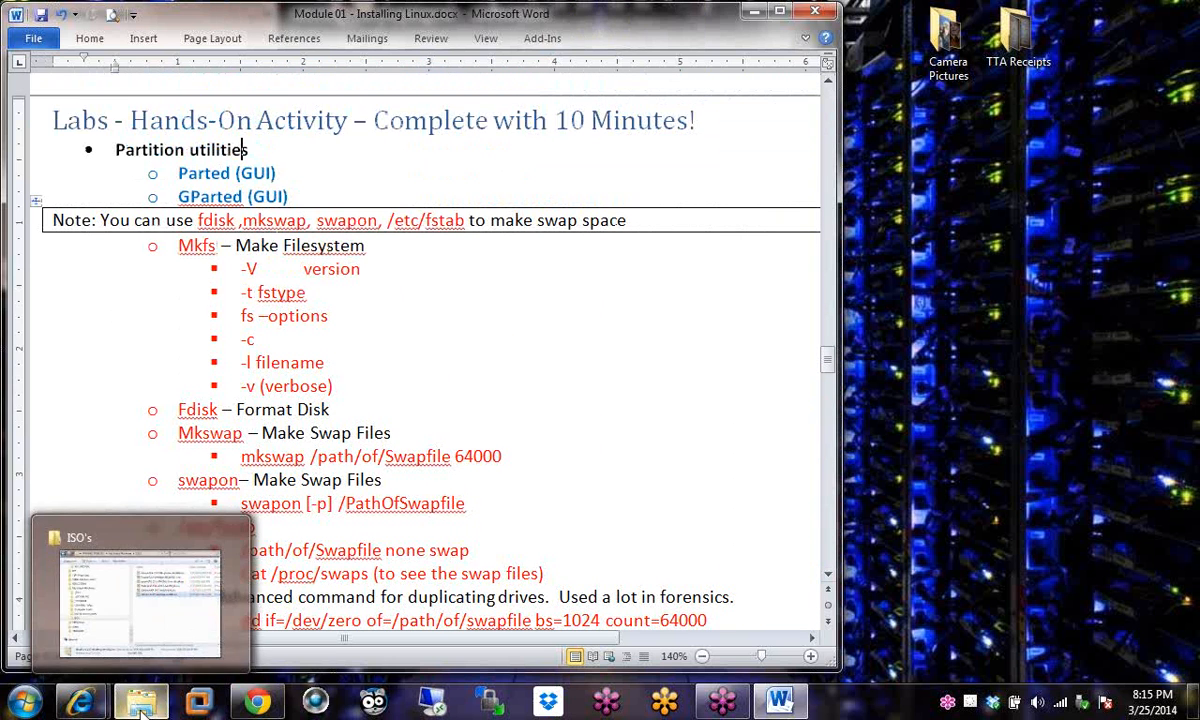
click(139, 610)
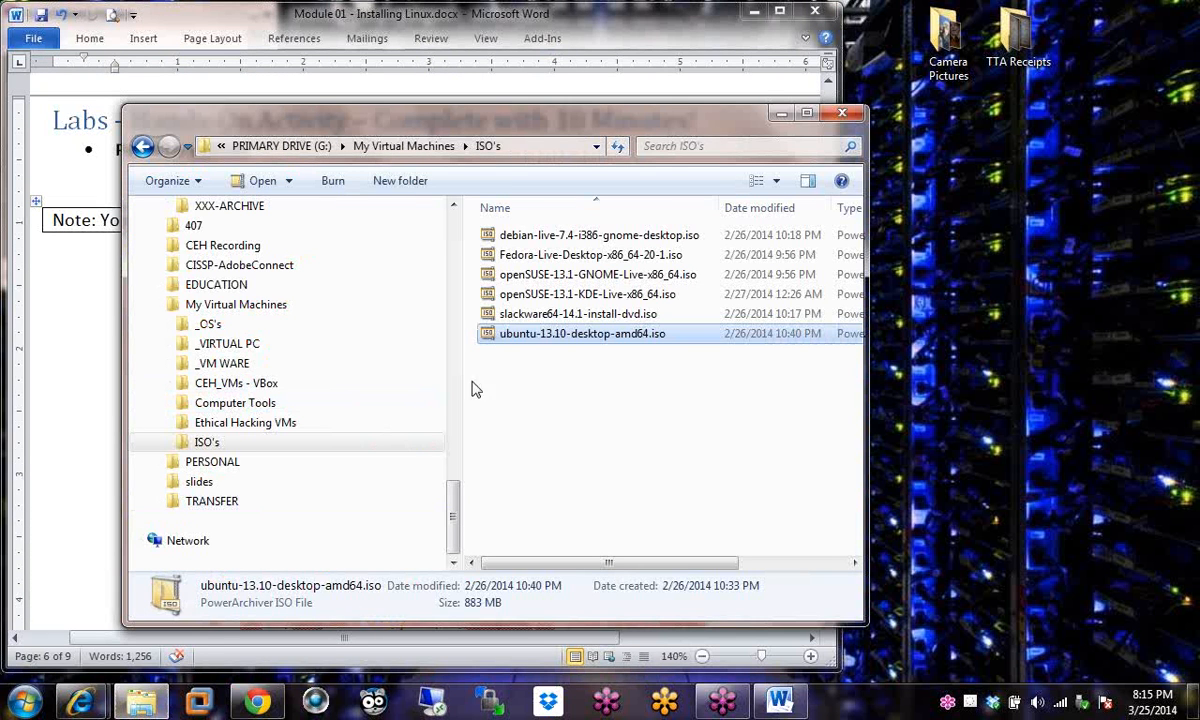
Launch VMware Player from the installed VMware programs.
click(26, 703)
click(60, 617)
drag(238, 465, 233, 580)
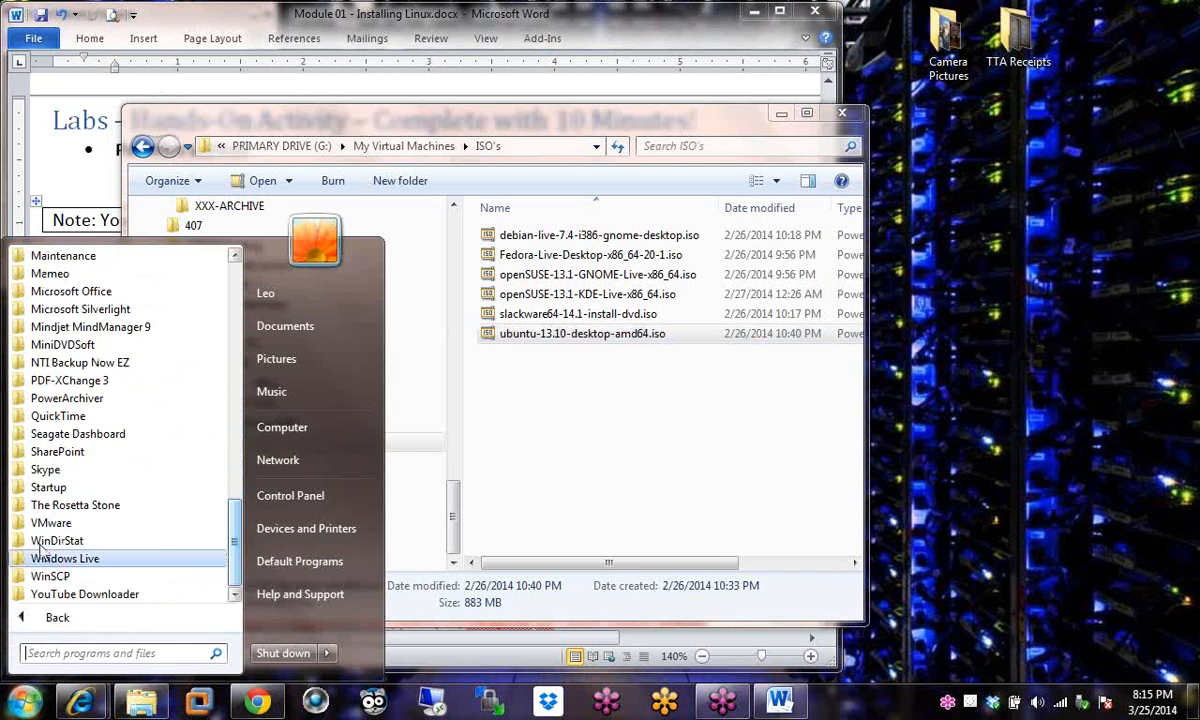
click(52, 540)
click(97, 579)
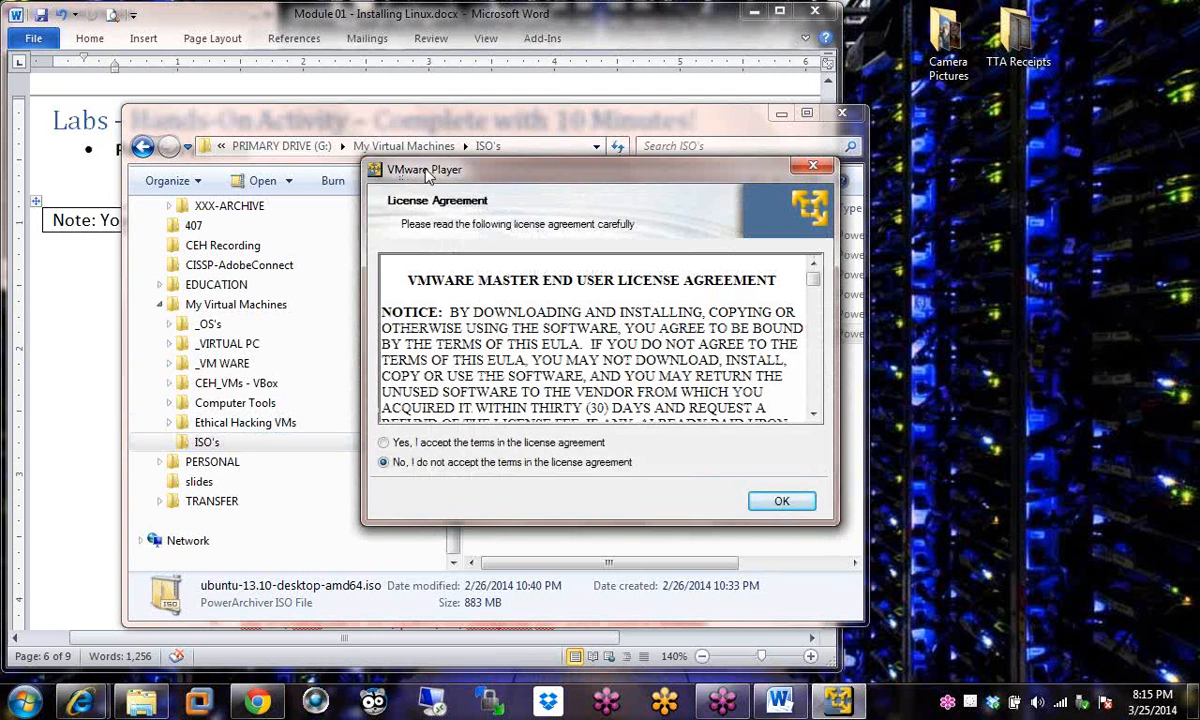
Accept the VMware Player license agreement and decline the visit to the update site.
click(385, 445)
click(782, 503)
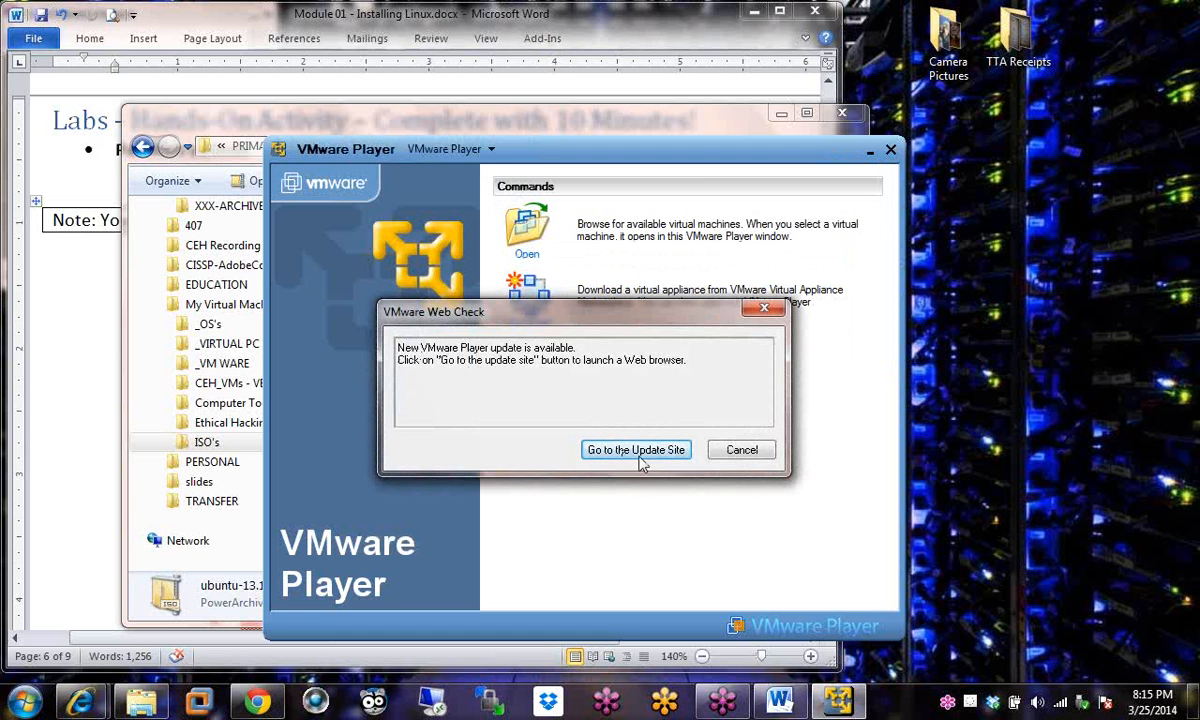
click(752, 450)
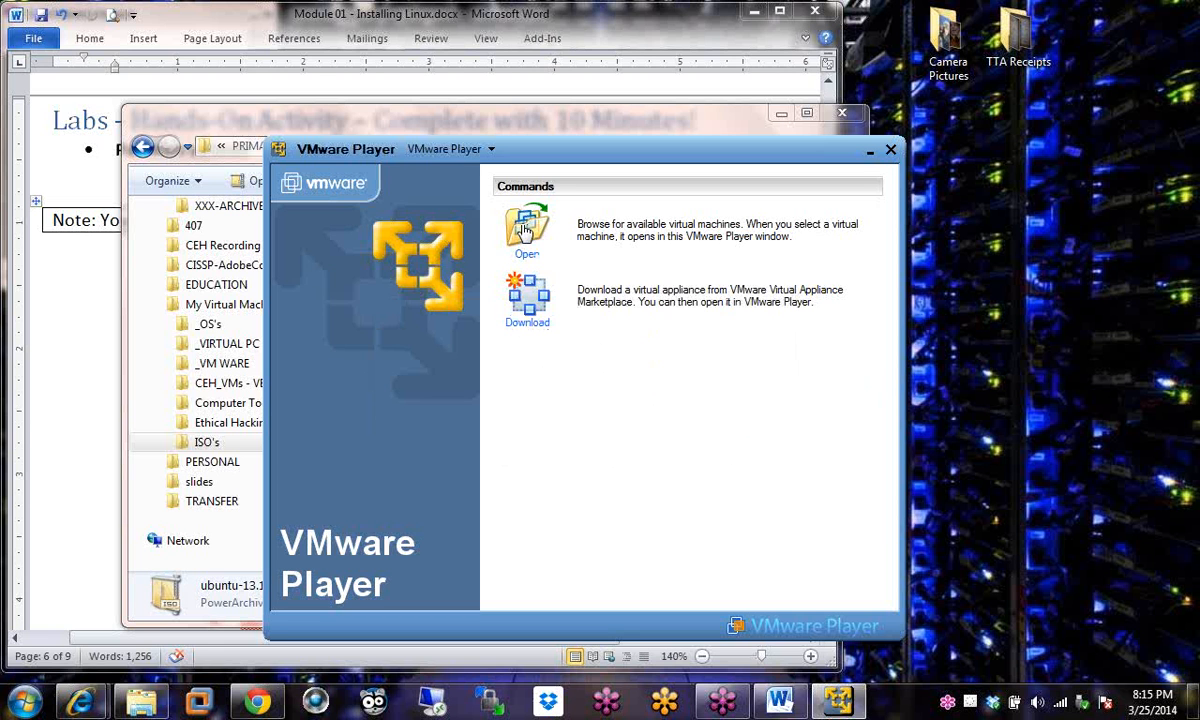
Look through VMware's online virtual appliance marketplace from the Player's download link, then minimize the browser.
click(527, 322)
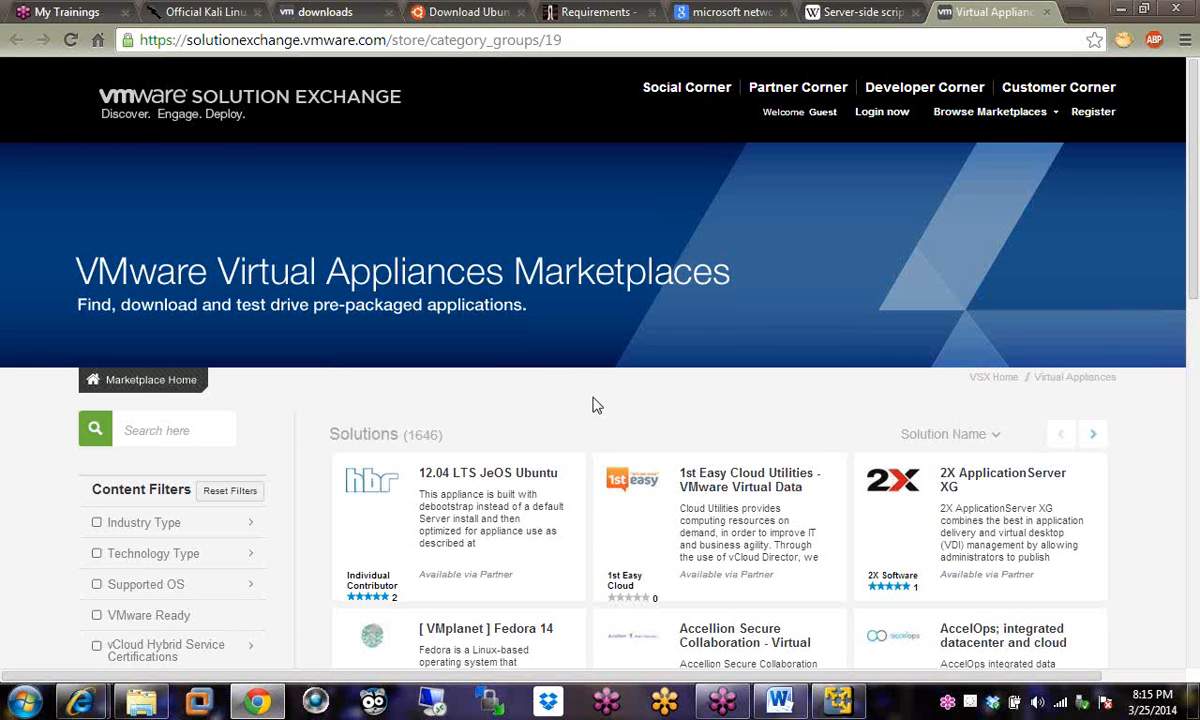
scroll(597, 405, down, 3)
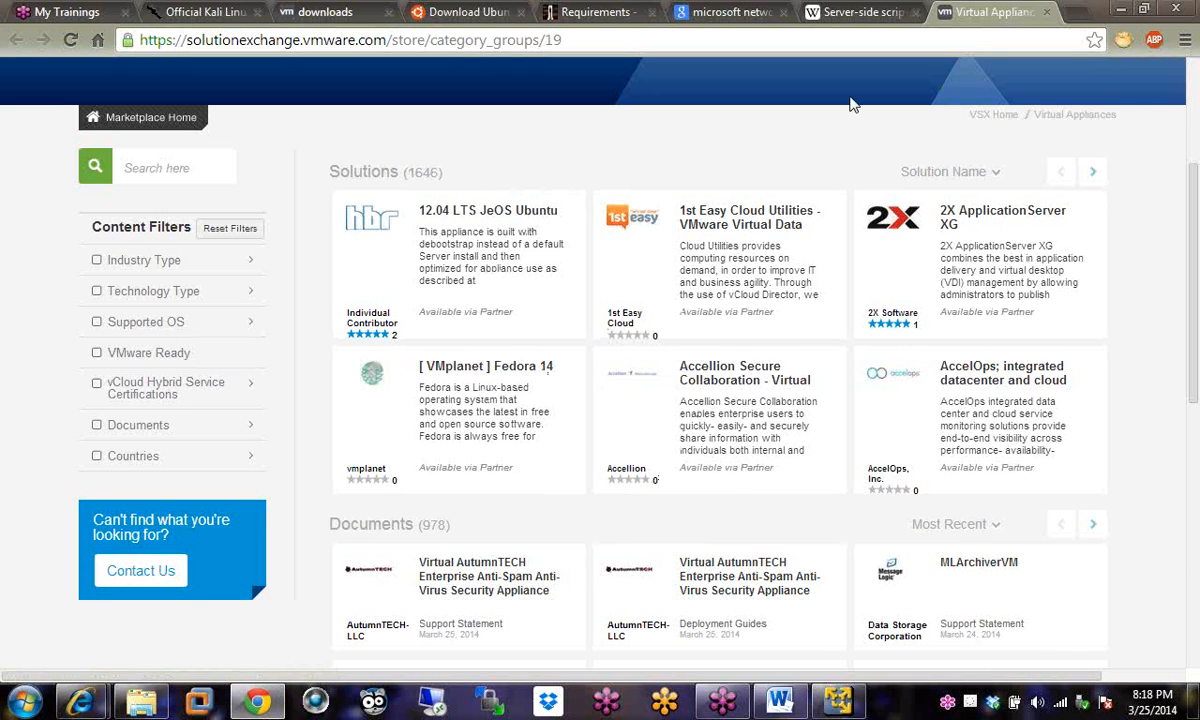
click(1121, 9)
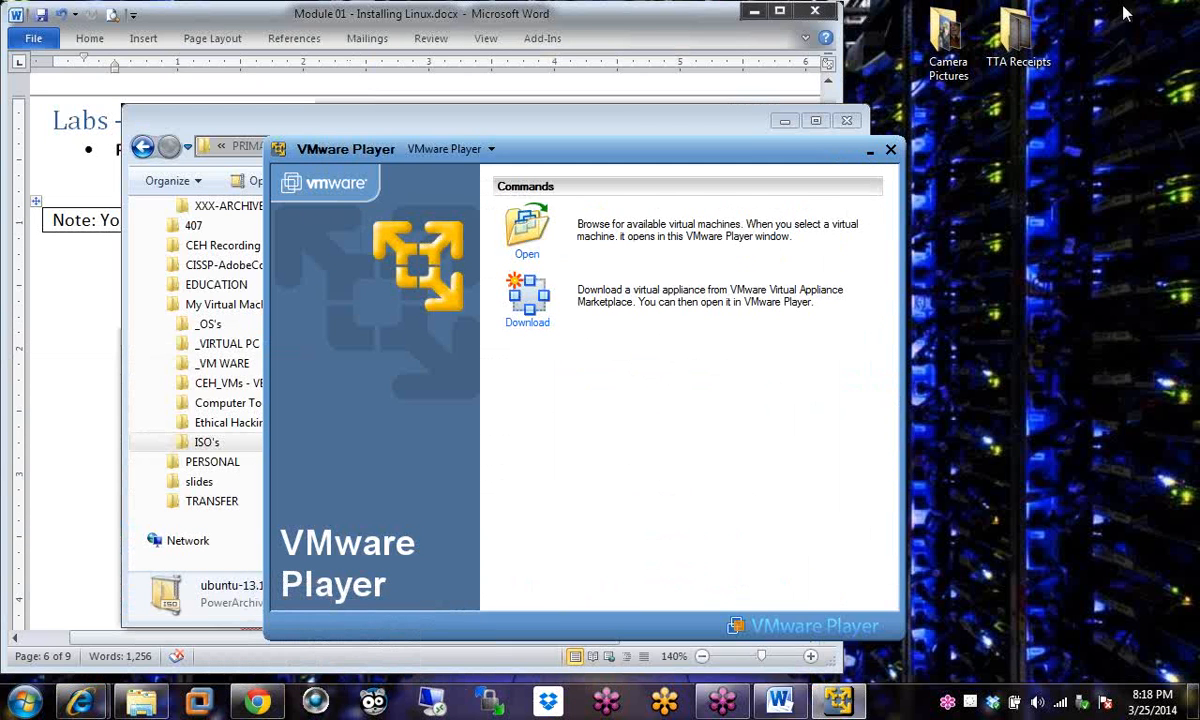
Check VMware Player's application commands and the file types it accepts for opening a virtual machine, without opening any file.
click(445, 149)
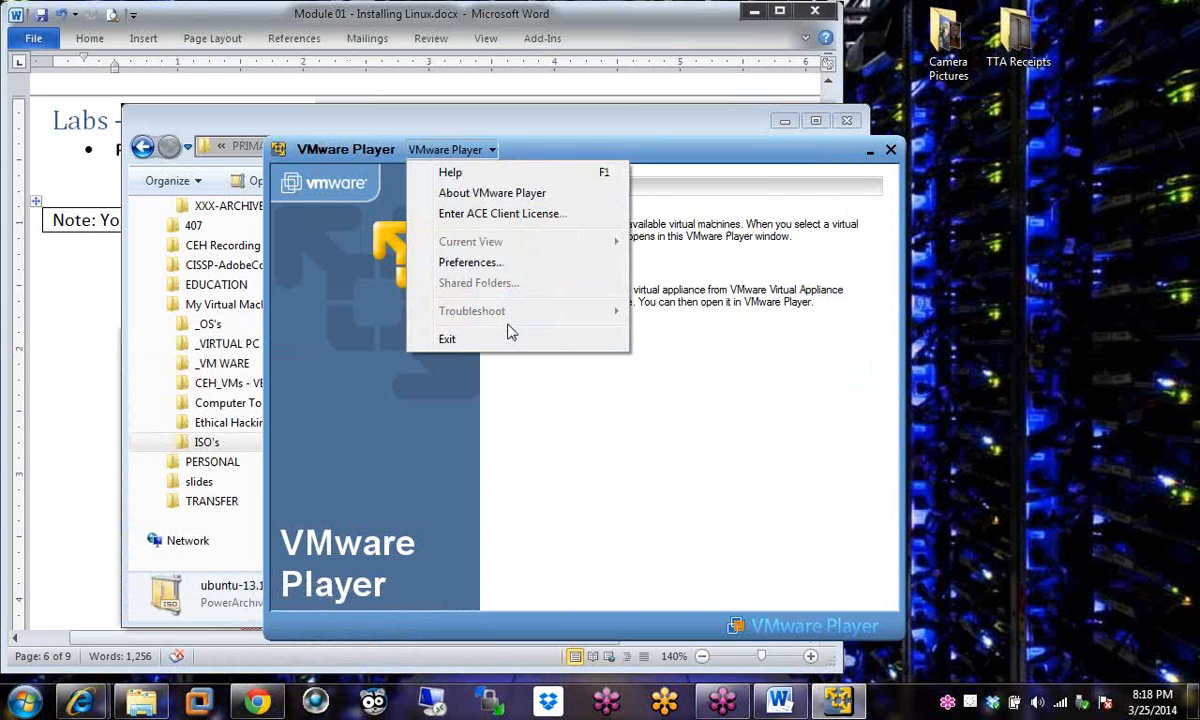
click(722, 264)
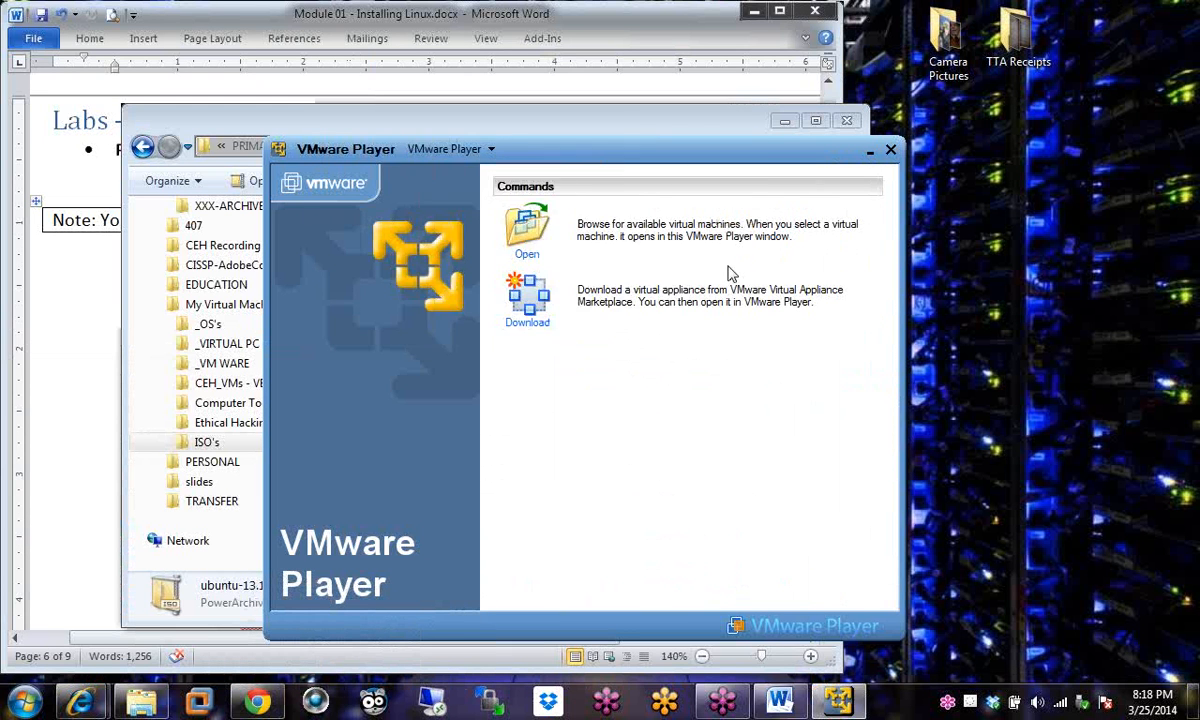
click(508, 232)
click(503, 539)
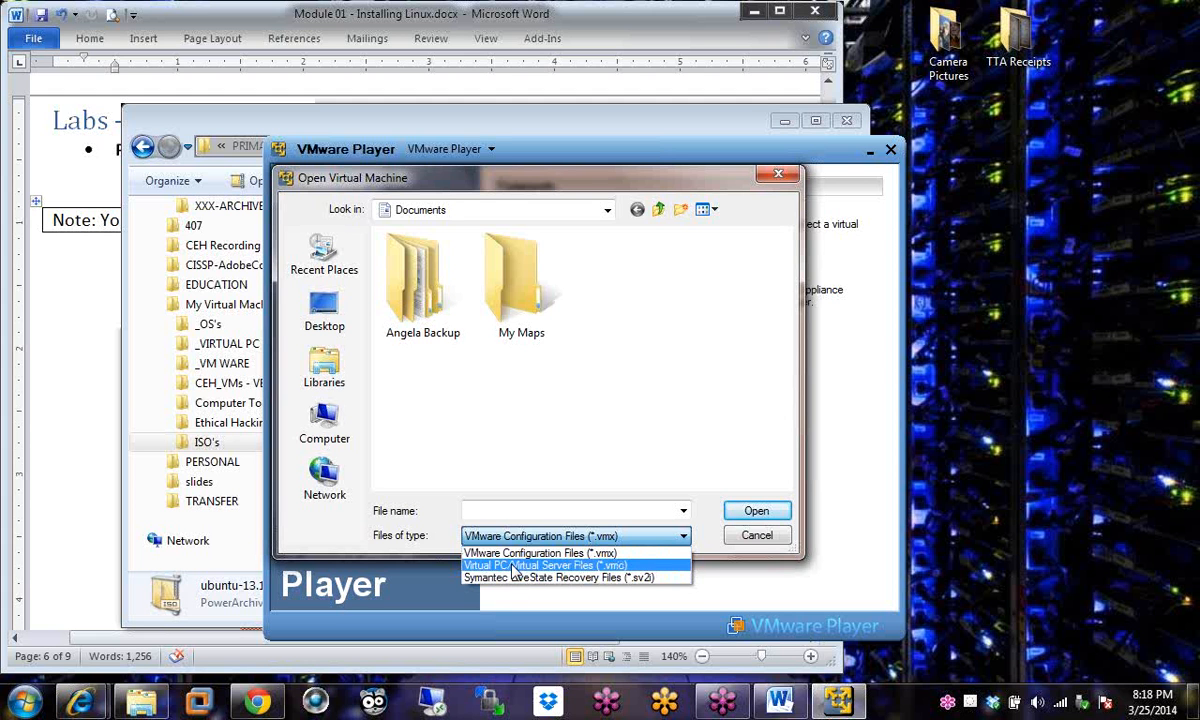
click(735, 540)
click(745, 537)
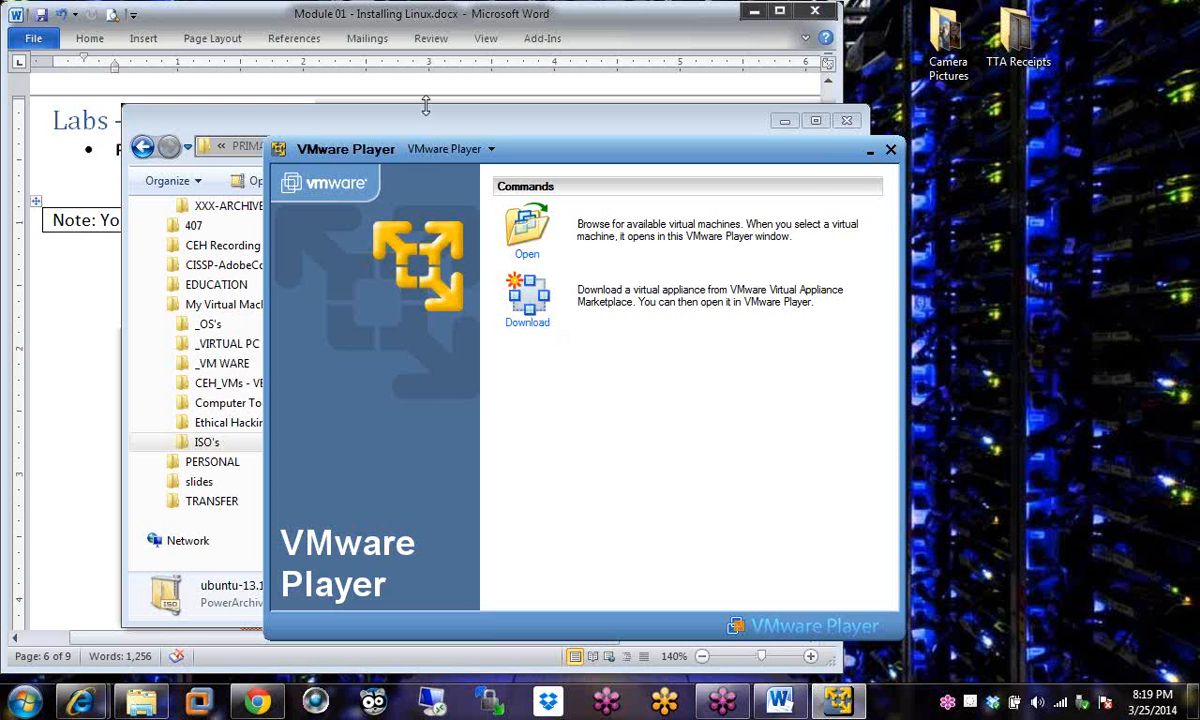
click(520, 226)
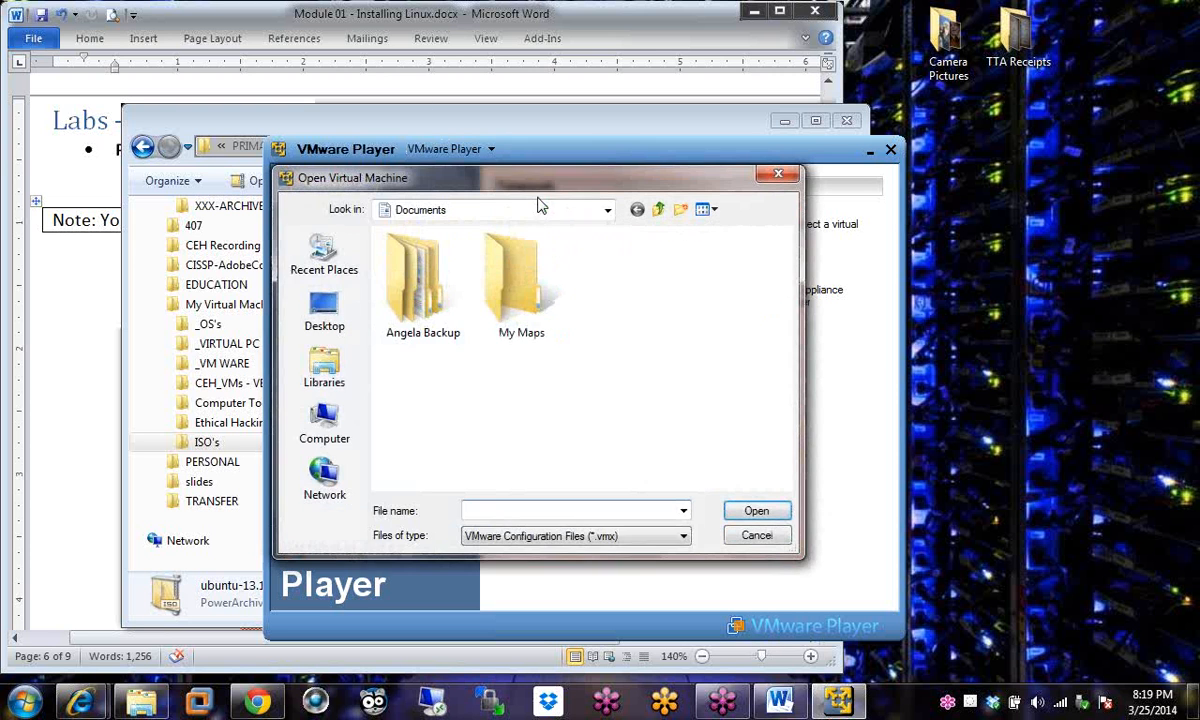
click(752, 536)
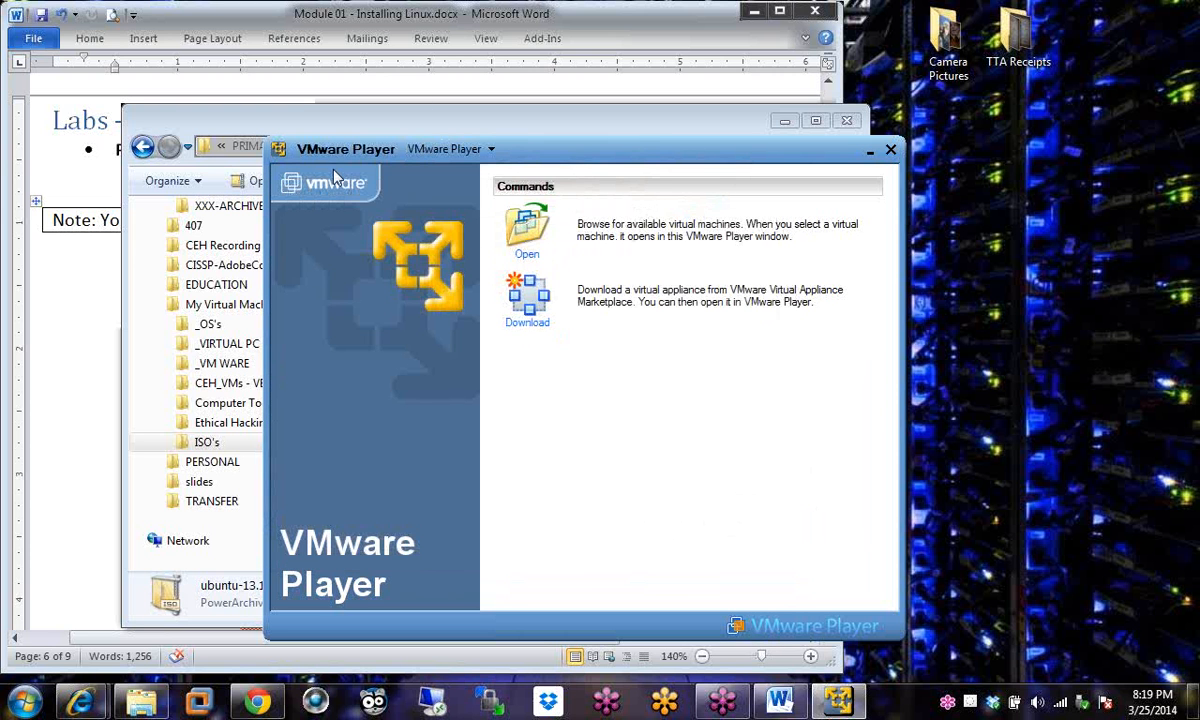
click(515, 226)
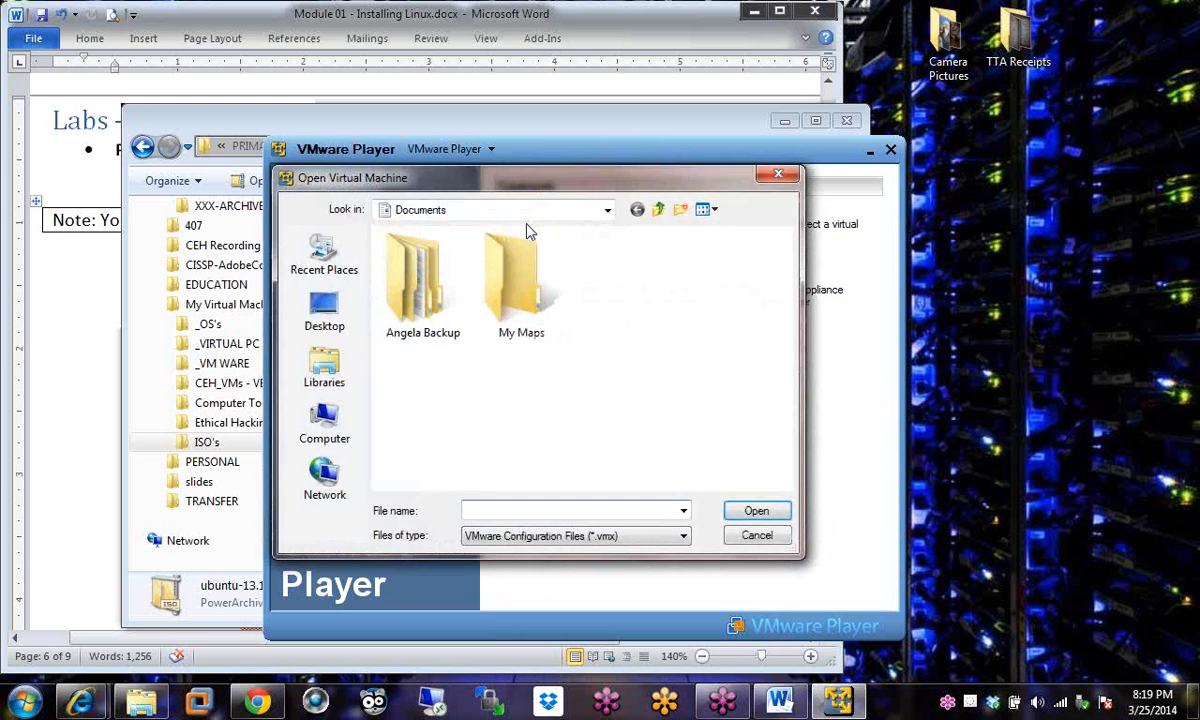
click(757, 536)
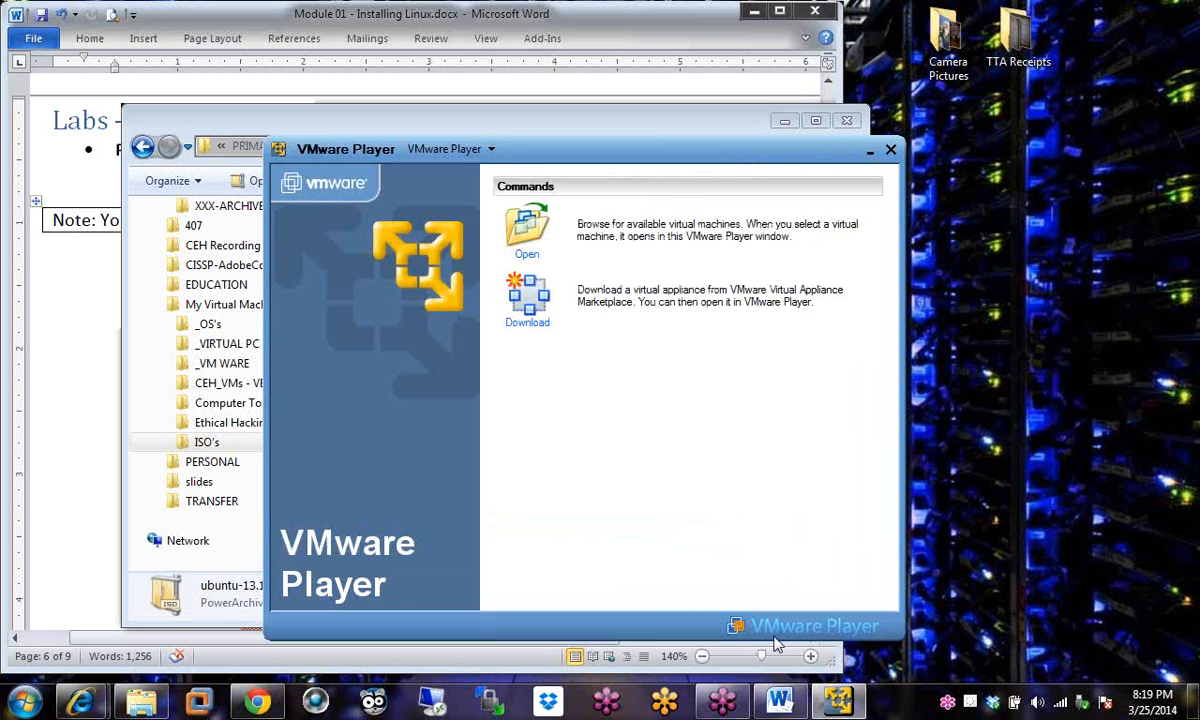
Review VMware Player's preferences for exit behavior, web updates and removable devices, cancel them and close the player.
click(490, 149)
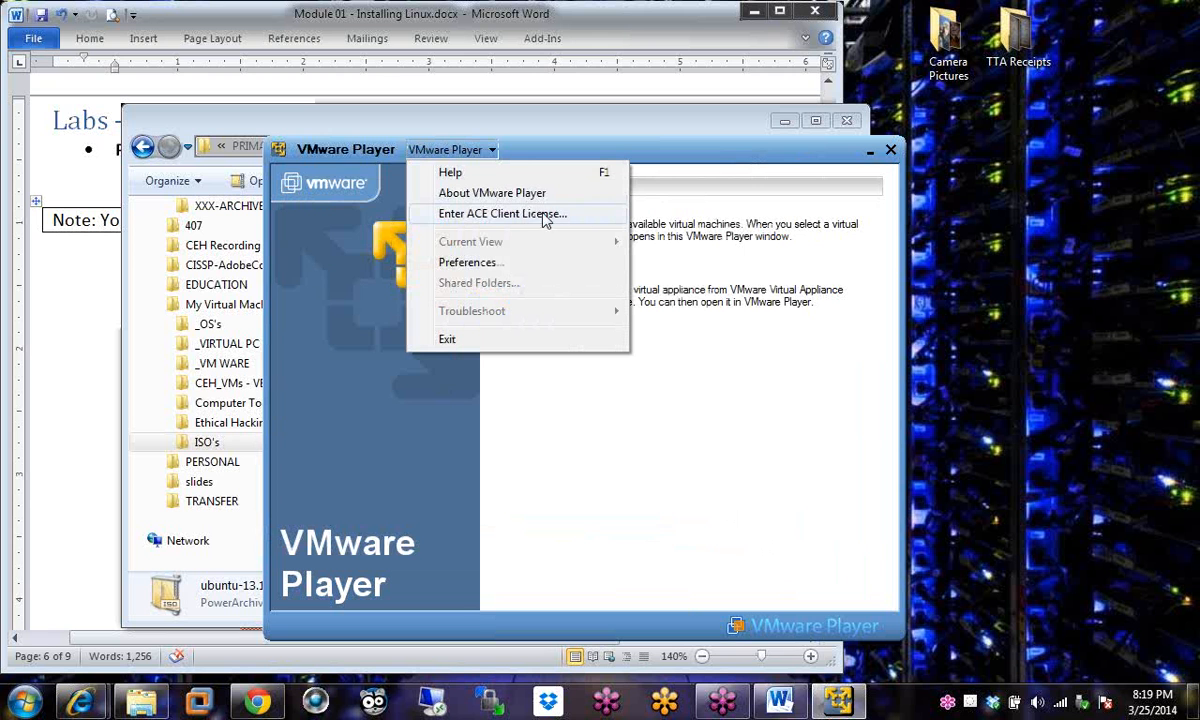
click(578, 264)
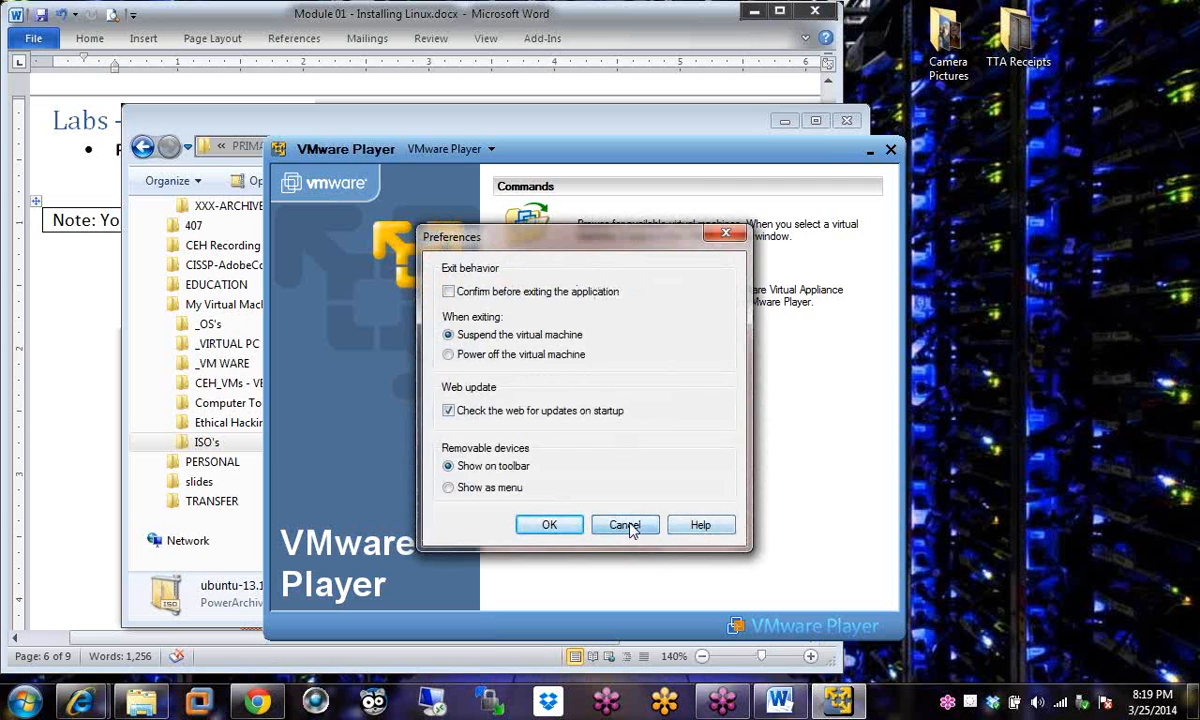
click(621, 525)
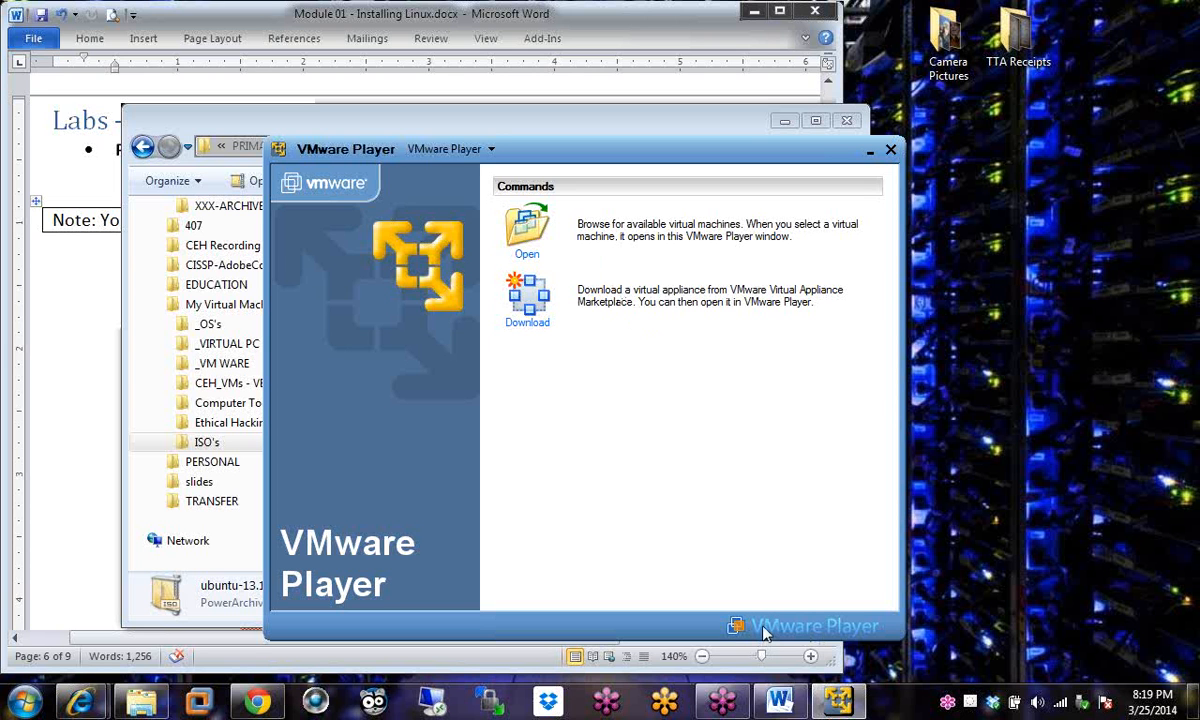
click(890, 151)
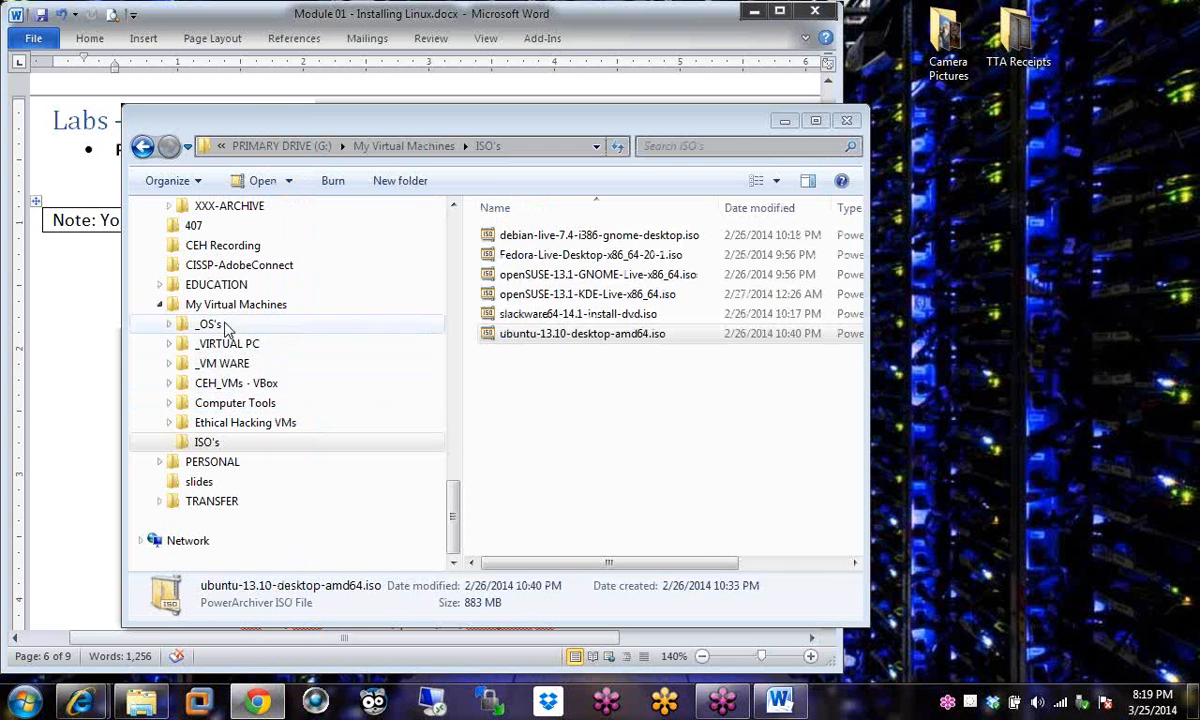
Open Kali.vmx from the _VM WARE\Kali - Linux folder in VMware Workstation.
click(224, 366)
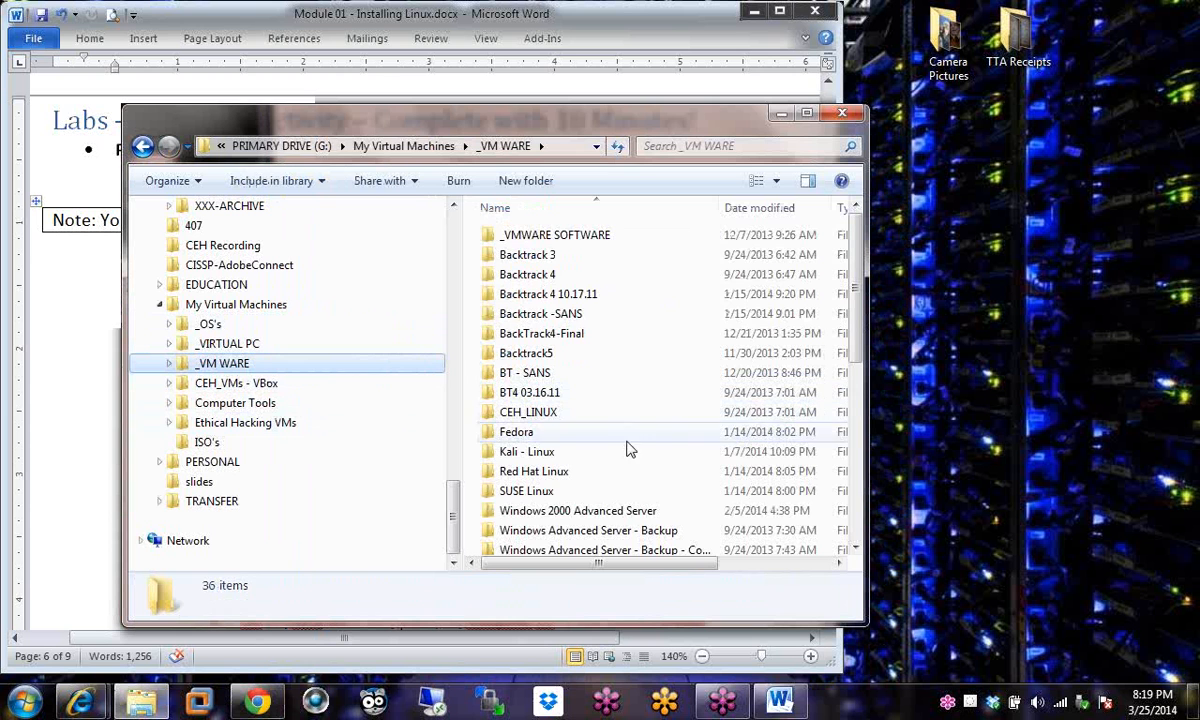
double_click(603, 451)
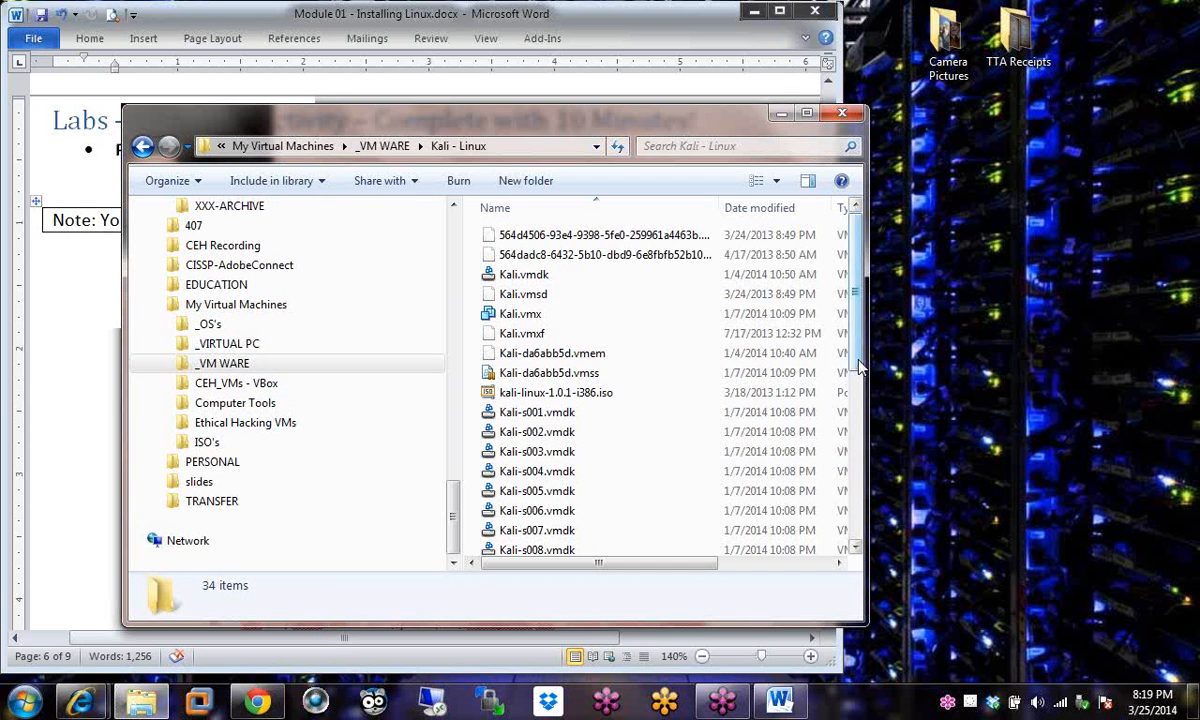
click(518, 314)
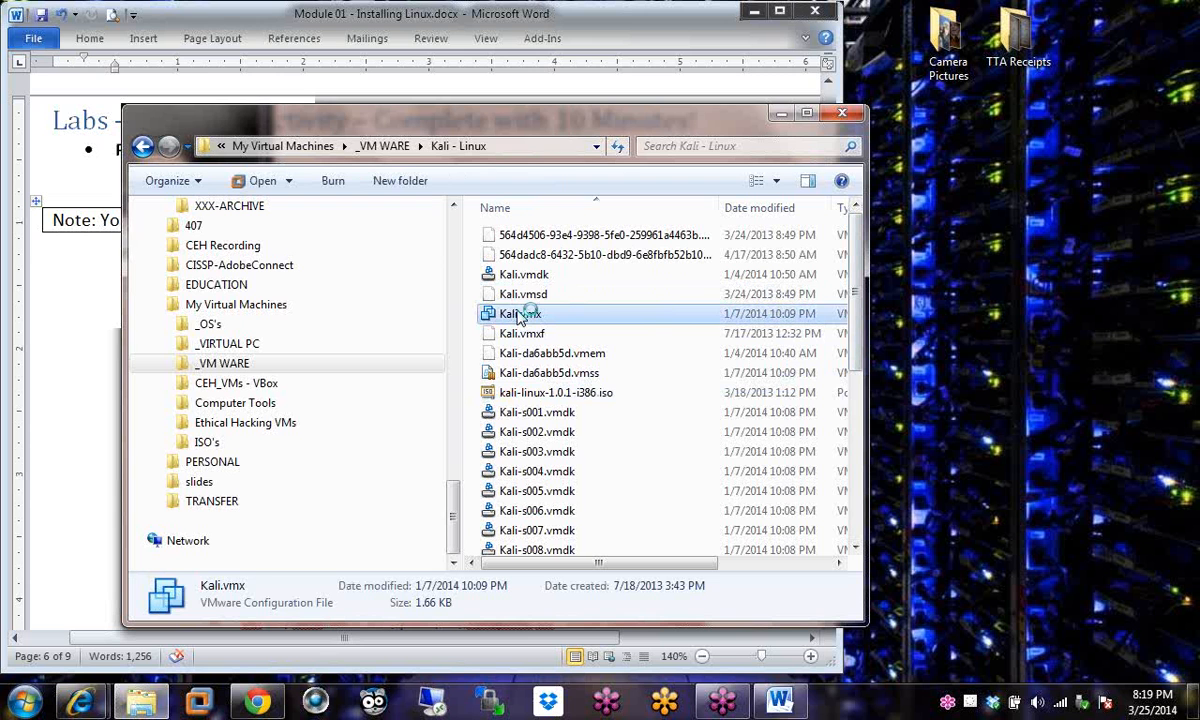
double_click(518, 314)
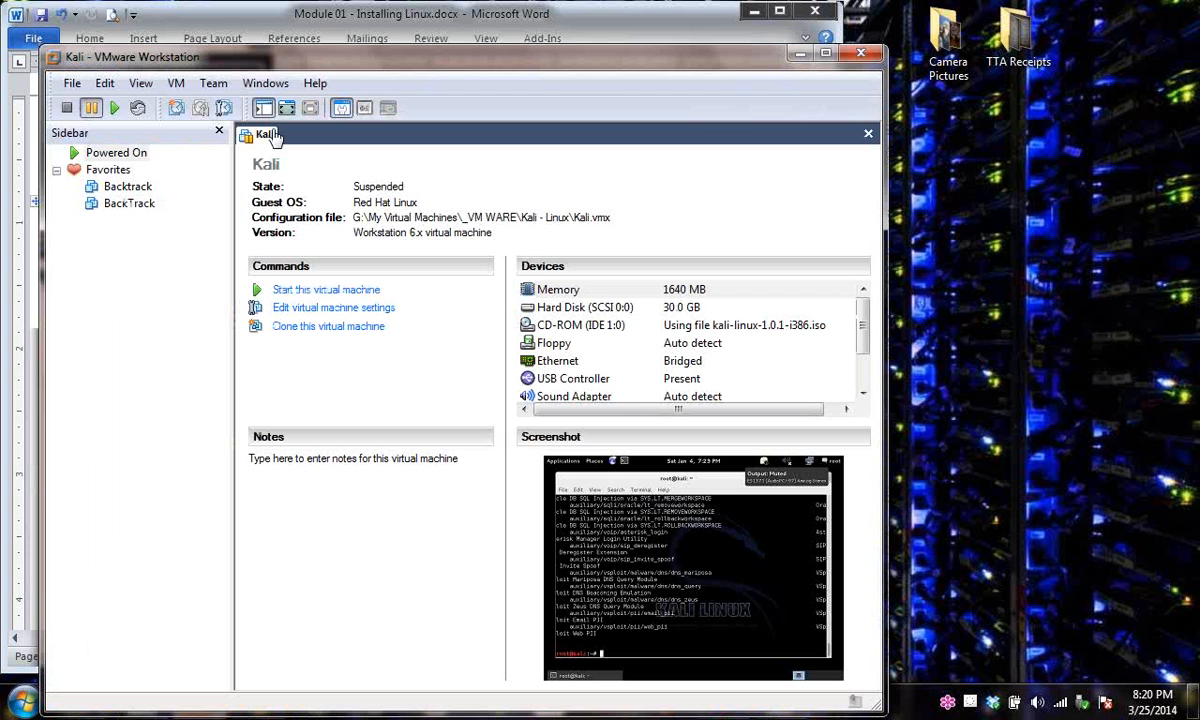
click(72, 83)
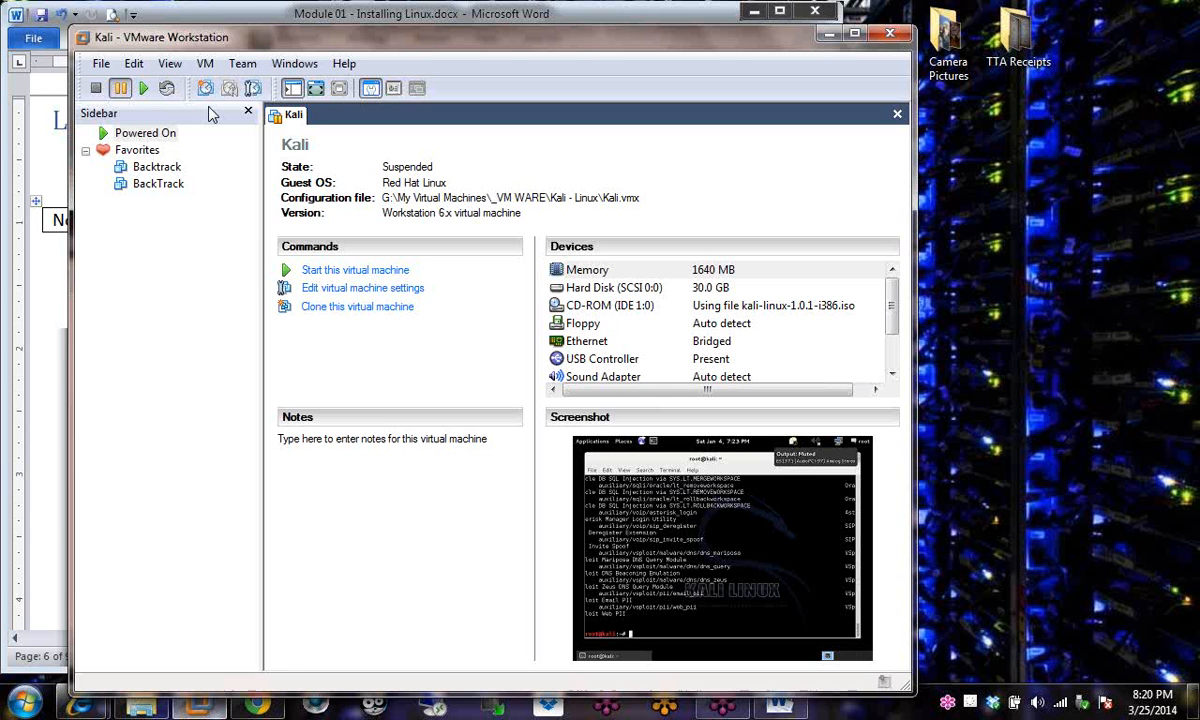
Check the Kali virtual machine's memory and CD-ROM hardware settings, and close them without changes.
click(368, 292)
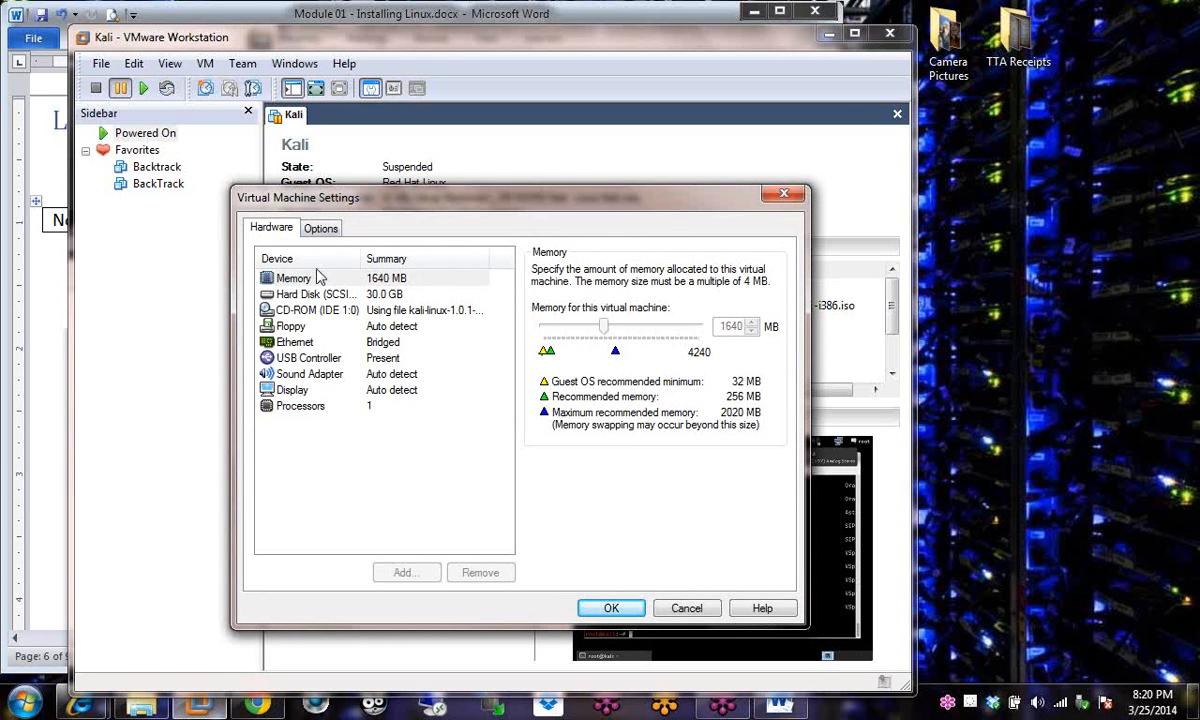
click(320, 311)
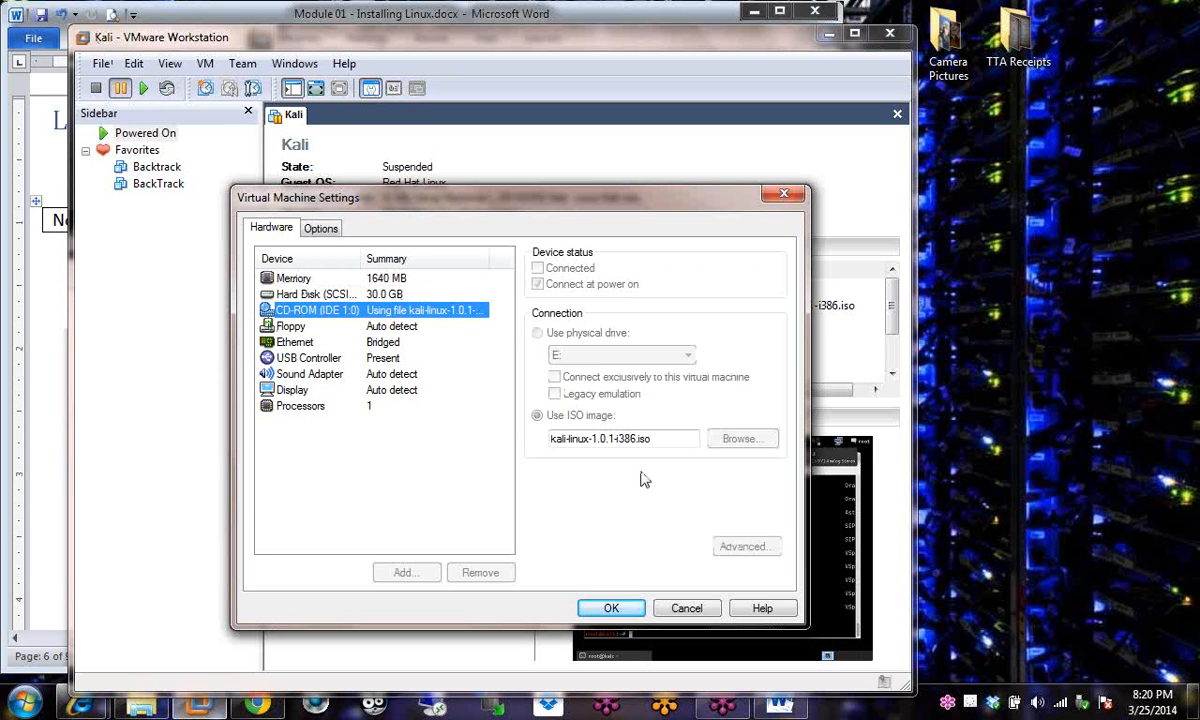
click(686, 608)
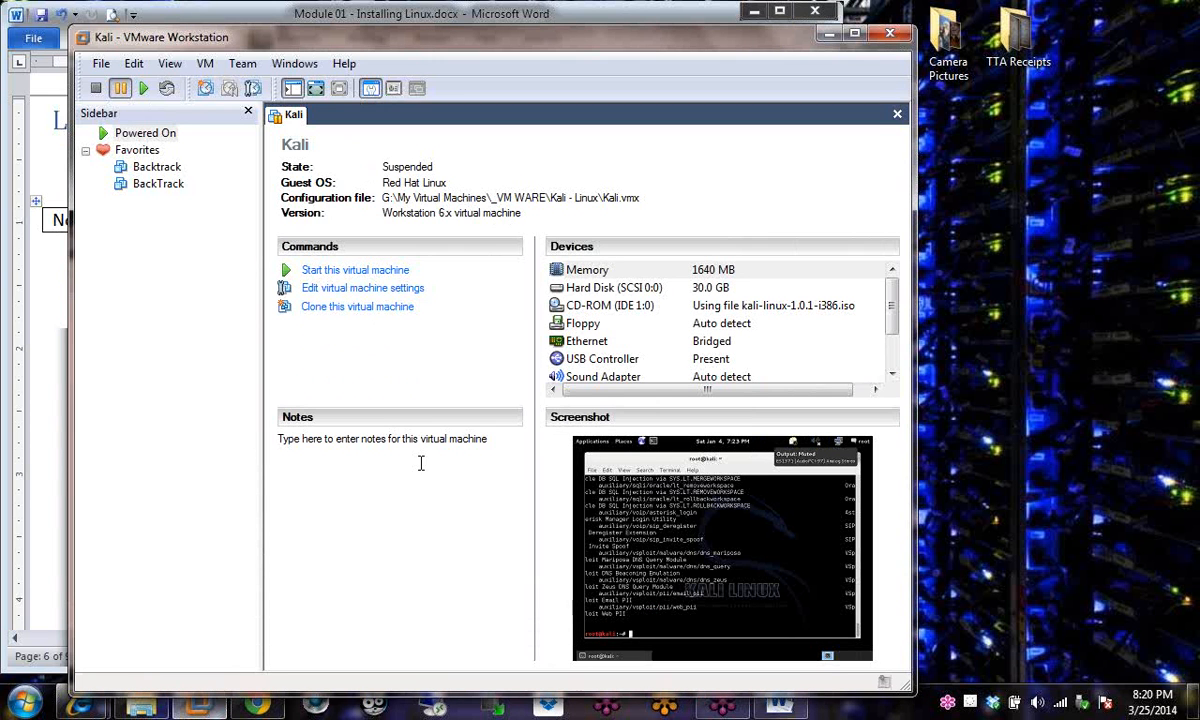
click(326, 290)
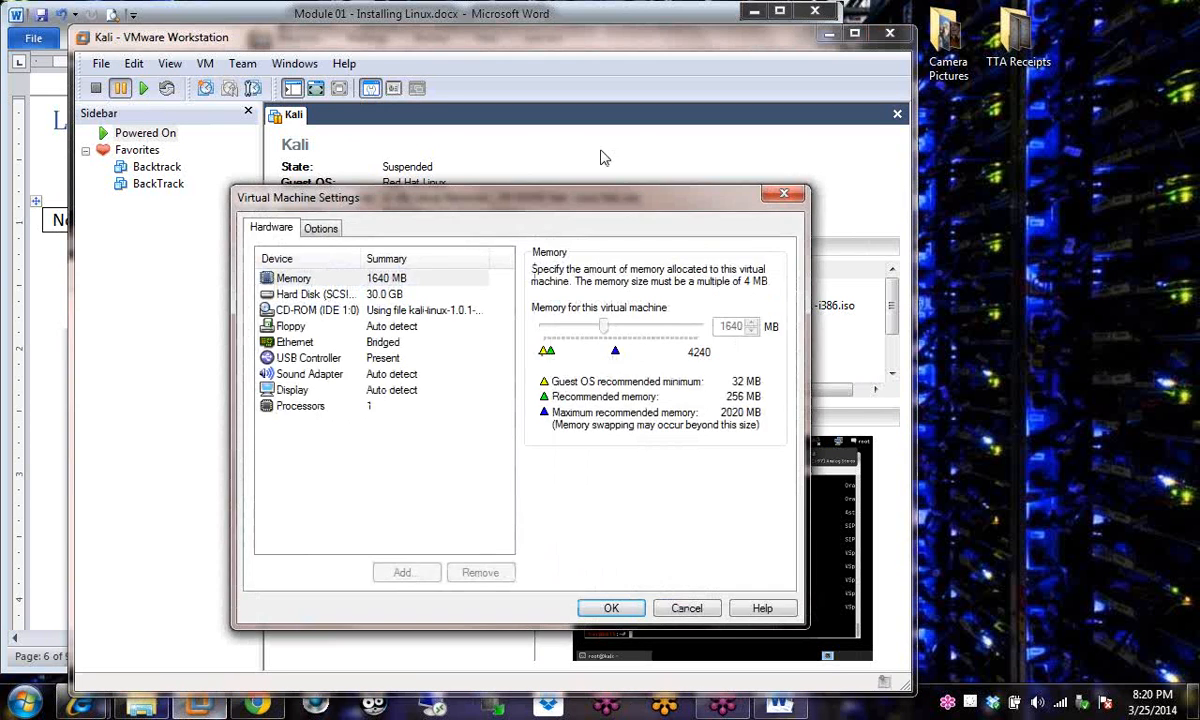
click(781, 199)
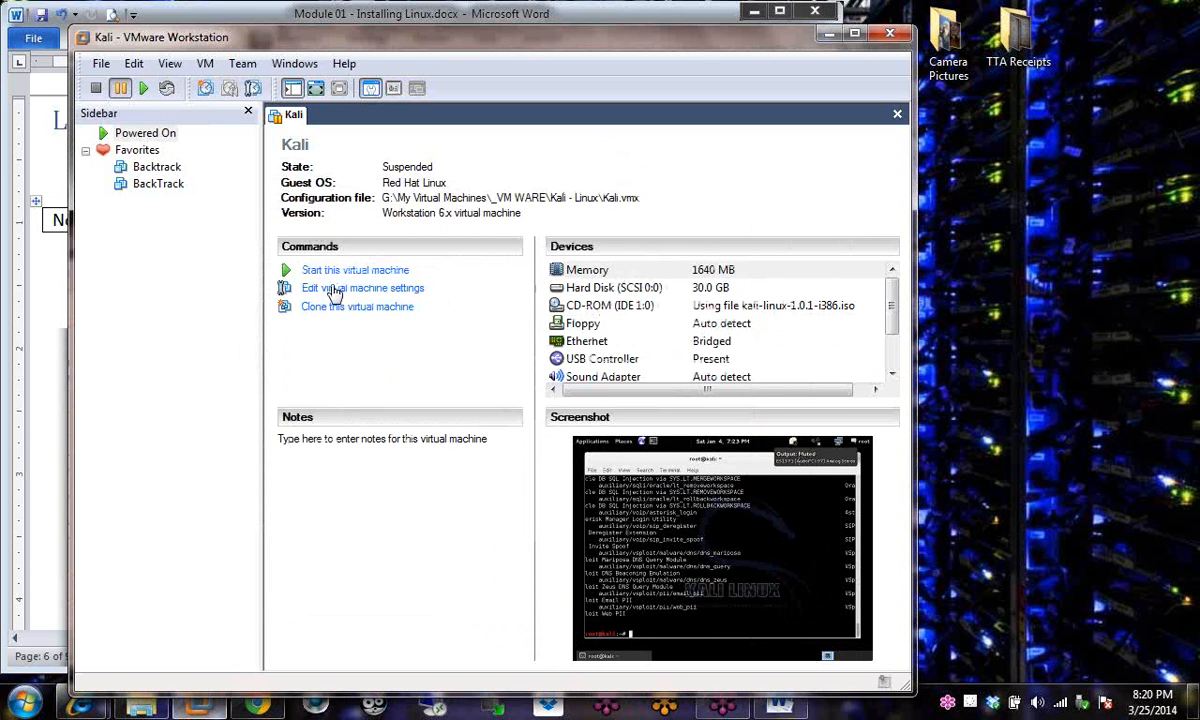
Reopen Kali's virtual machine settings and examine the CD-ROM's ISO image and the floppy drive's connection.
click(334, 290)
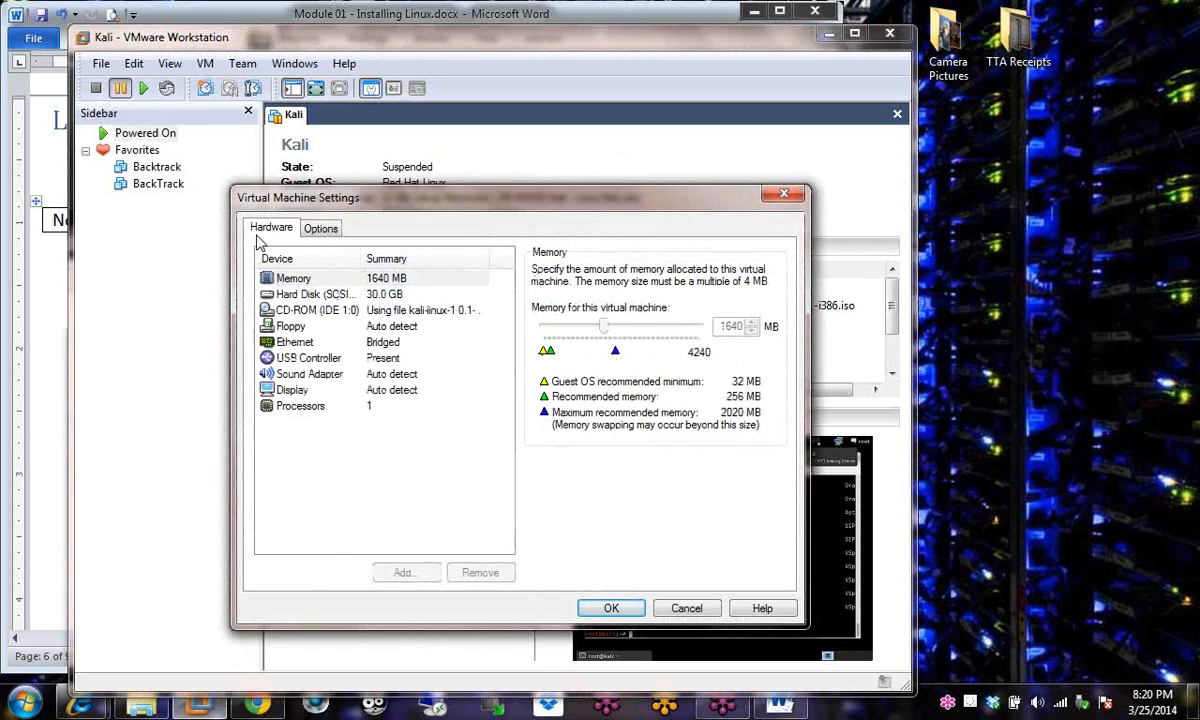
click(360, 311)
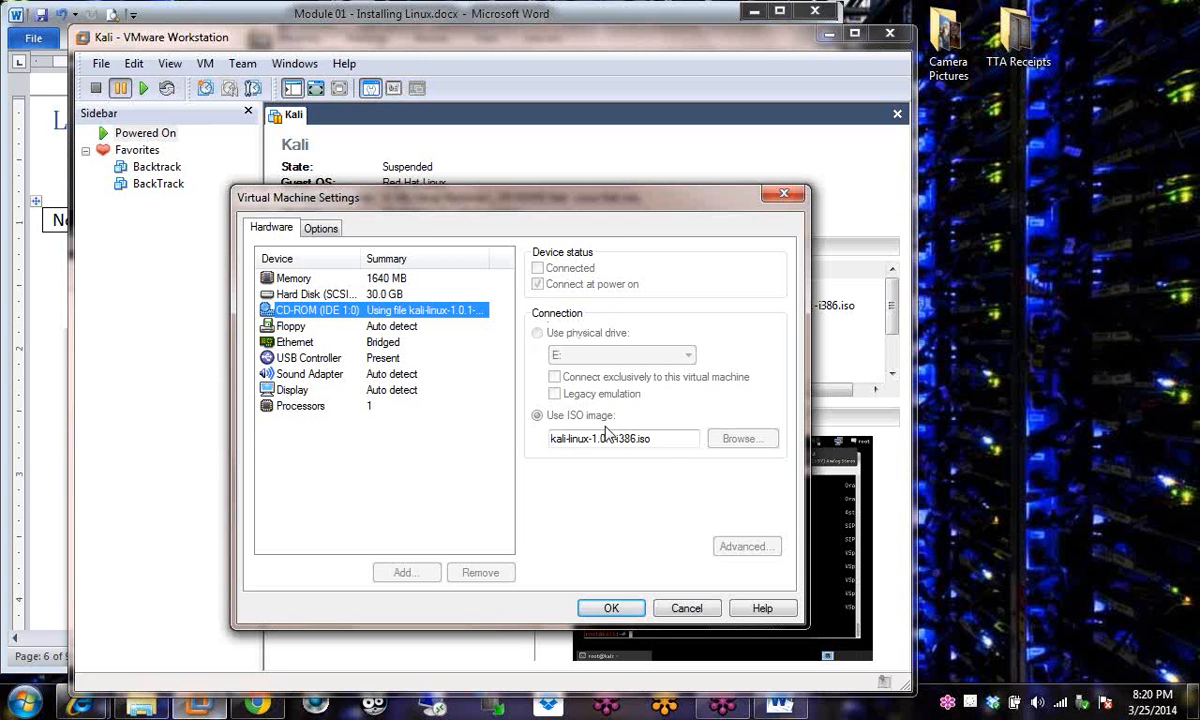
click(665, 437)
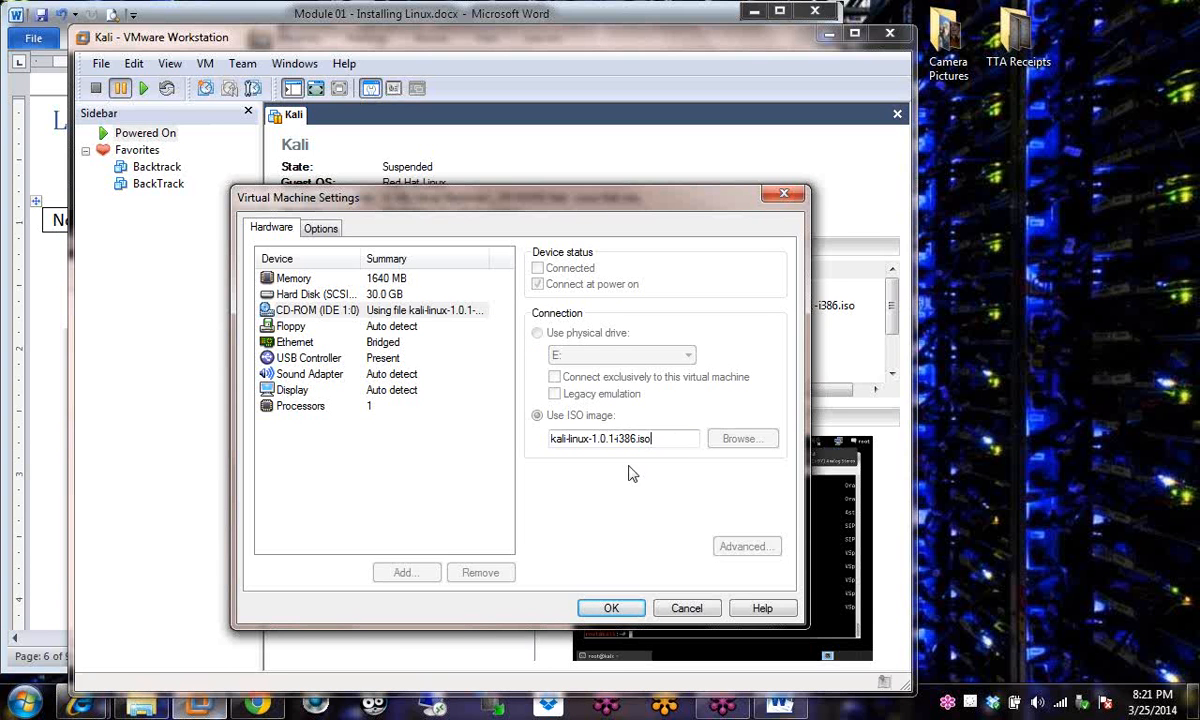
drag(588, 438, 678, 440)
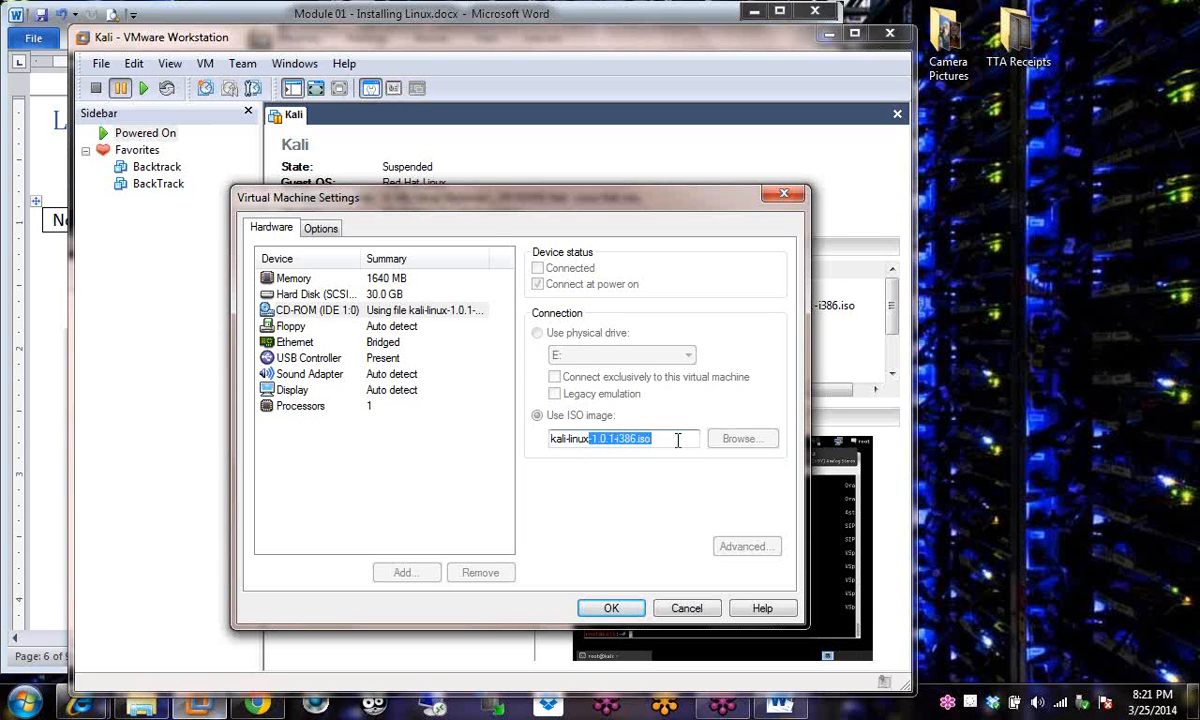
click(378, 312)
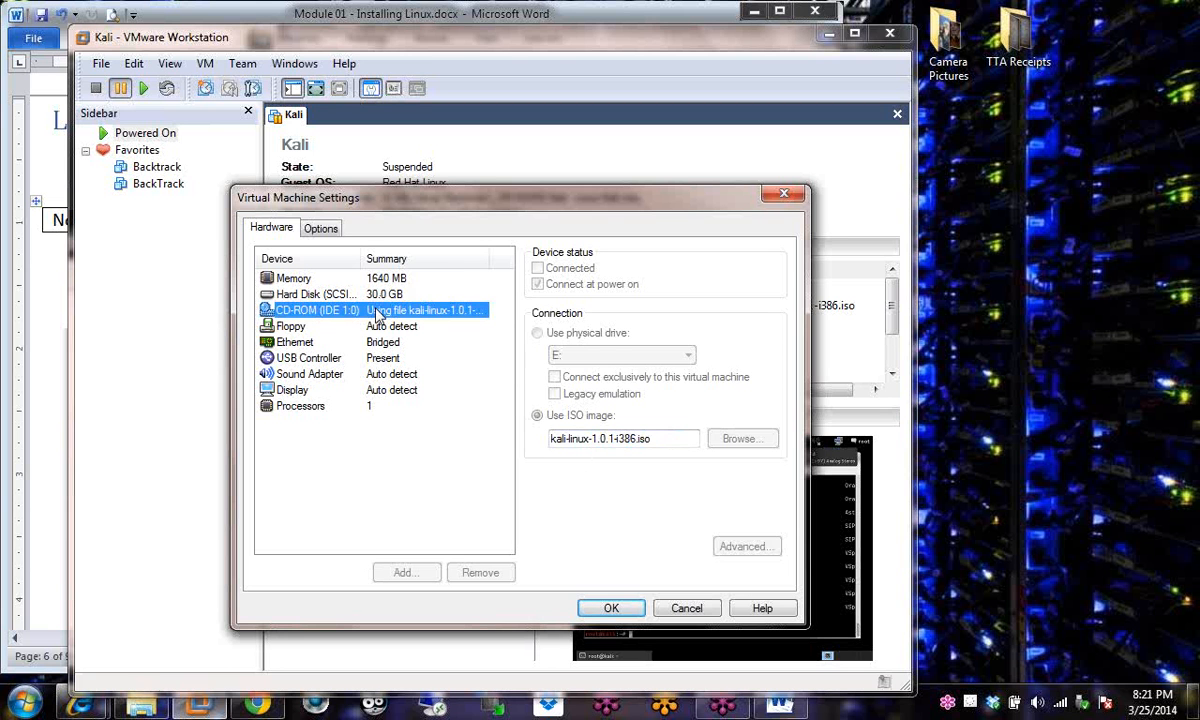
click(316, 325)
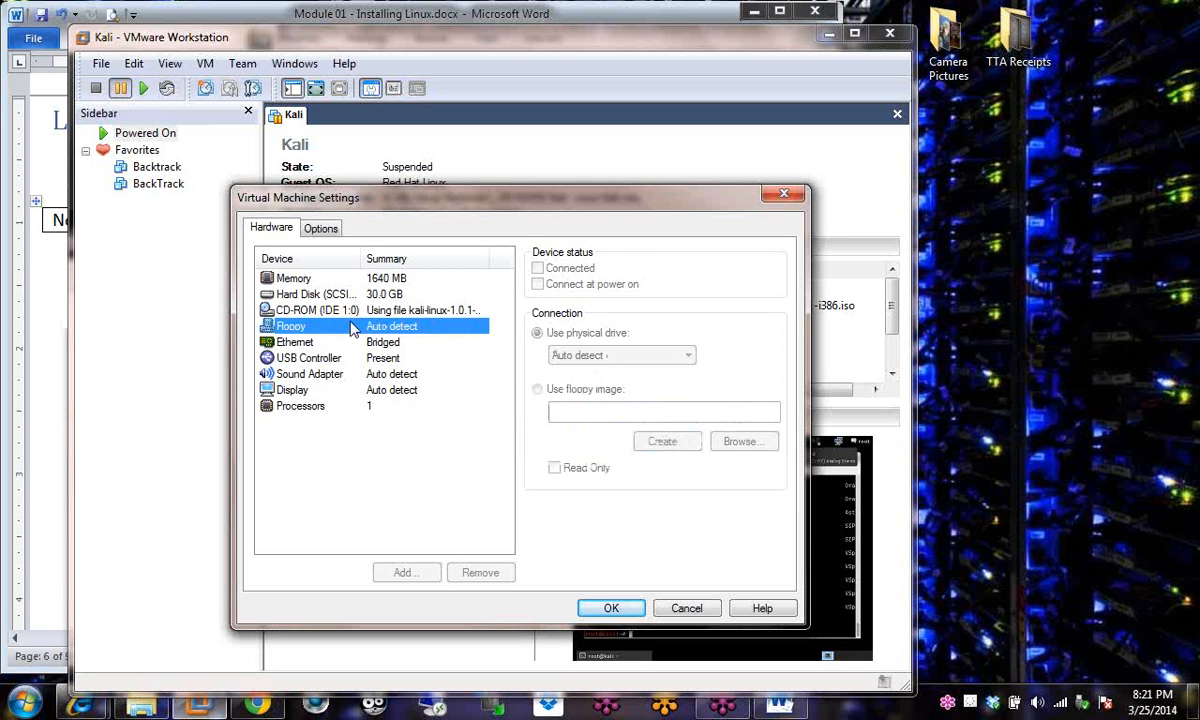
Examine Kali's General, Tools, Remote Display, Appliance View and Advanced options, including the working directory, and cancel the settings.
click(320, 229)
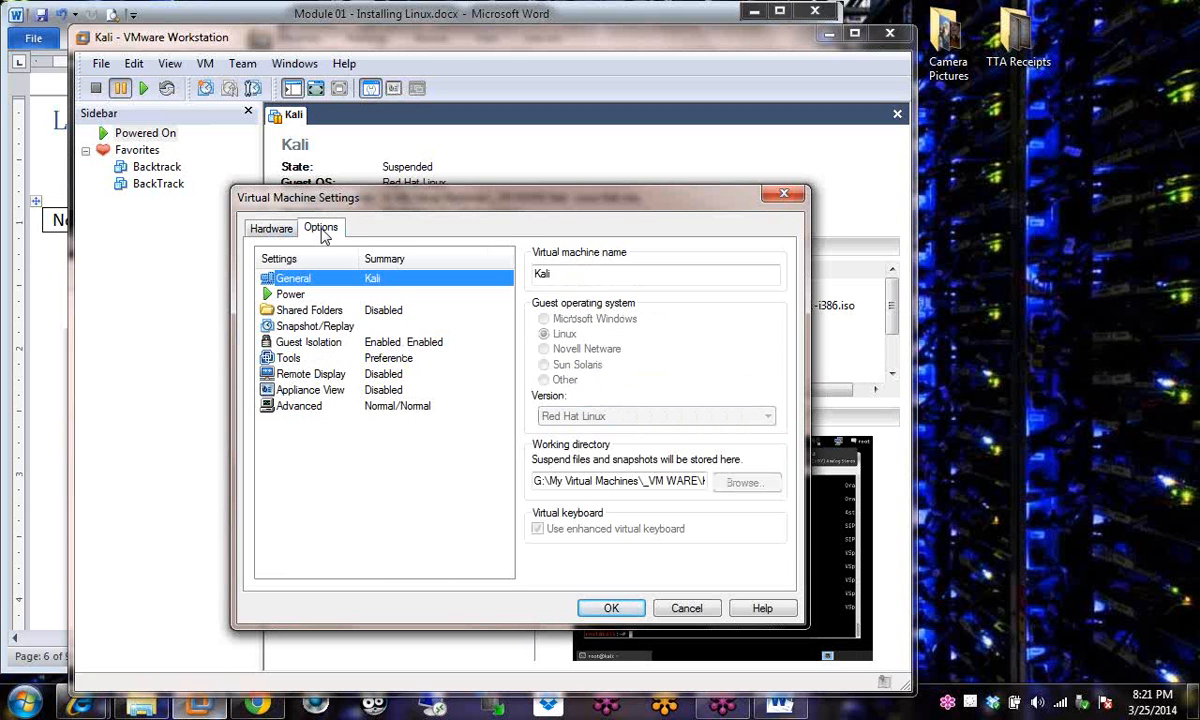
drag(594, 481, 722, 472)
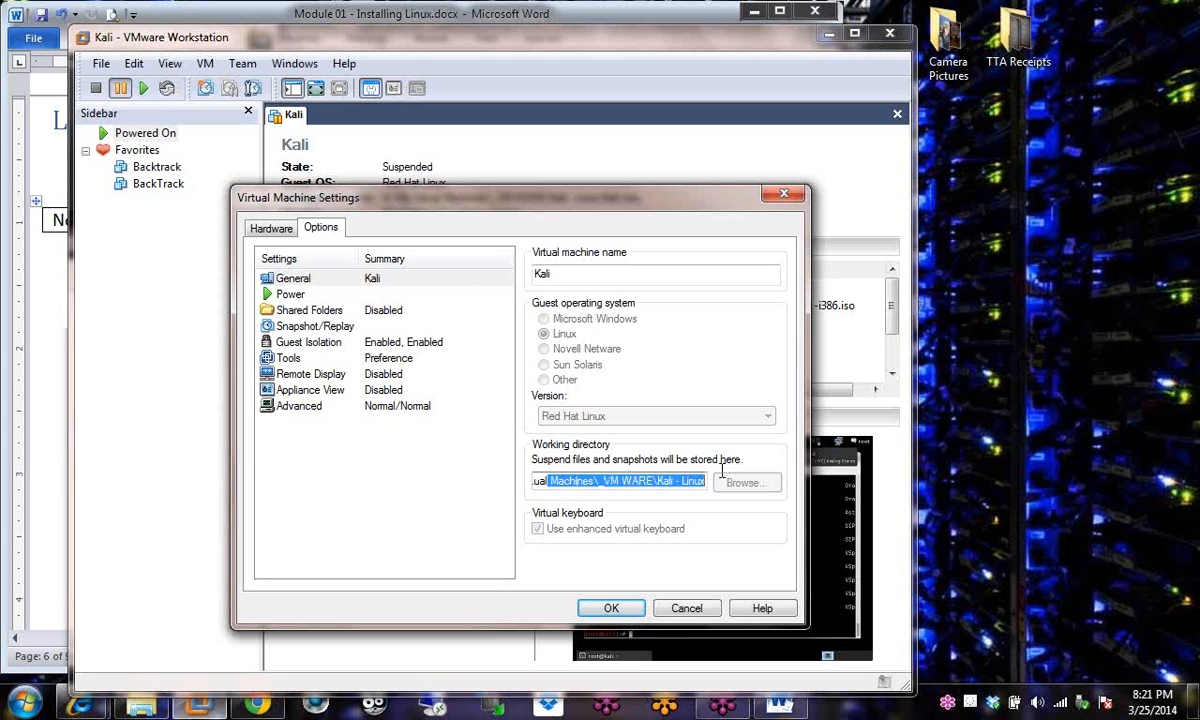
click(289, 358)
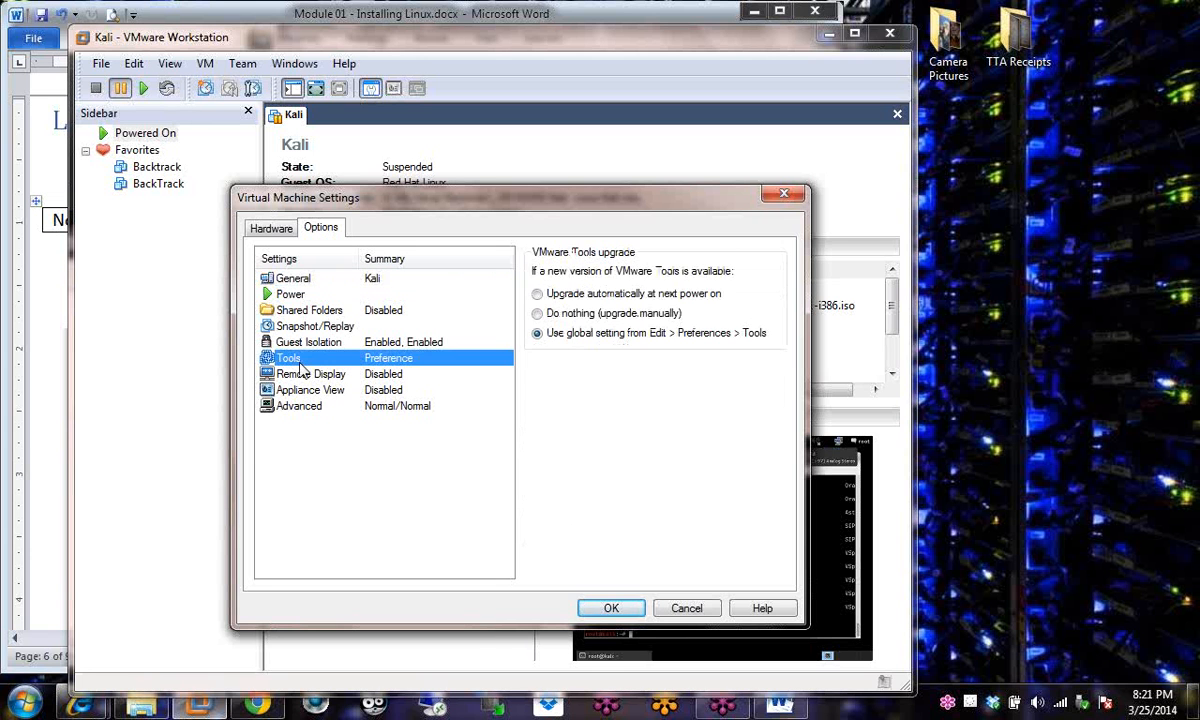
click(298, 374)
click(295, 390)
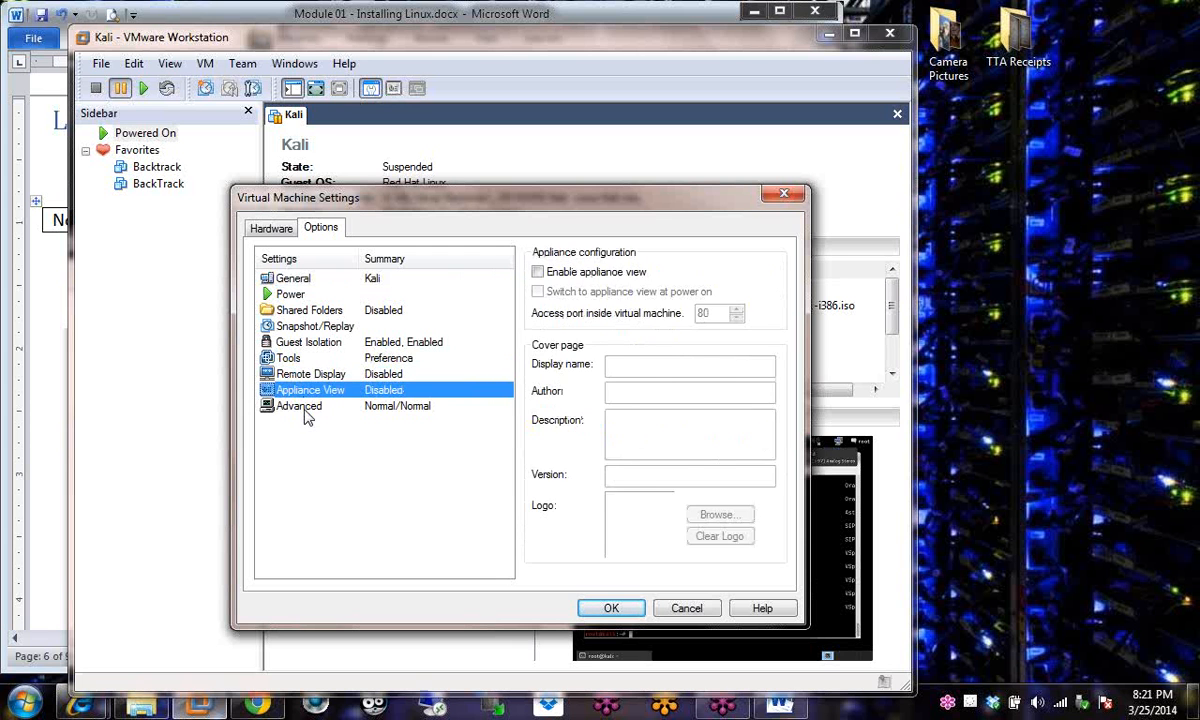
click(300, 407)
click(688, 605)
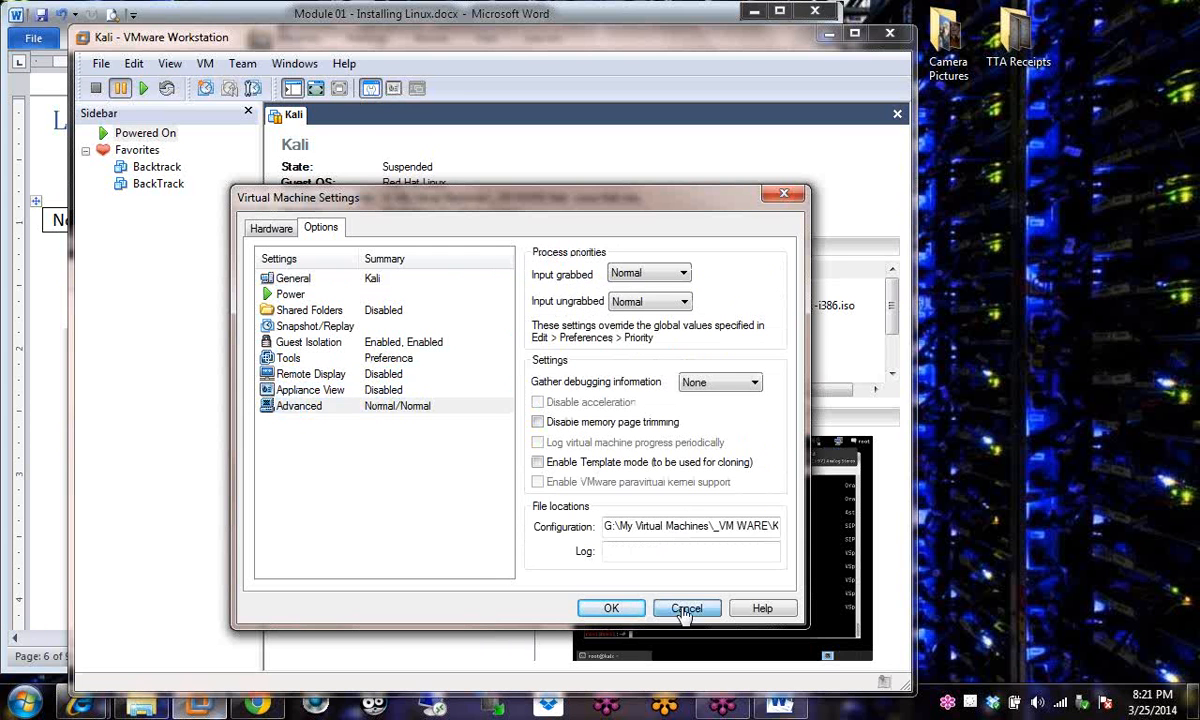
Check the two BackTrack favorites and the available options for new items, without creating anything.
click(145, 170)
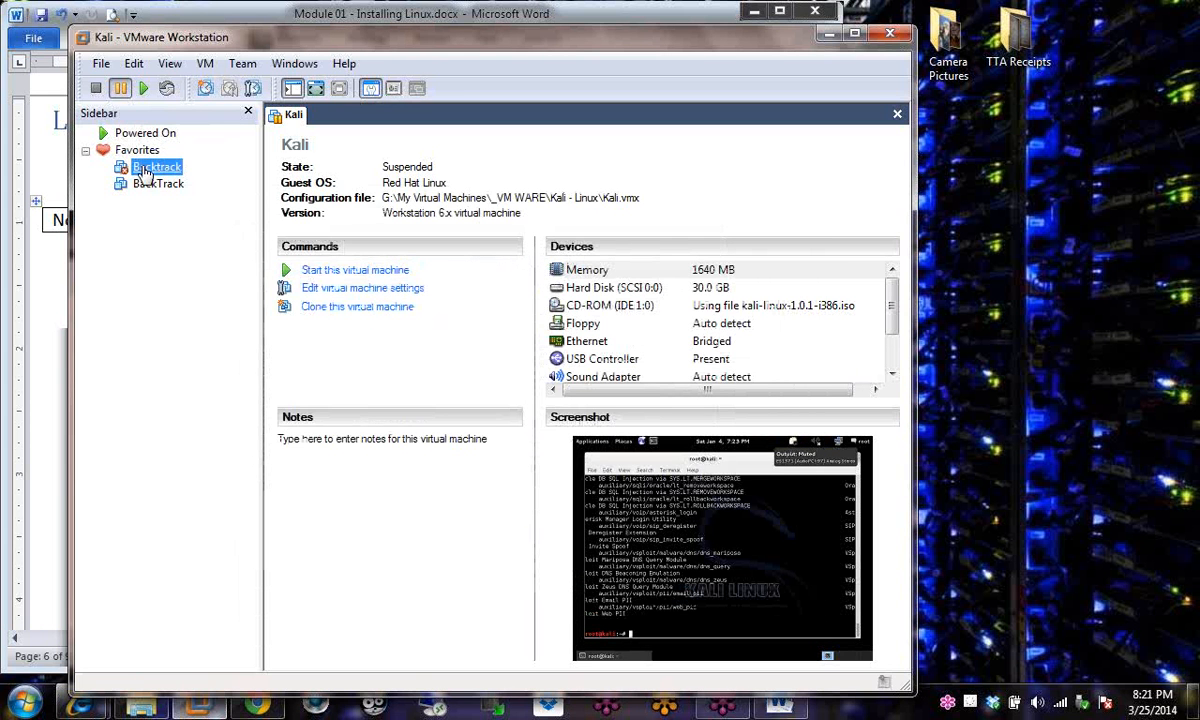
click(147, 185)
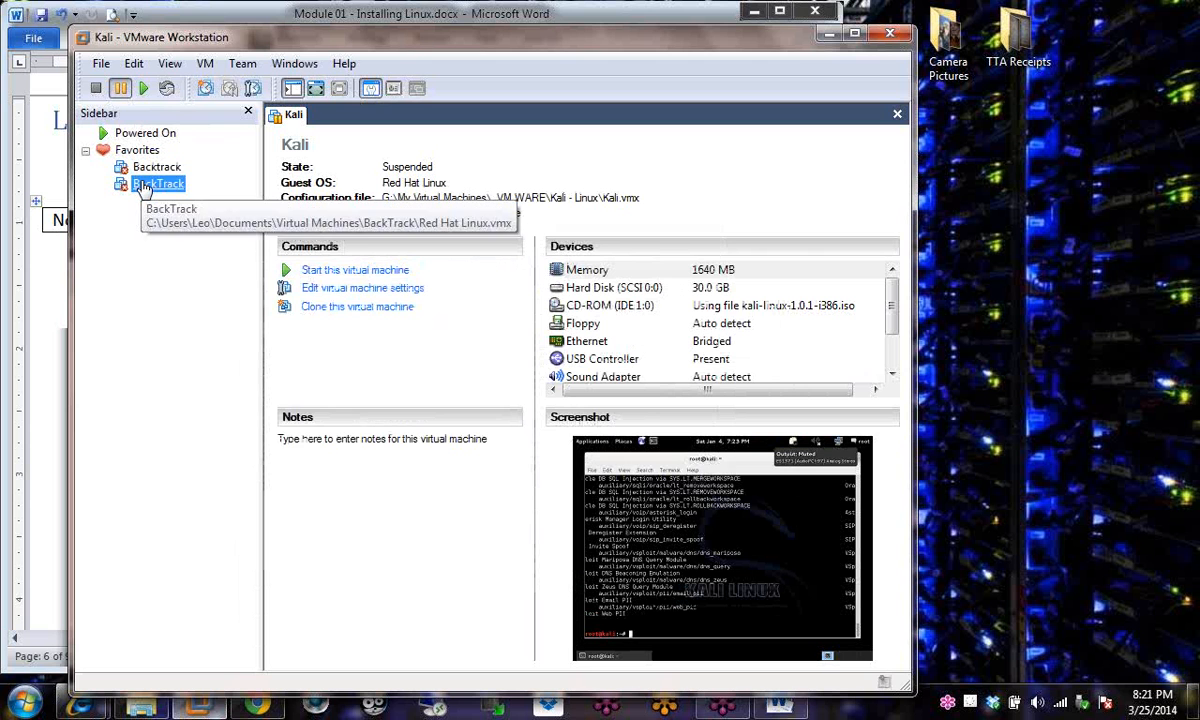
right_click(145, 186)
click(100, 297)
right_click(139, 245)
mouse_move(188, 258)
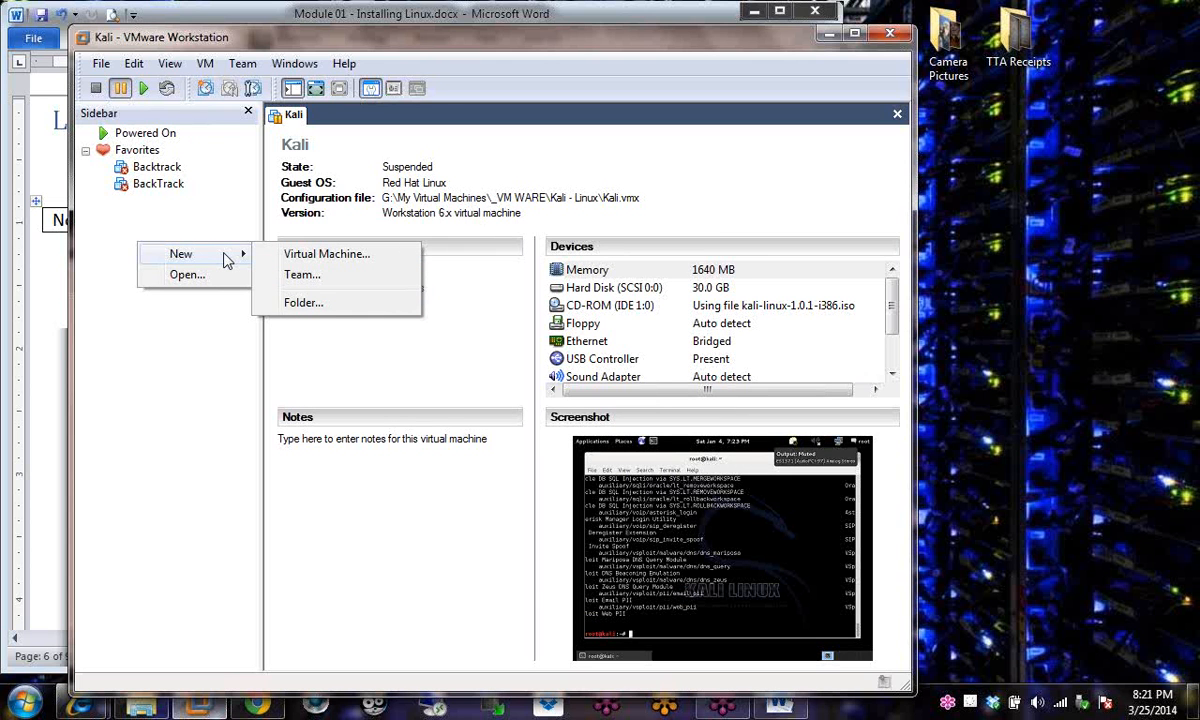
click(275, 122)
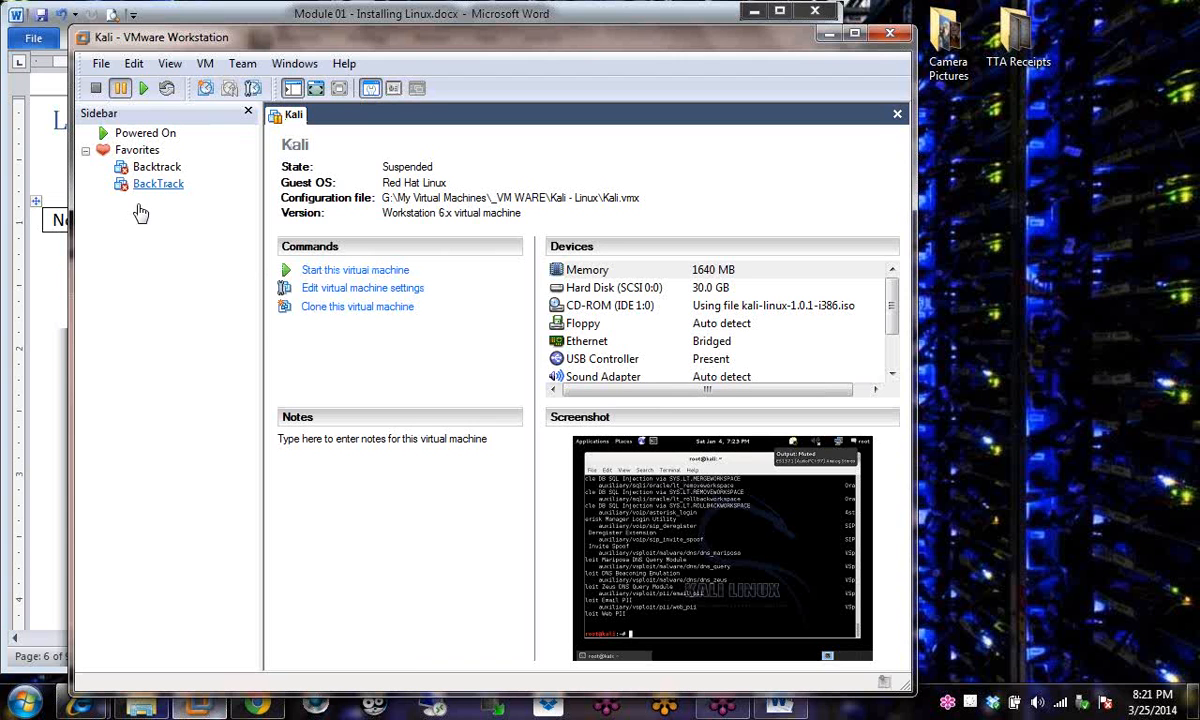
Start creating a new virtual machine with the Typical configuration and continue to the guest operating system choice.
right_click(133, 237)
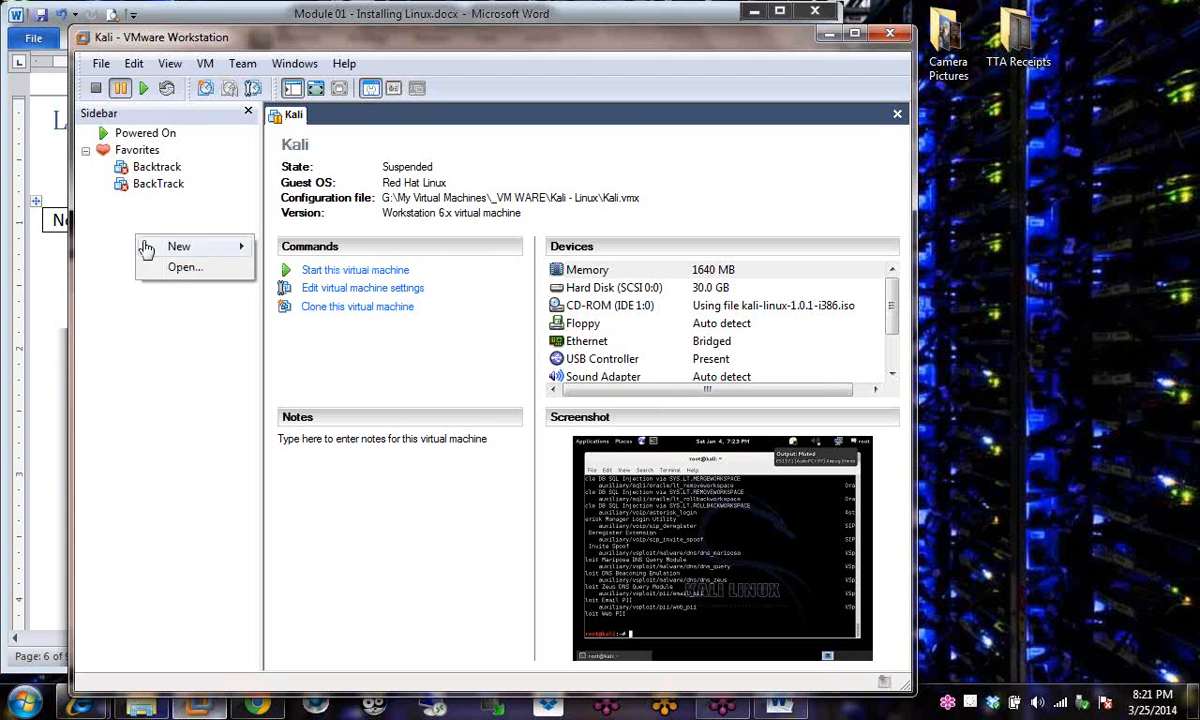
click(300, 247)
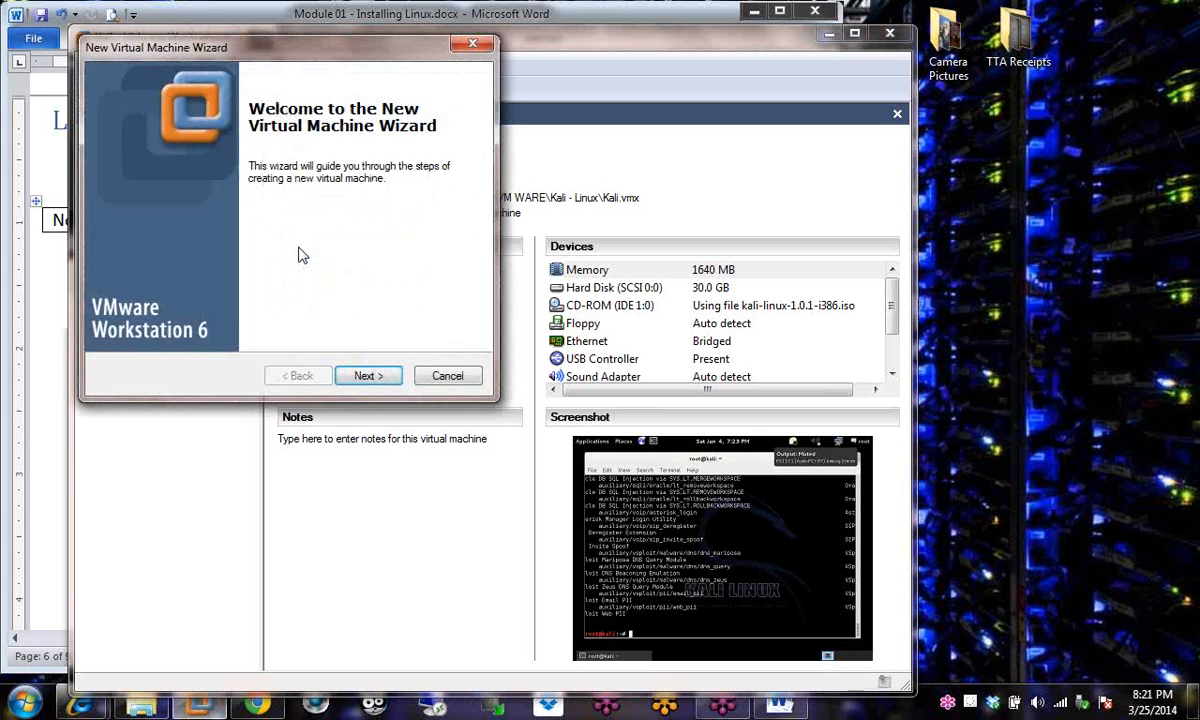
click(370, 376)
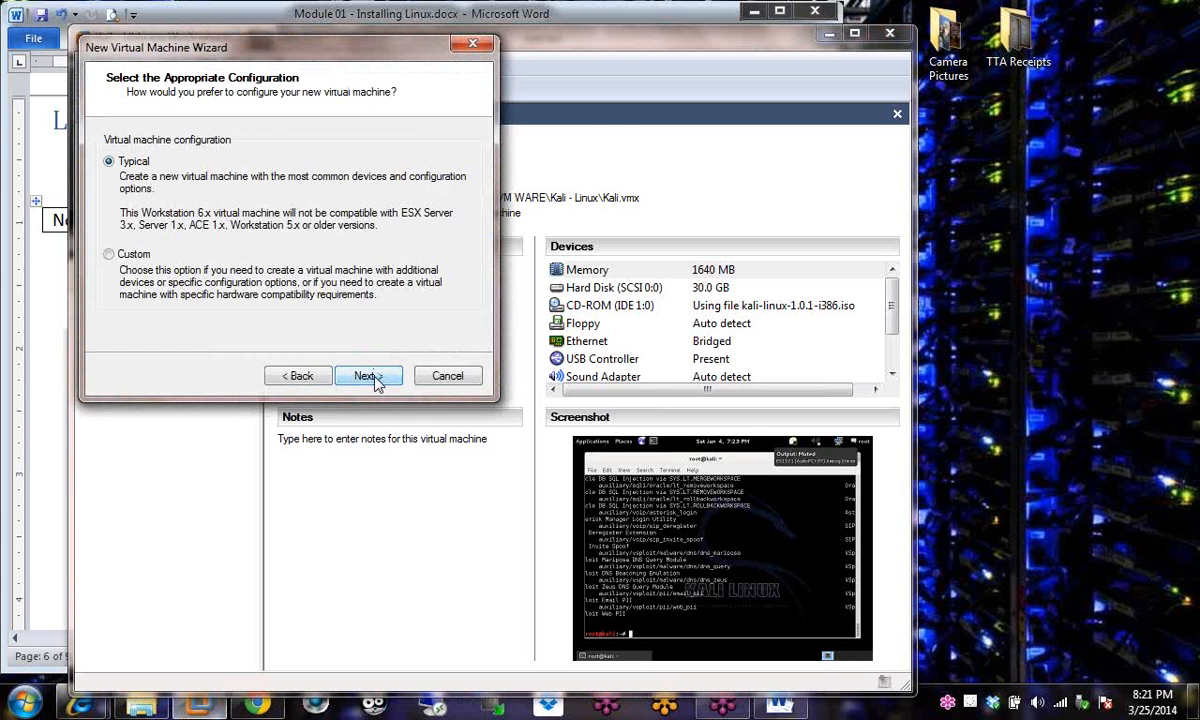
drag(284, 50, 392, 80)
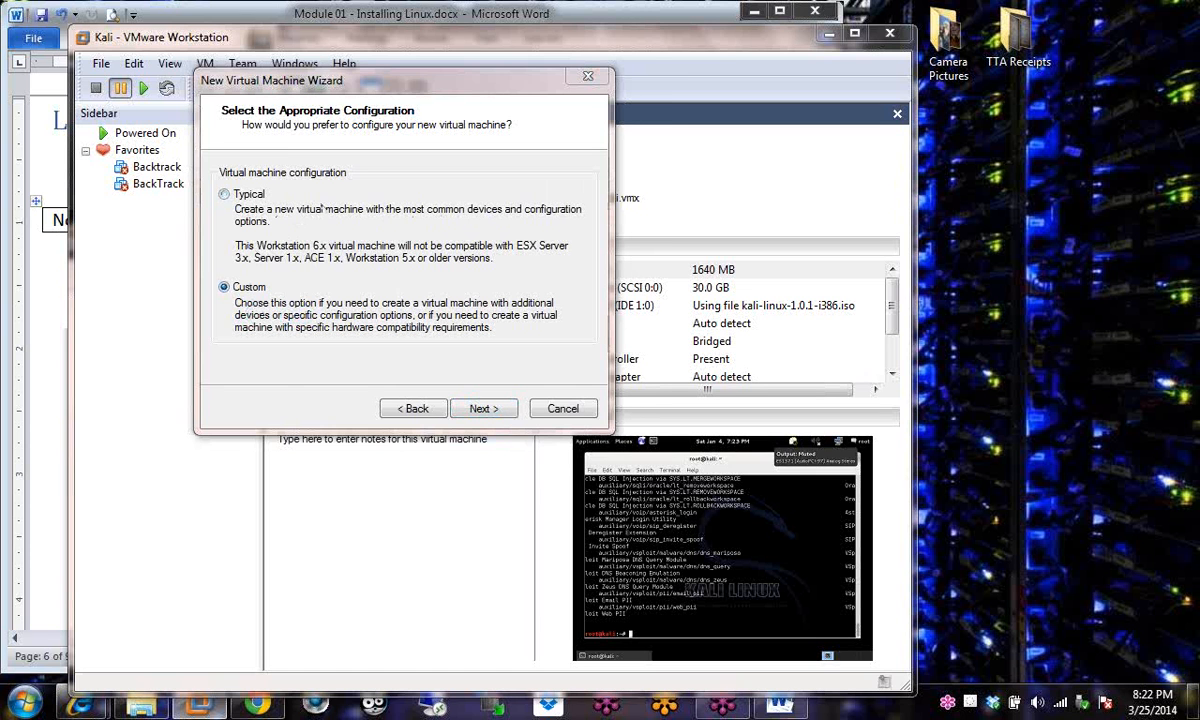
click(483, 285)
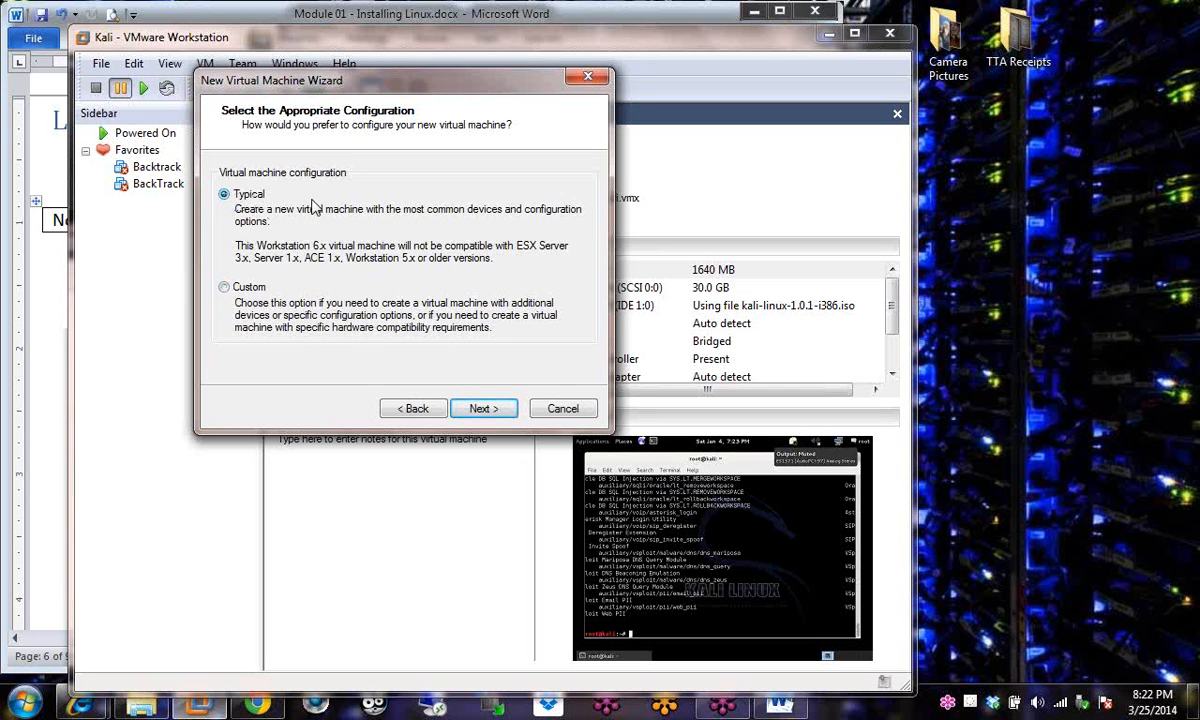
click(490, 410)
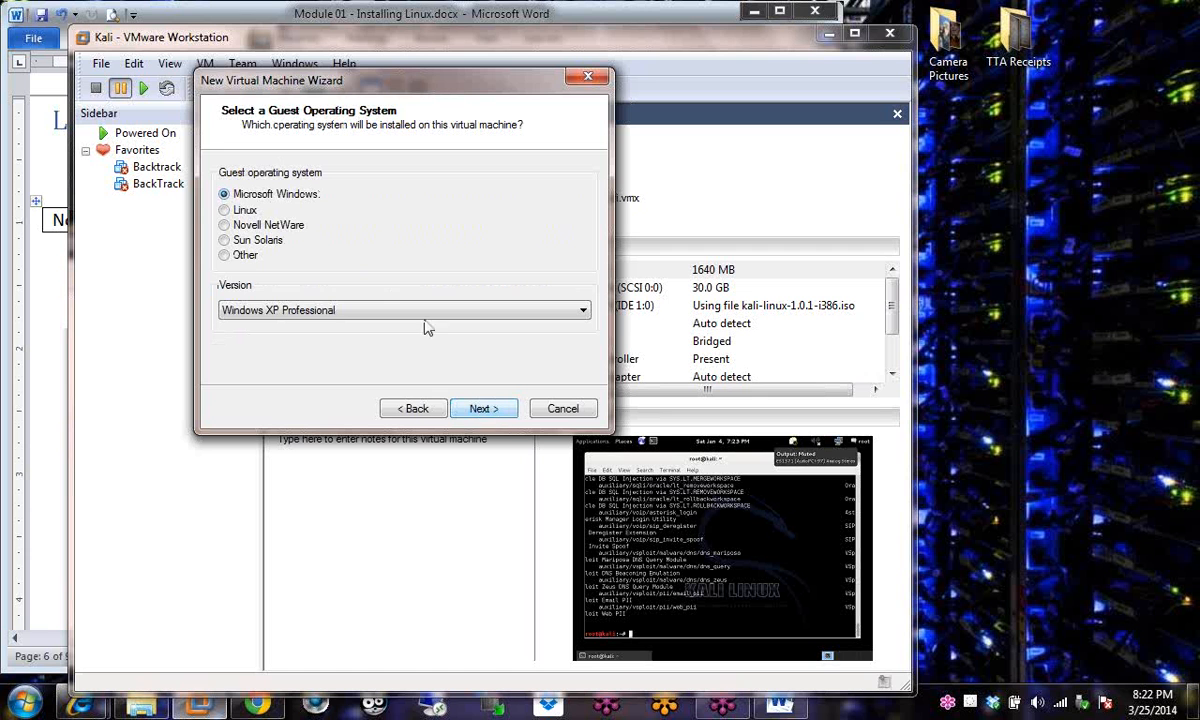
Choose Linux as the guest operating system with the Other Linux 64-bit version.
click(224, 211)
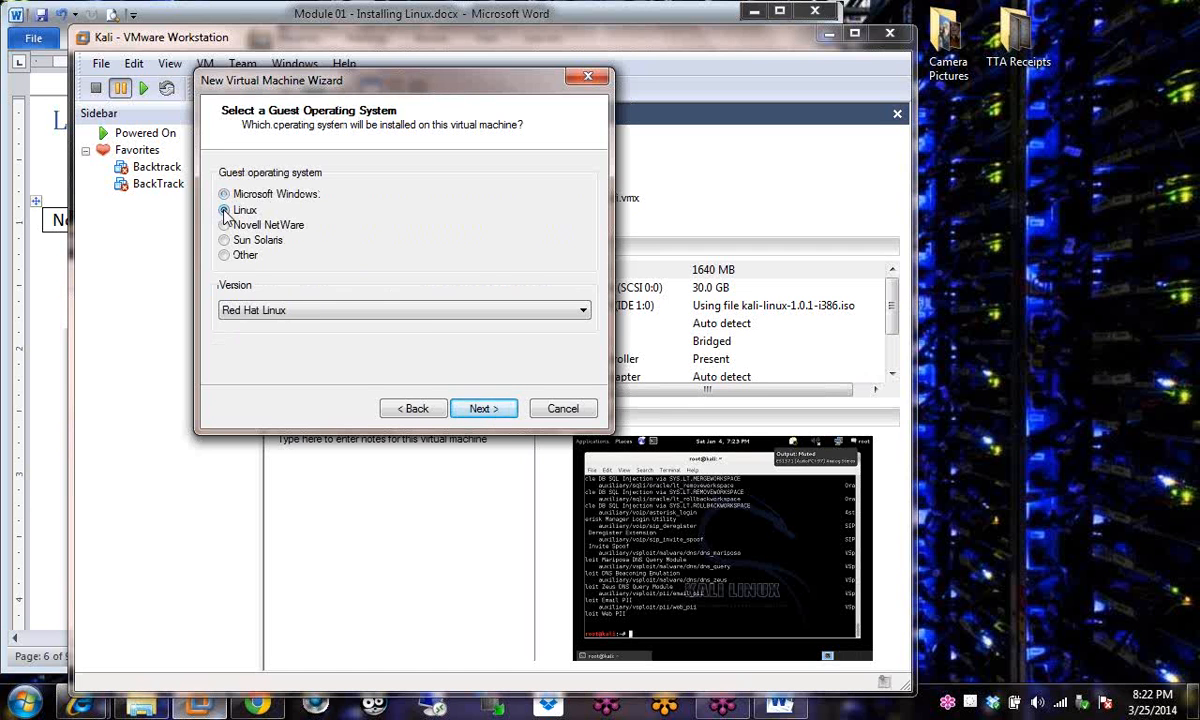
click(240, 310)
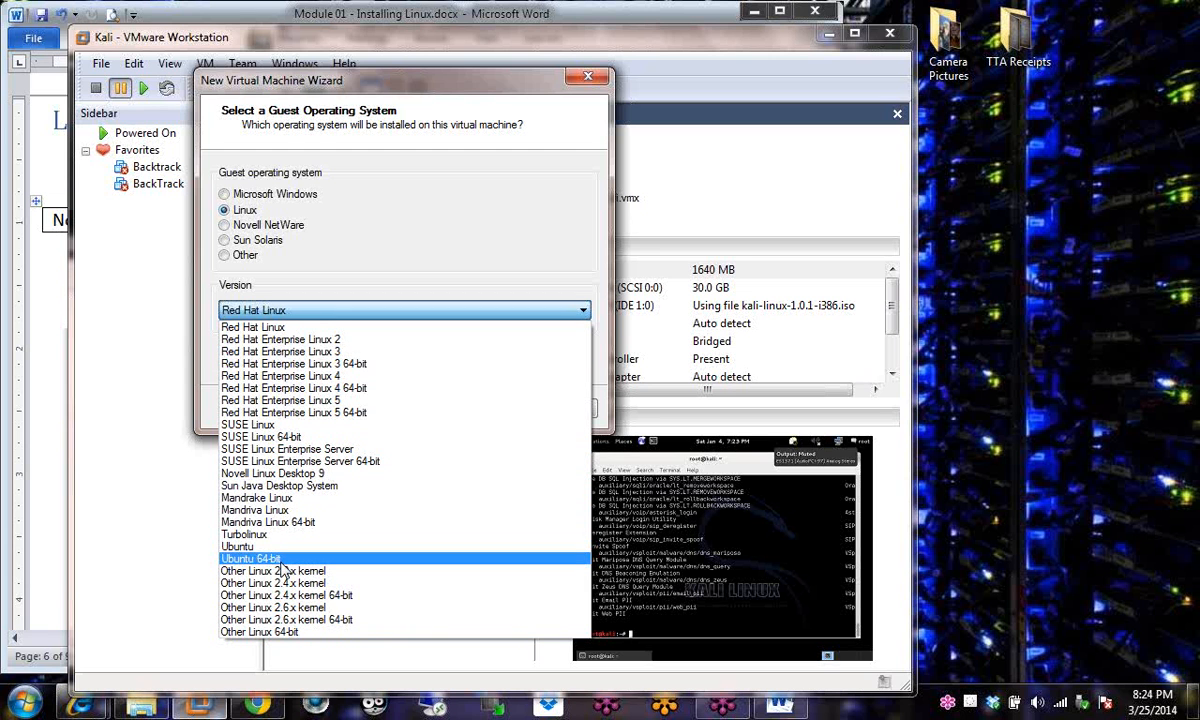
click(284, 632)
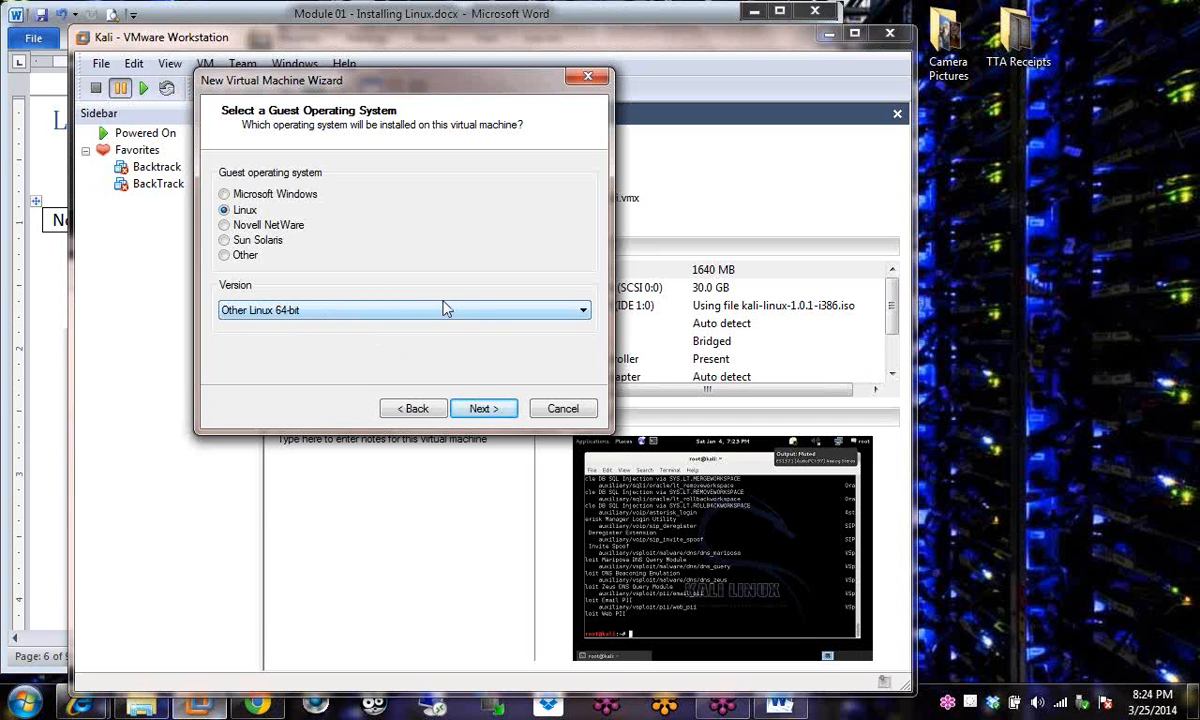
Try the Other guest operating system category with the Other version.
click(240, 210)
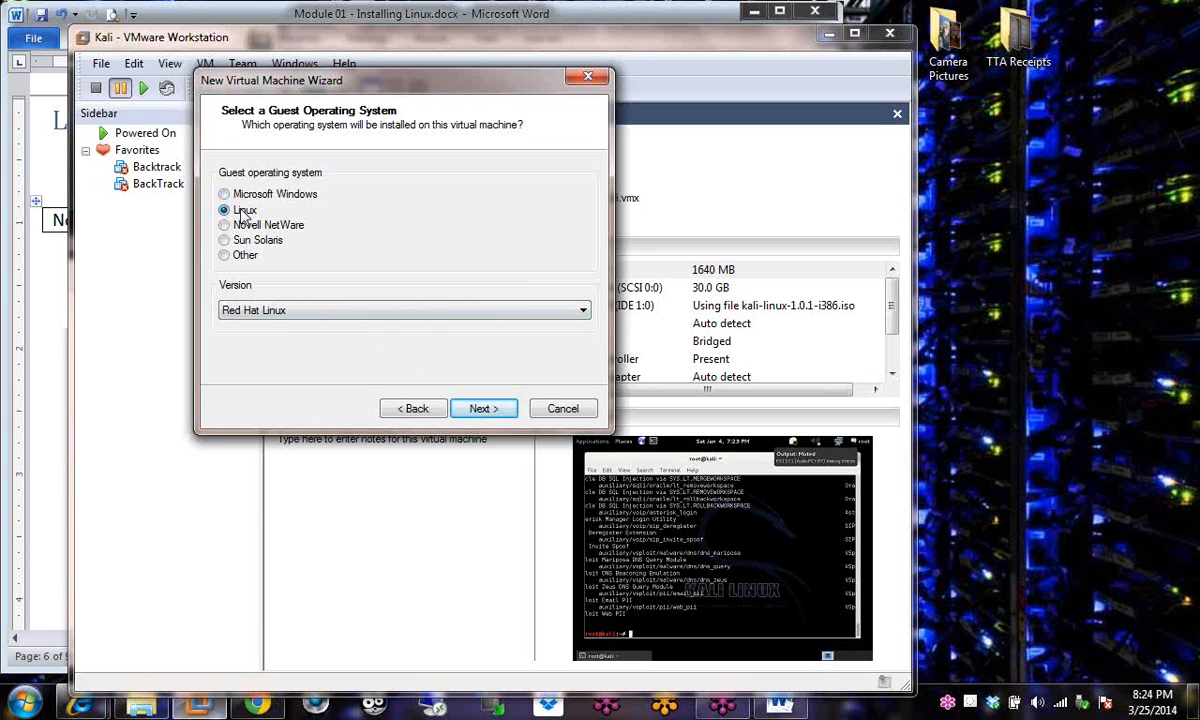
click(229, 256)
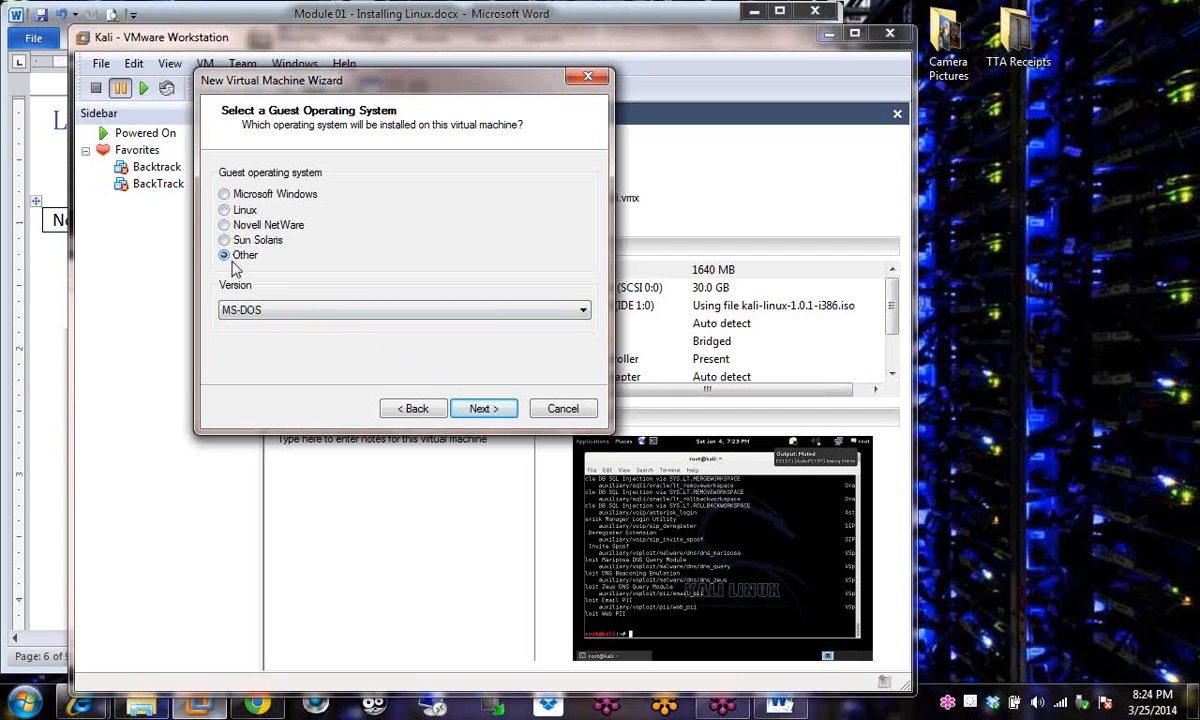
click(250, 309)
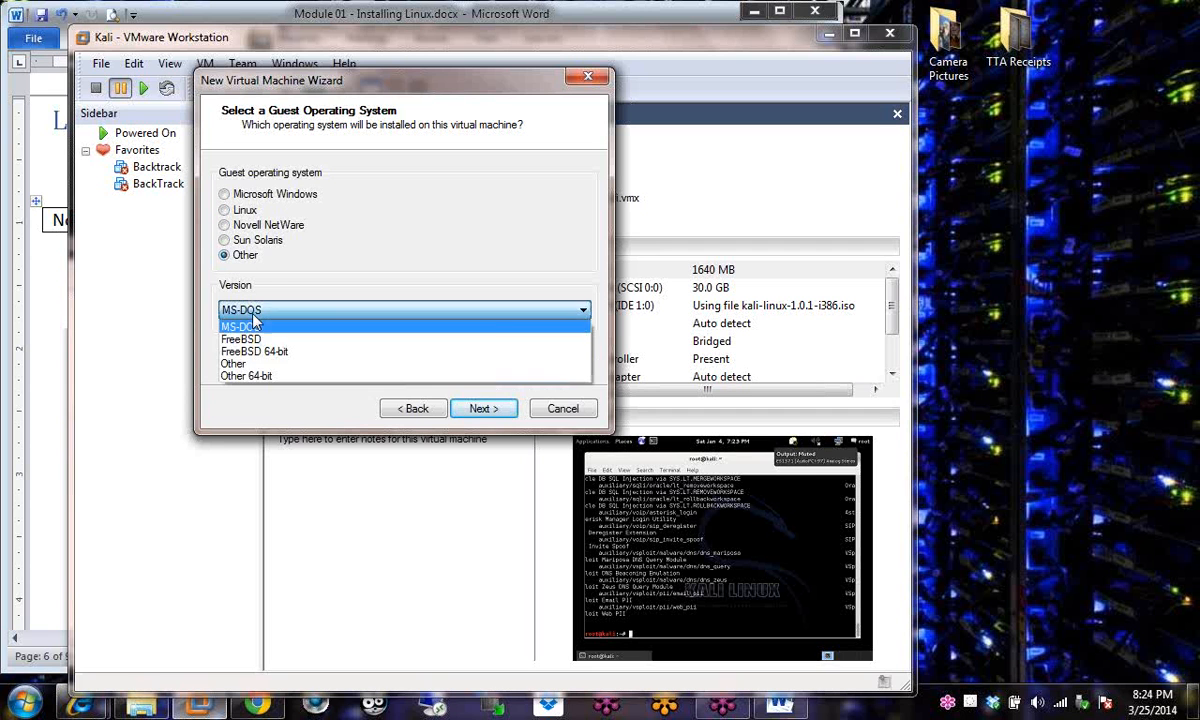
click(255, 365)
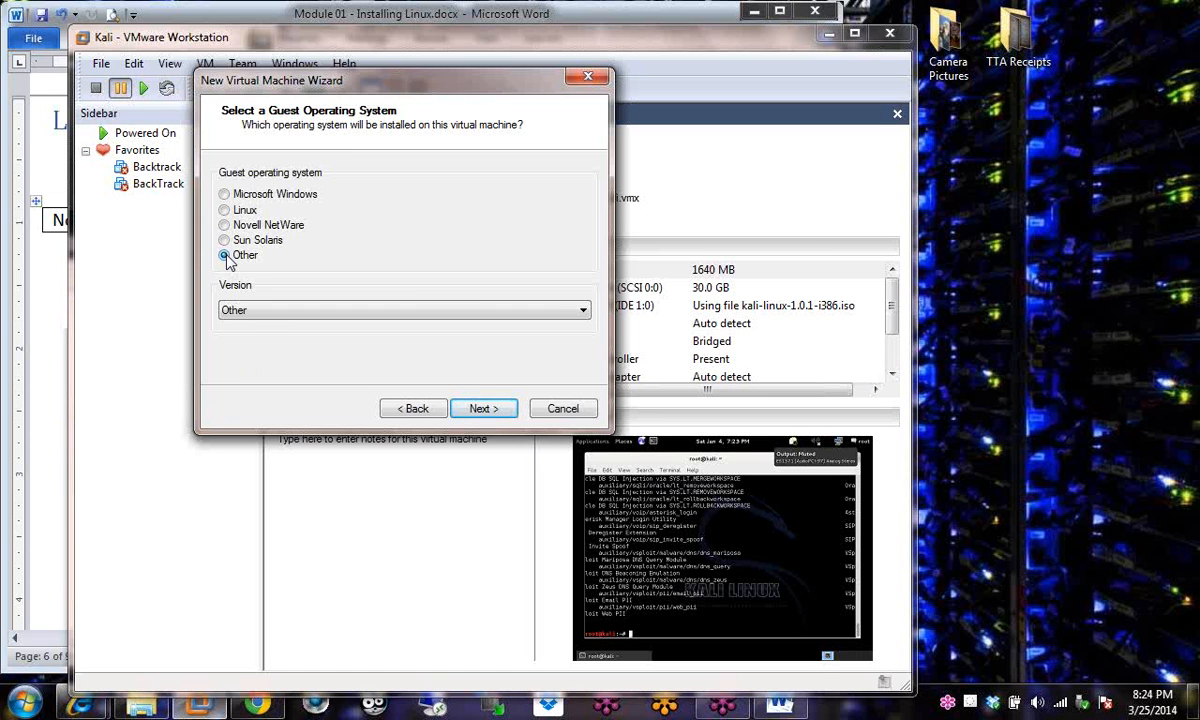
click(238, 312)
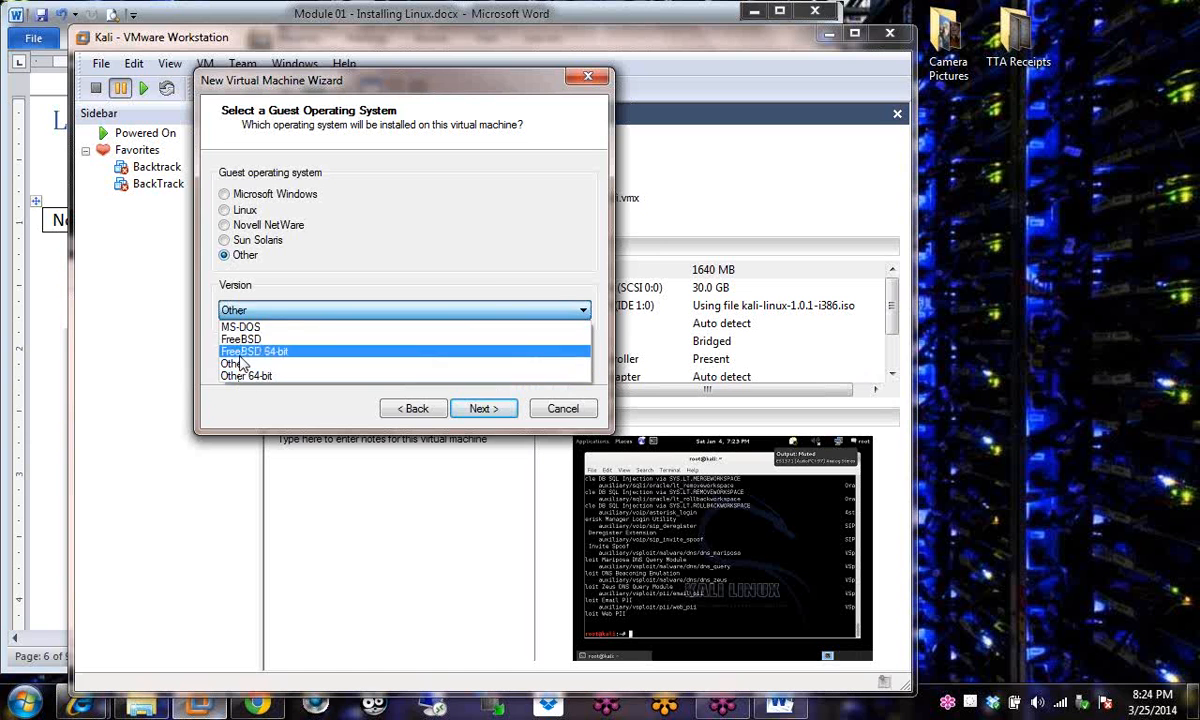
click(240, 366)
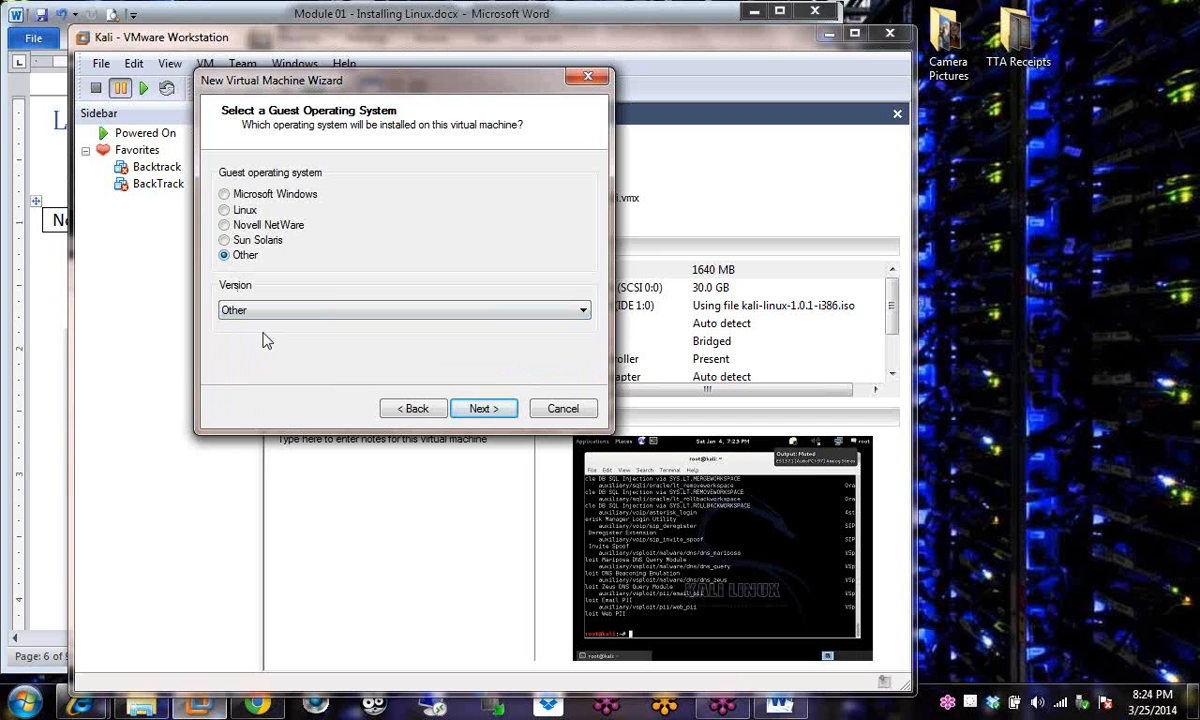
Set the guest operating system to Linux, version Other Linux 64-bit, and continue to the virtual machine's name.
click(224, 209)
click(248, 311)
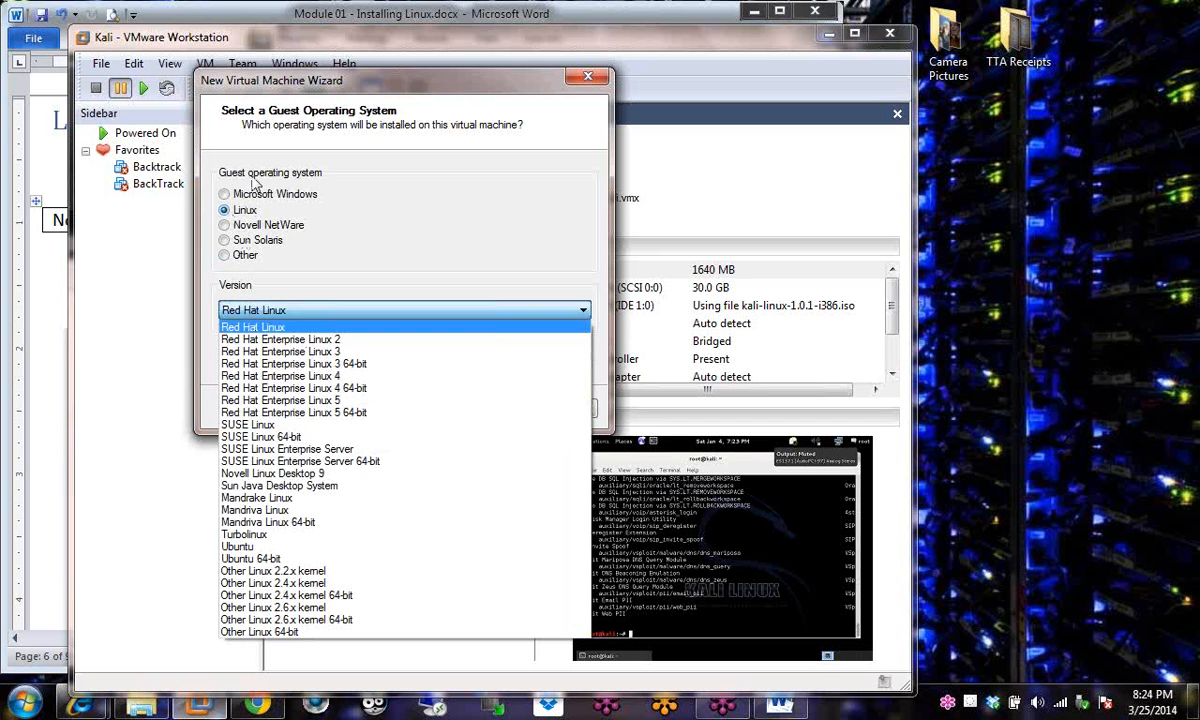
click(238, 308)
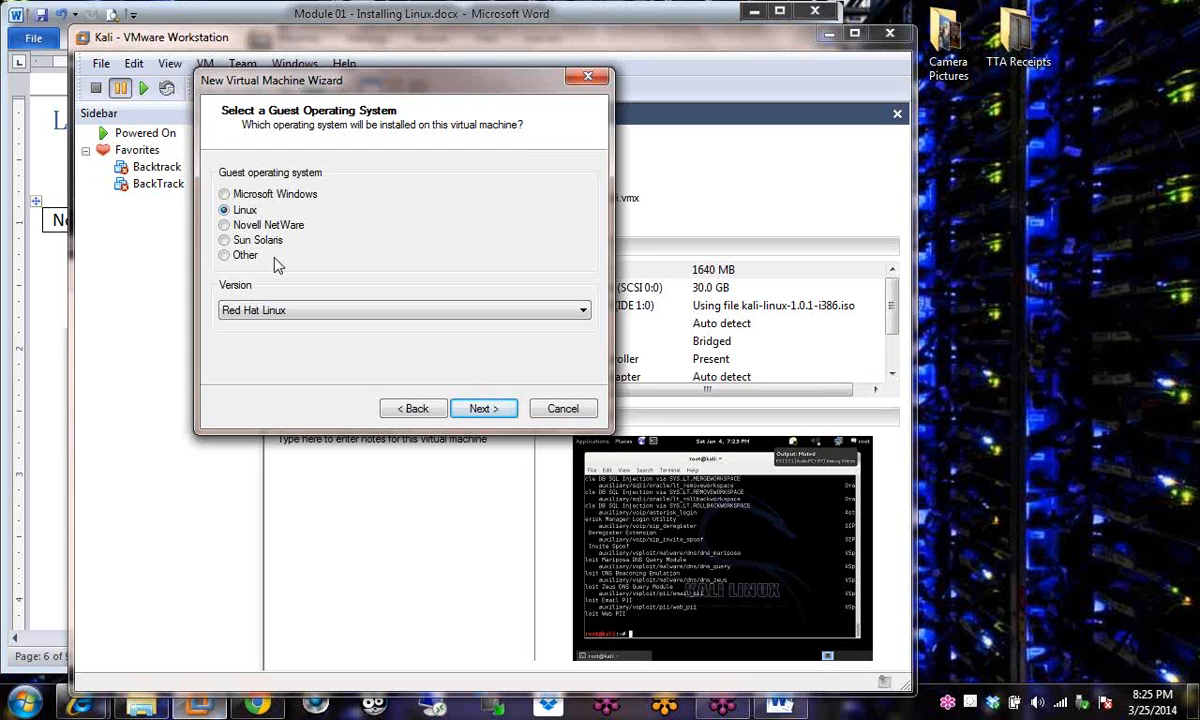
click(245, 310)
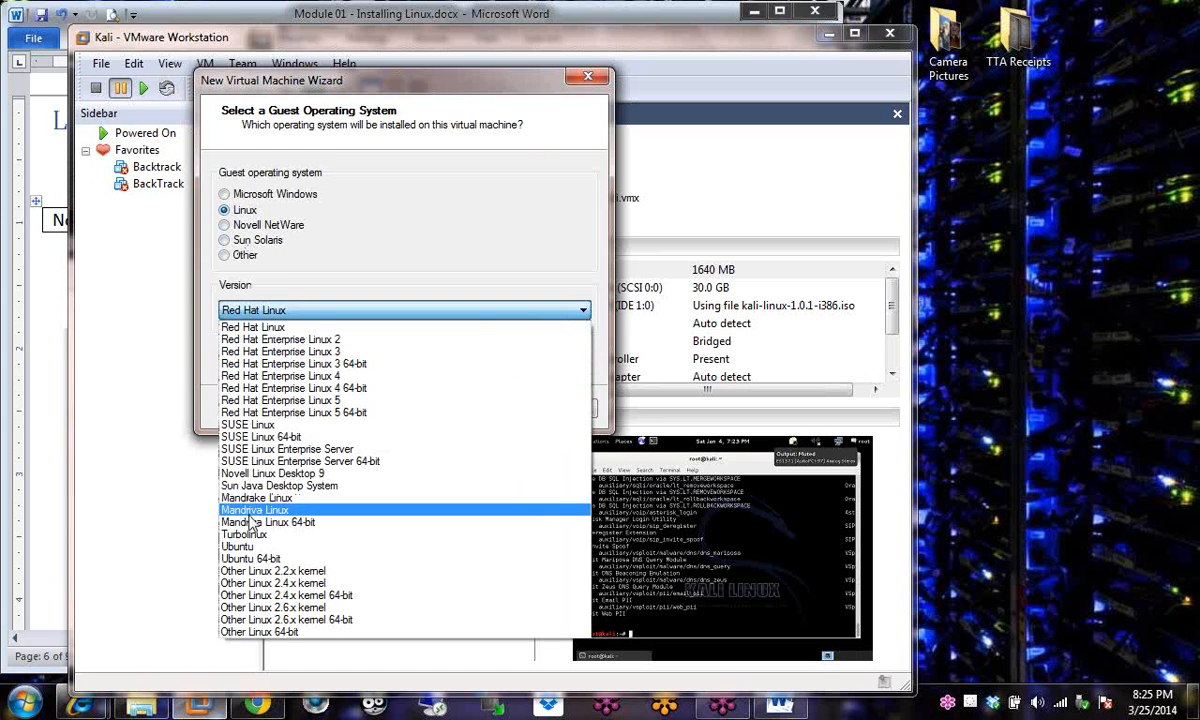
click(260, 632)
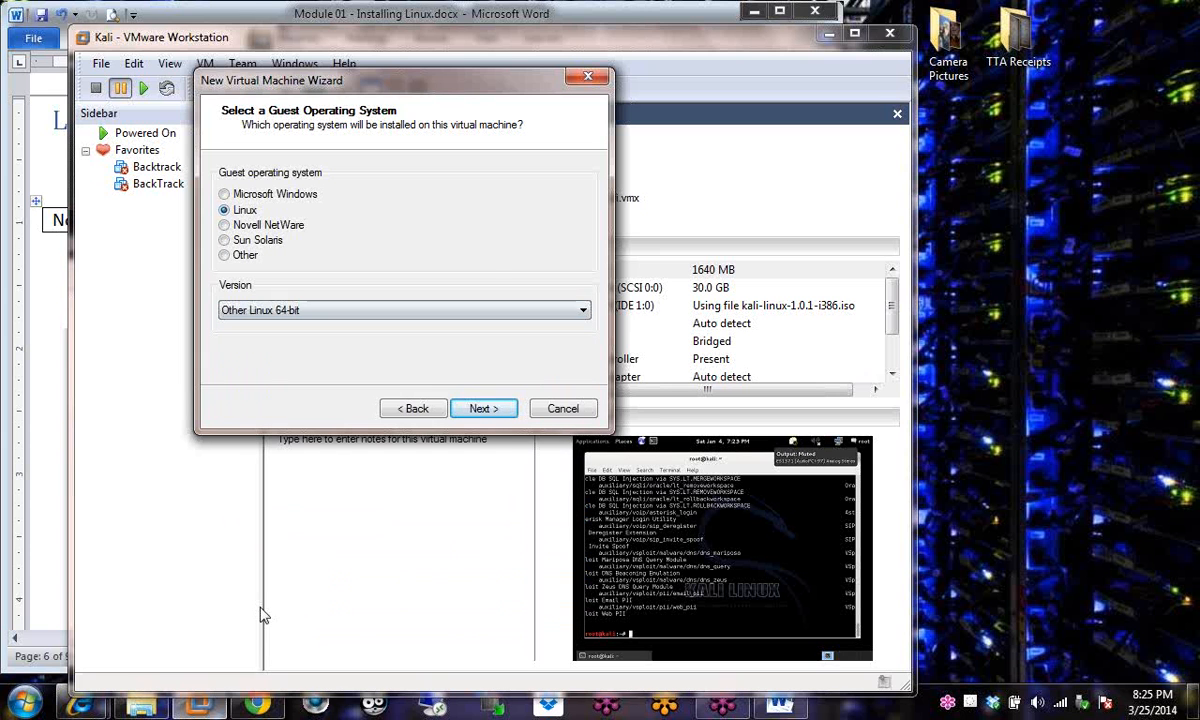
click(472, 409)
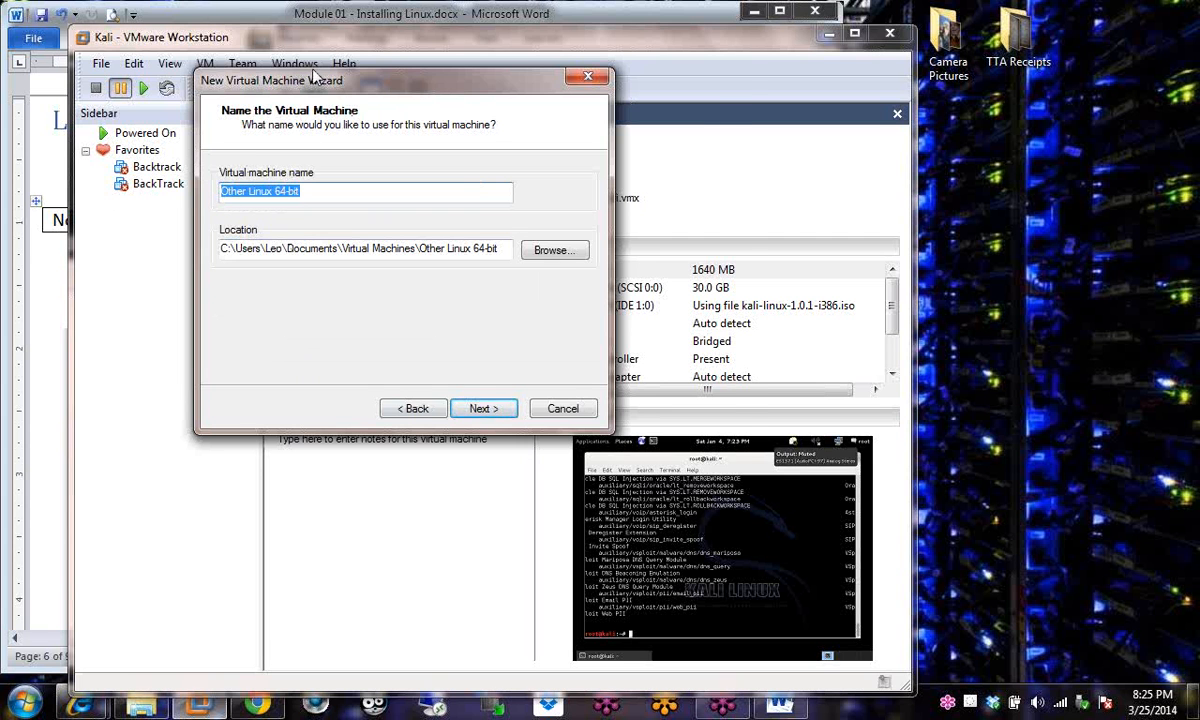
Check the ISO's folder under My Virtual Machines for the openSUSE 13.1 GNOME image and return to the wizard.
drag(302, 80, 436, 123)
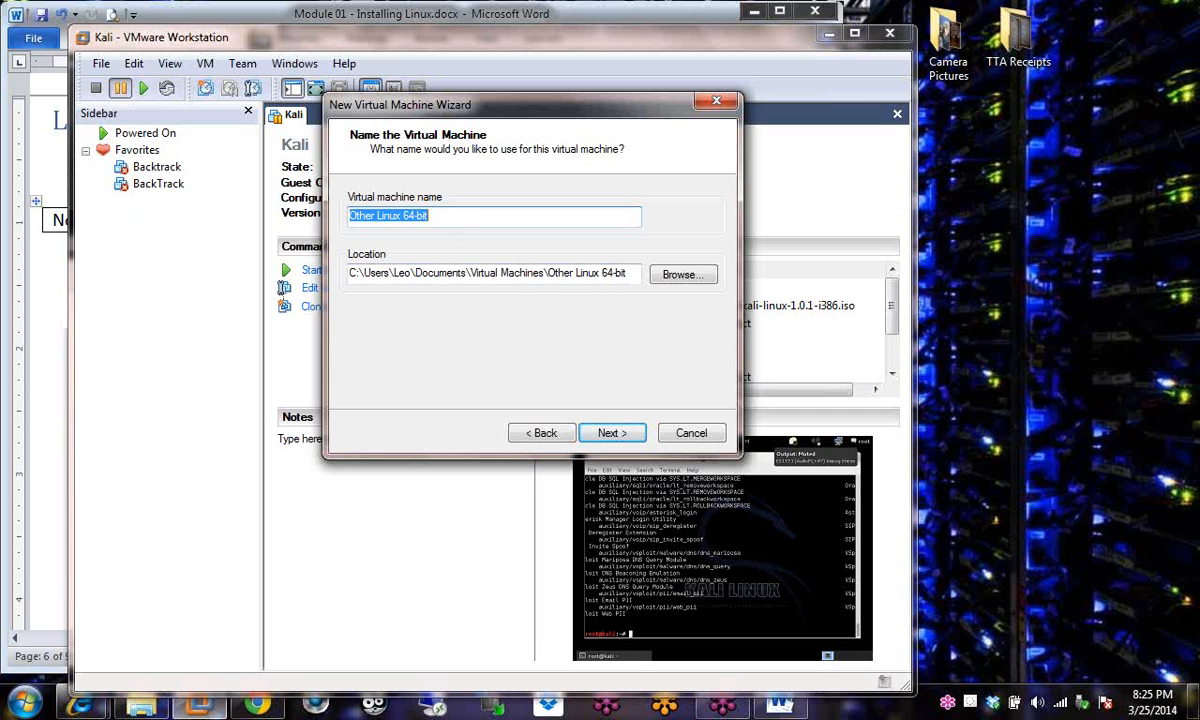
click(141, 706)
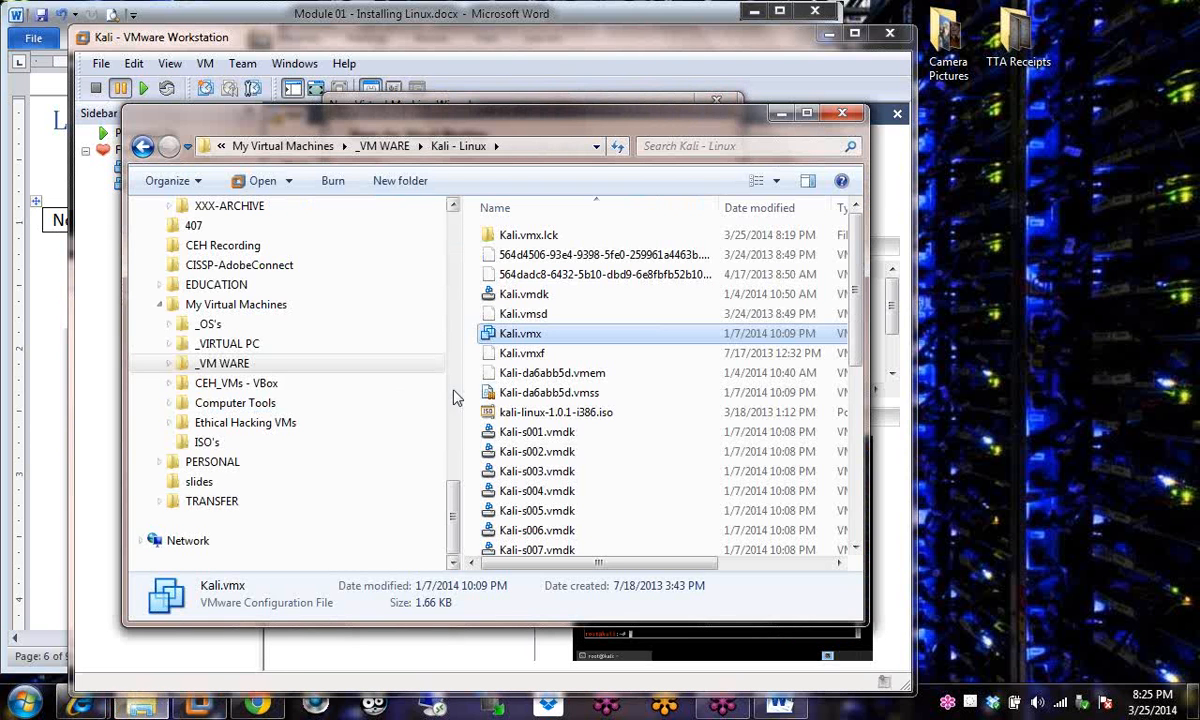
click(205, 443)
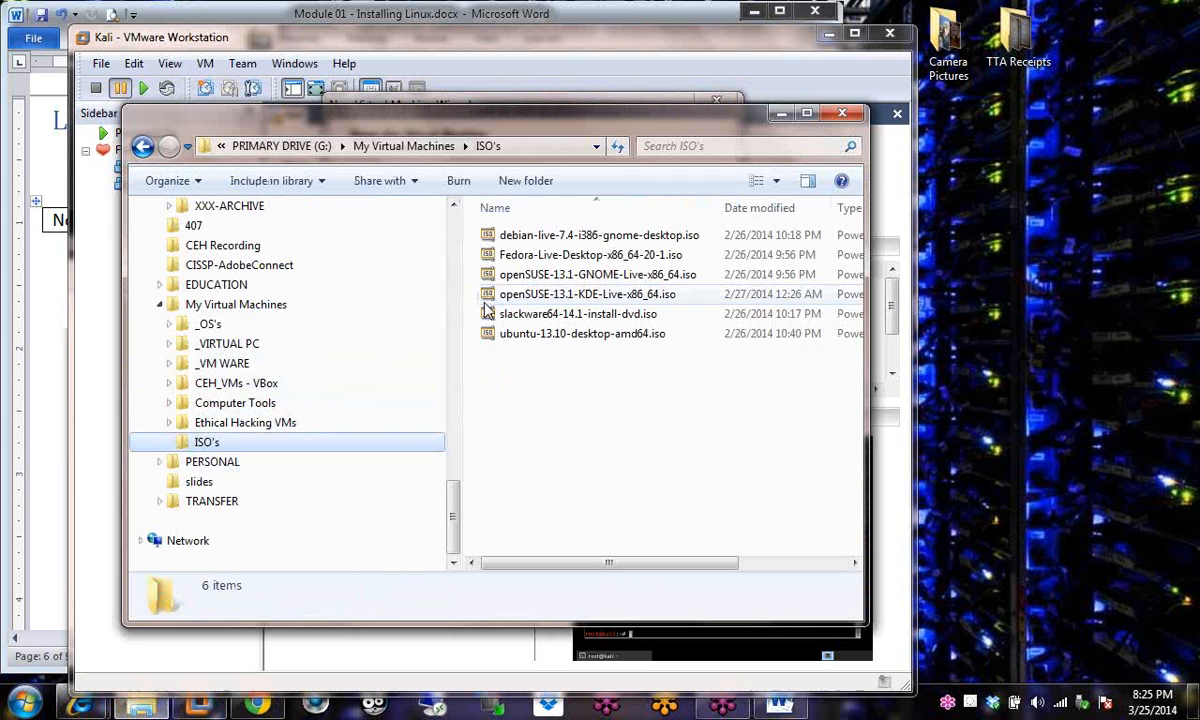
click(600, 275)
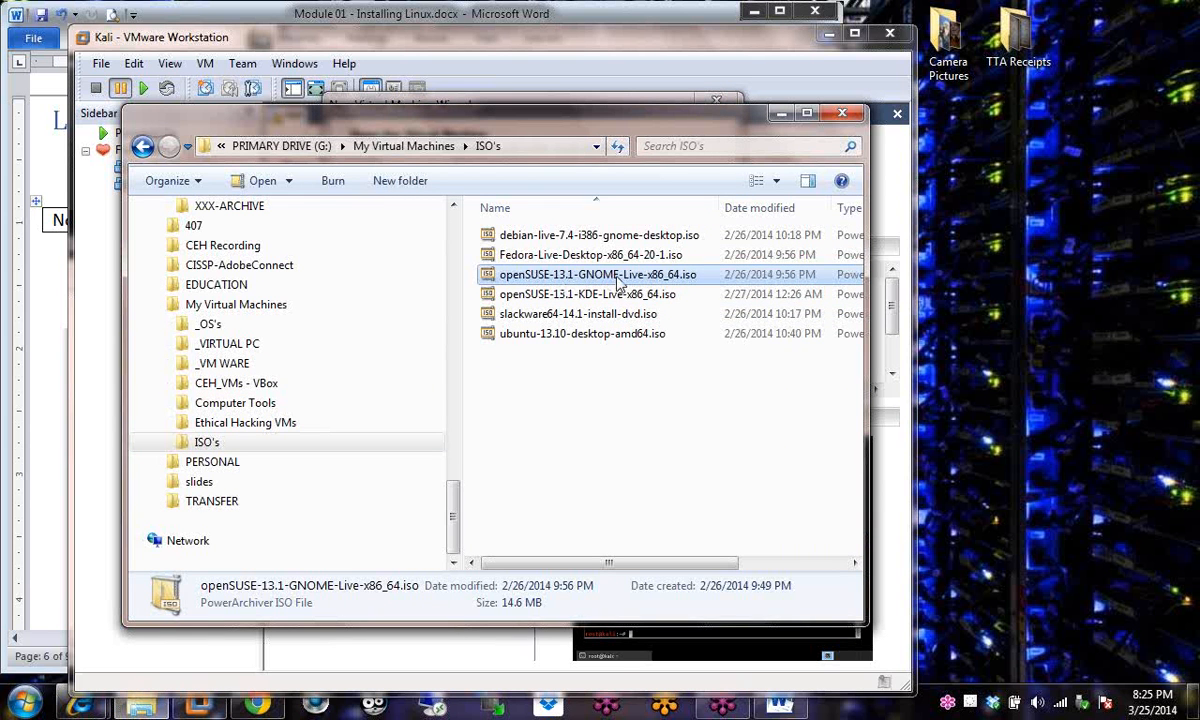
click(780, 114)
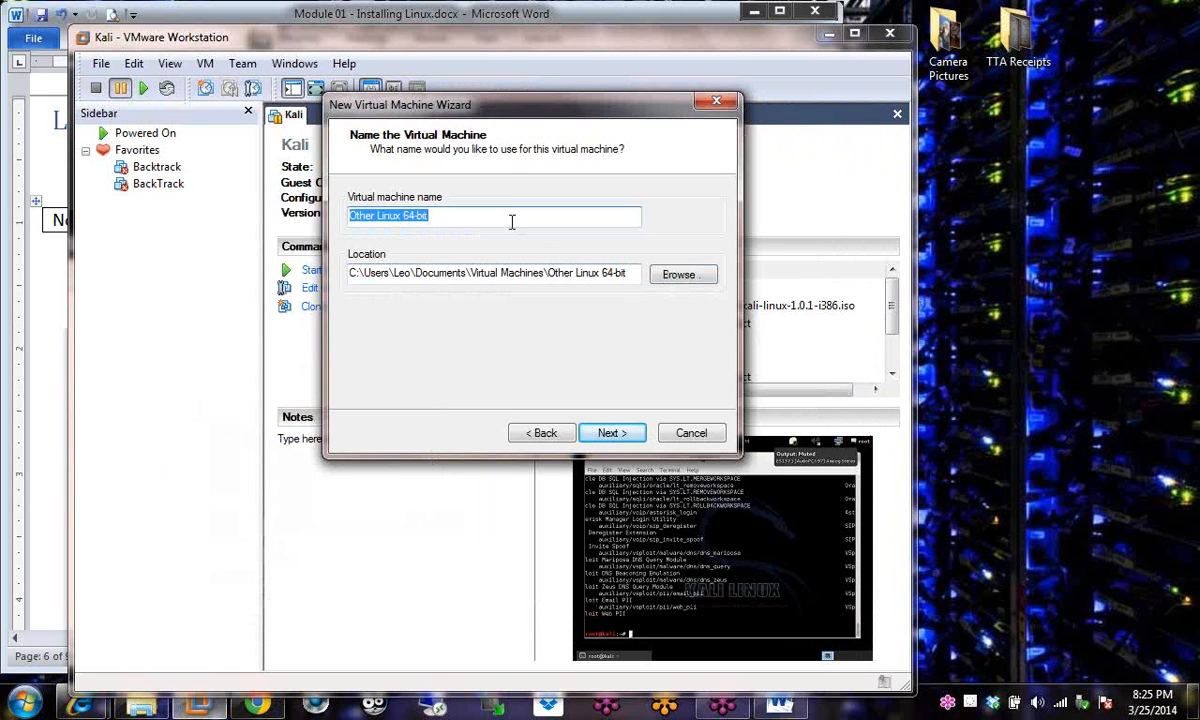
Name the new virtual machine OpenSUSE-GDE and continue to the network type choice.
text(OpenSU)
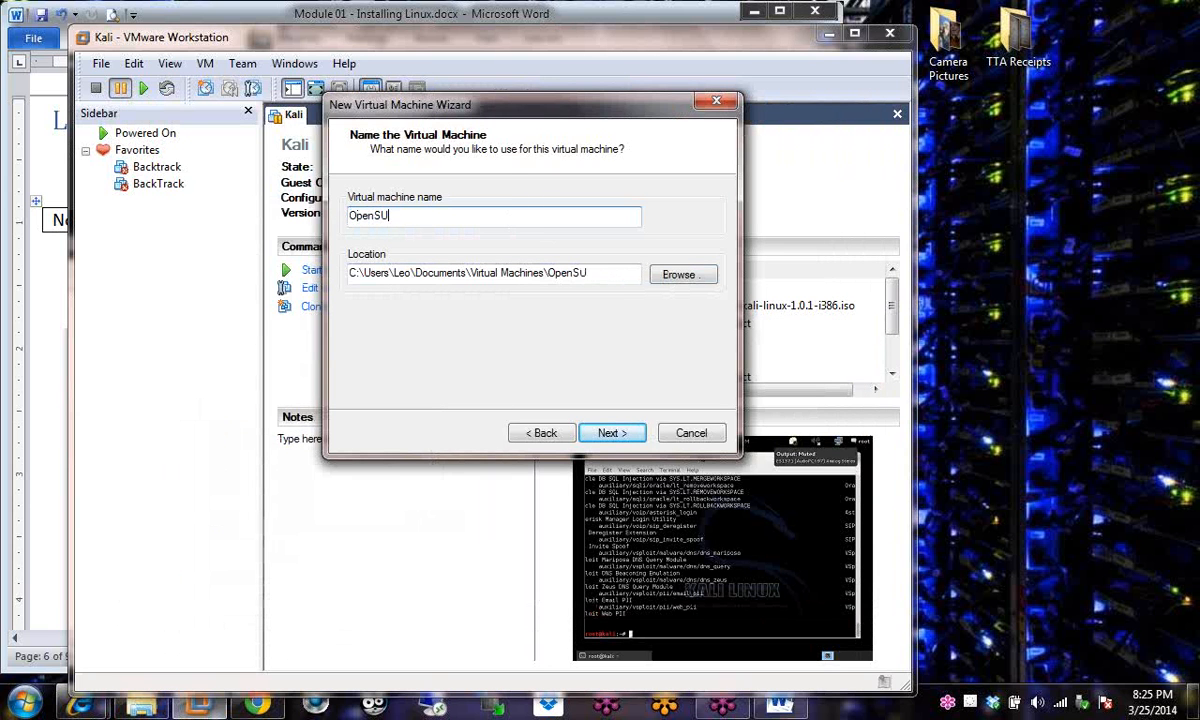
text(SE-GDE)
click(609, 436)
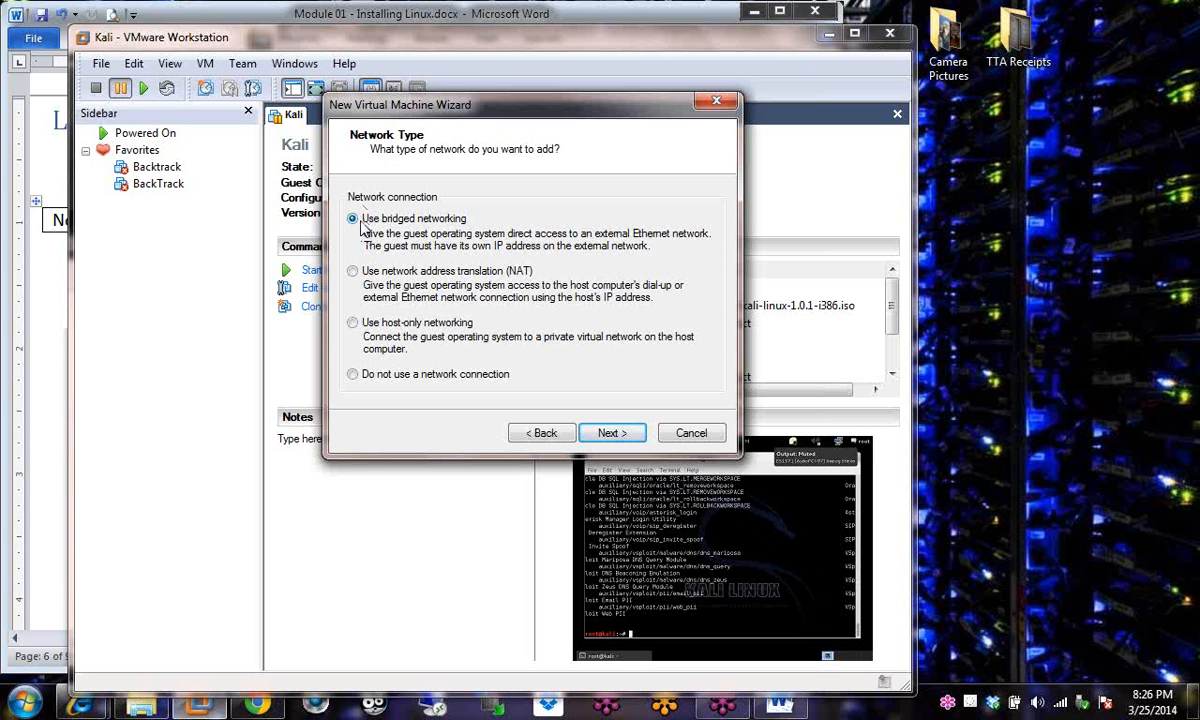
Compare the host-only, NAT and no-network options, choose bridged networking, and continue to the disk capacity.
click(353, 374)
click(353, 324)
click(392, 376)
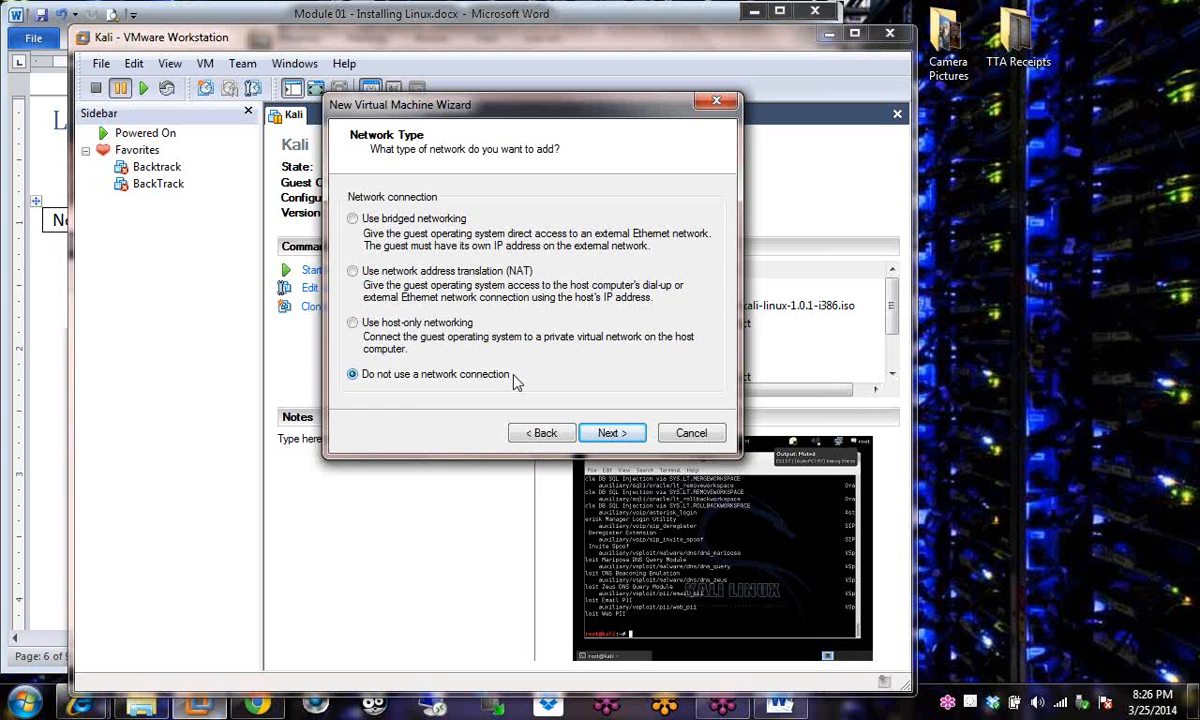
click(354, 322)
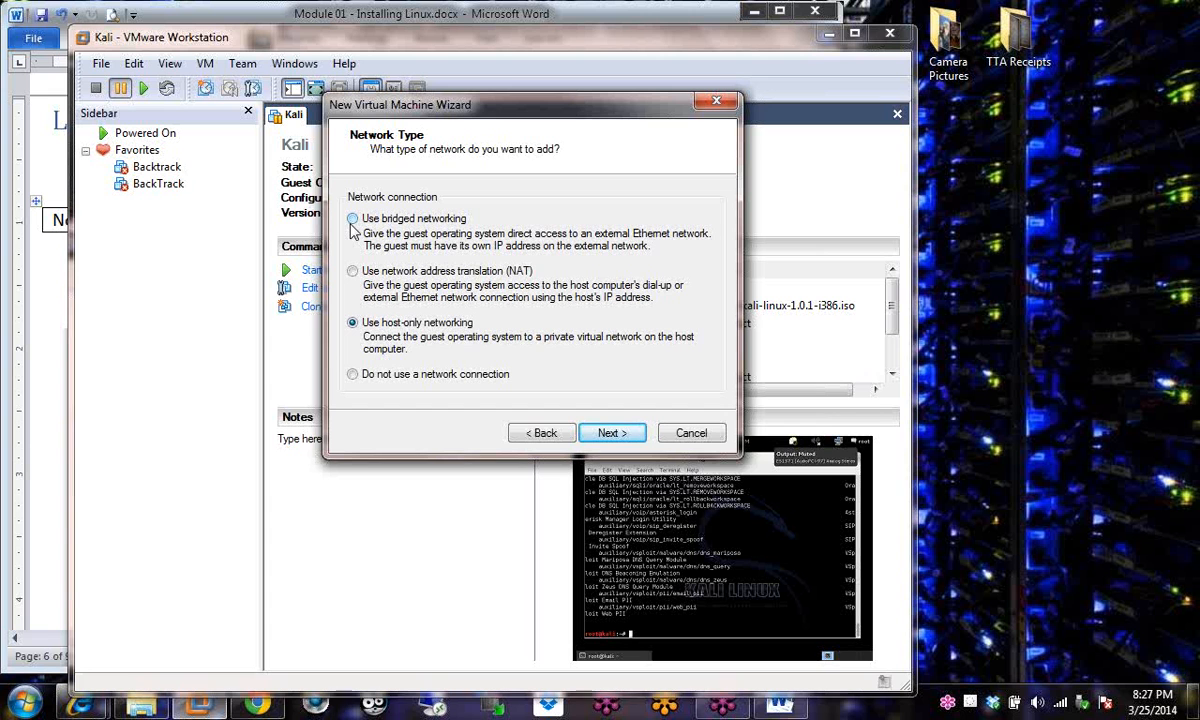
click(353, 271)
click(372, 219)
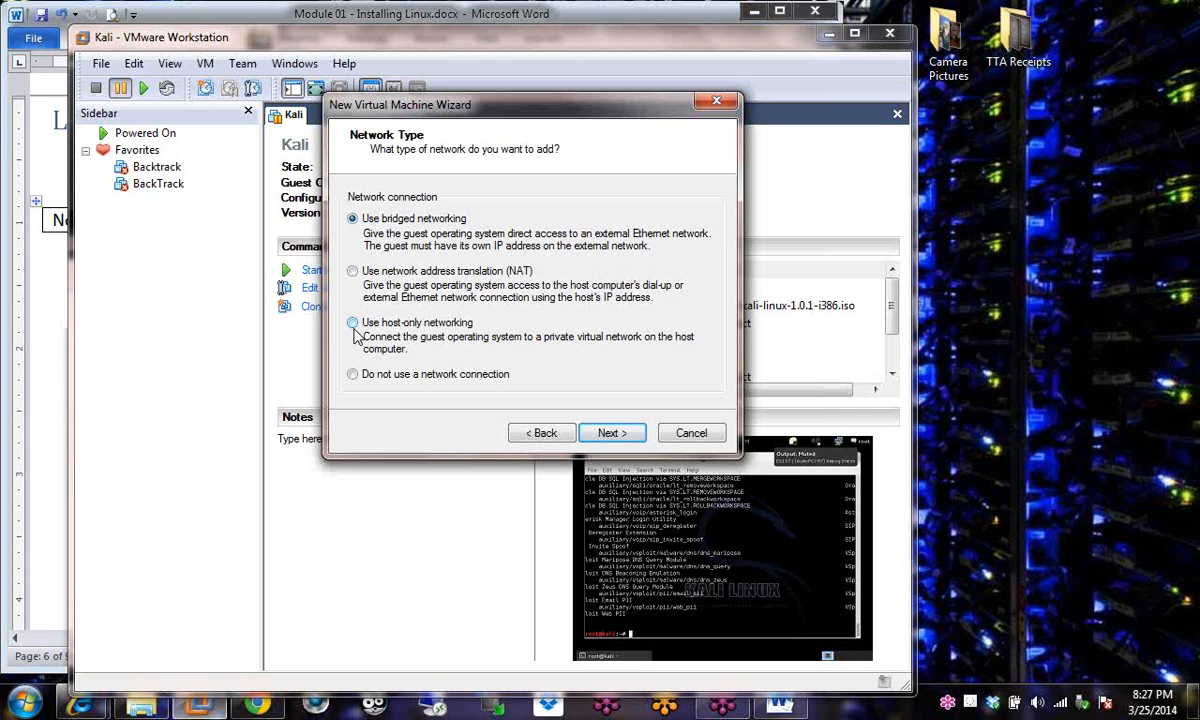
click(352, 374)
click(354, 219)
click(618, 436)
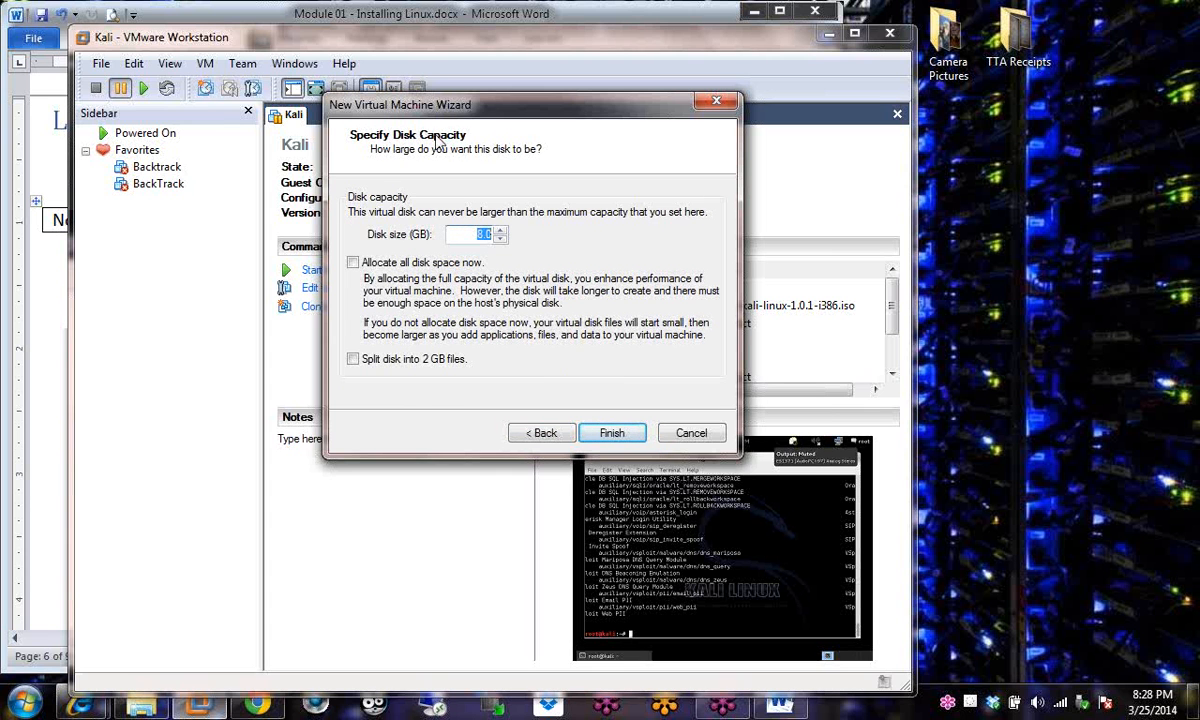
Set the new virtual machine's disk size to 16 GB.
click(472, 235)
drag(475, 235, 530, 238)
text(16)
click(614, 20)
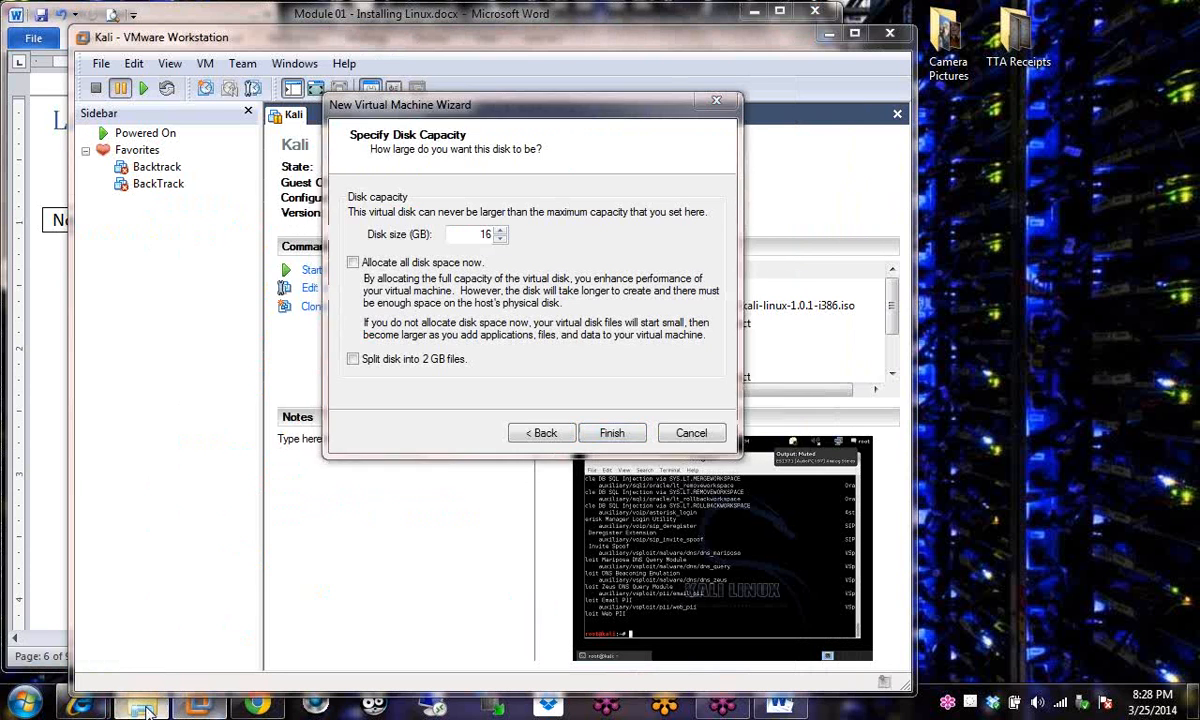
Open the Kali - Linux folder under _VM WARE and examine its split virtual disk files, their sizes and Kali.vmdk.
click(140, 706)
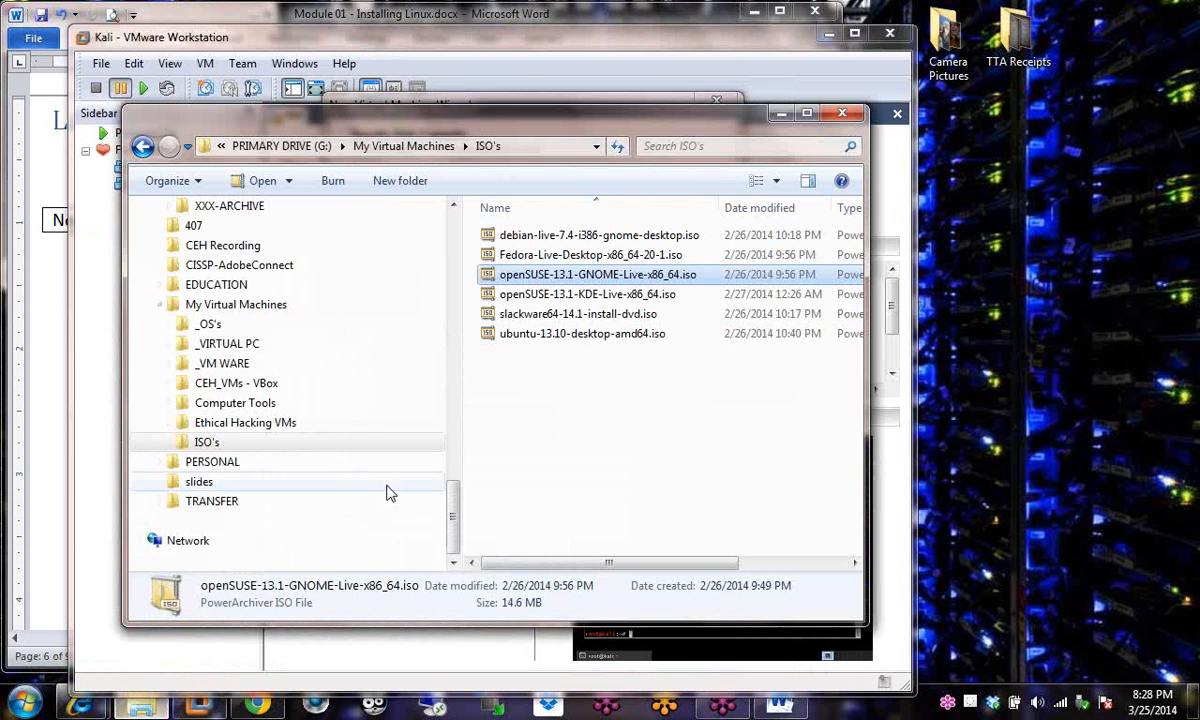
click(216, 366)
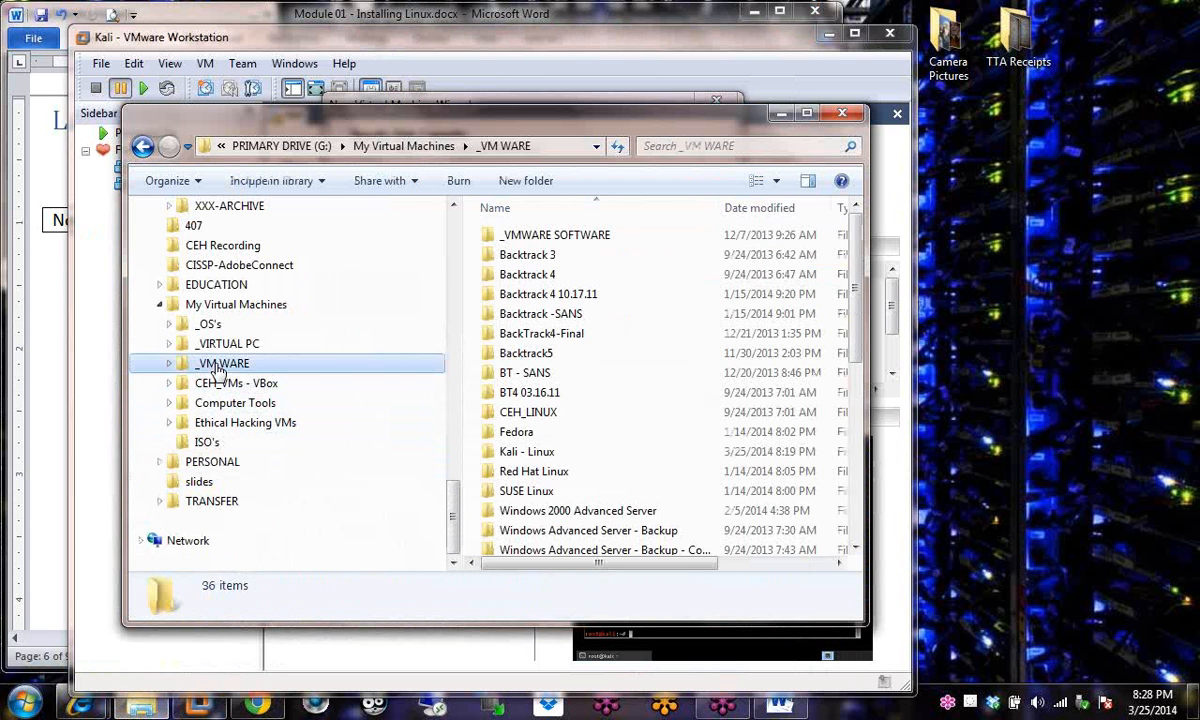
click(520, 455)
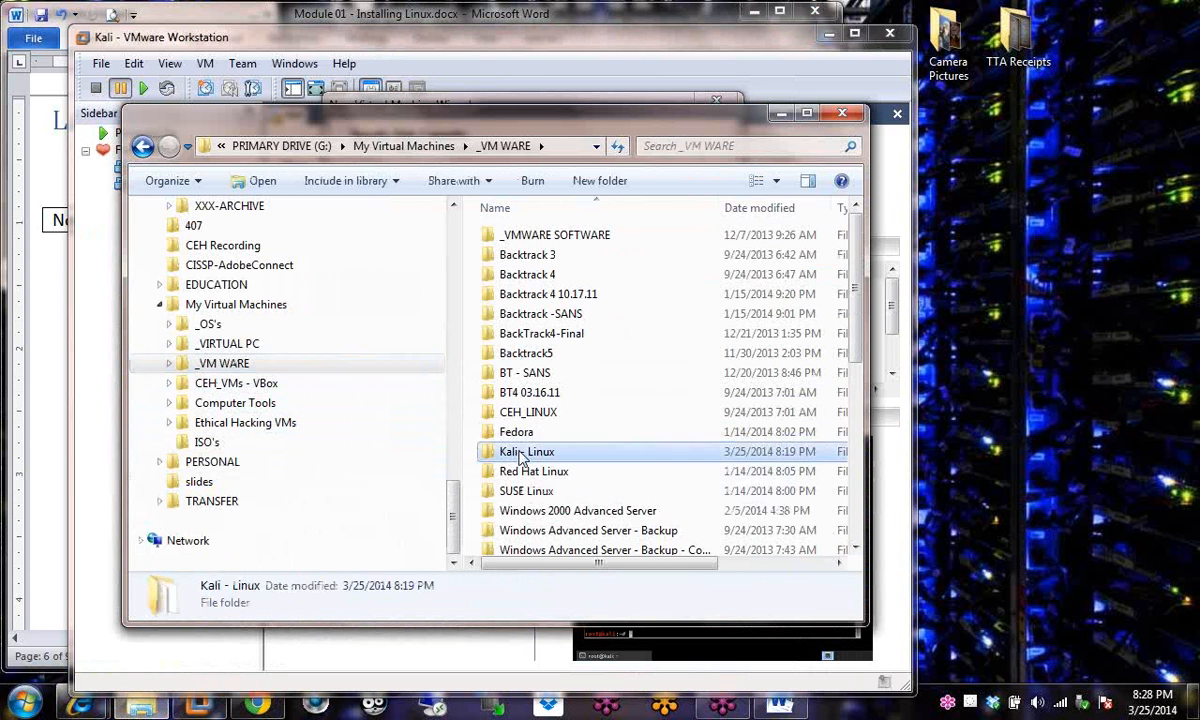
double_click(520, 455)
drag(860, 336, 860, 423)
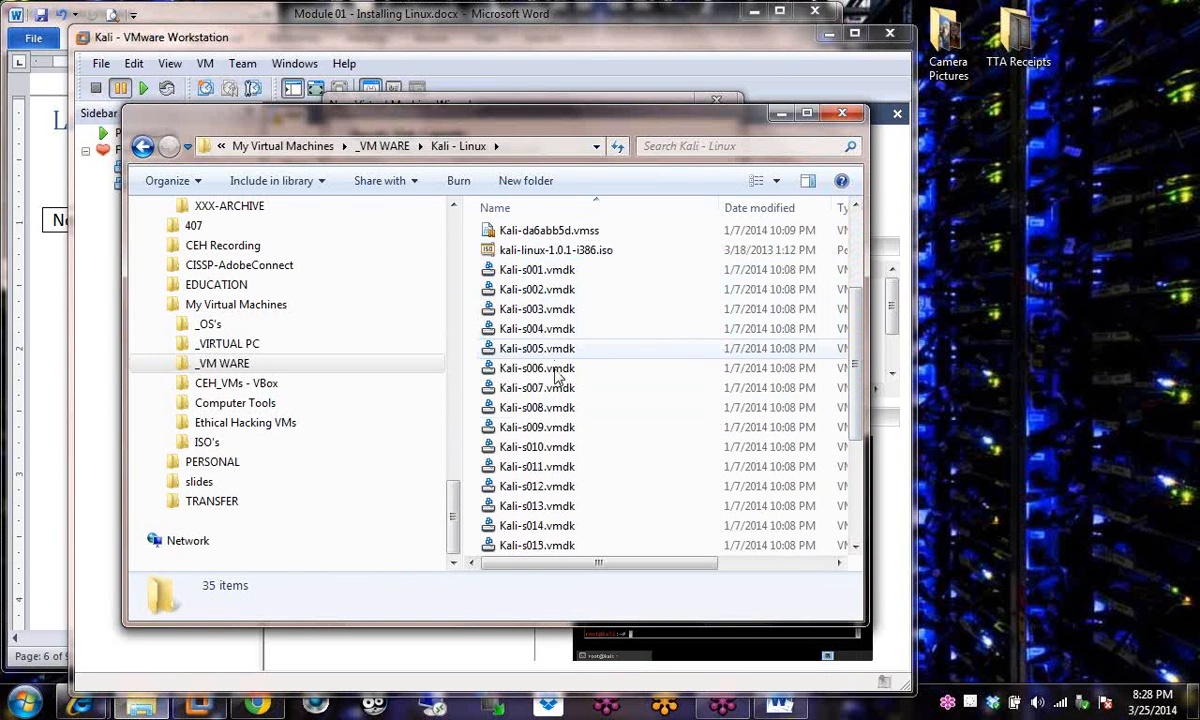
drag(549, 564, 690, 573)
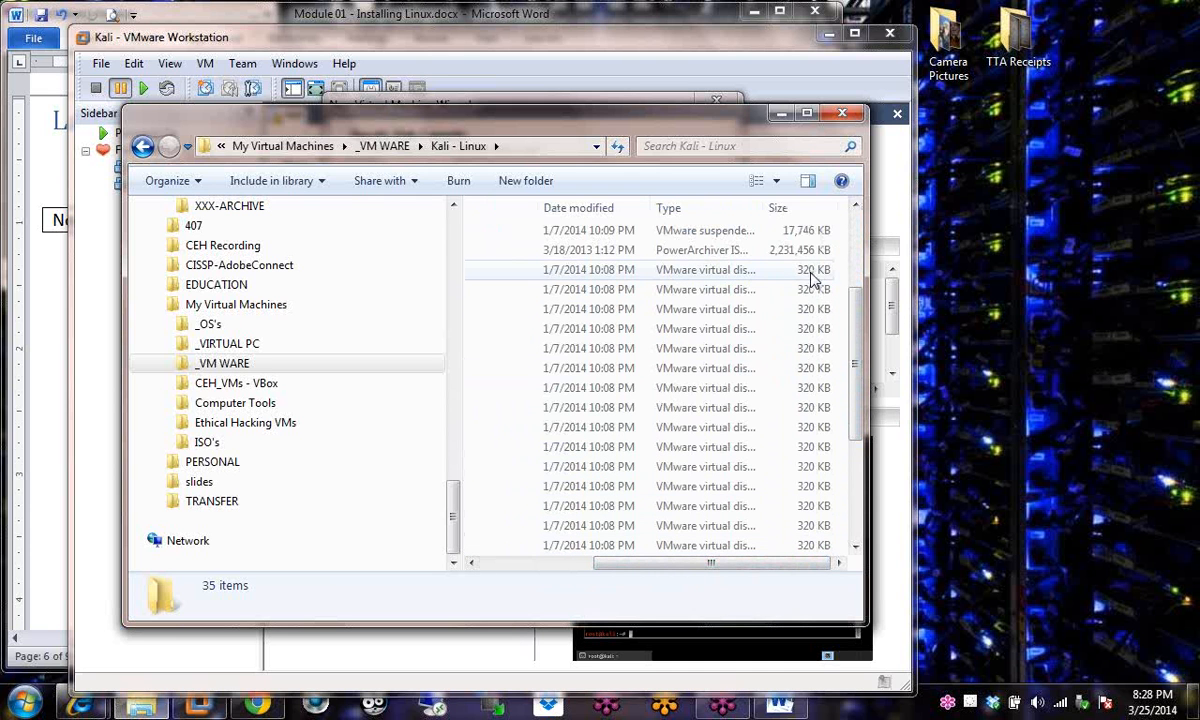
drag(774, 565, 616, 537)
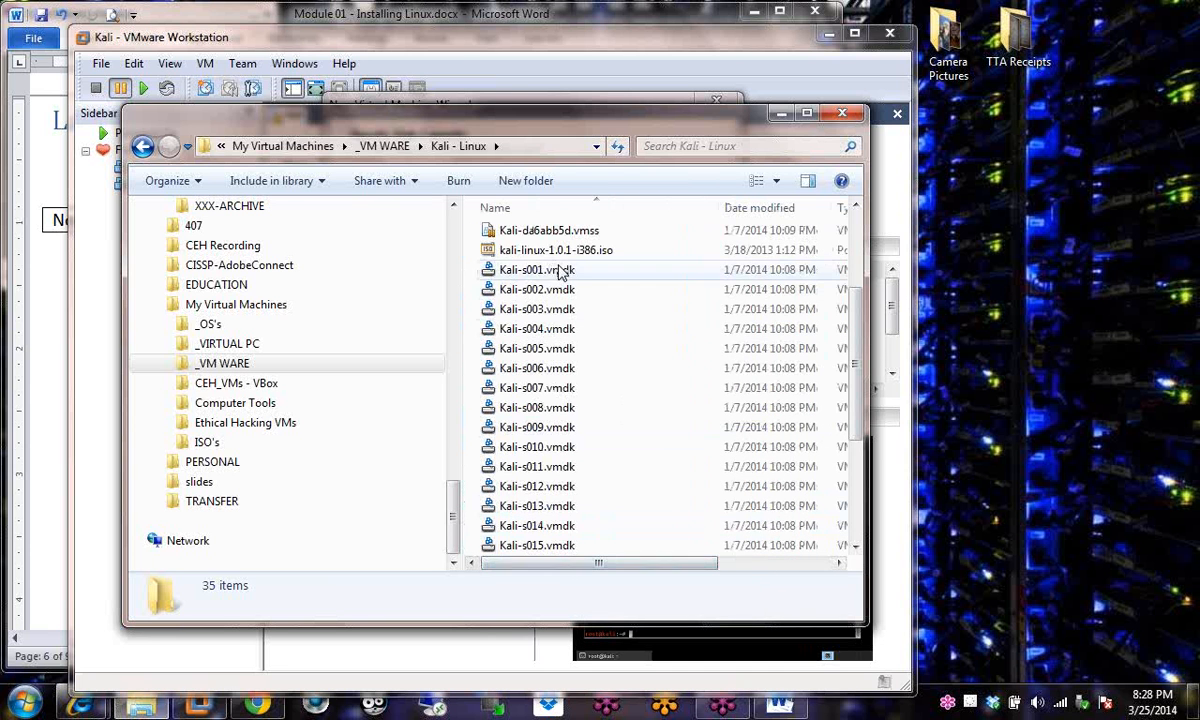
scroll(650, 262, up, 2)
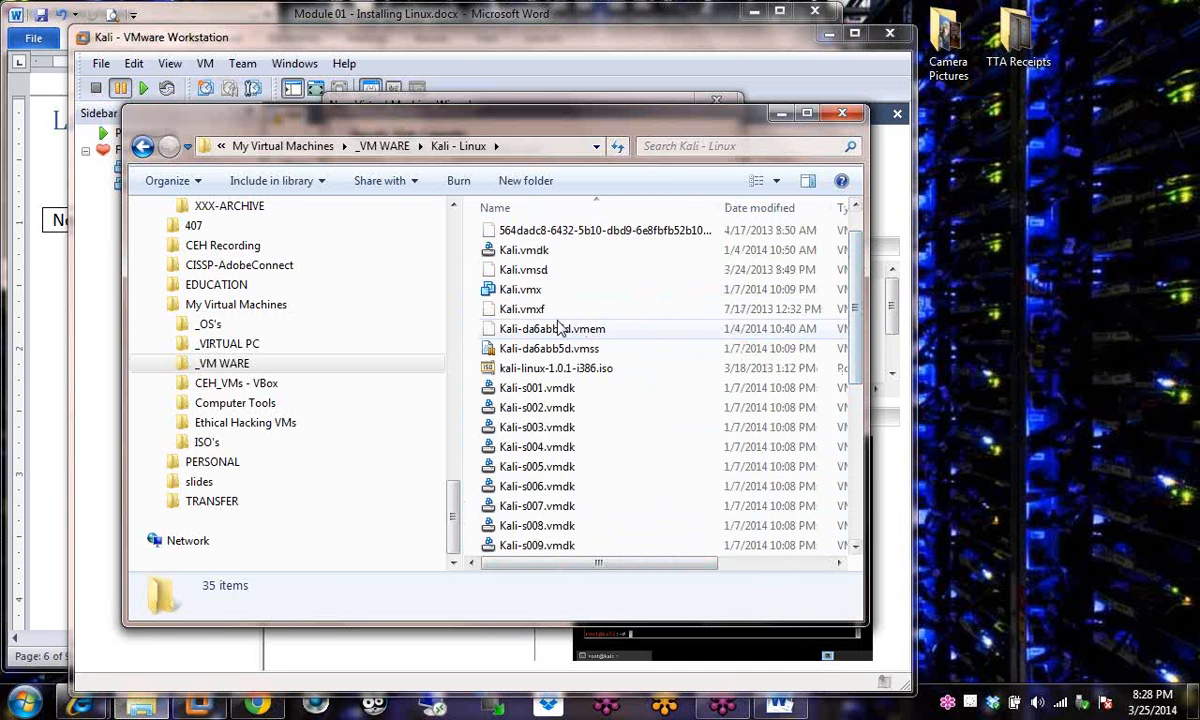
click(562, 252)
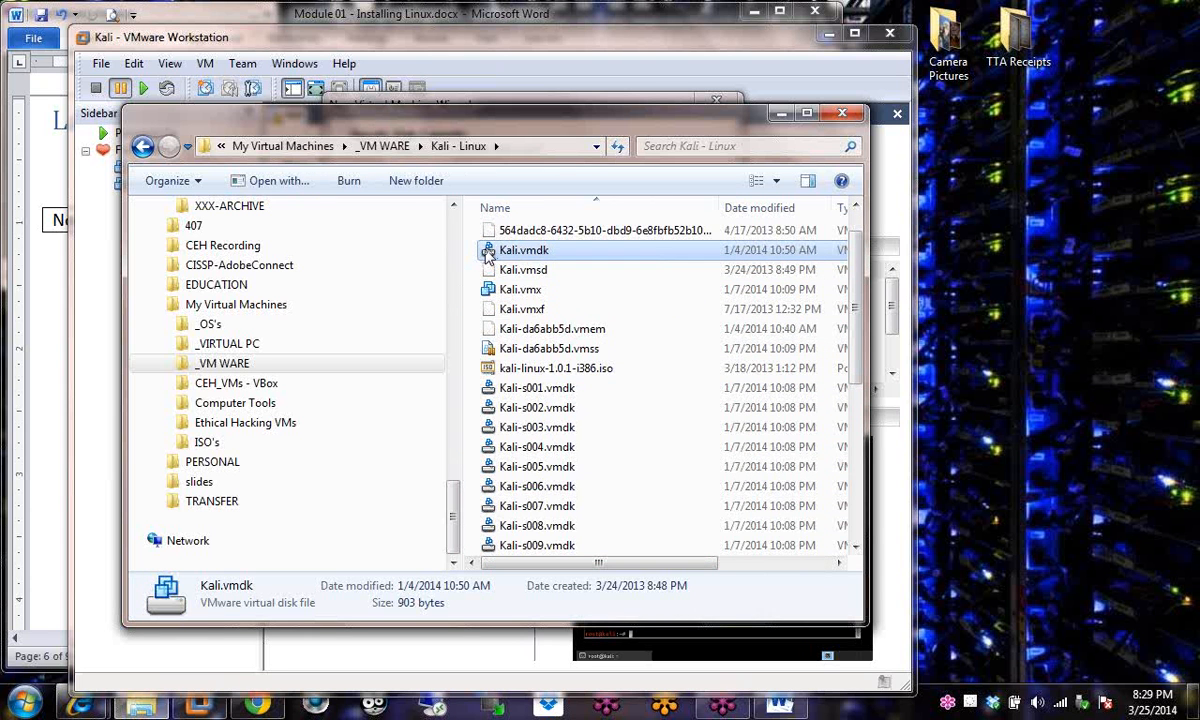
click(500, 390)
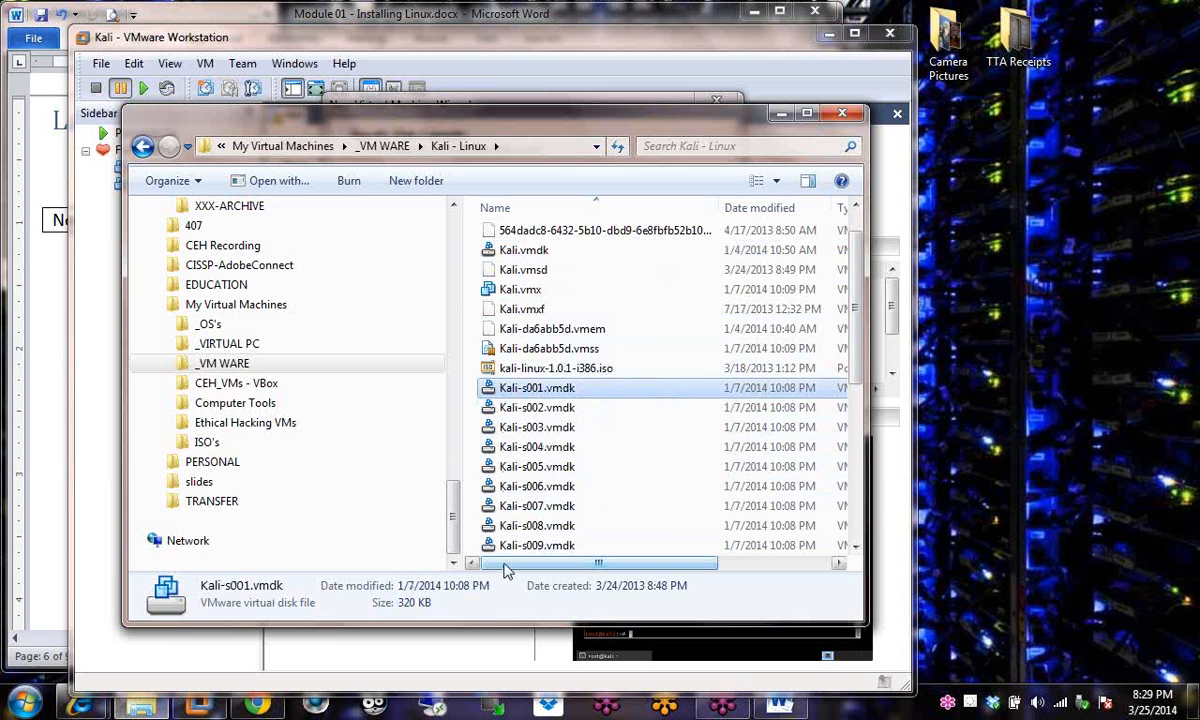
Set the new virtual disk to 10 GB, split into 2 GB files, and finish creating the virtual machine.
click(782, 115)
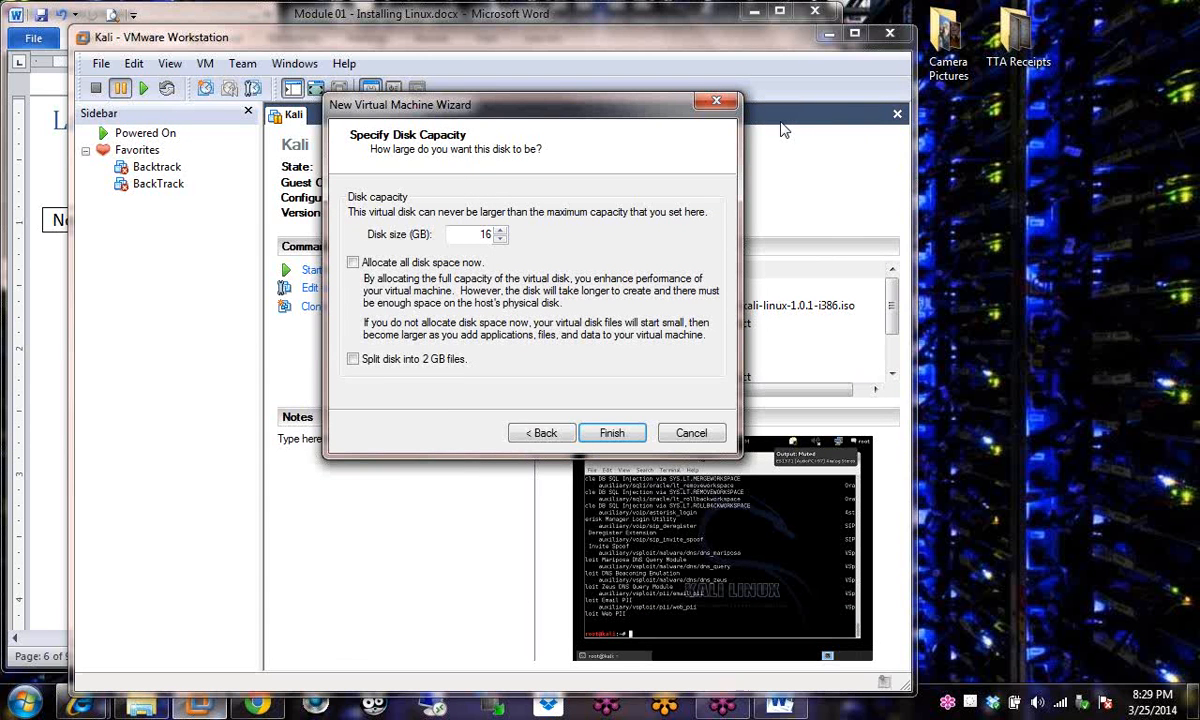
click(353, 362)
drag(465, 238, 541, 238)
text(10)
click(612, 433)
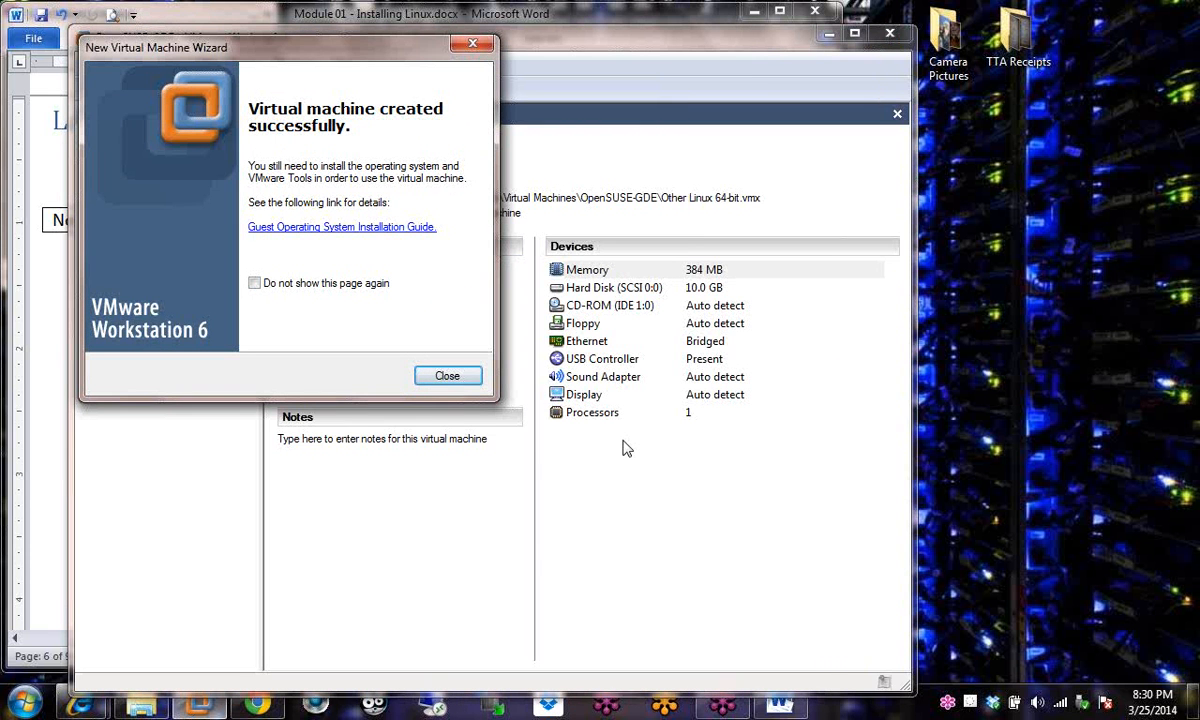
click(256, 283)
click(445, 377)
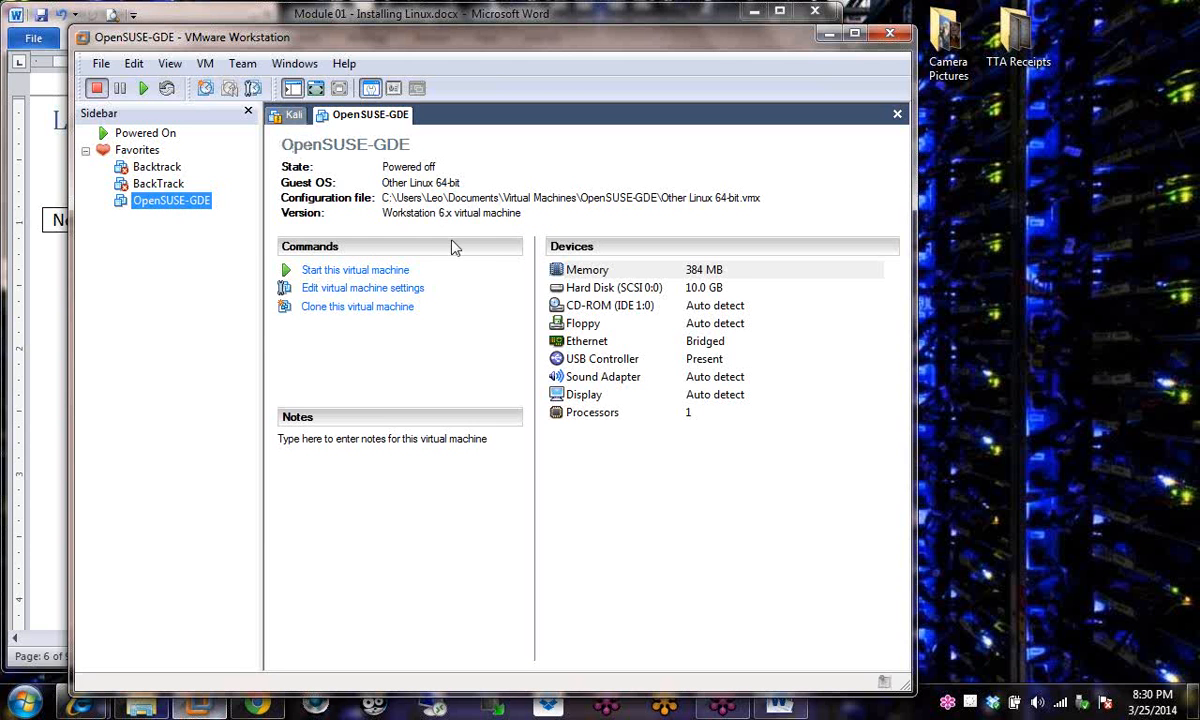
Edit the OpenSUSE-GDE settings so the CD-ROM uses an ISO image, and open the image file browser.
click(625, 312)
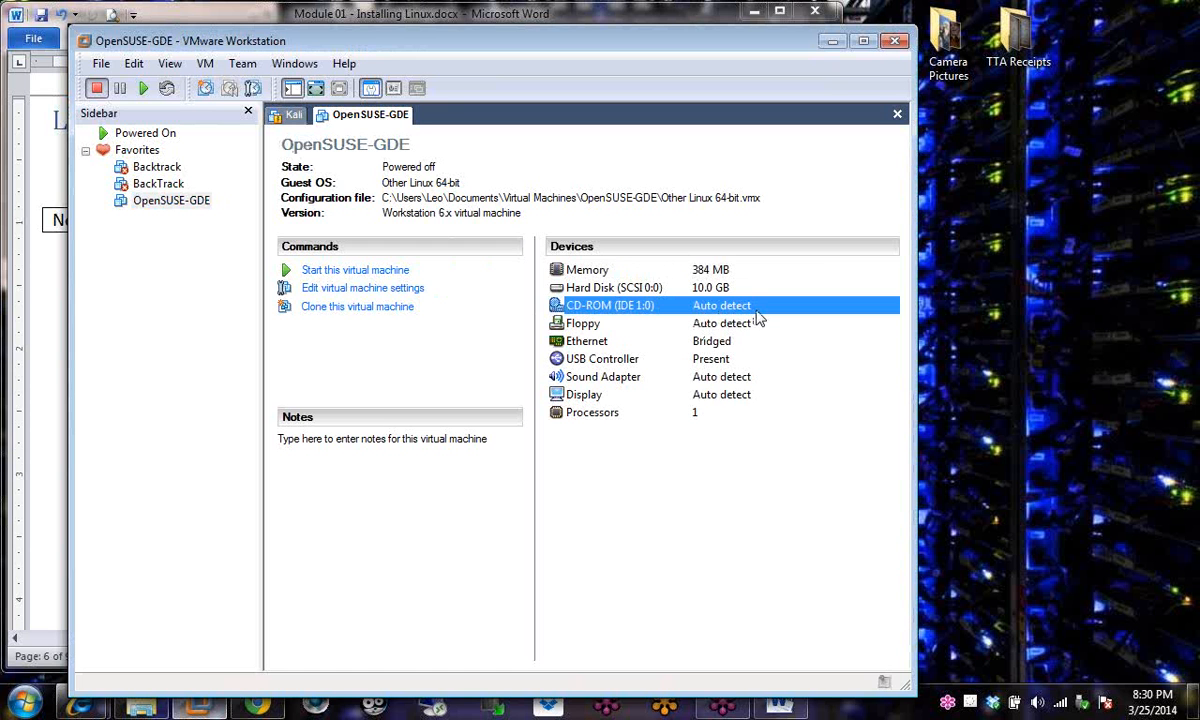
click(365, 289)
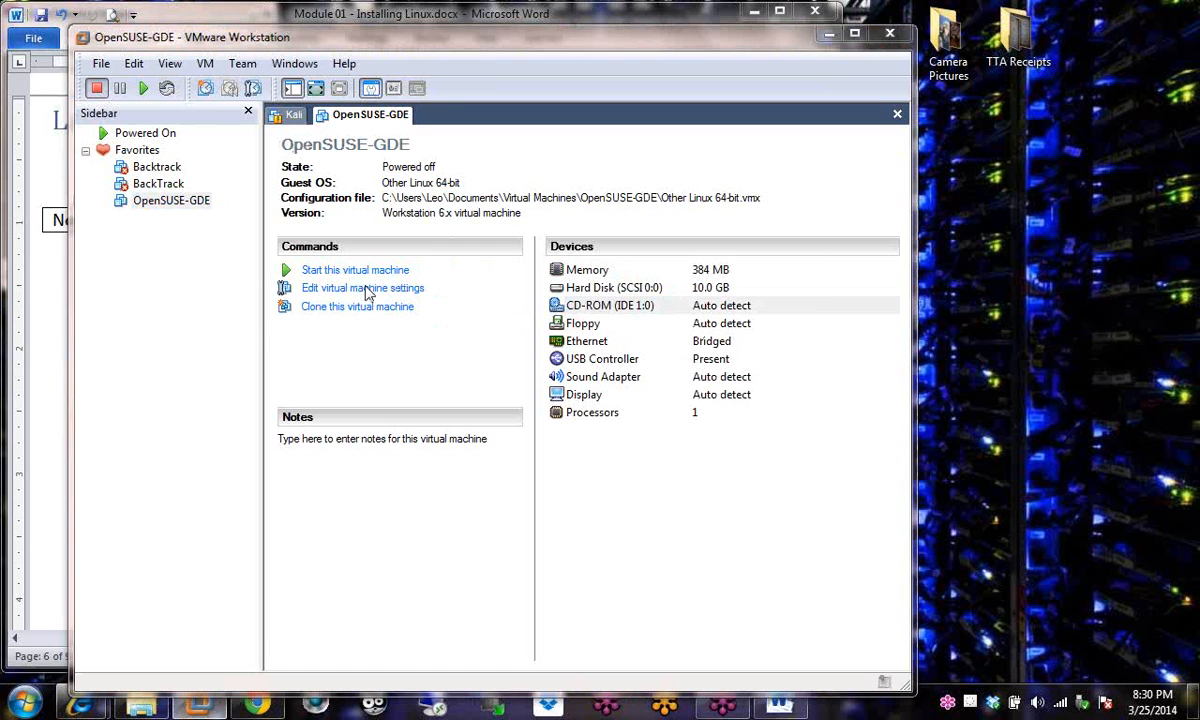
drag(415, 197, 417, 318)
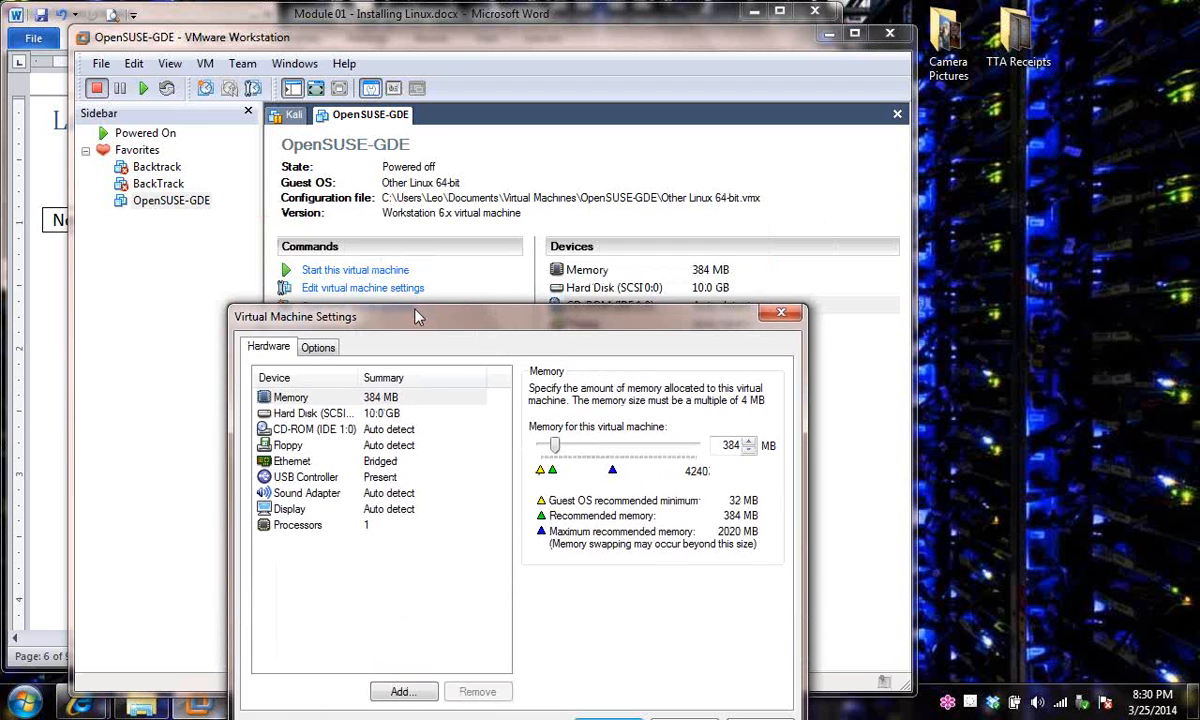
click(312, 429)
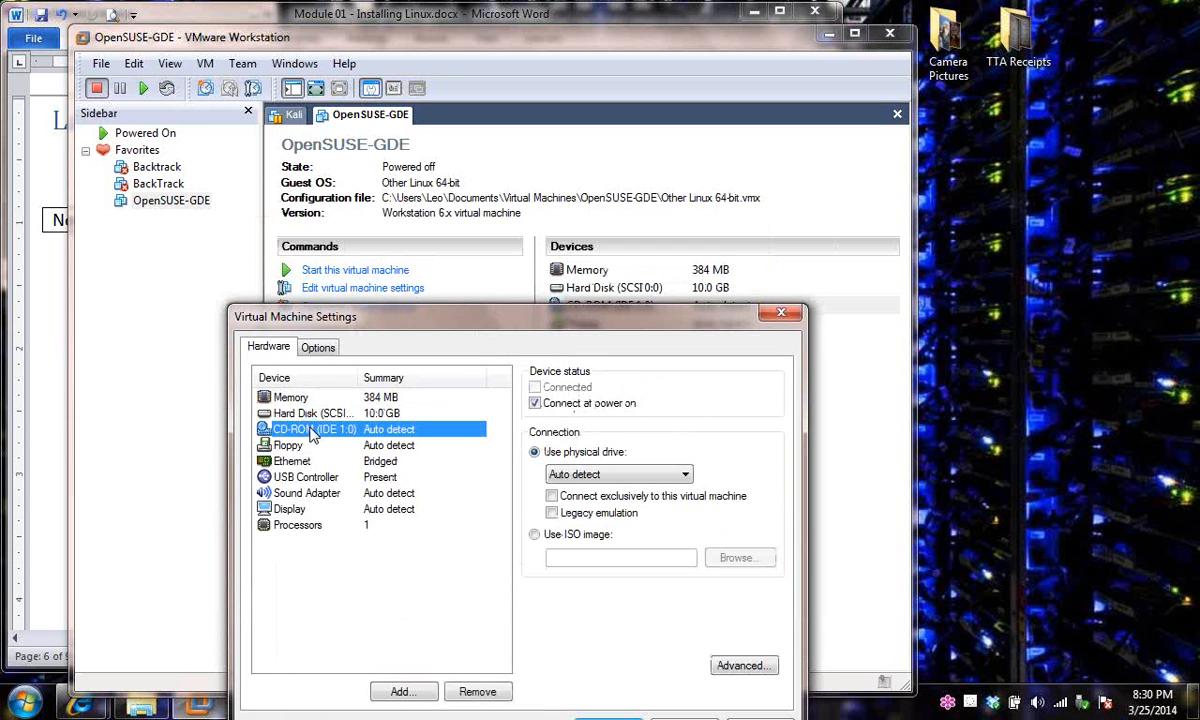
click(536, 535)
click(737, 557)
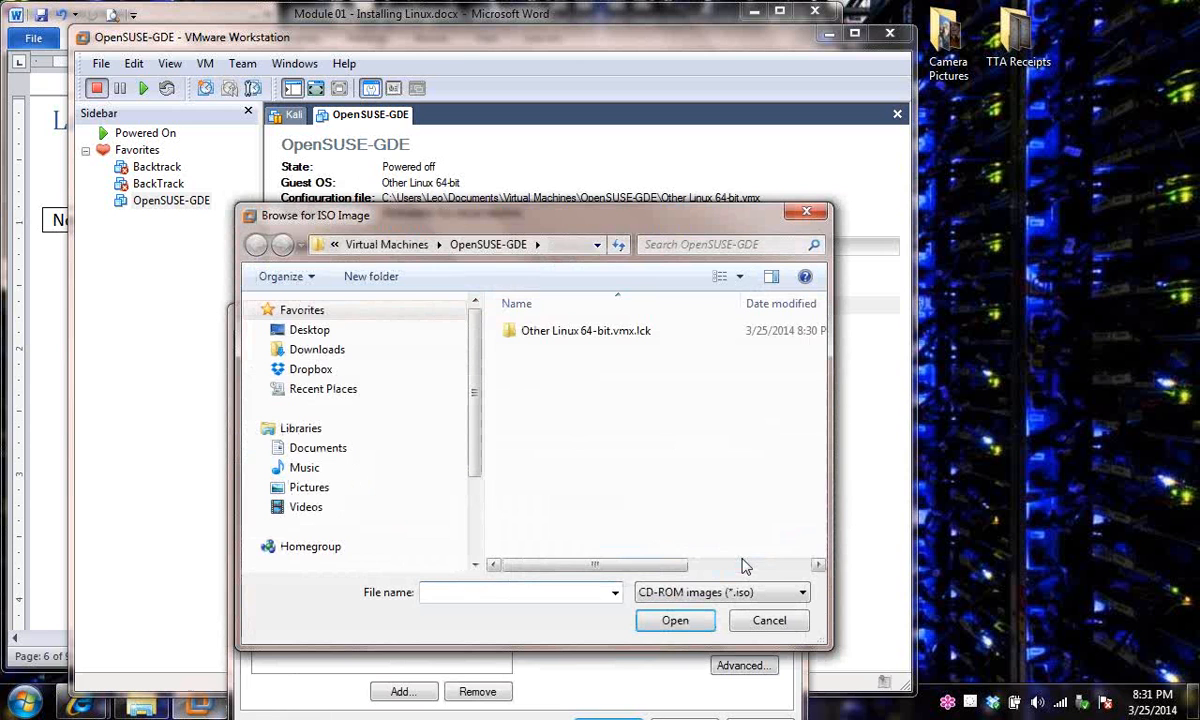
Attach openSUSE-13.1-KDE-Live-x86_64.iso from My Virtual Machines\ISO's on the G: drive to the CD-ROM and save the settings.
click(402, 252)
drag(474, 450, 474, 508)
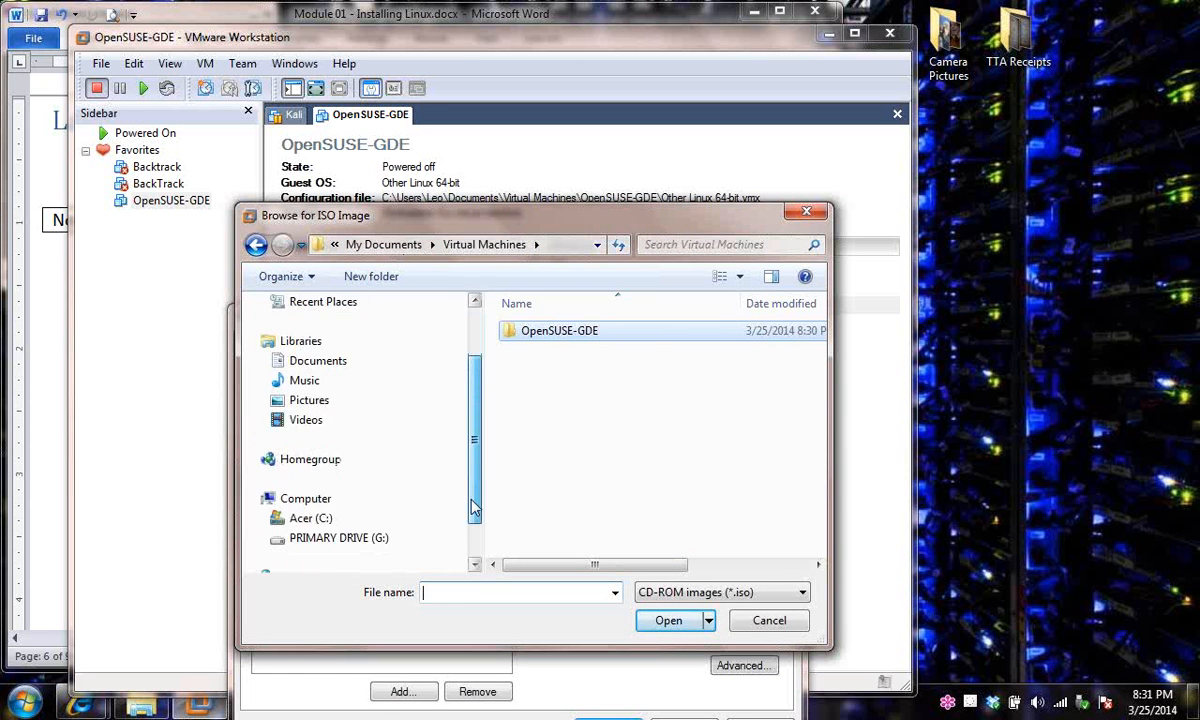
scroll(423, 538, down, 1)
click(338, 520)
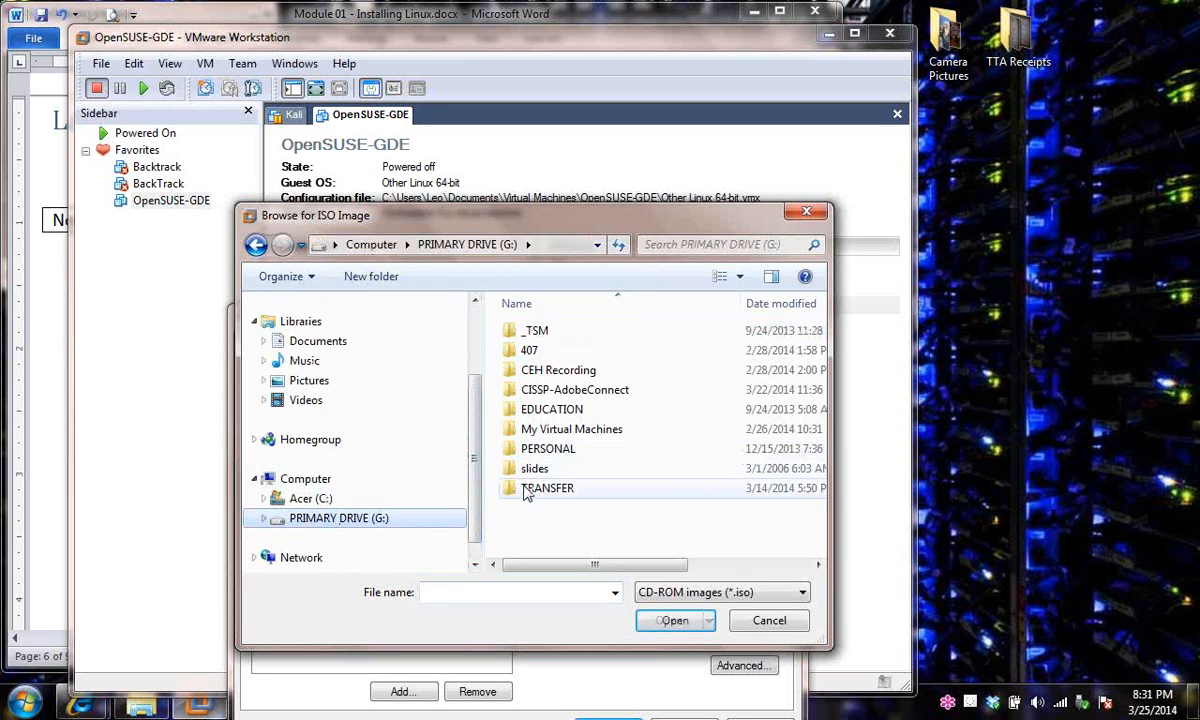
double_click(546, 429)
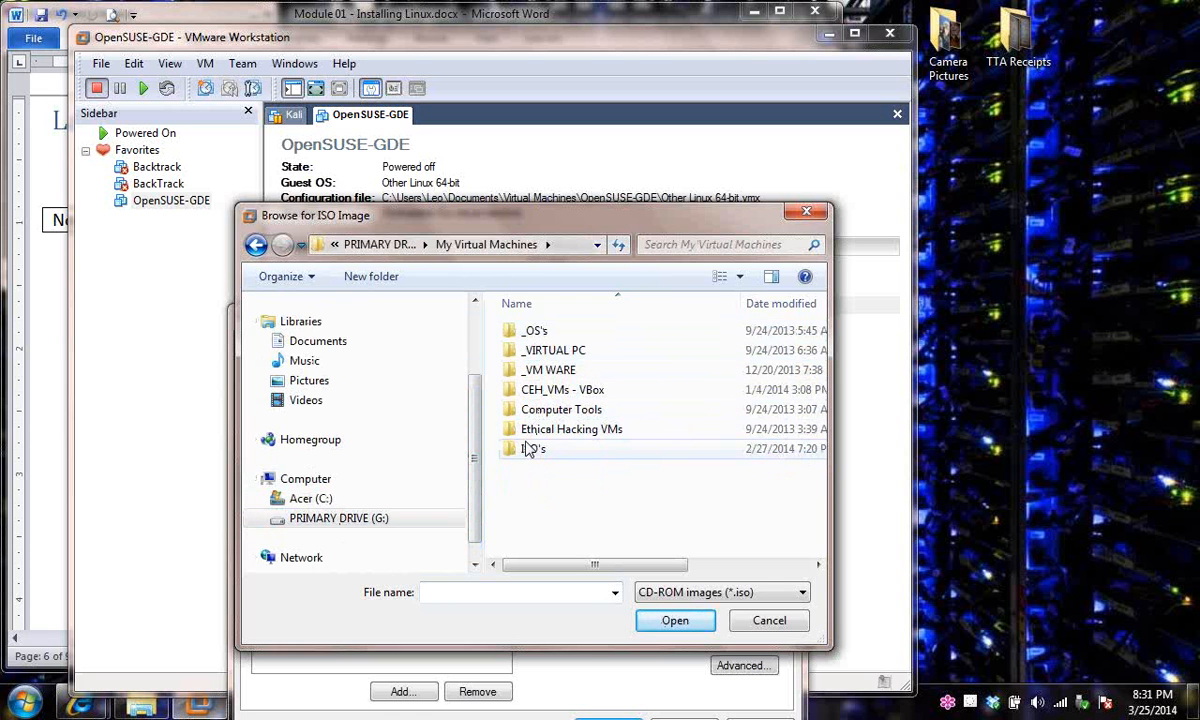
double_click(528, 449)
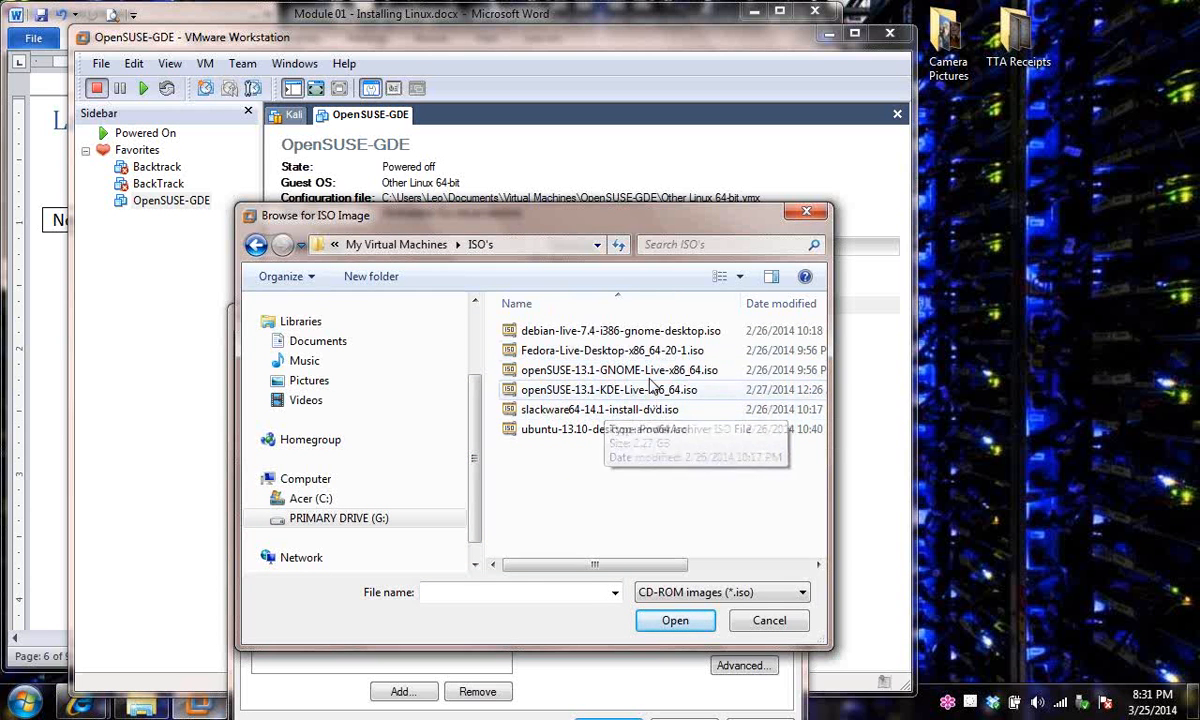
click(589, 368)
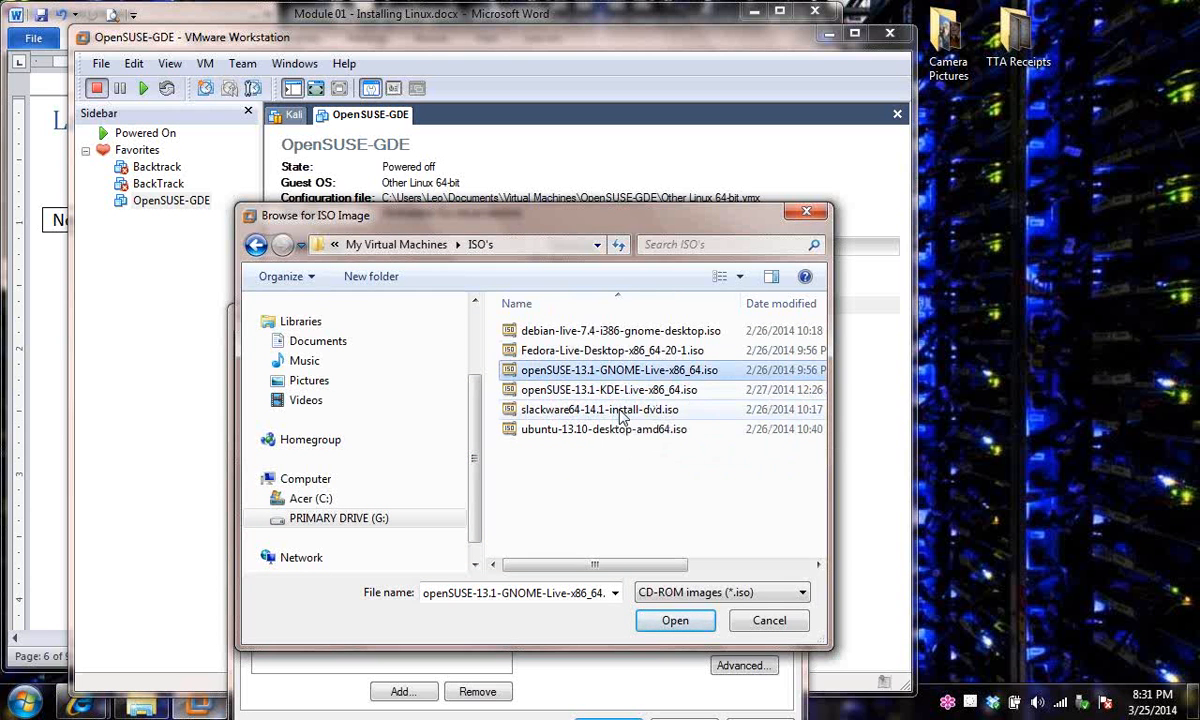
click(586, 389)
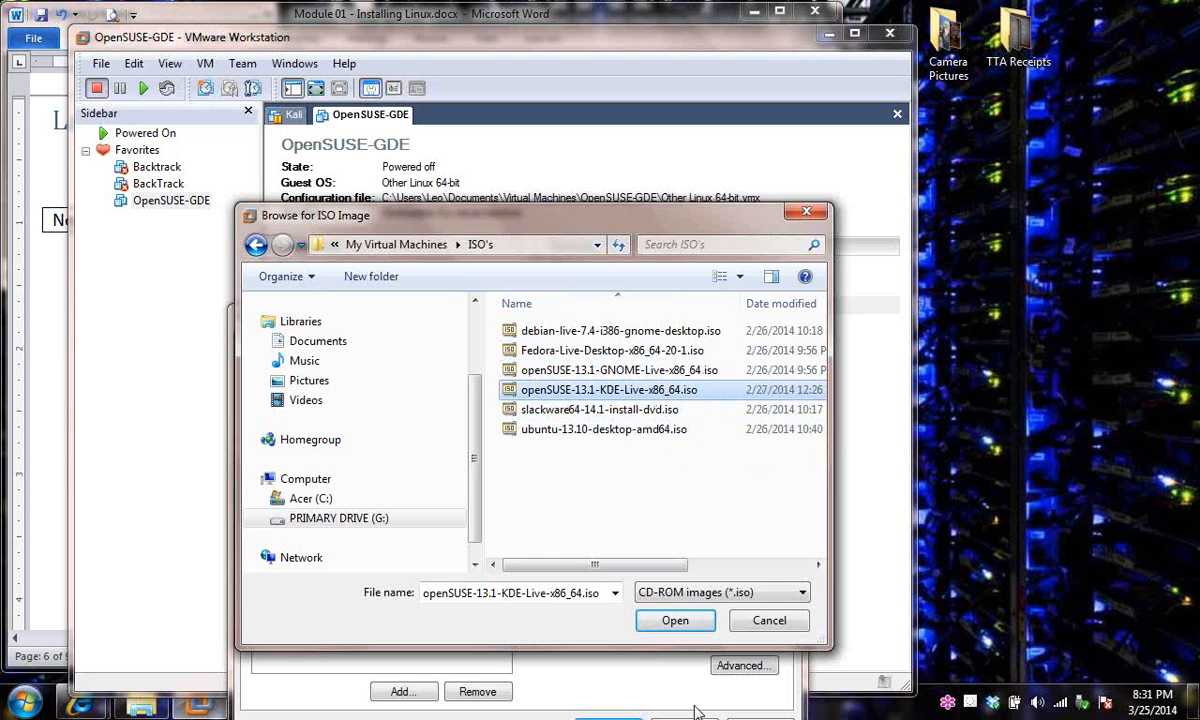
click(690, 624)
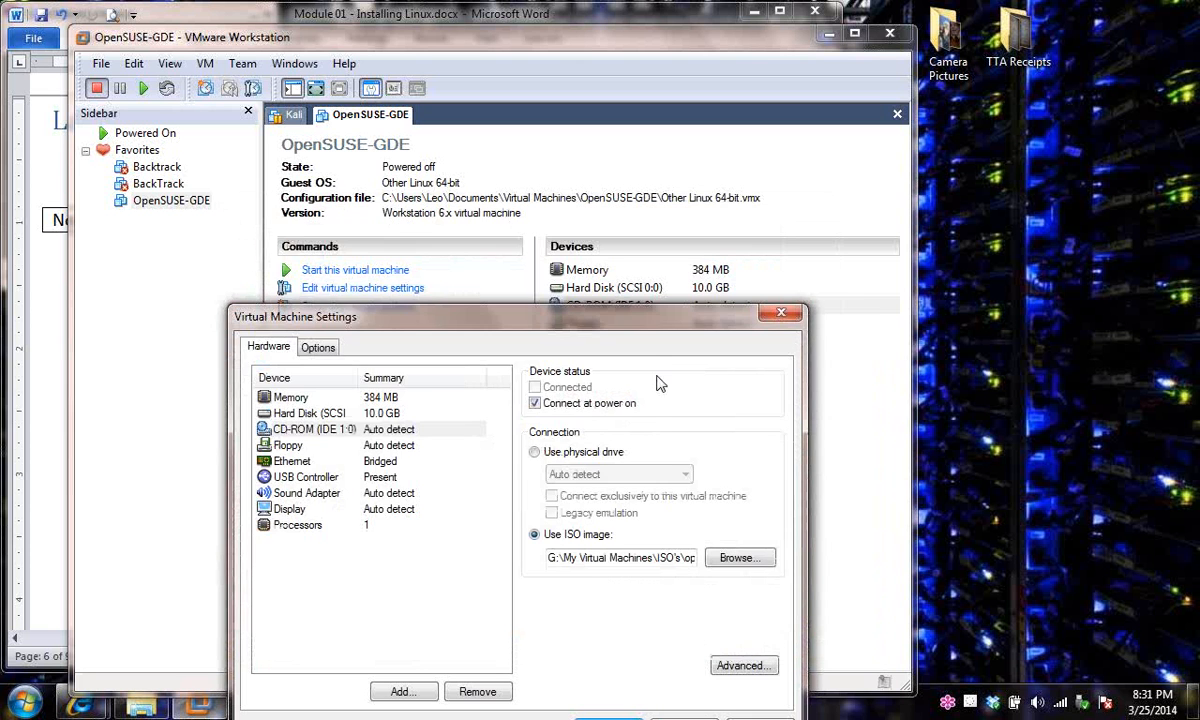
drag(600, 312, 608, 135)
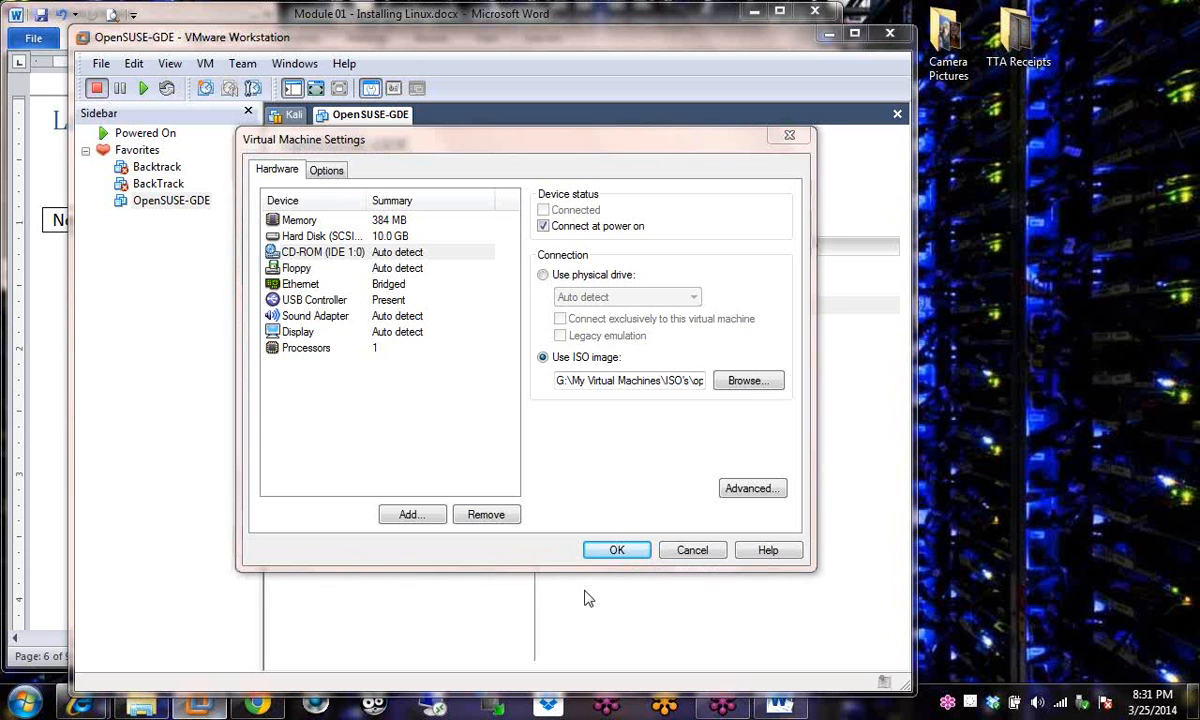
click(420, 254)
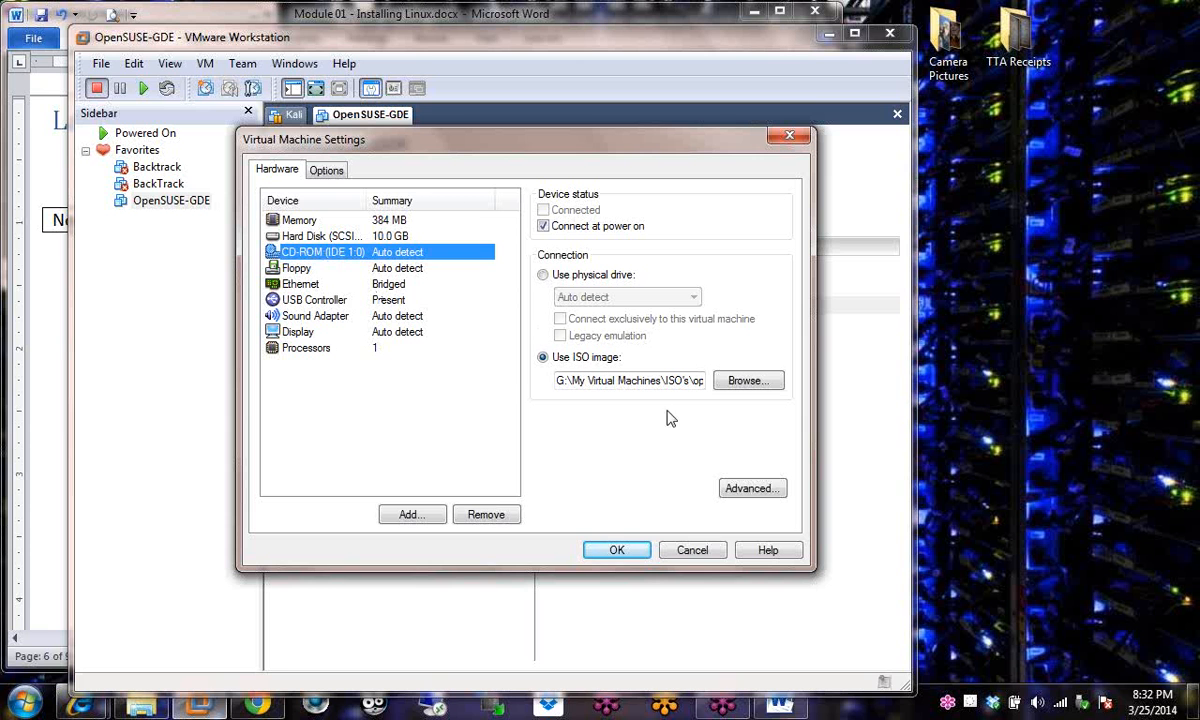
click(612, 550)
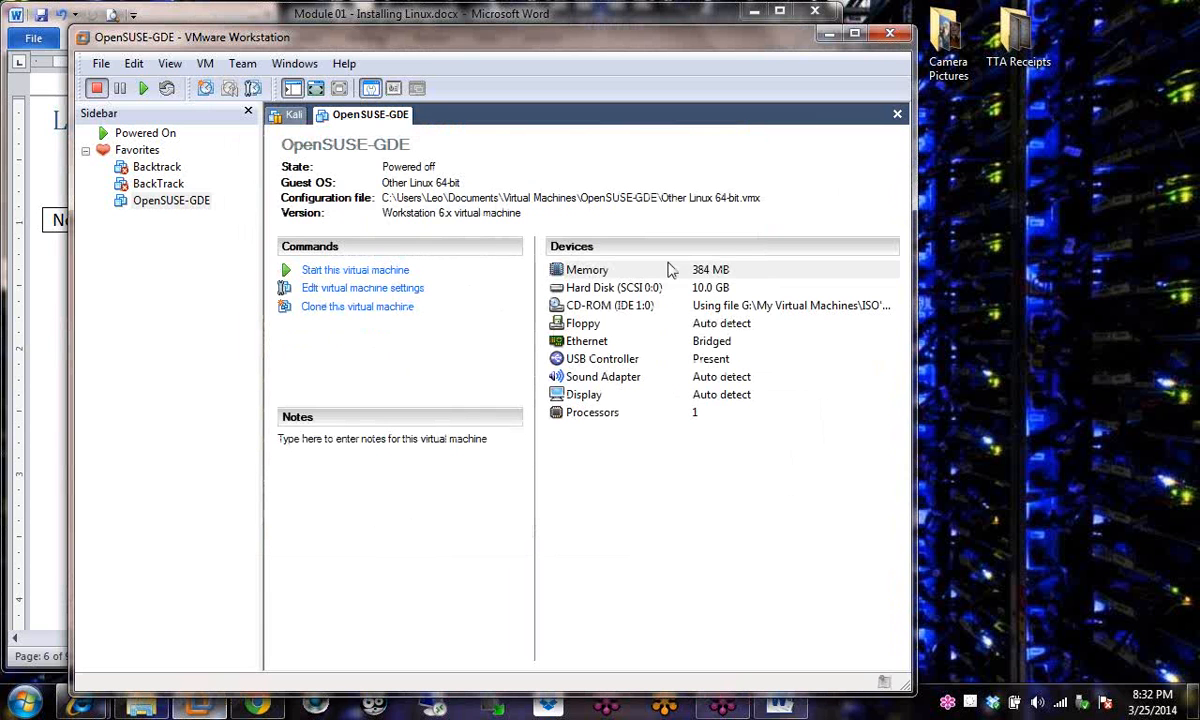
Reopen the OpenSUSE-GDE settings and raise the virtual machine's memory to 2008 MB.
click(702, 273)
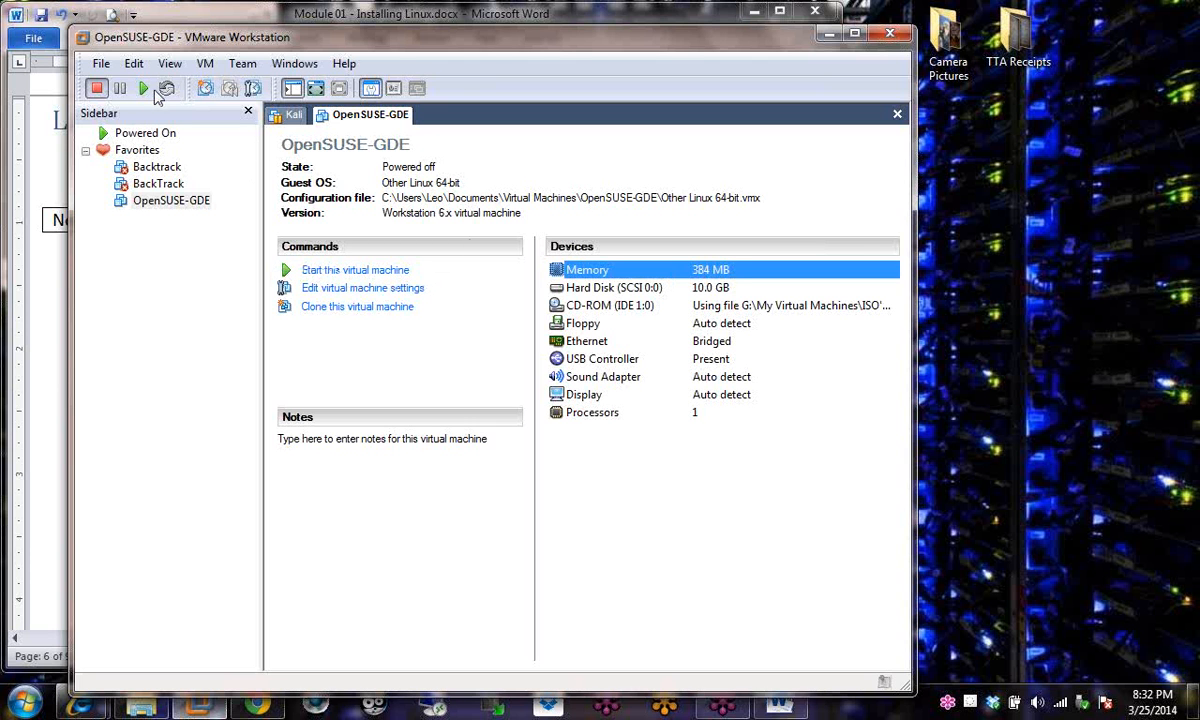
click(340, 288)
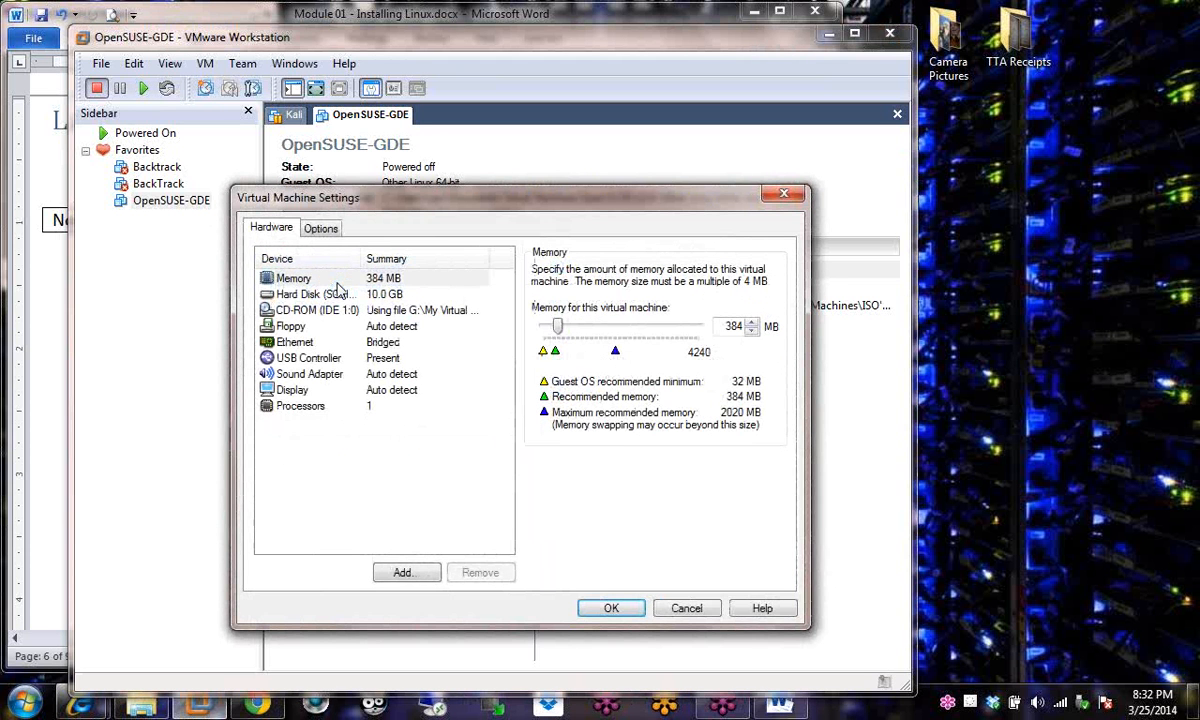
drag(557, 328, 616, 340)
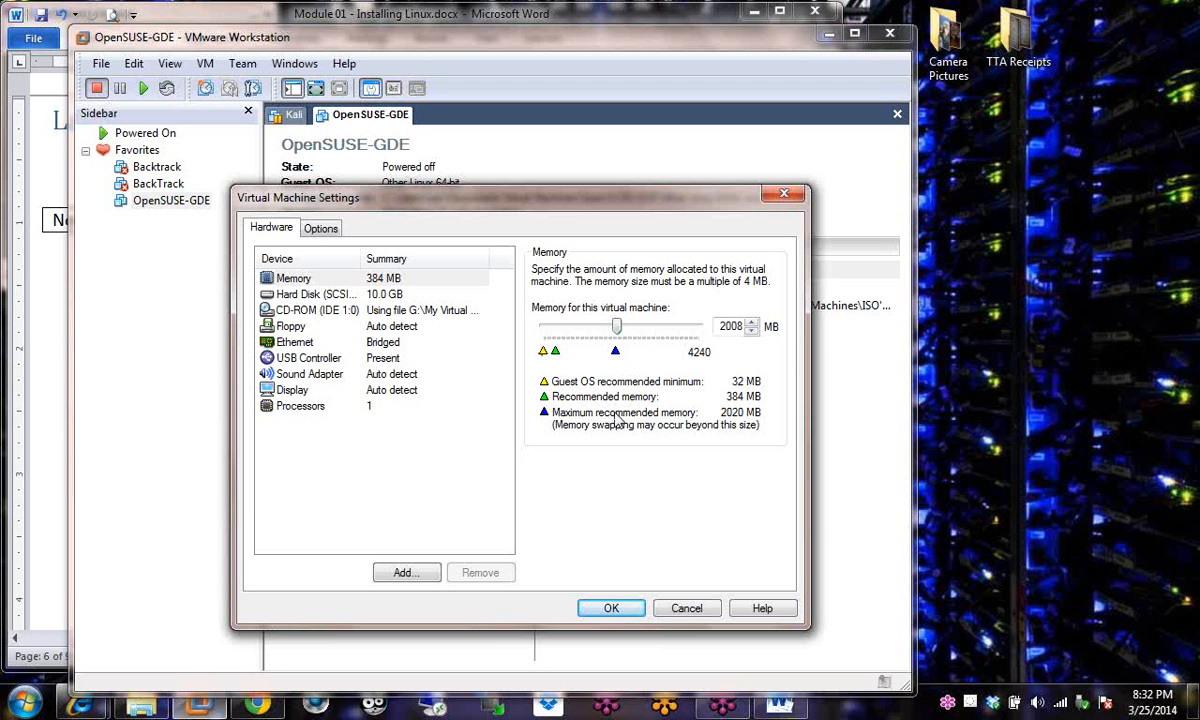
click(296, 279)
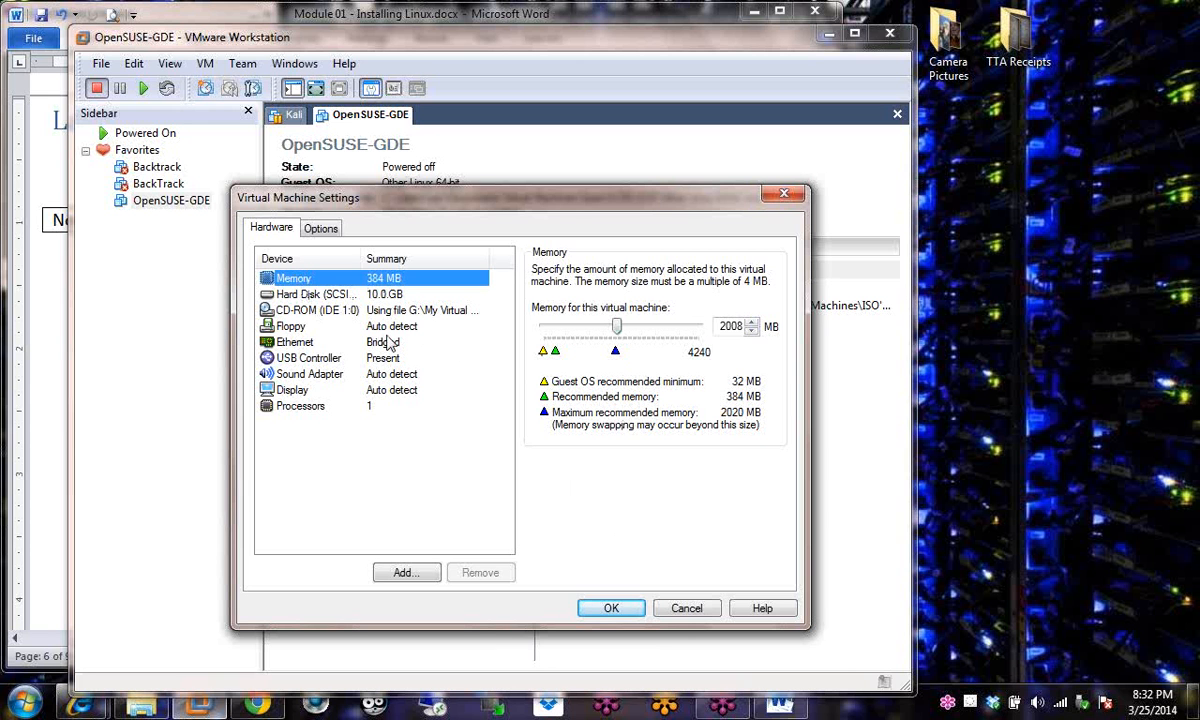
Review the CD-ROM, floppy, Ethernet, USB controller and display settings, keeping the floppy on the physical drive.
click(340, 295)
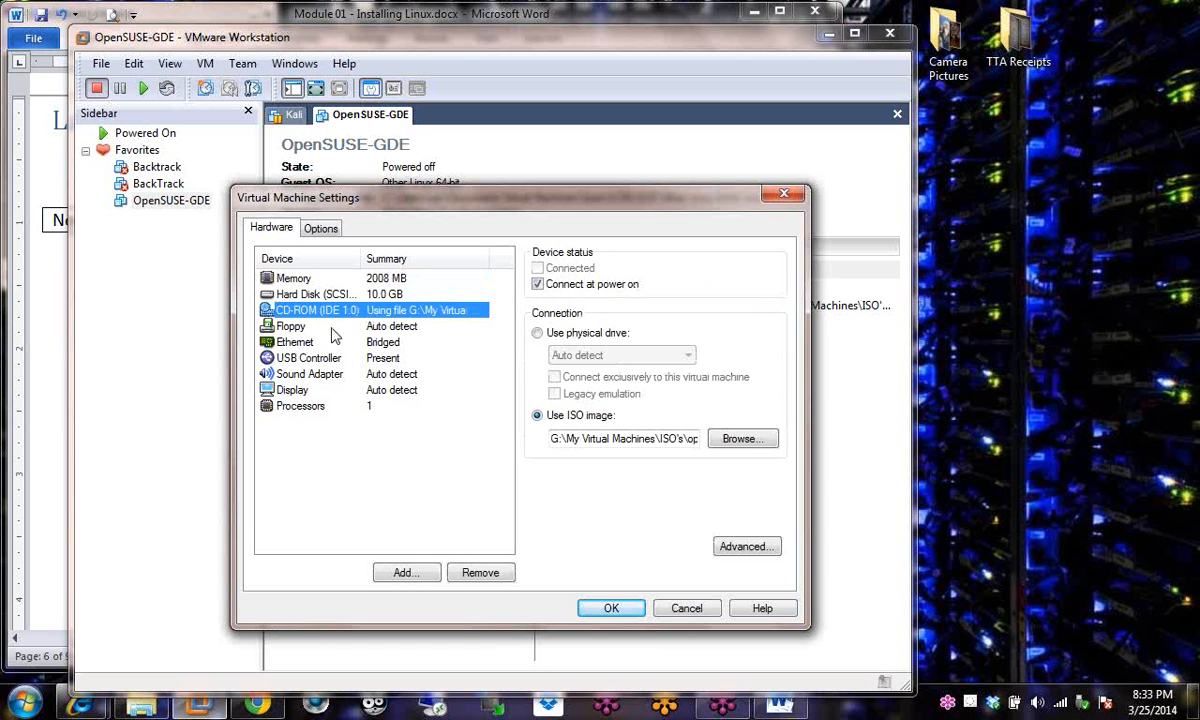
click(333, 334)
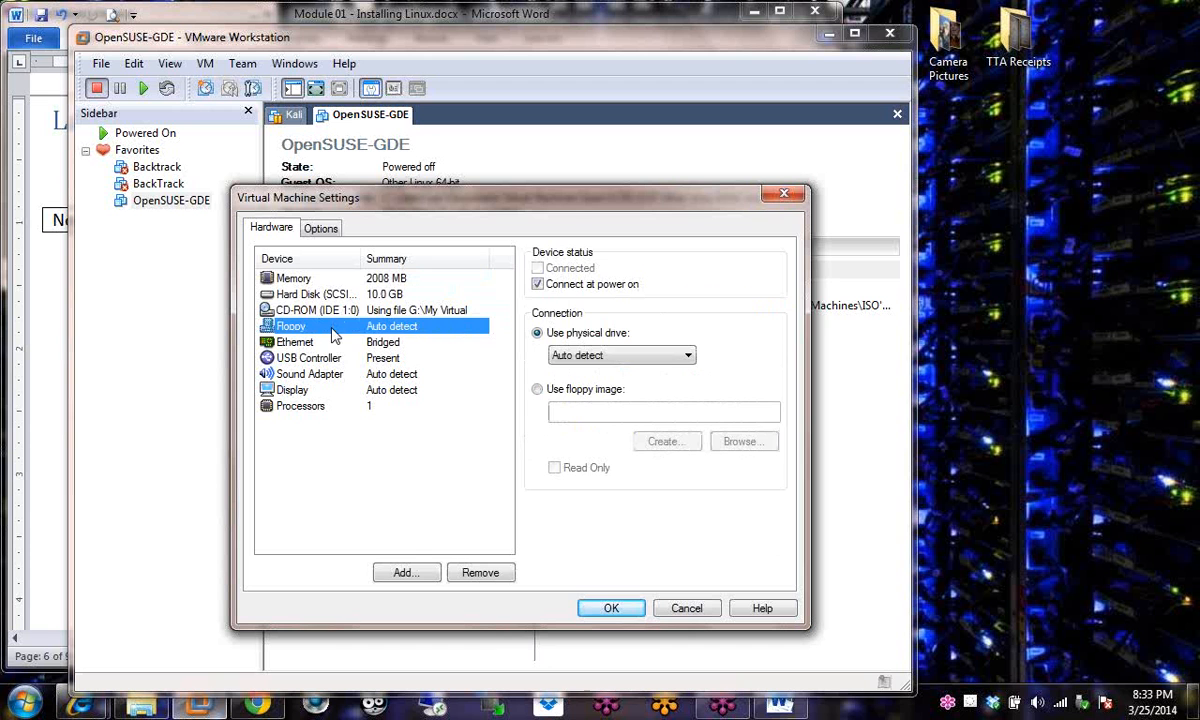
click(545, 390)
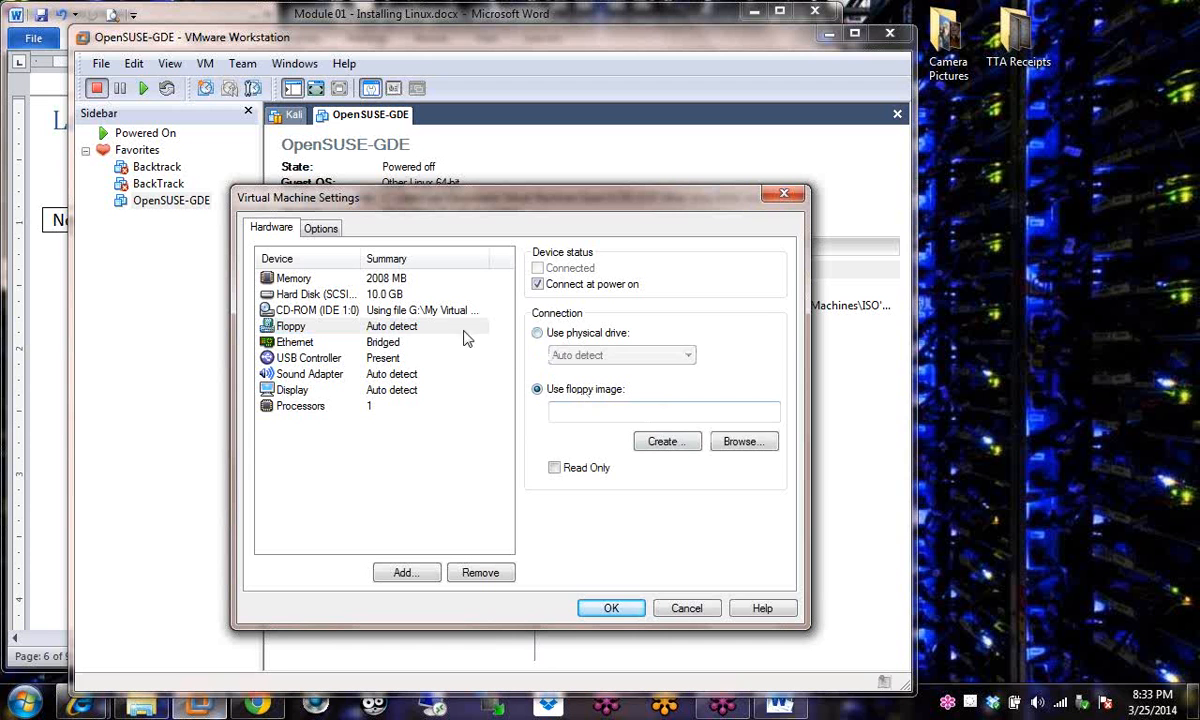
click(537, 333)
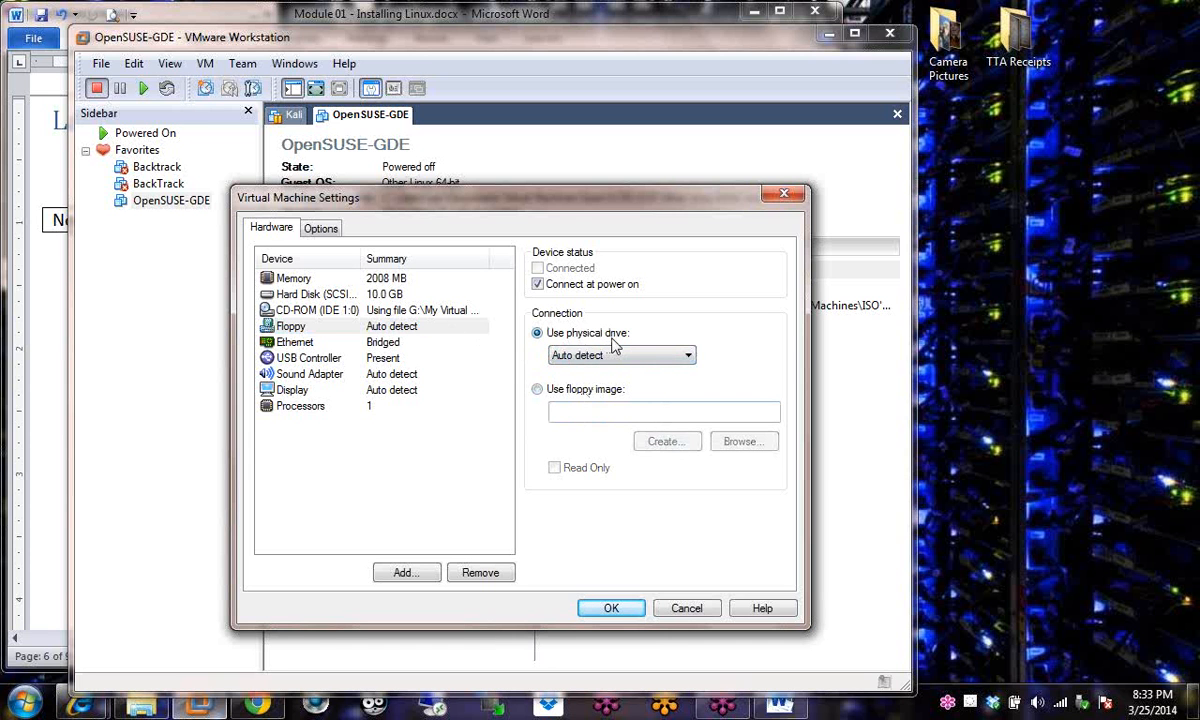
click(385, 341)
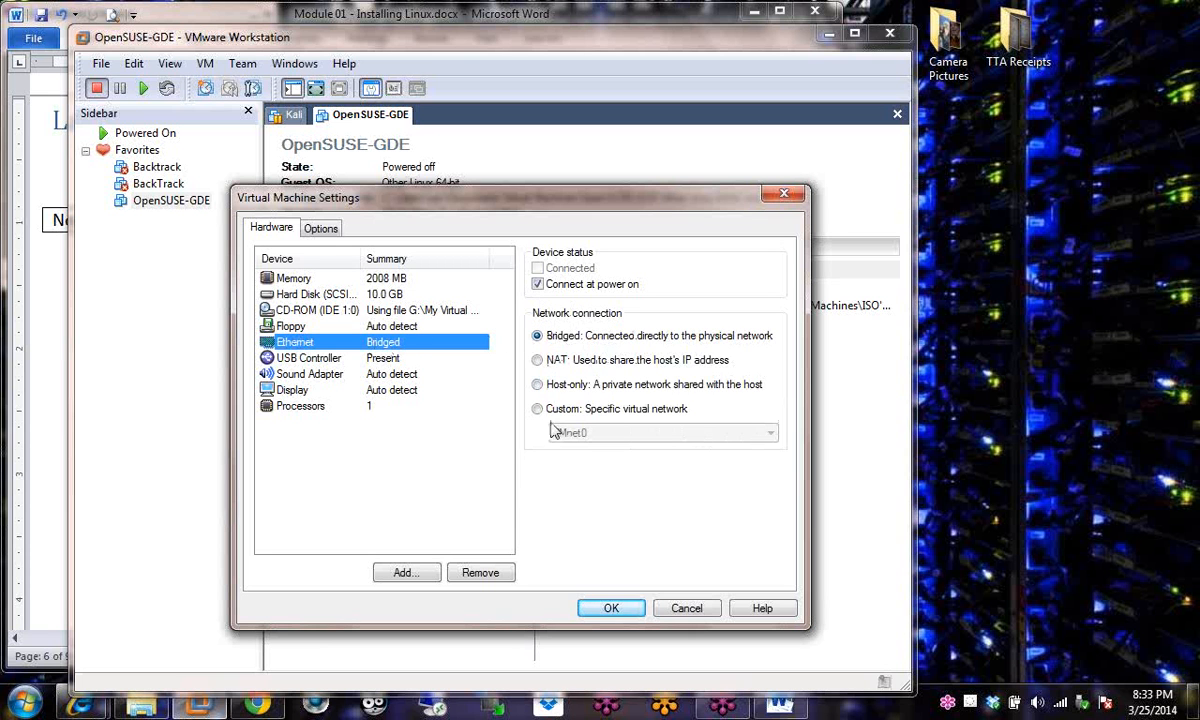
click(355, 360)
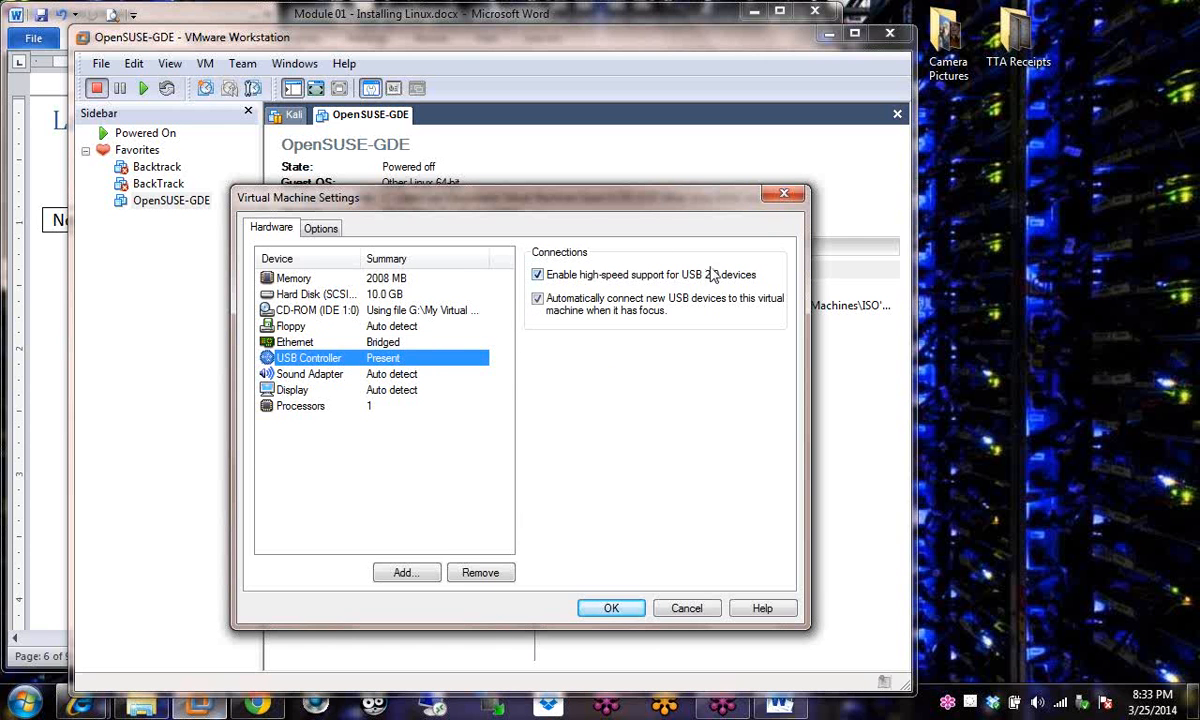
click(379, 393)
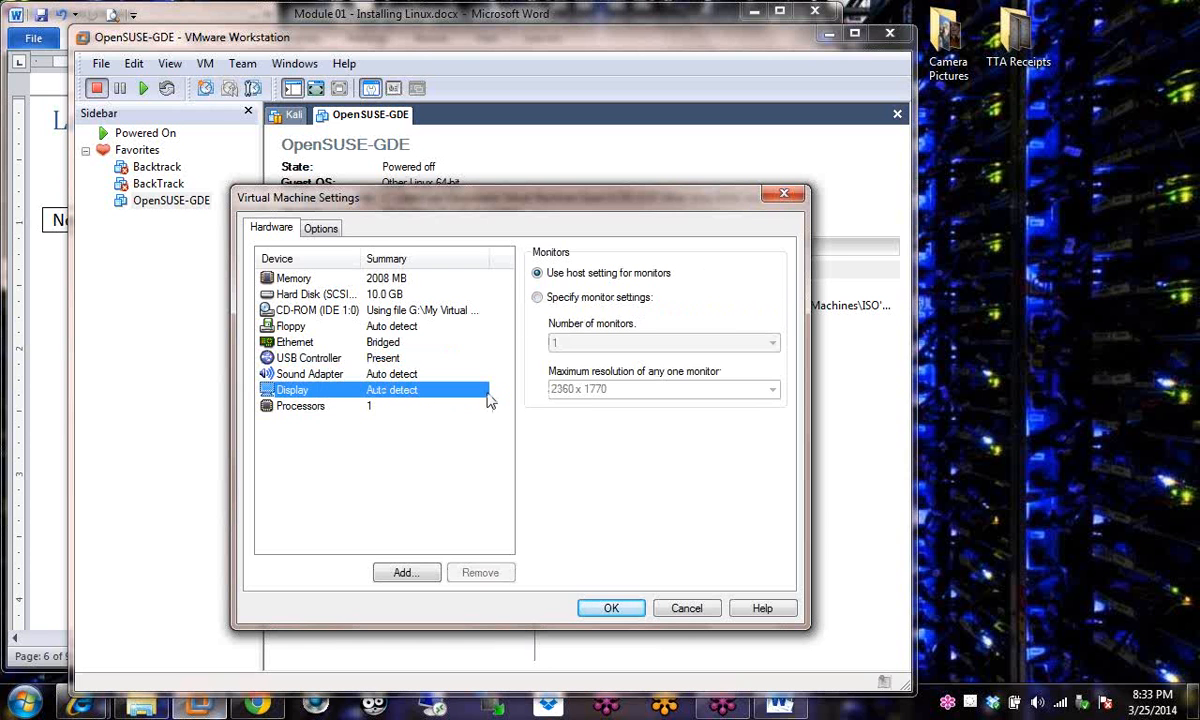
Set the virtual machine's number of processors to two.
click(377, 410)
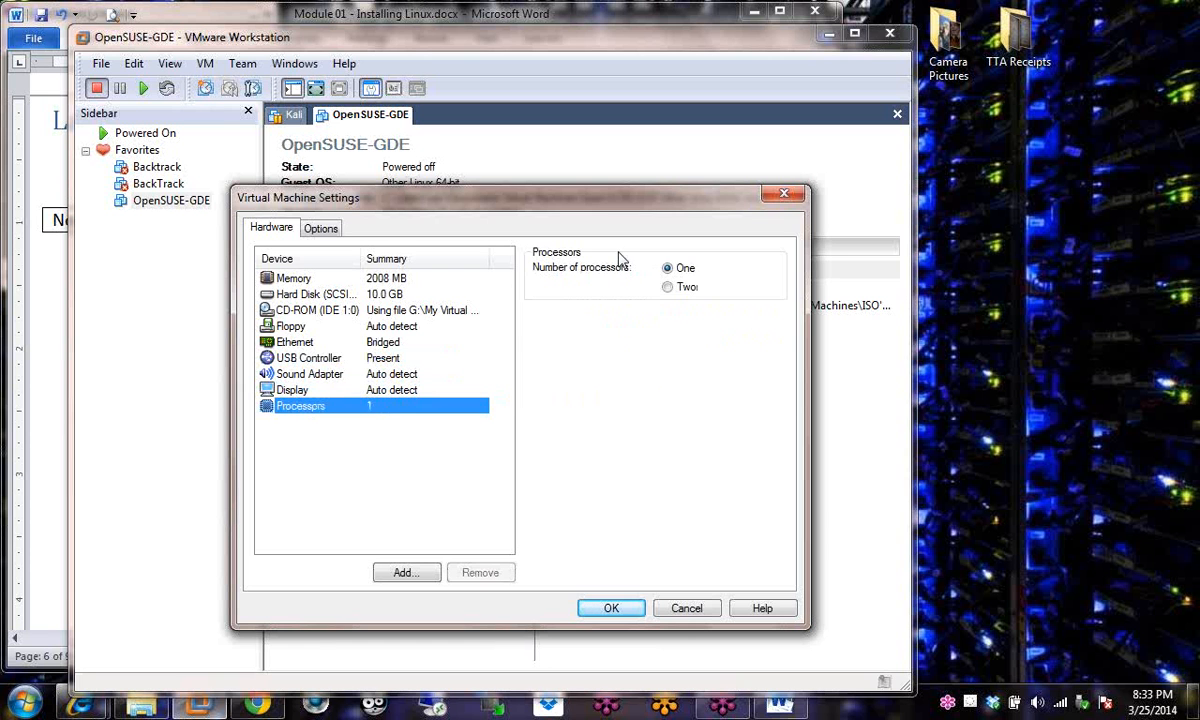
click(669, 288)
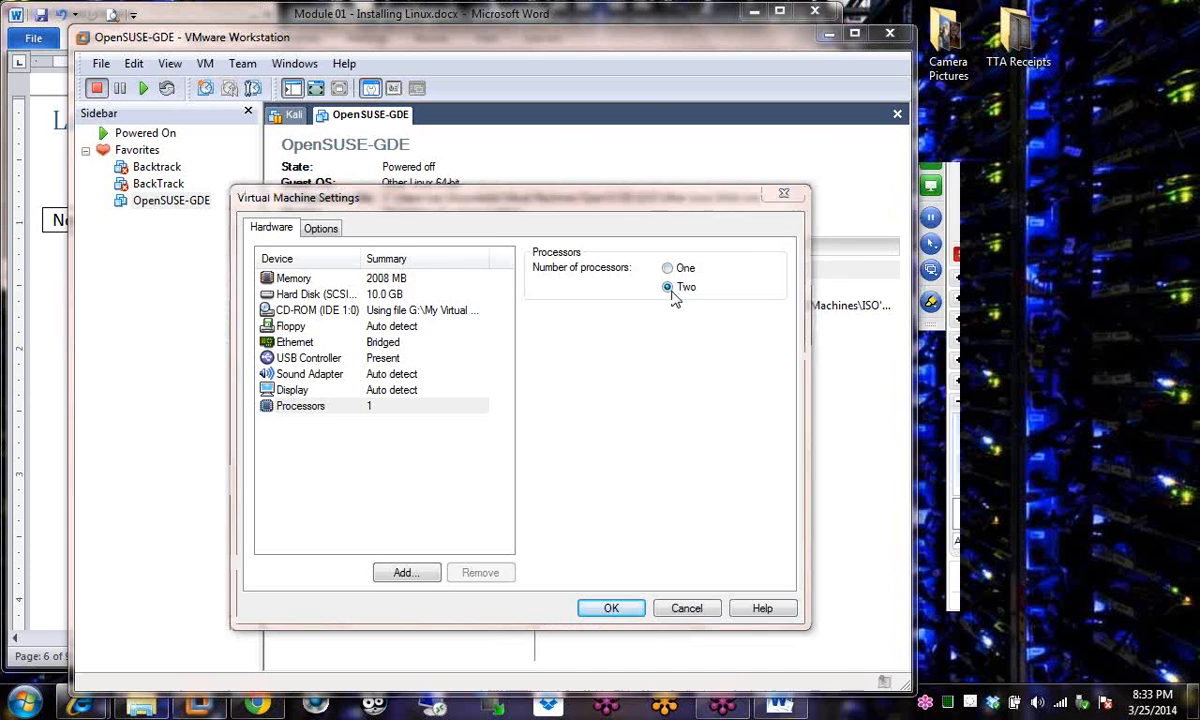
Examine the host's CPU and memory performance in Windows Task Manager, and close it.
key(ctrl+shift+Escape)
click(627, 225)
drag(655, 172, 480, 138)
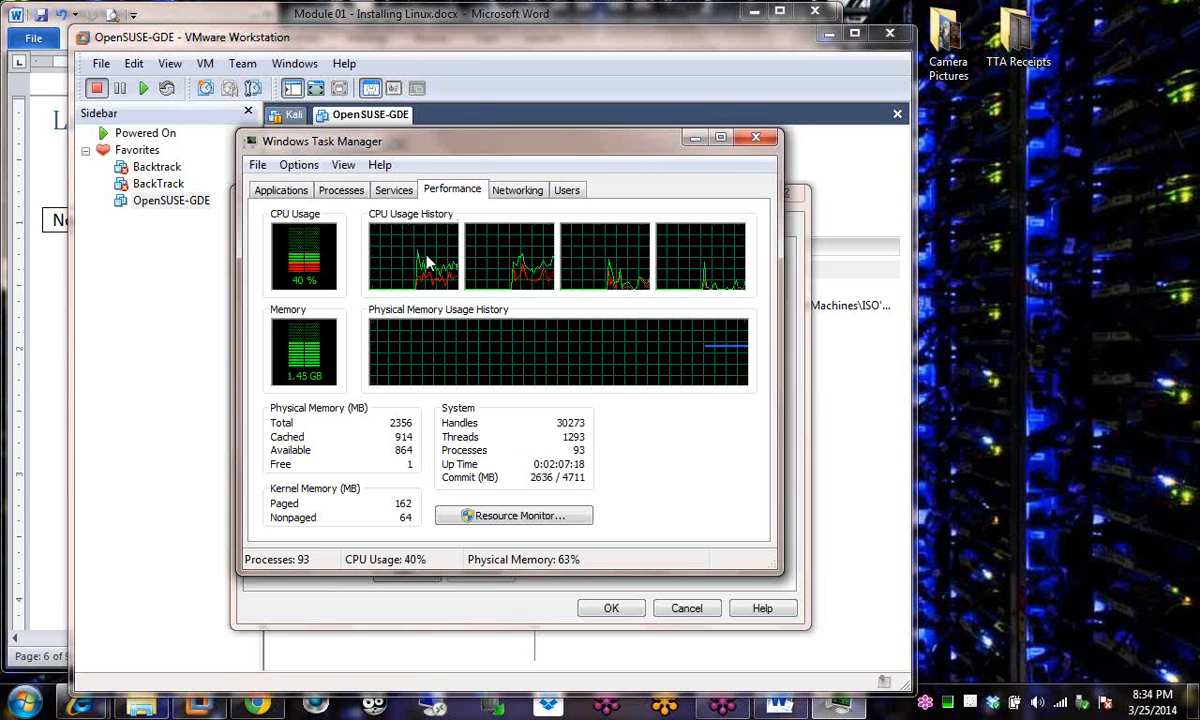
click(757, 140)
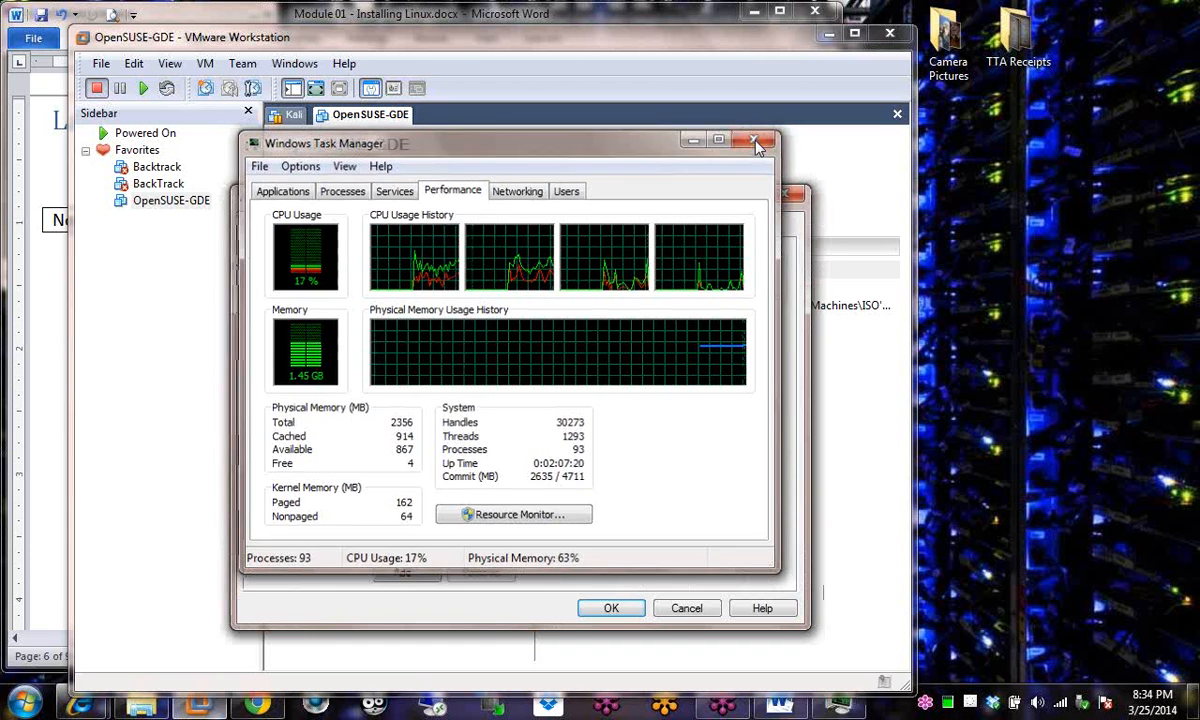
Apply the hardware settings and power on the OpenSUSE-GDE virtual machine, allowing a floppy connection attempt at every power-on.
click(613, 609)
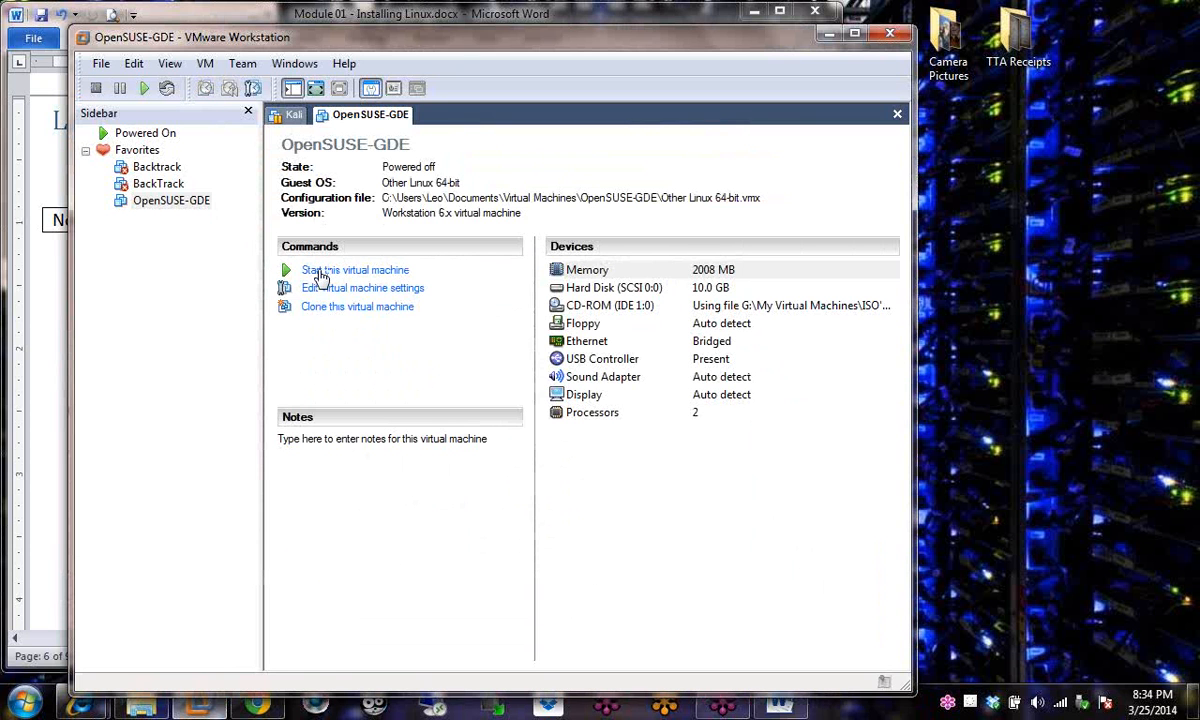
click(320, 272)
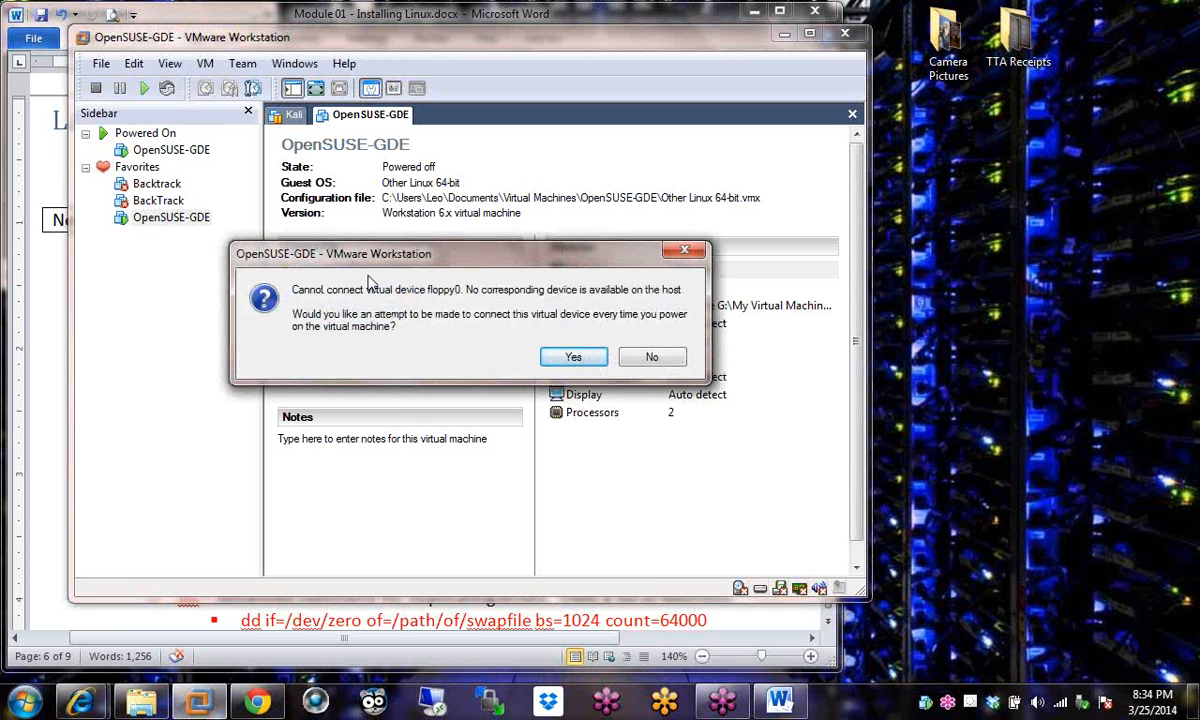
drag(373, 289, 469, 289)
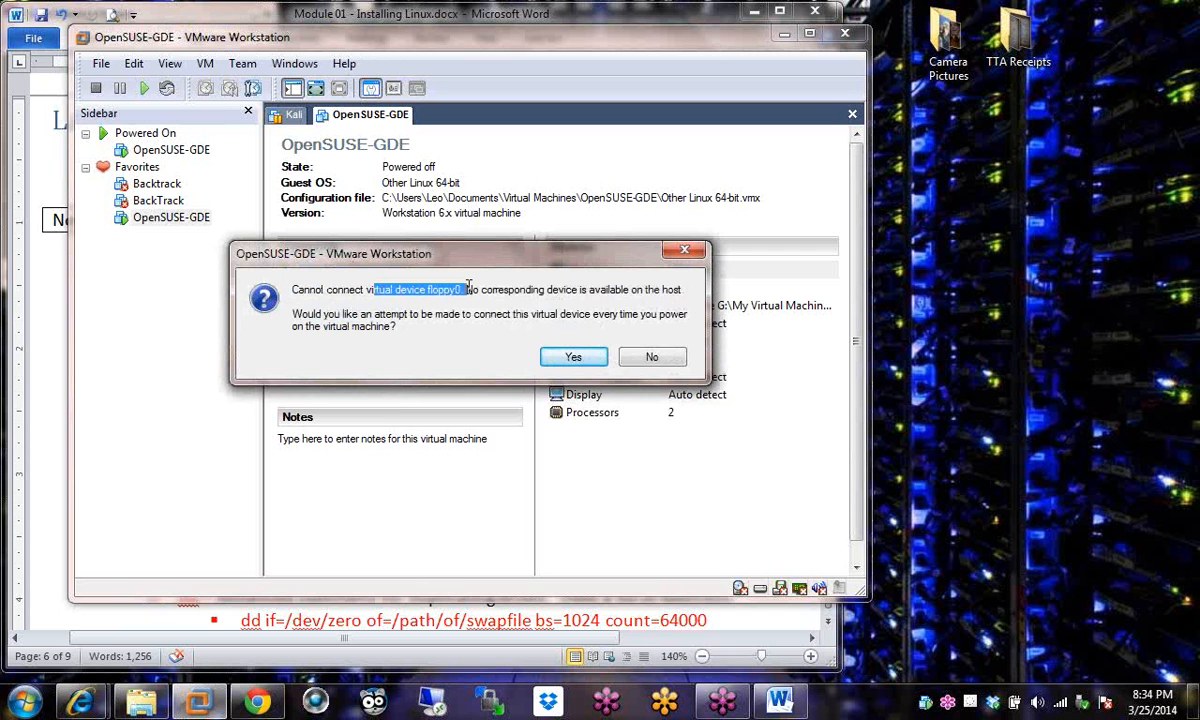
click(574, 360)
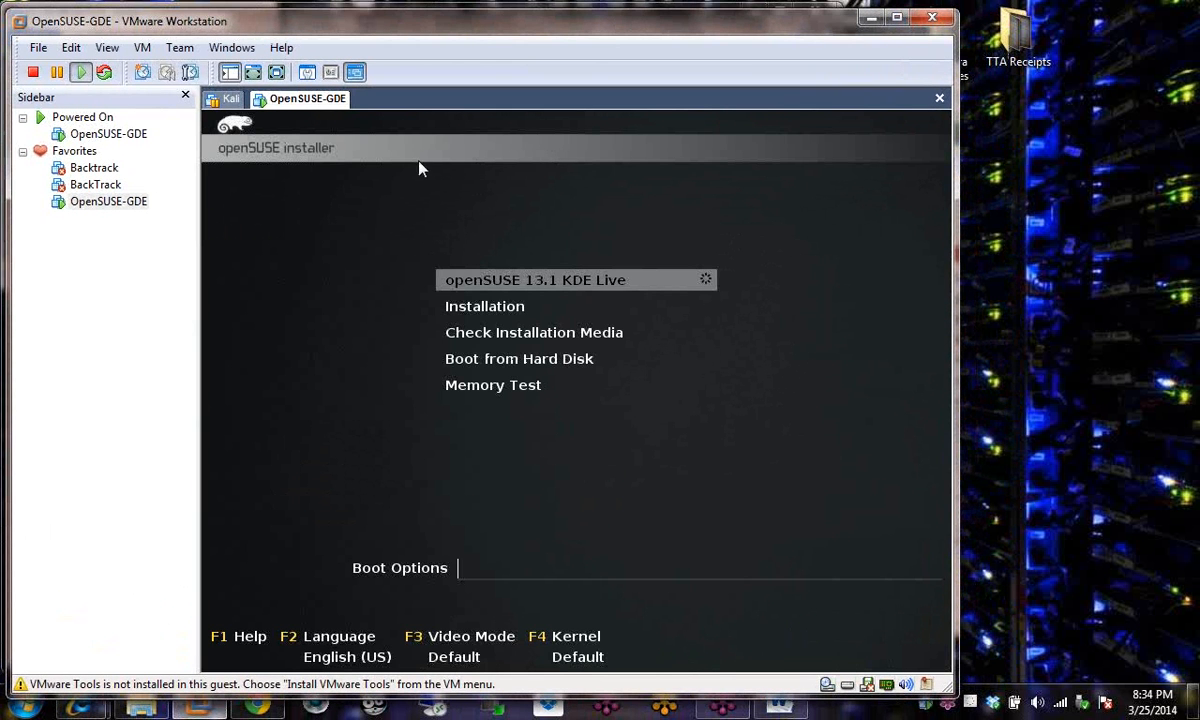
Stop the openSUSE installer's automatic boot countdown, and cancel leaving the graphical boot menu for the text mode interface.
click(363, 241)
key(Down)
key(Up)
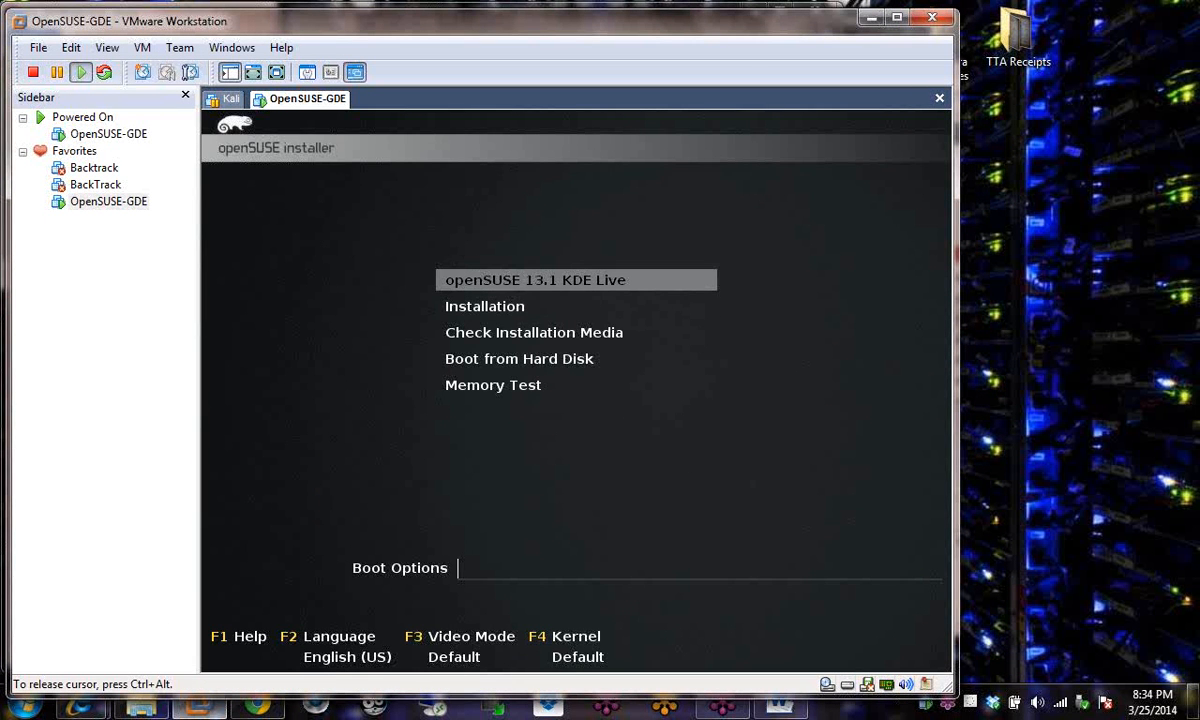
key(Escape)
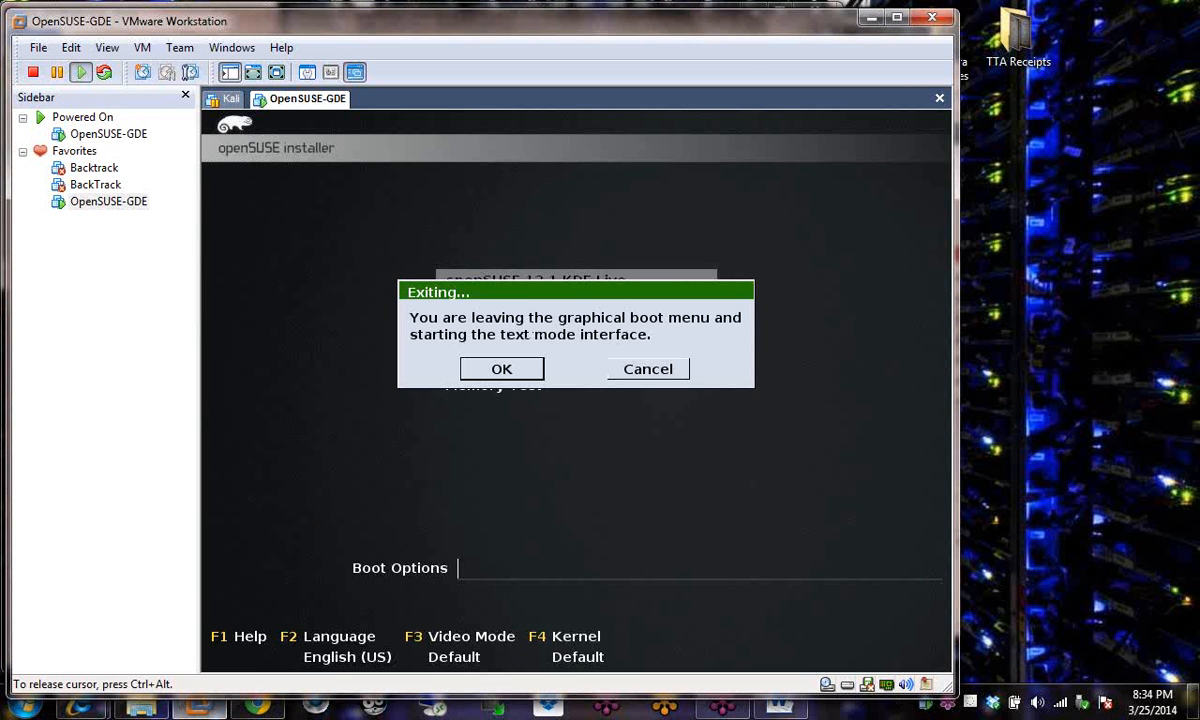
key(Right)
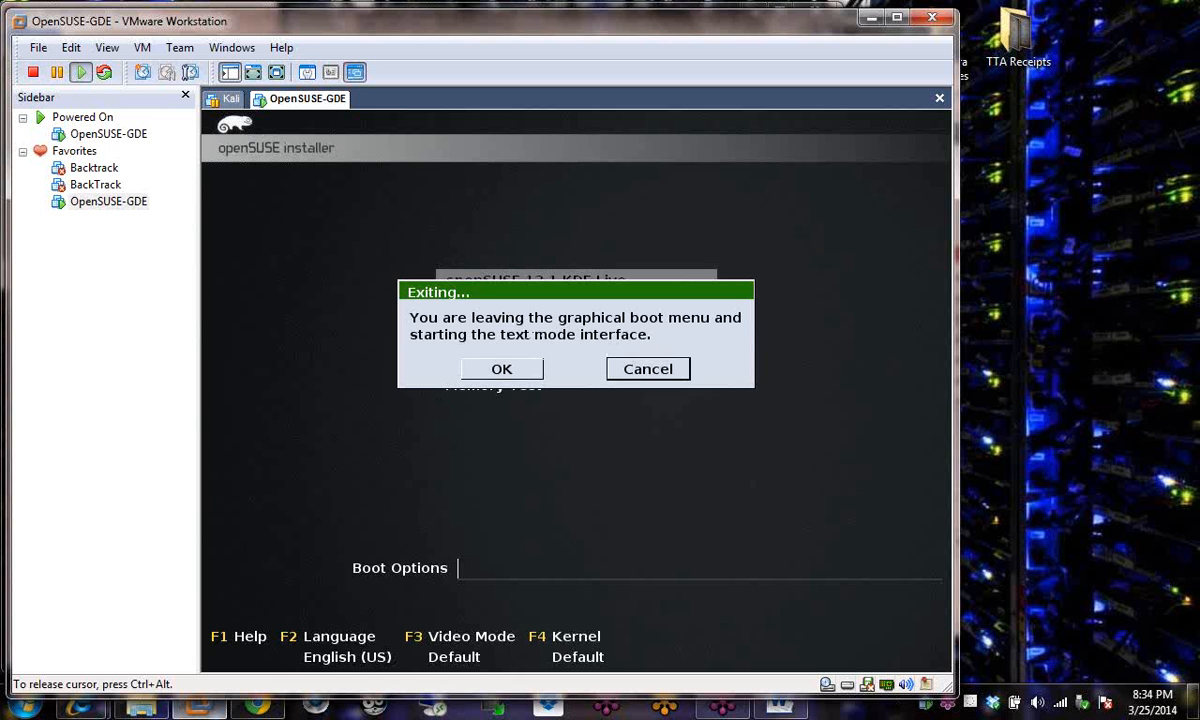
key(Return)
key(ctrl+alt)
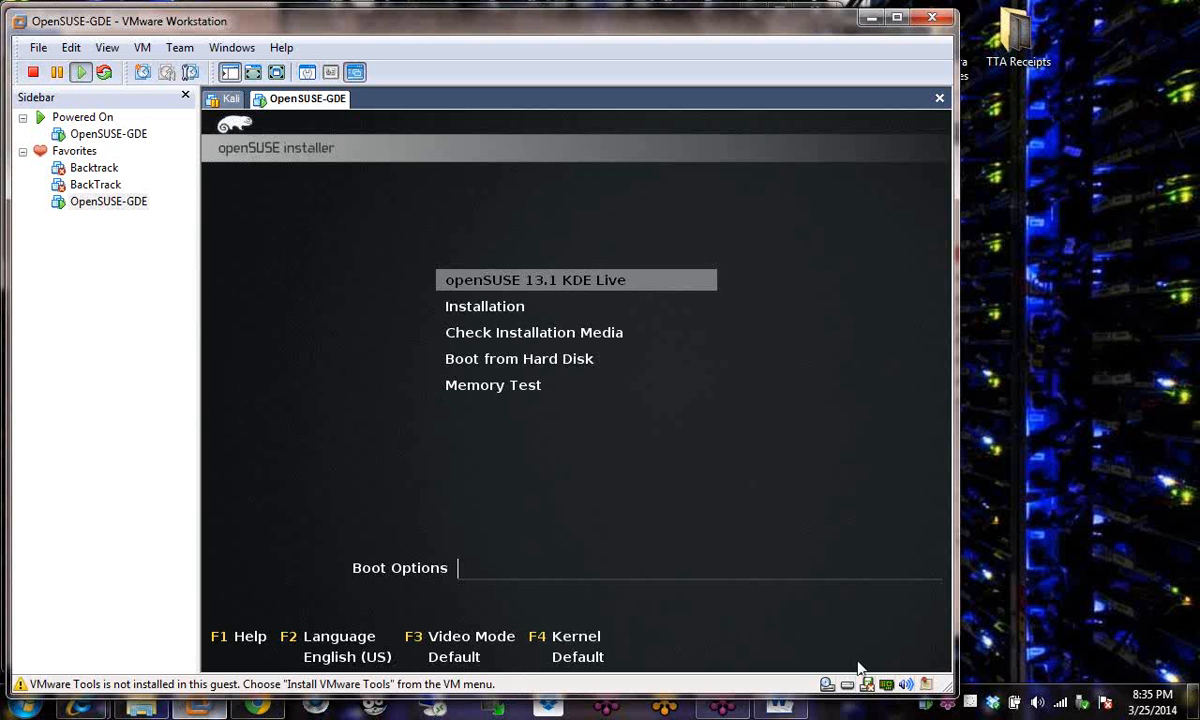
Look through the openSUSE boot menu entries, ending on openSUSE 13.1 KDE Live.
click(258, 214)
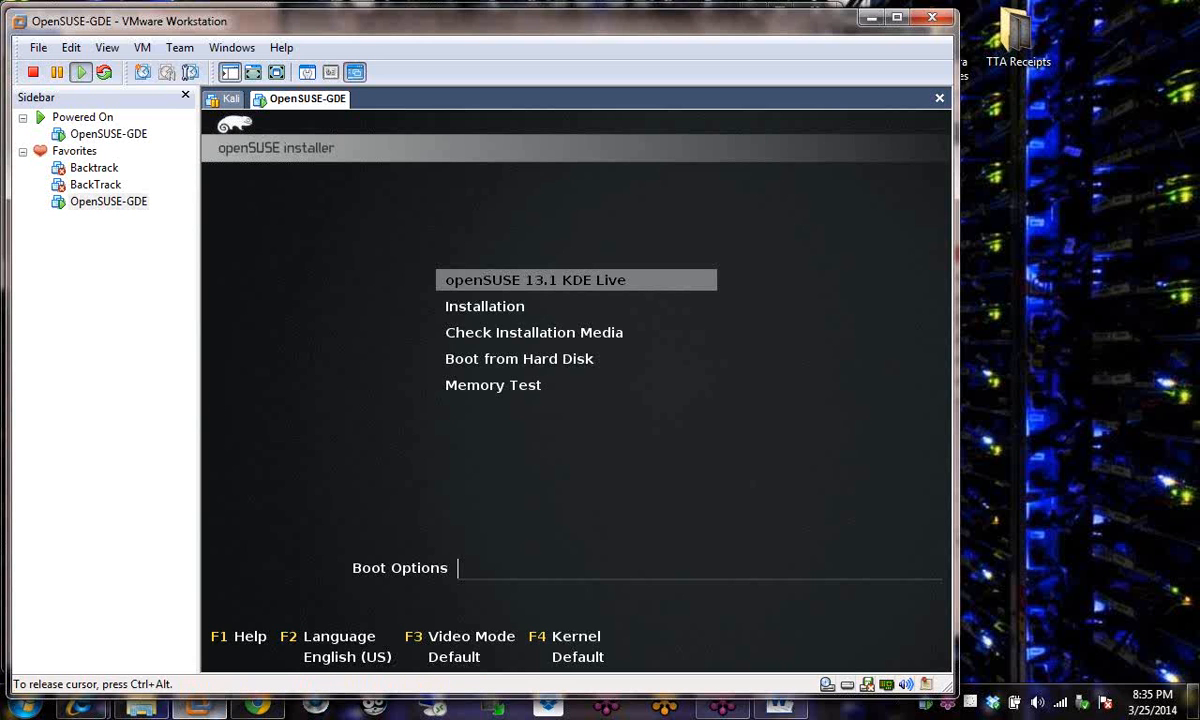
key(Down)
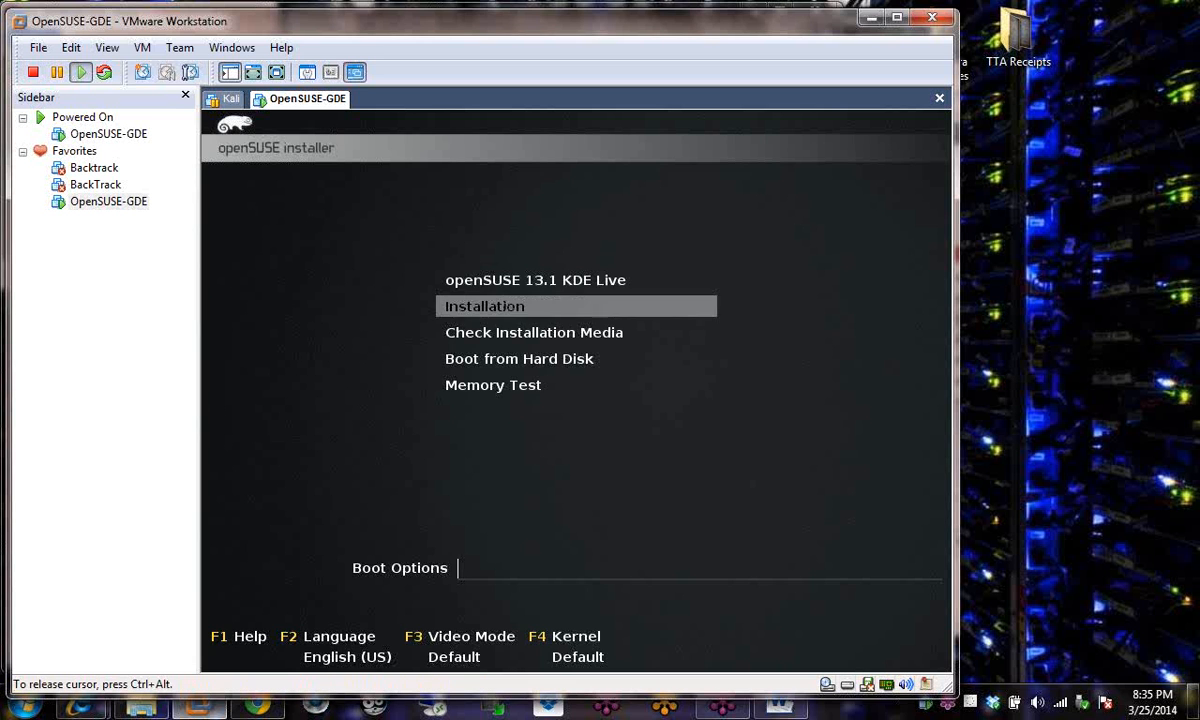
key(Down)
key(Down)
key(Up)
key(Up)
key(Up)
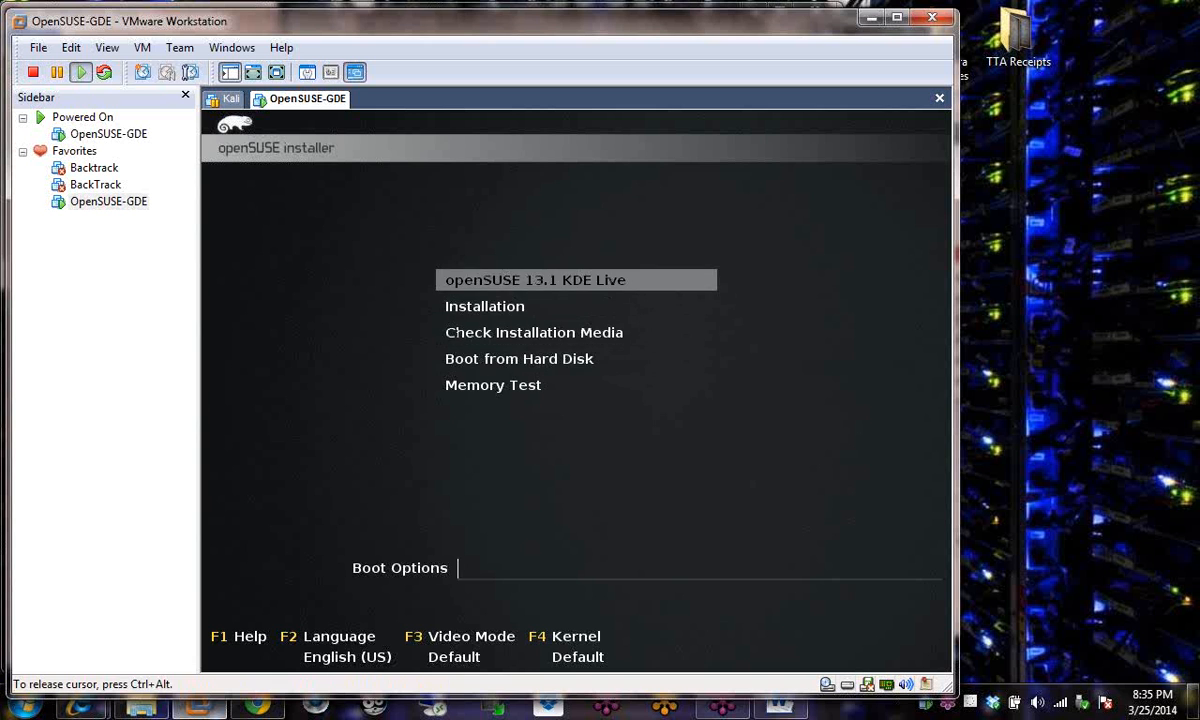
key(Down)
key(Down)
key(Down)
key(Down)
key(Up)
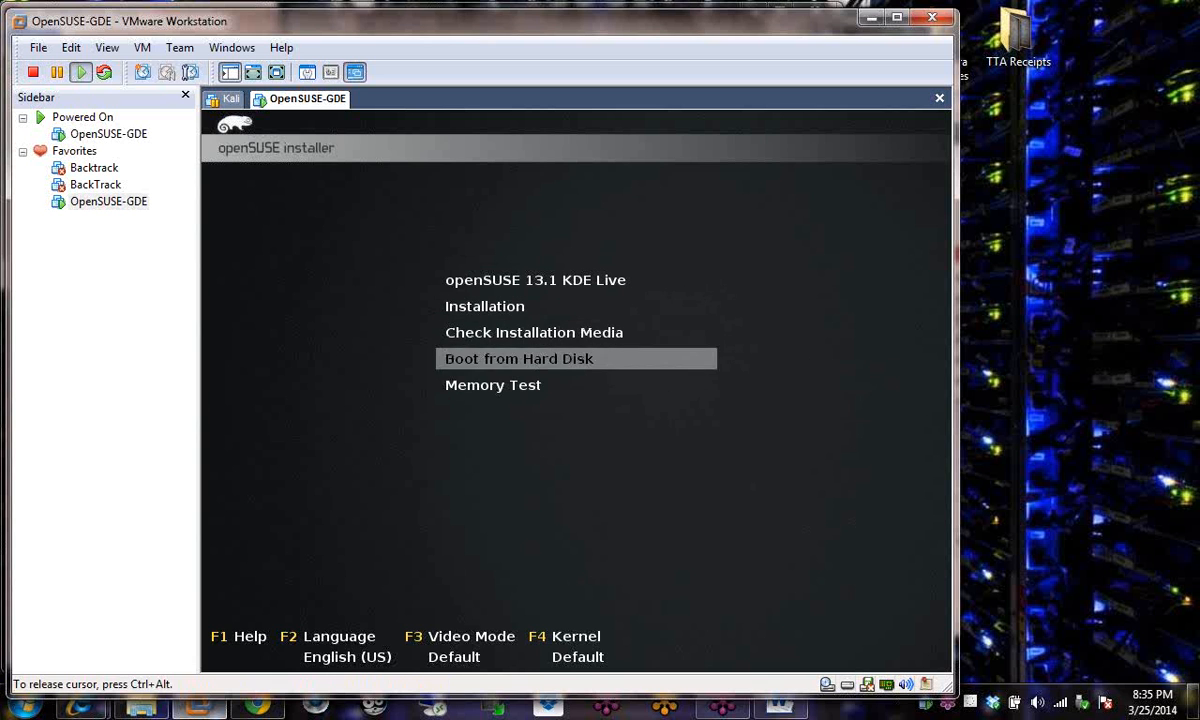
key(Up)
key(Up)
key(Up)
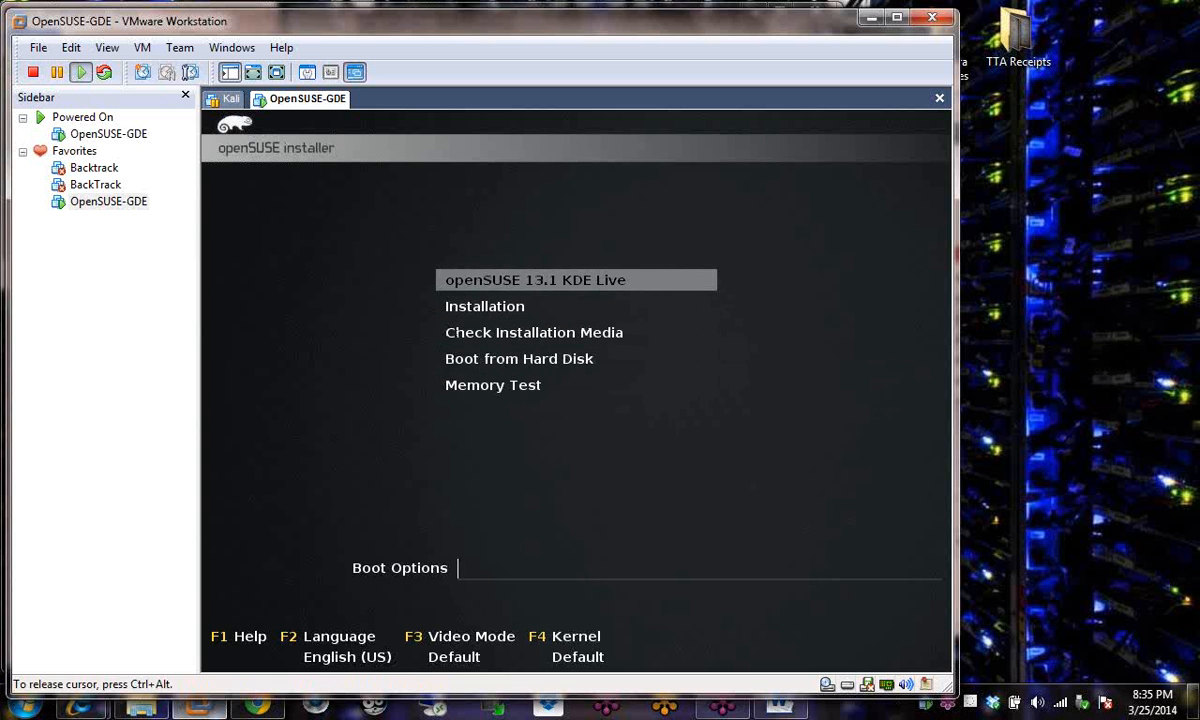
key(ctrl+alt)
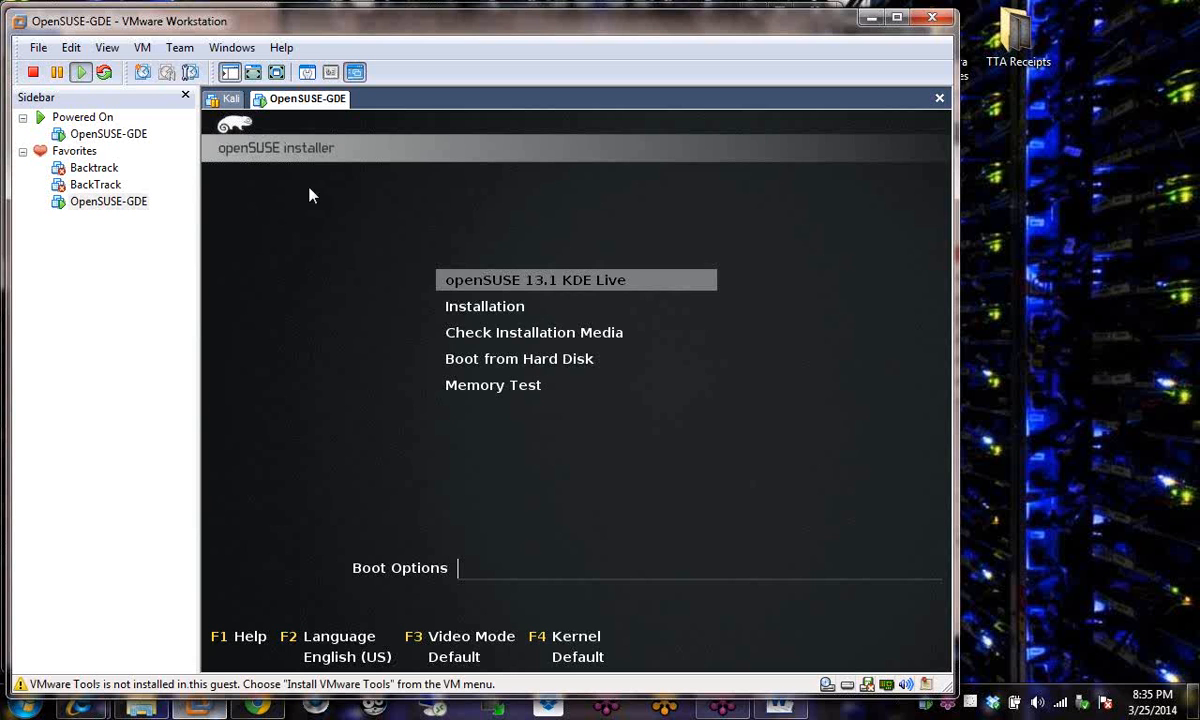
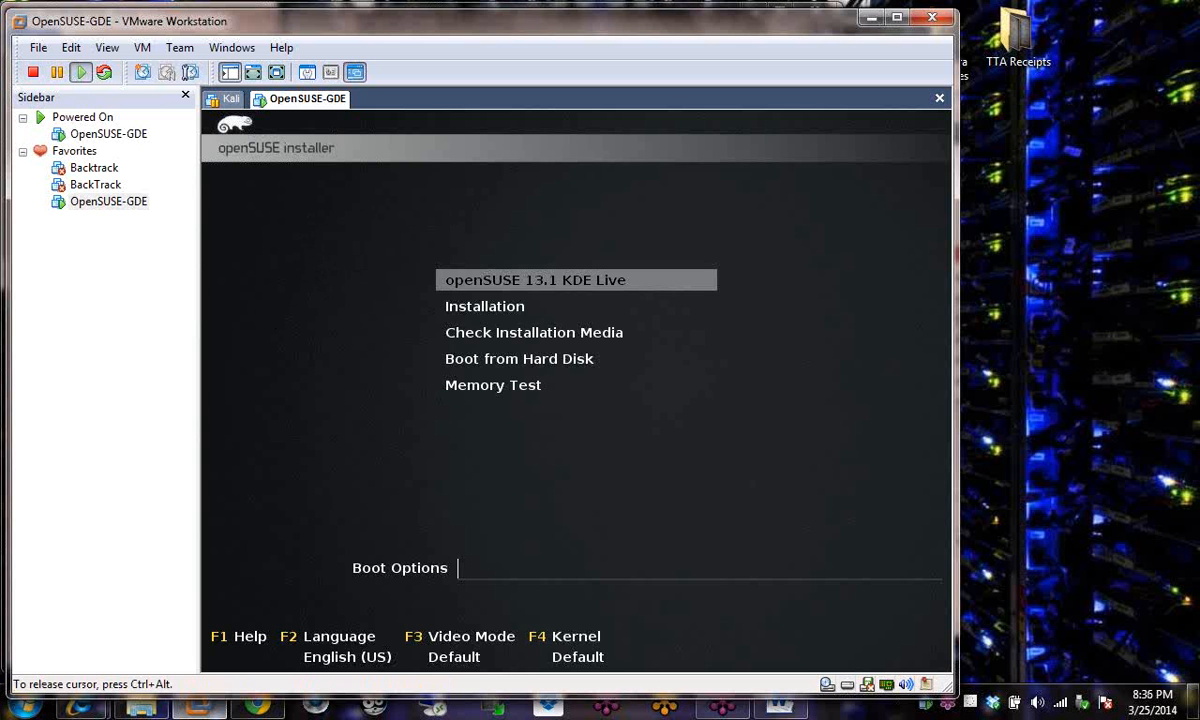
Review the boot menu choices again down to Memory Test, ending on Boot from Hard Disk.
key(Down)
key(Down)
key(Down)
key(Down)
key(Up)
key(Up)
key(Up)
key(Up)
key(Down)
key(Down)
key(Down)
key(Down)
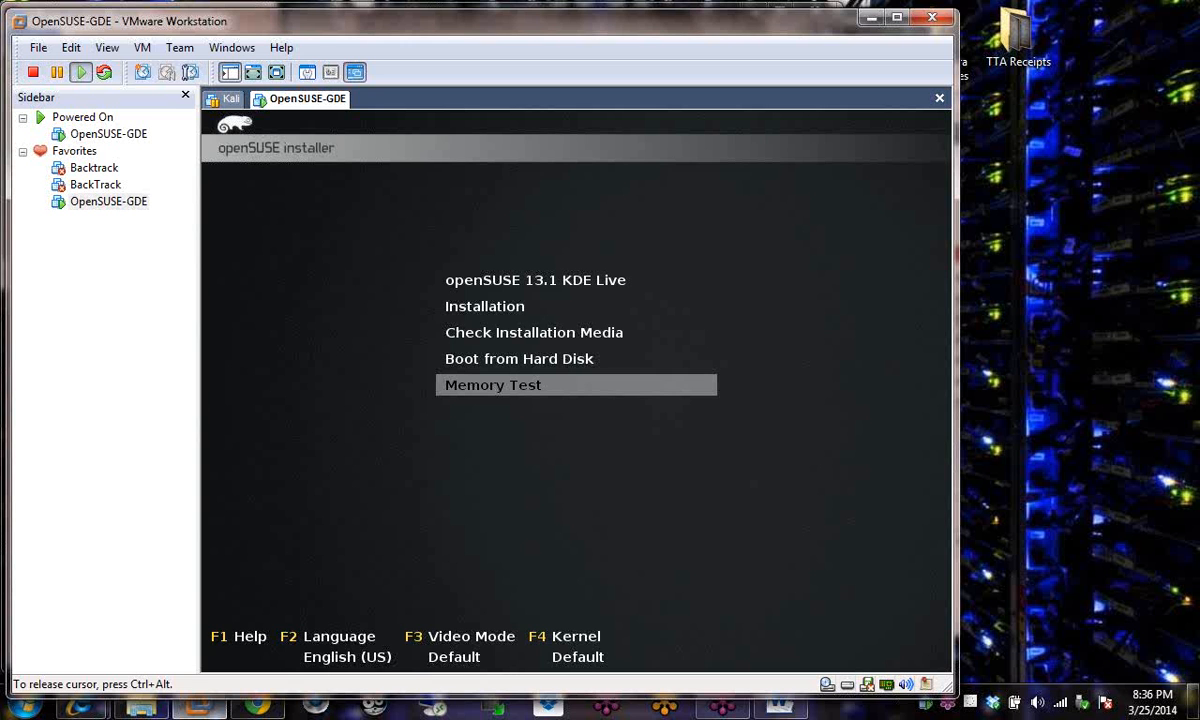
key(Up)
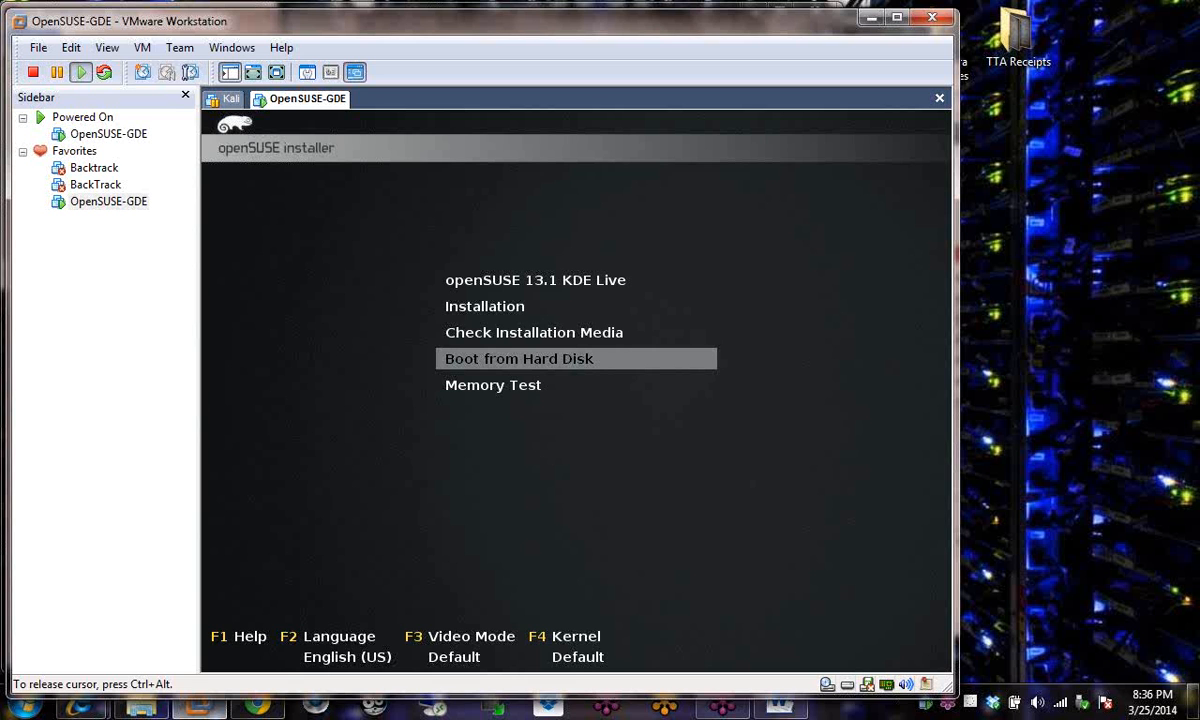
key(ctrl+alt)
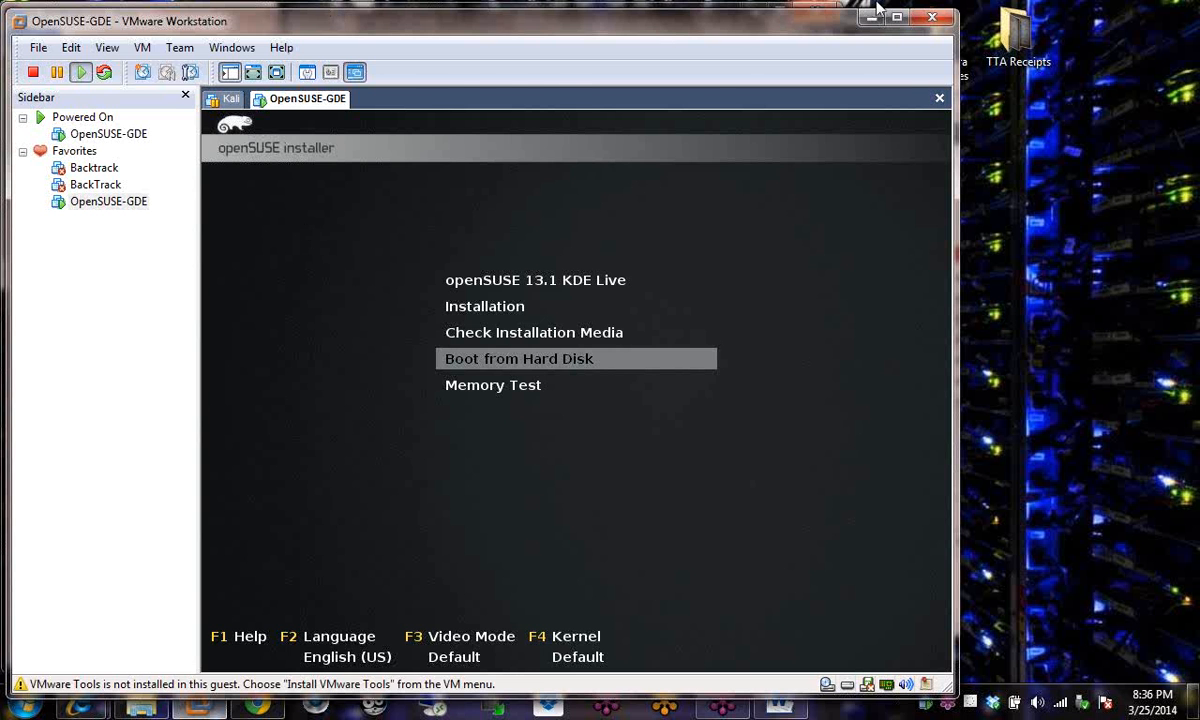
Switch to Windows Explorer and open the OpenSUSE-GDE folder inside Virtual Machines in the Documents library.
click(871, 17)
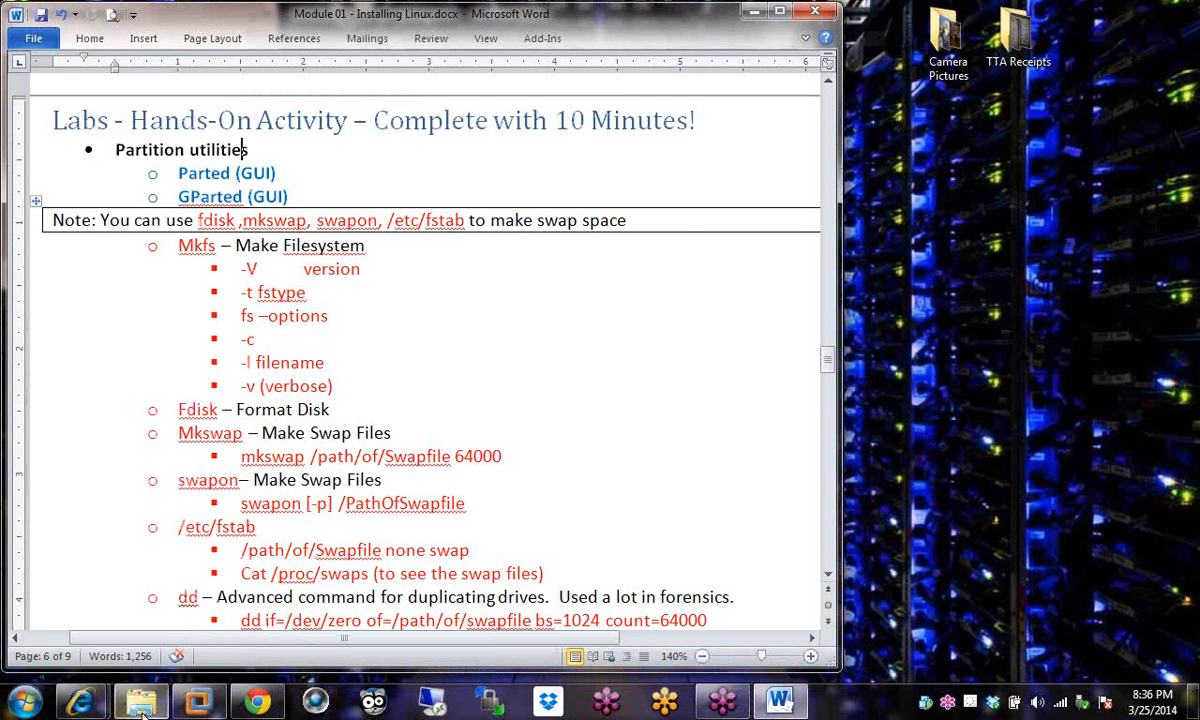
click(143, 705)
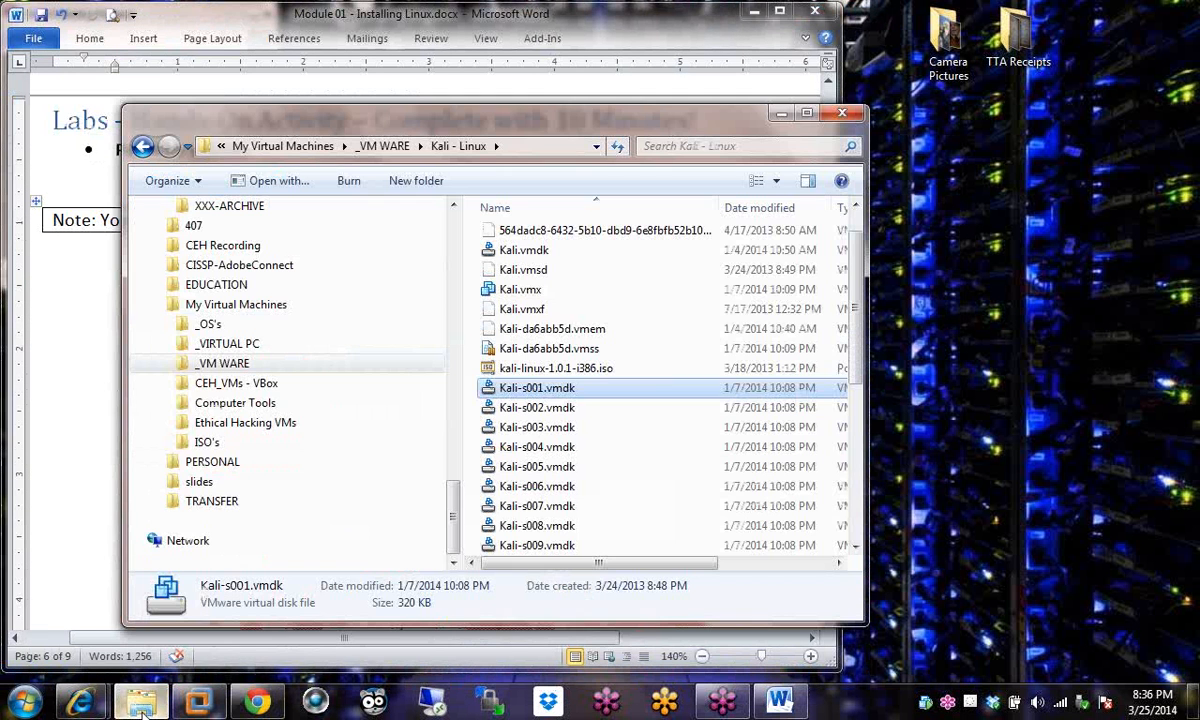
click(528, 290)
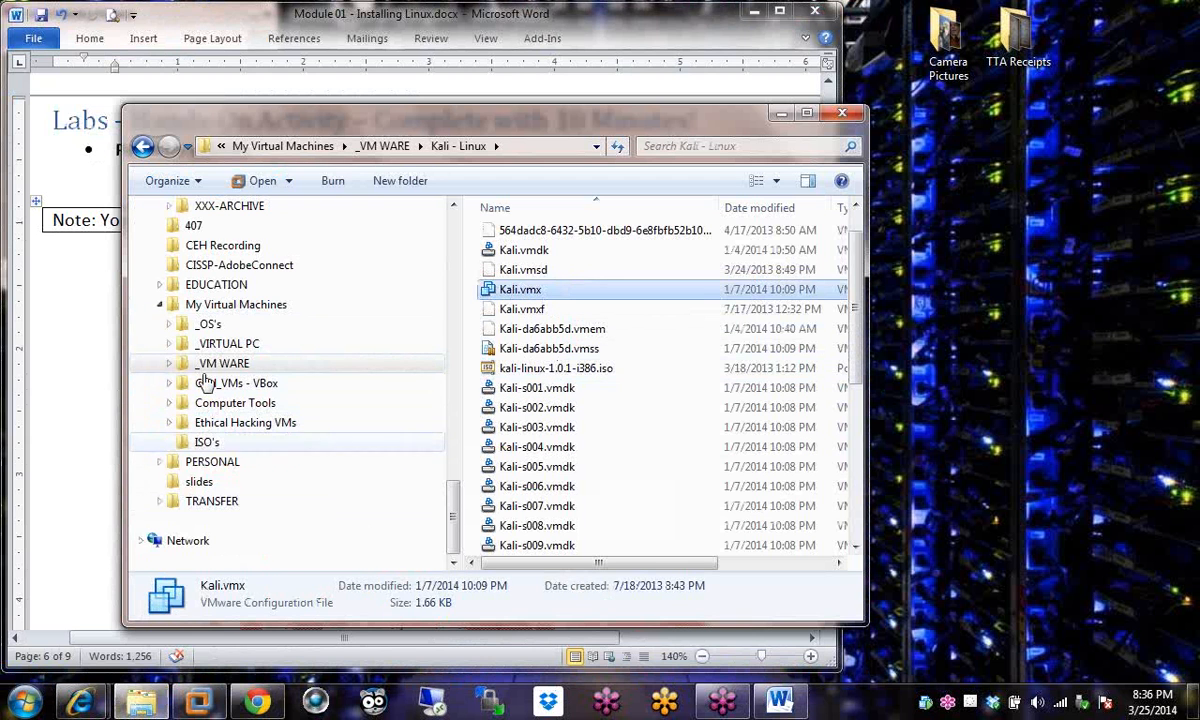
drag(450, 495, 361, 253)
click(195, 324)
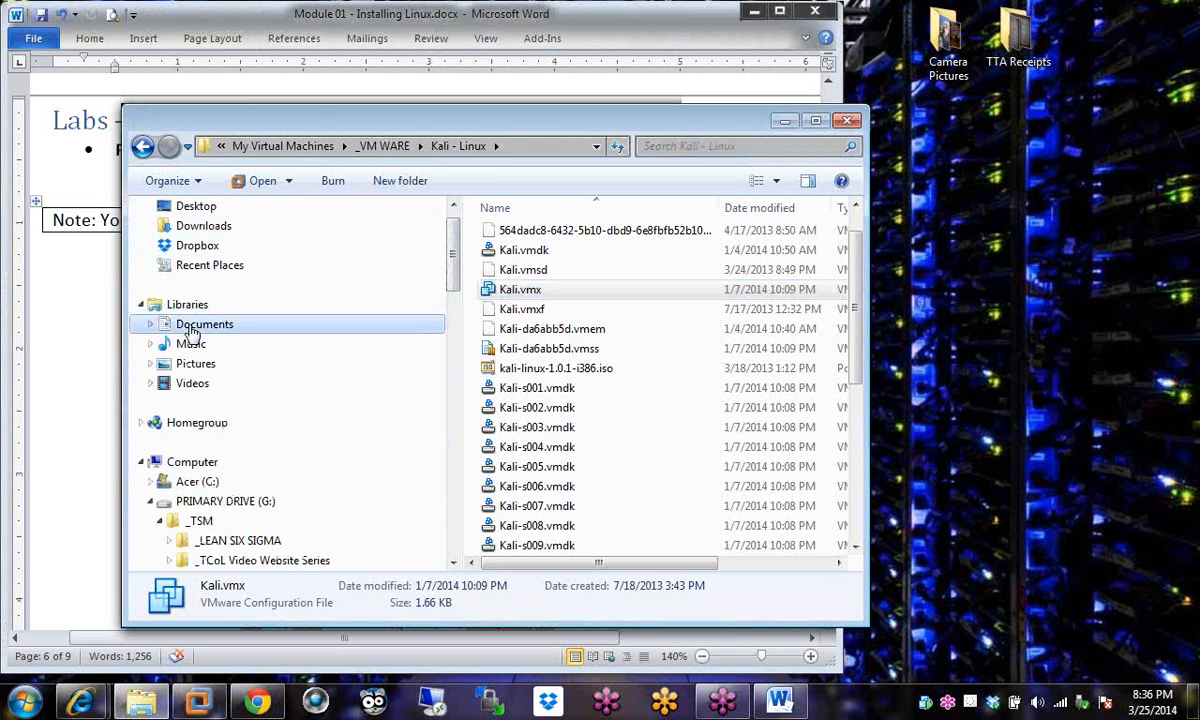
double_click(772, 305)
click(503, 322)
double_click(503, 322)
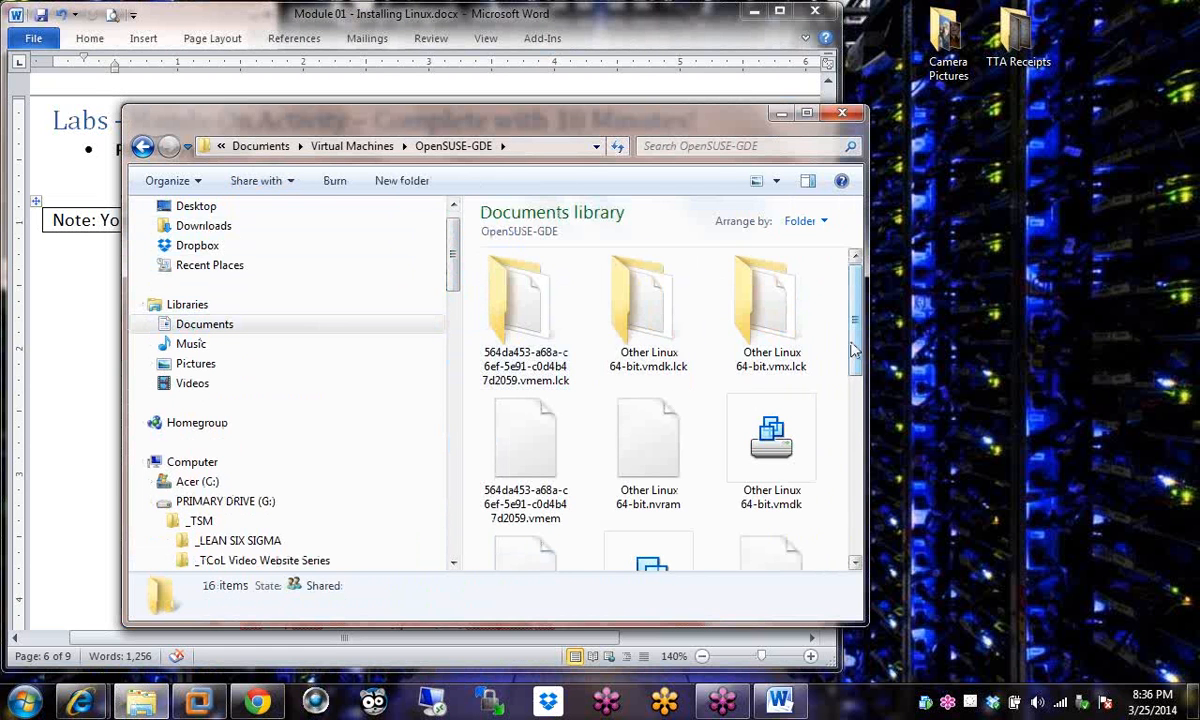
Examine the virtual machine's files, select Other Linux 64-bit.vmdk to view its details, and minimize the folder window.
scroll(855, 368, down, 1)
scroll(855, 368, down, 1)
click(797, 301)
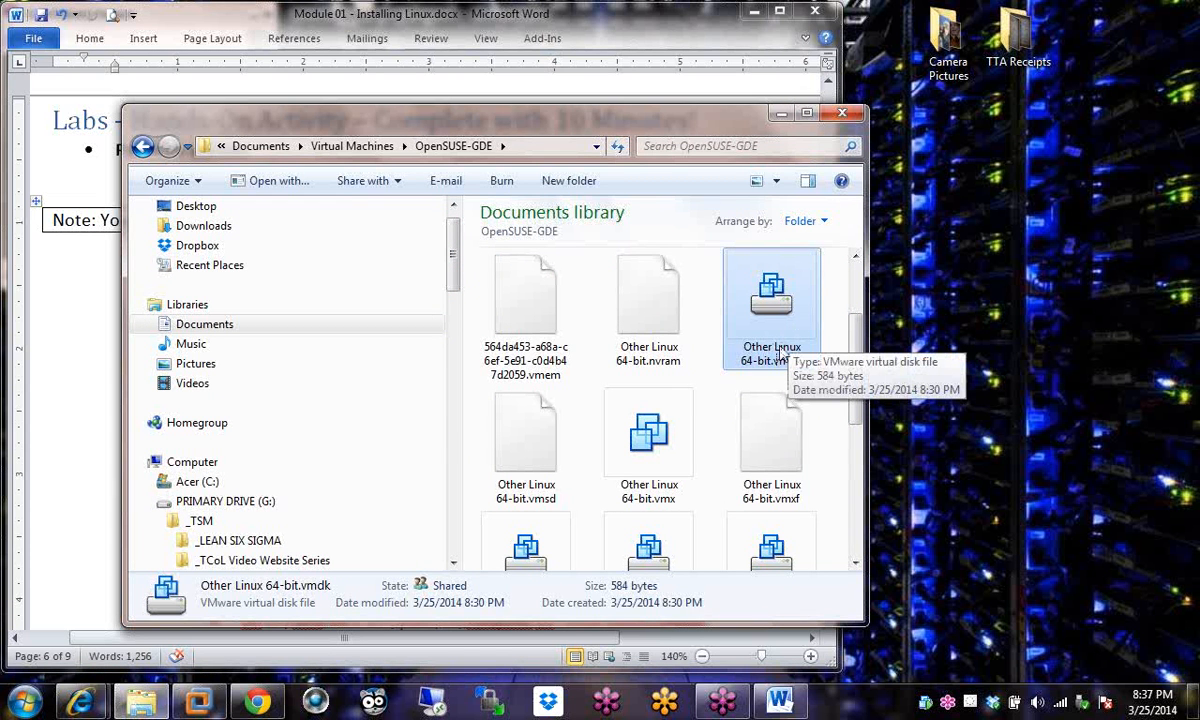
click(782, 115)
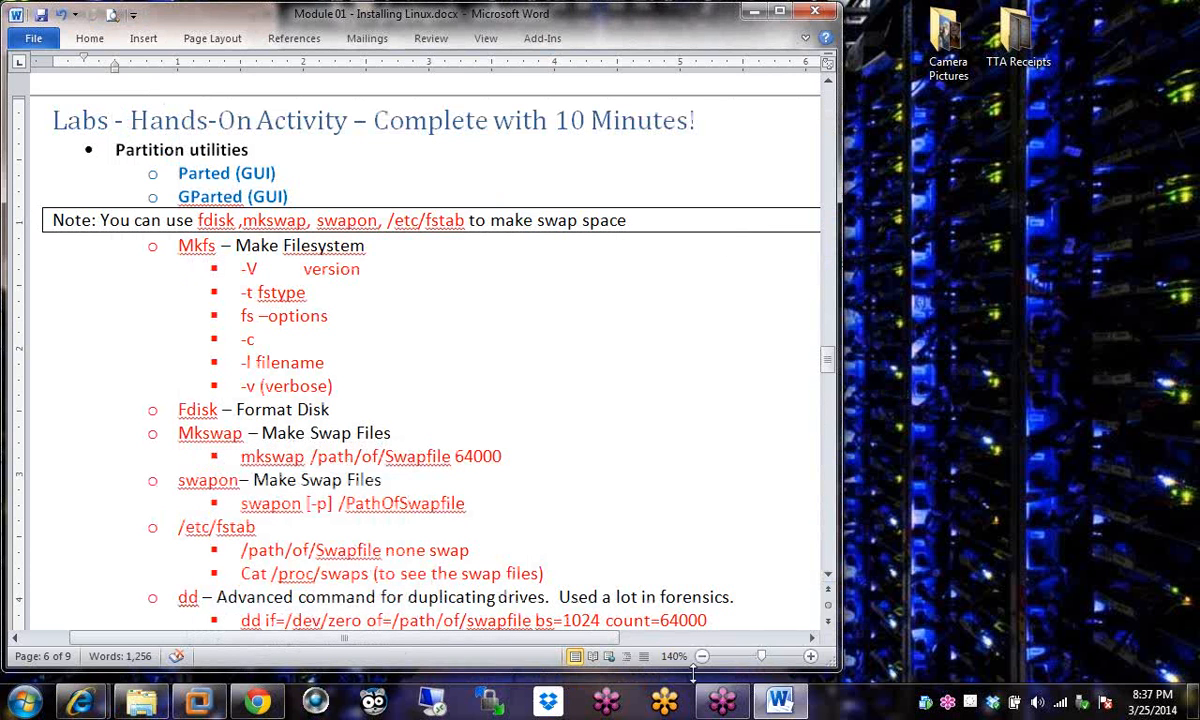
Switch back to VMware Workstation and highlight openSUSE 13.1 KDE Live in the boot menu.
click(200, 704)
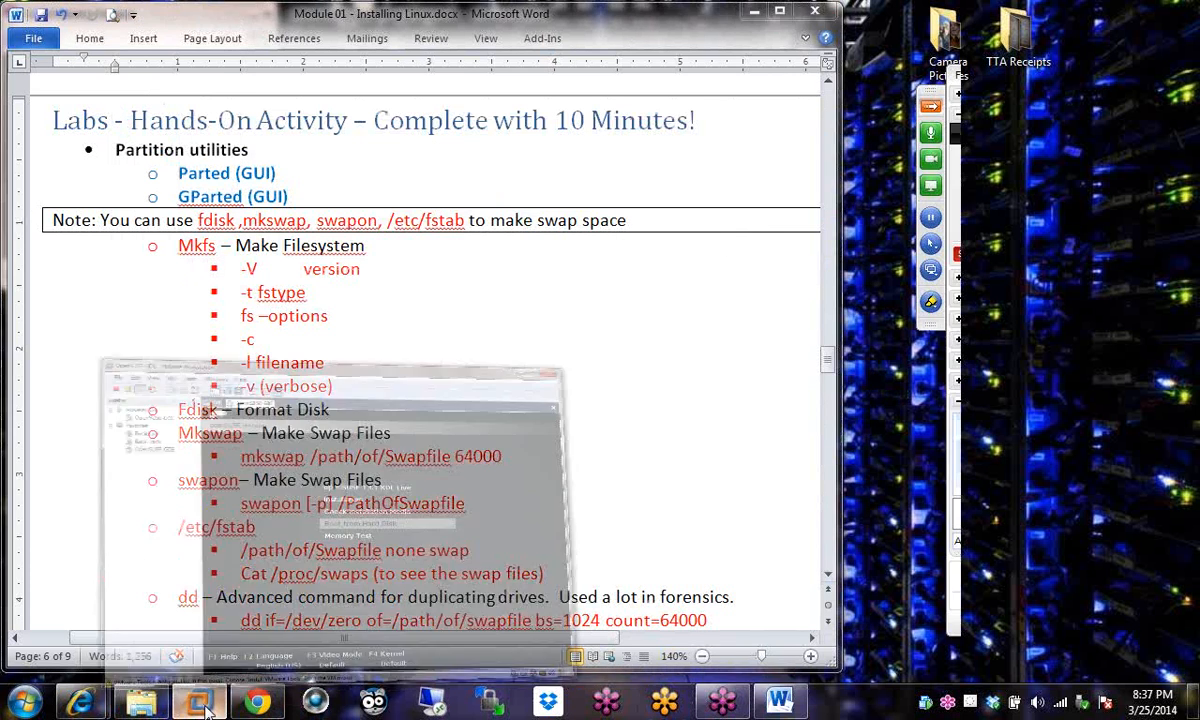
click(575, 420)
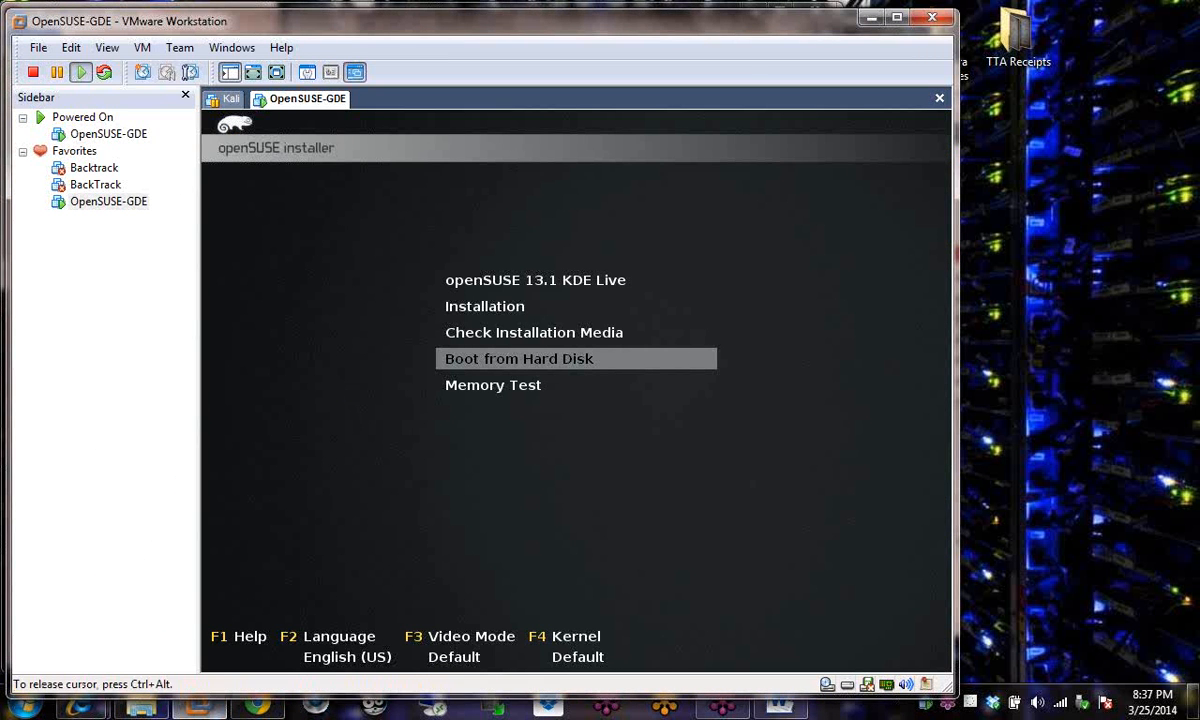
key(Up)
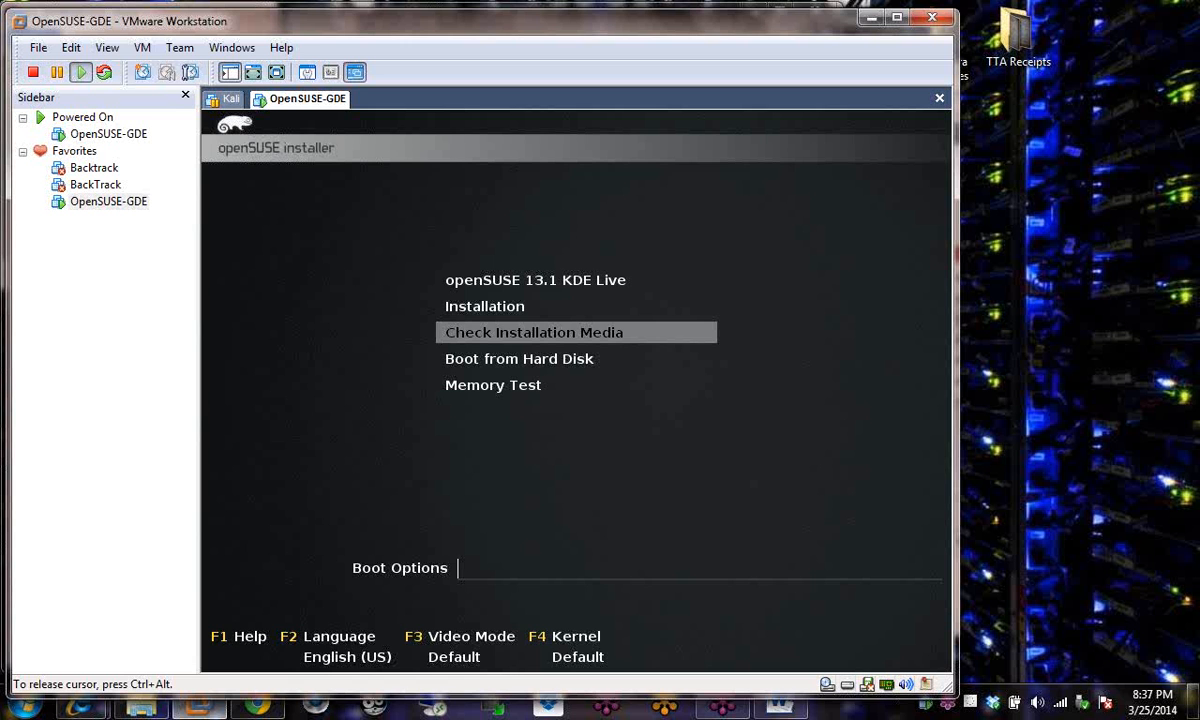
key(Up)
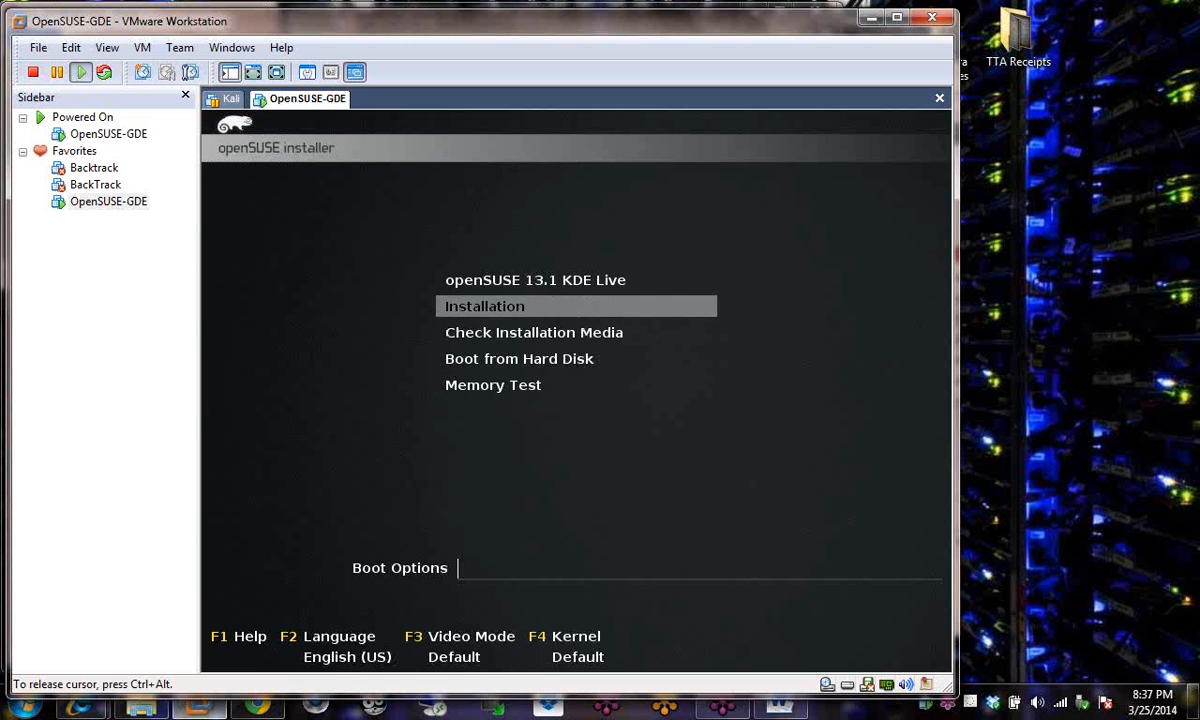
key(Up)
key(Down)
key(Up)
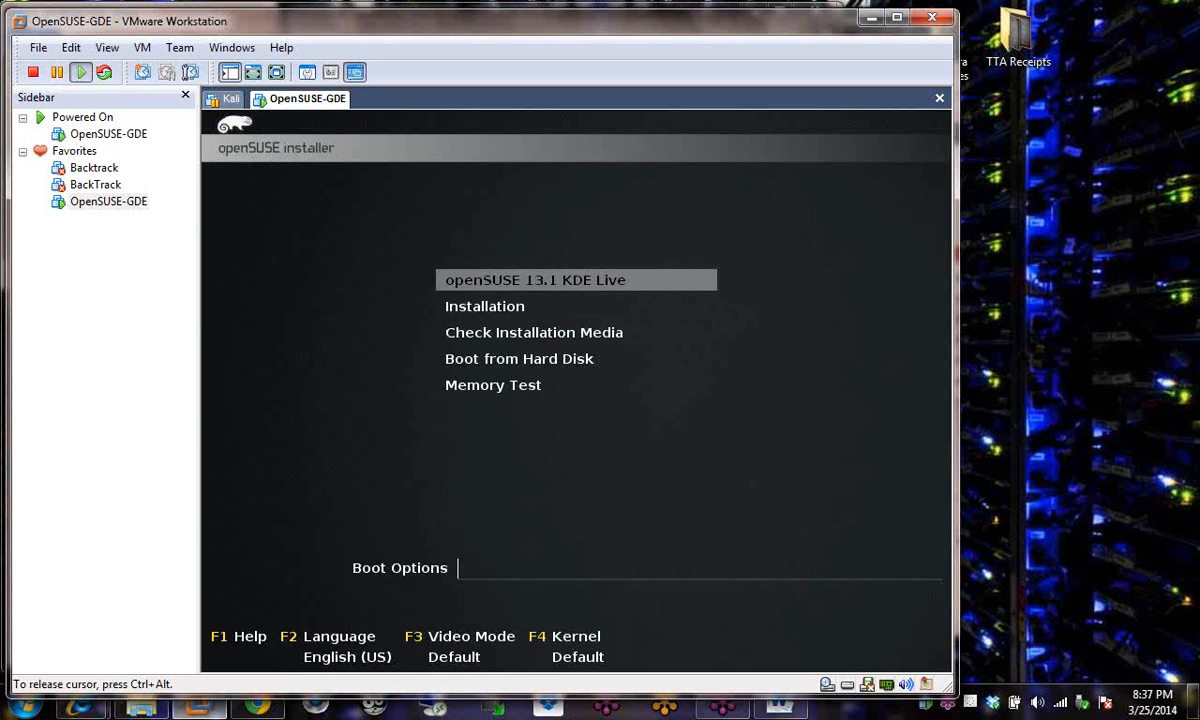
key(ctrl+alt)
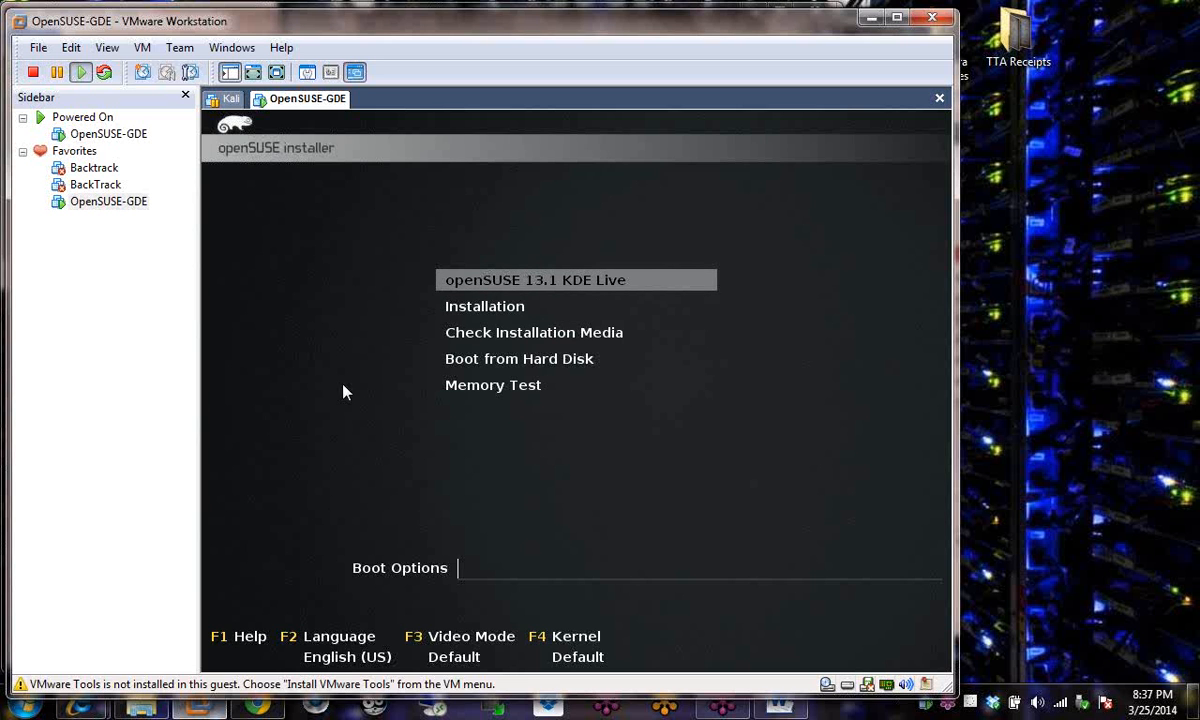
Switch to the Word lesson document and review the CD/DVD, ISO file and Live CD entries under Installation types.
click(780, 707)
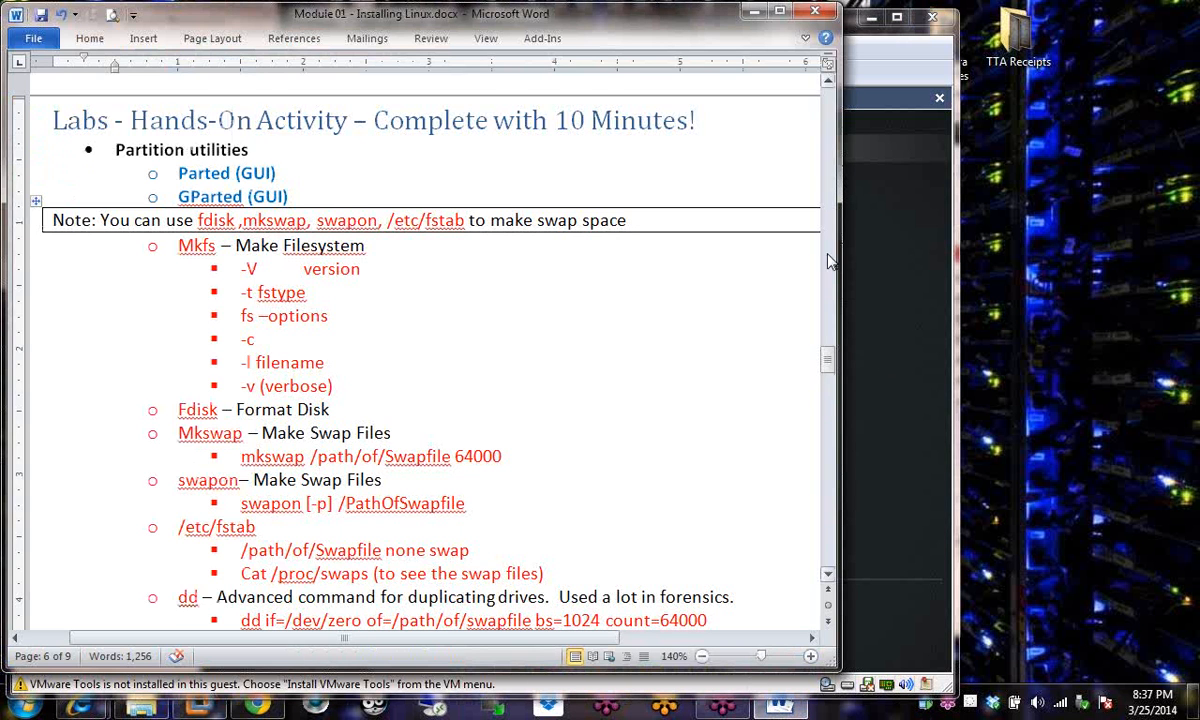
scroll(775, 238, up, 15)
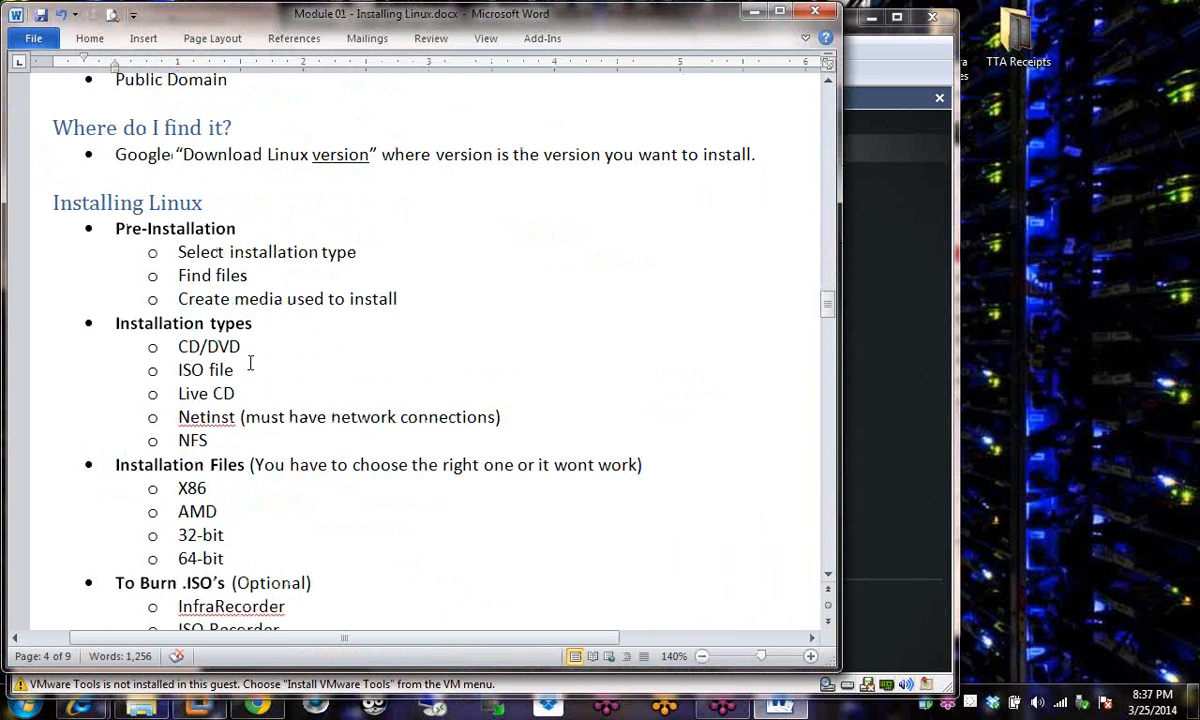
drag(240, 371, 180, 347)
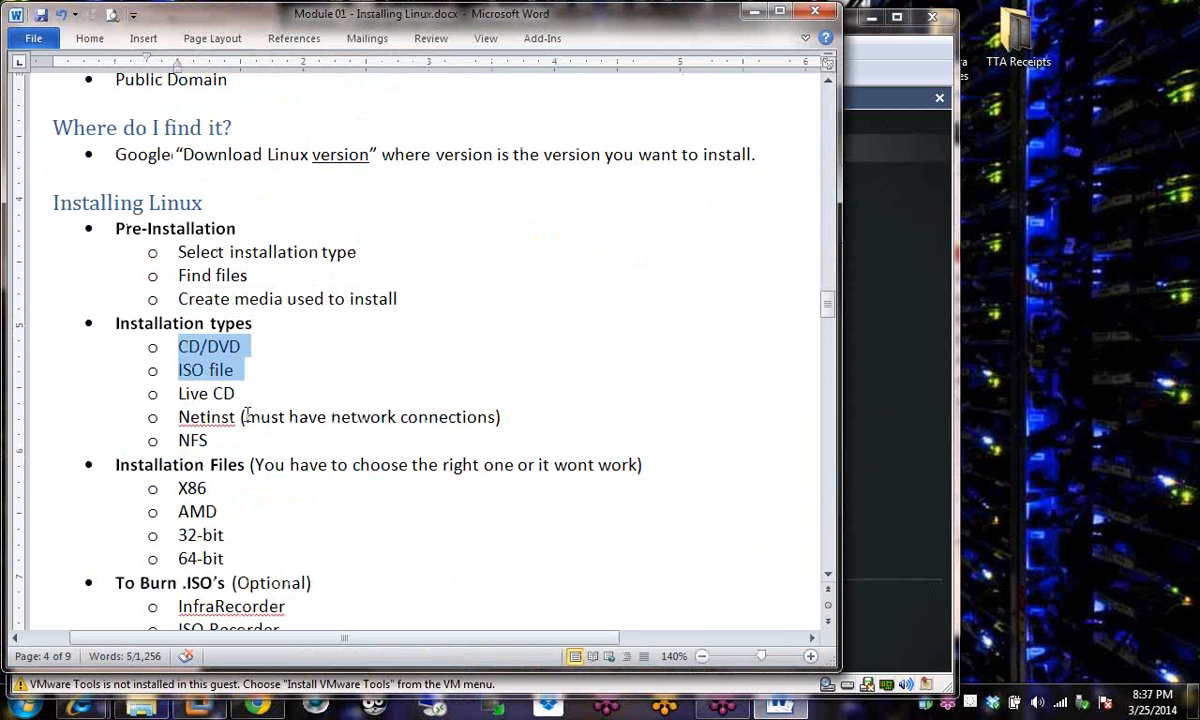
drag(246, 394, 175, 393)
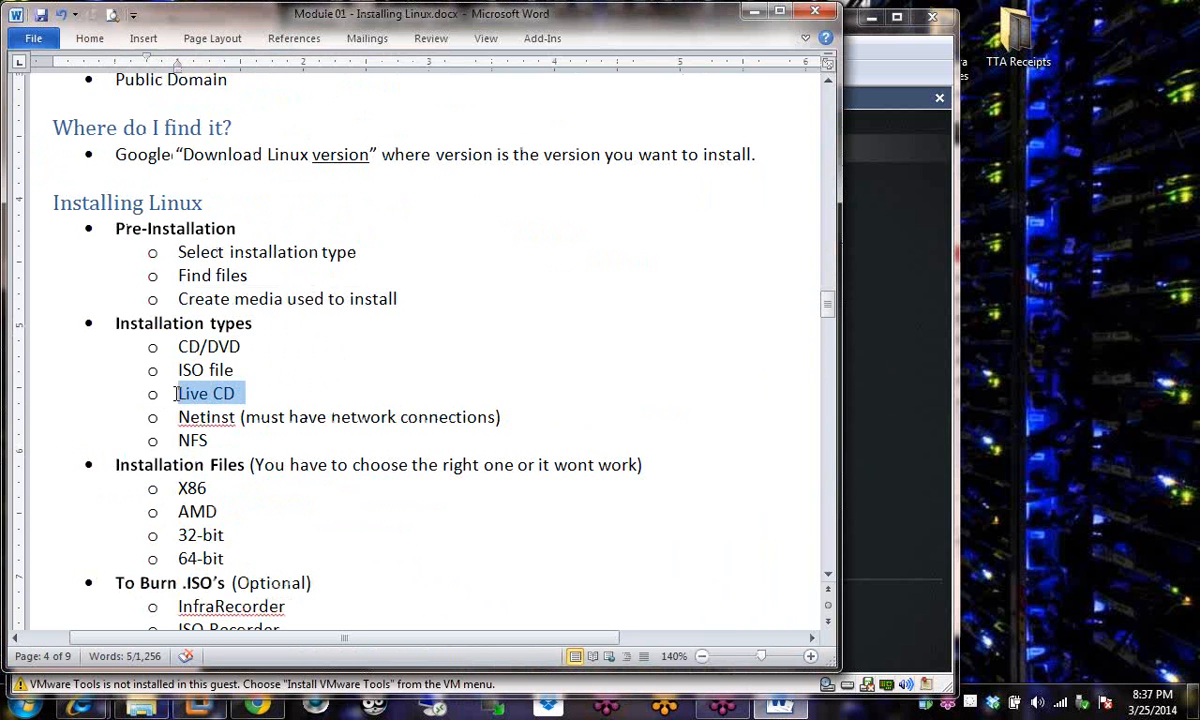
Move the Live CD entry above ISO file in the Installation types list.
click(272, 392)
drag(248, 346, 178, 346)
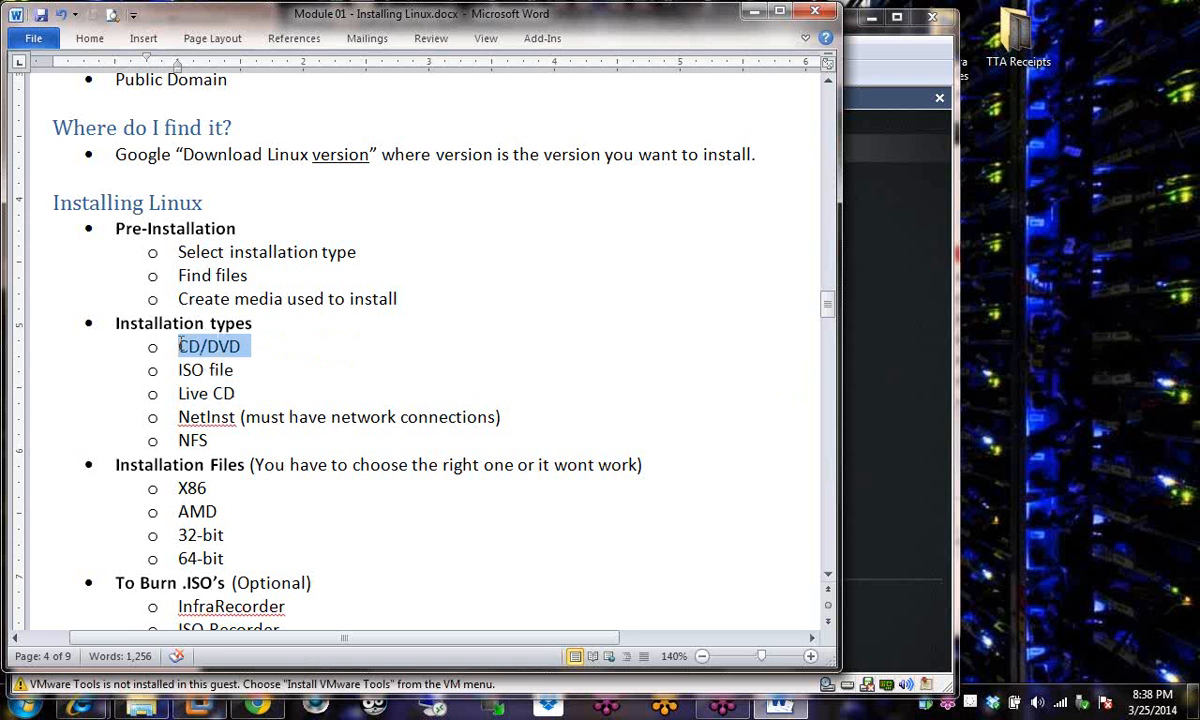
drag(246, 394, 179, 370)
click(240, 394)
click(239, 370)
key(Return)
click(180, 417)
key(Delete)
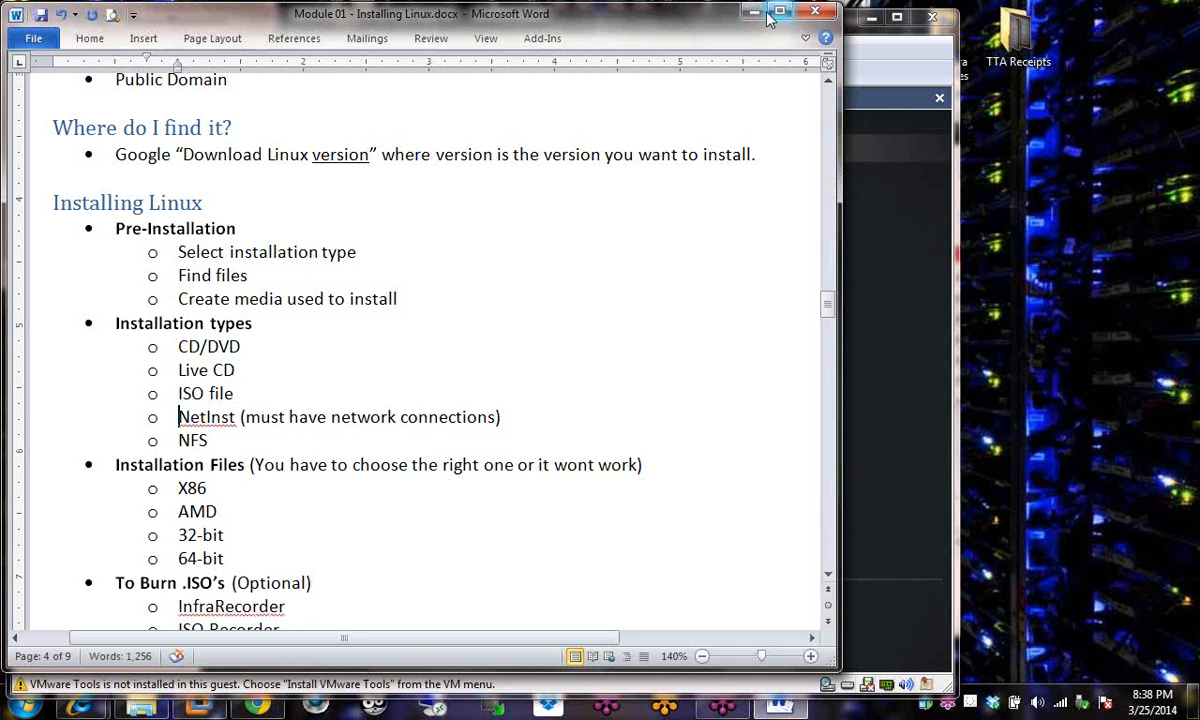
Return to the openSUSE boot menu in VMware Workstation, browse the installer's language choices, and close the list without choosing another language.
click(755, 12)
click(331, 436)
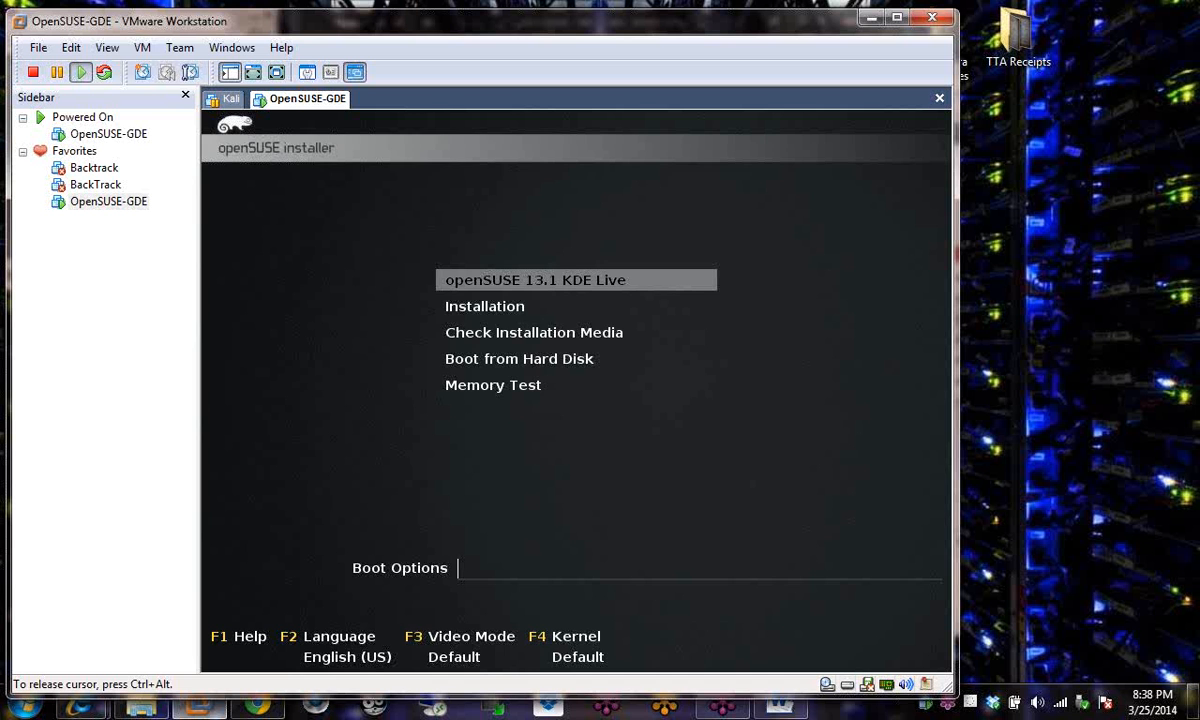
key(F2)
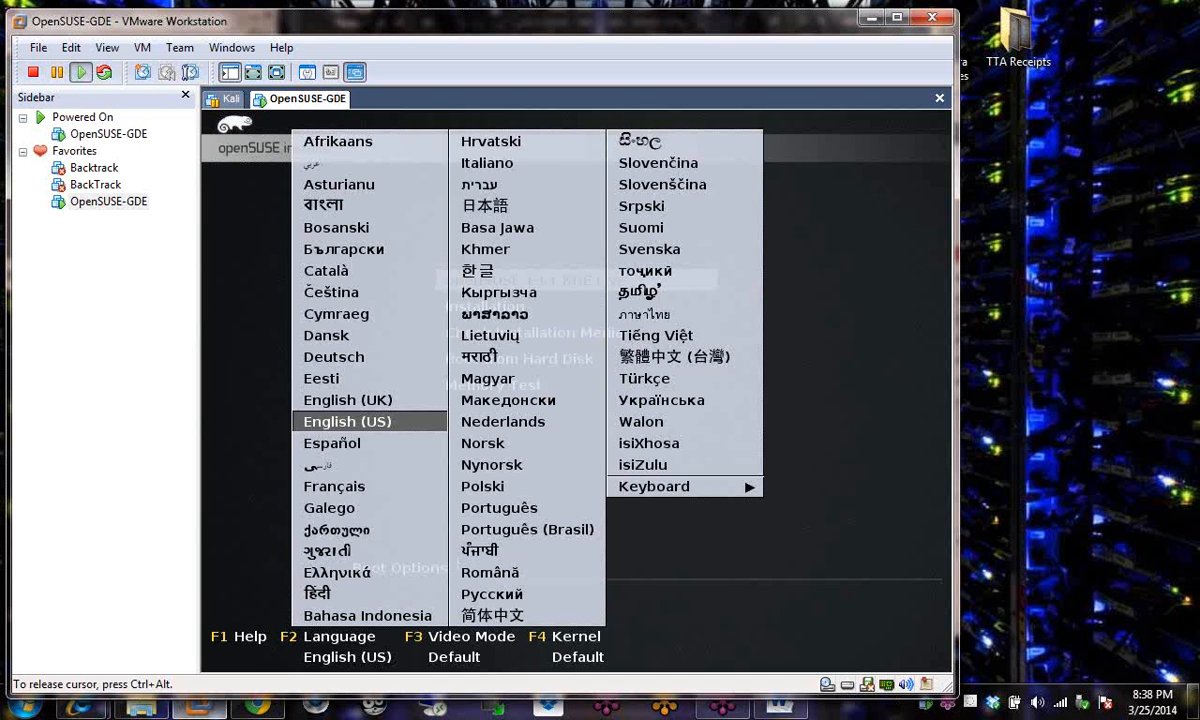
key(Down)
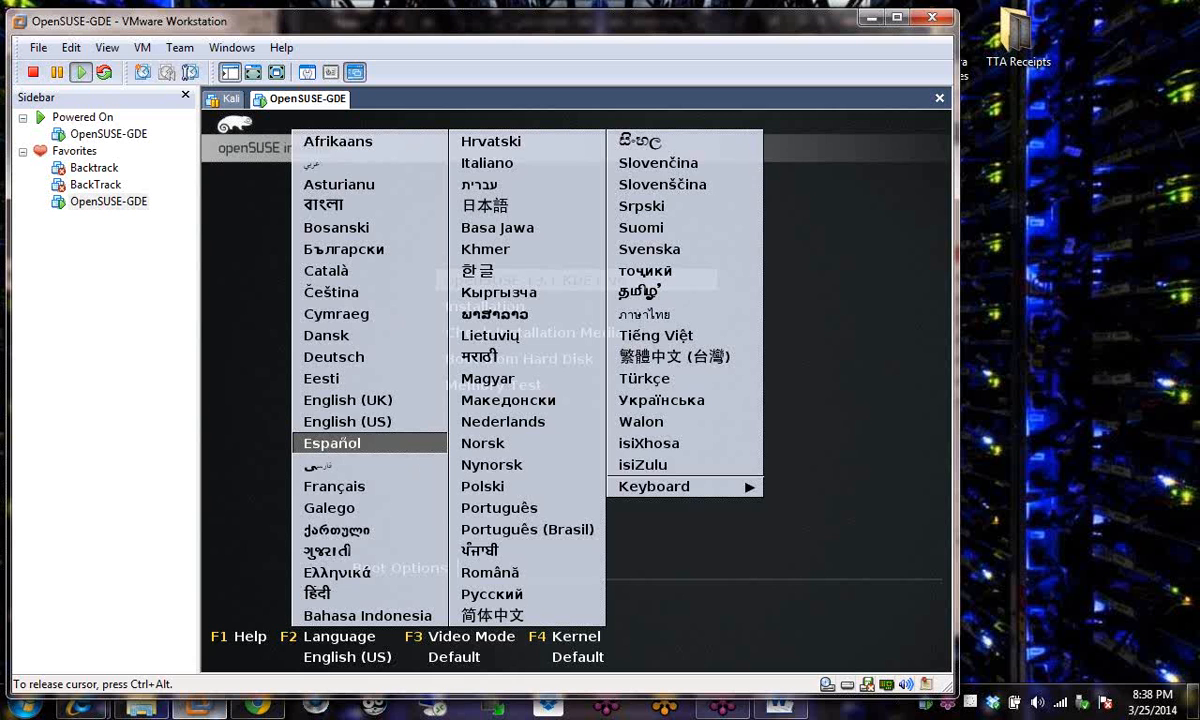
key(Down)
key(Down)
key(Down)
key(Down)
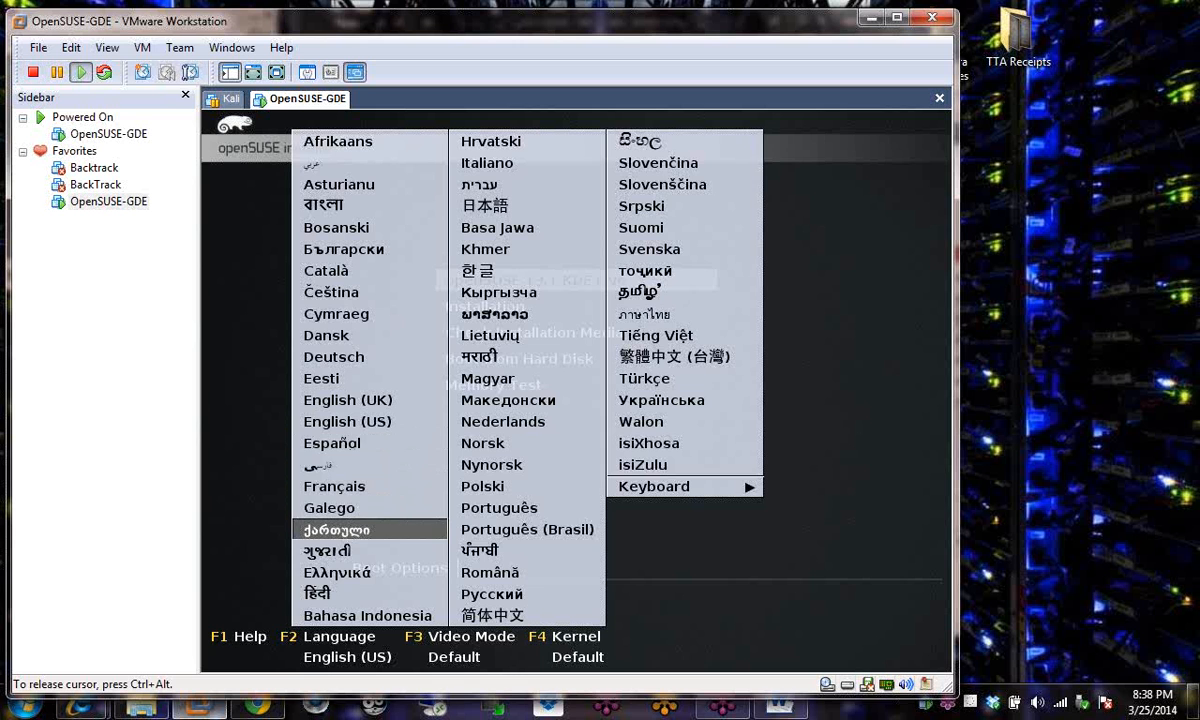
key(Right)
key(Up)
key(Left)
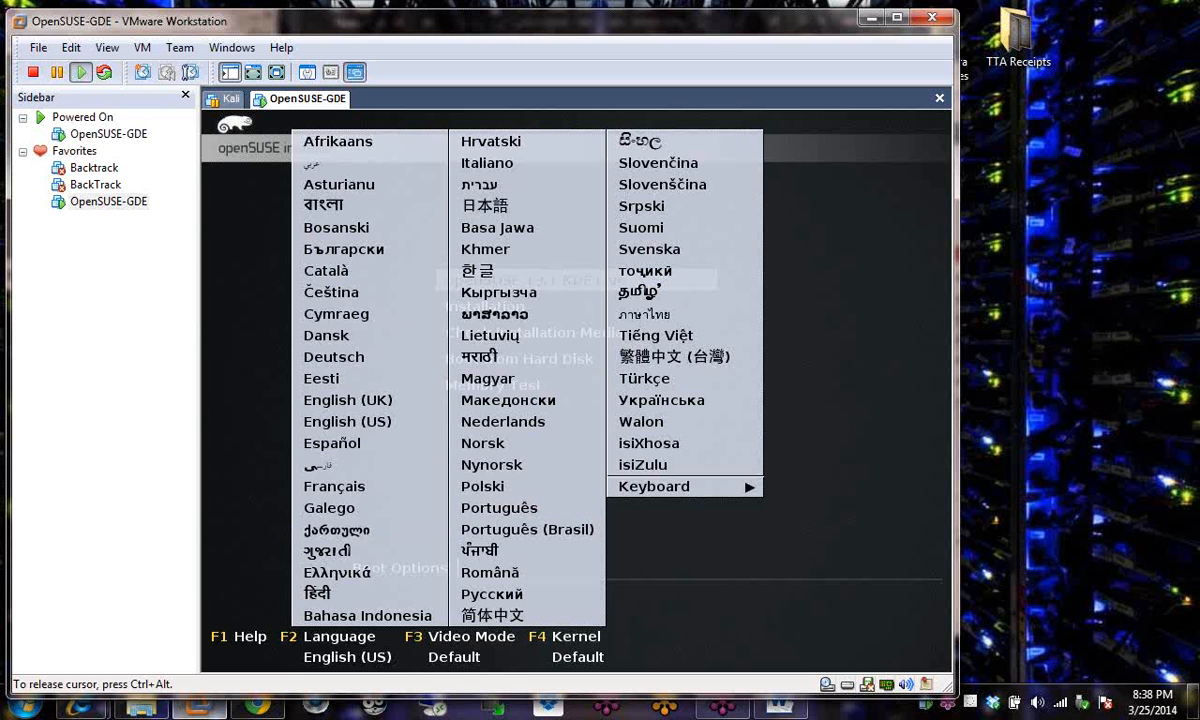
key(Right)
key(Up)
key(Up)
key(Up)
key(Up)
key(Up)
key(Up)
key(Up)
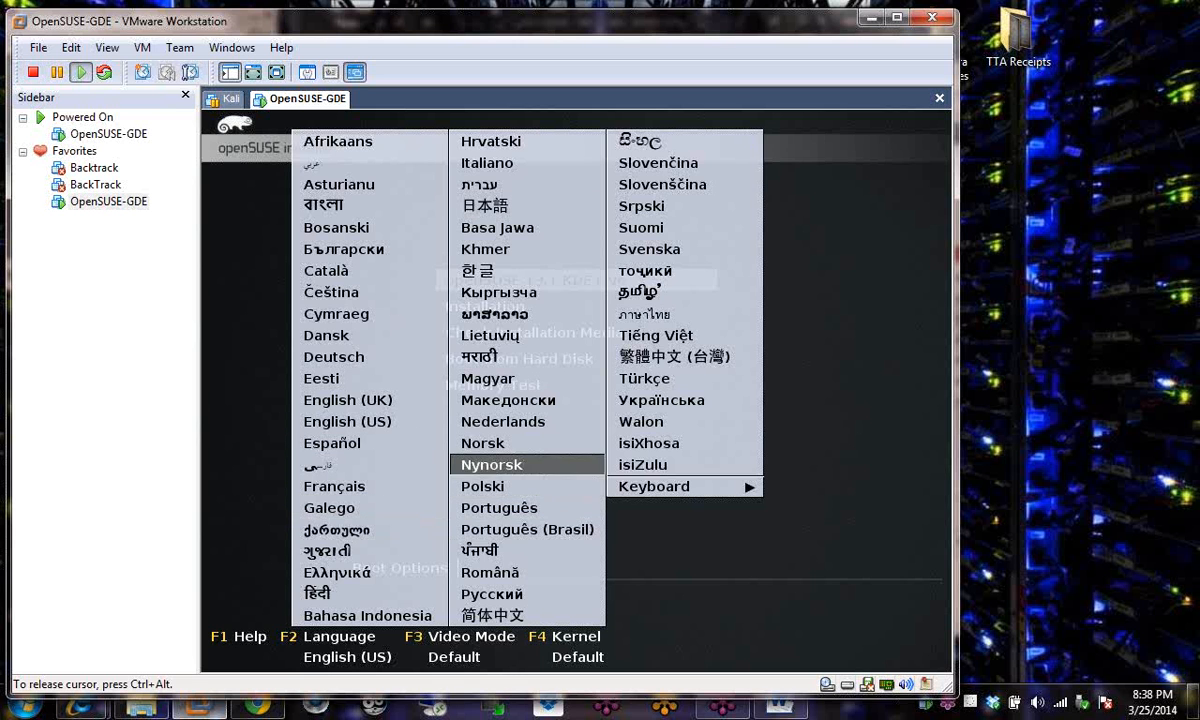
key(Up)
key(Up)
key(Up)
key(Up)
key(Up)
key(Up)
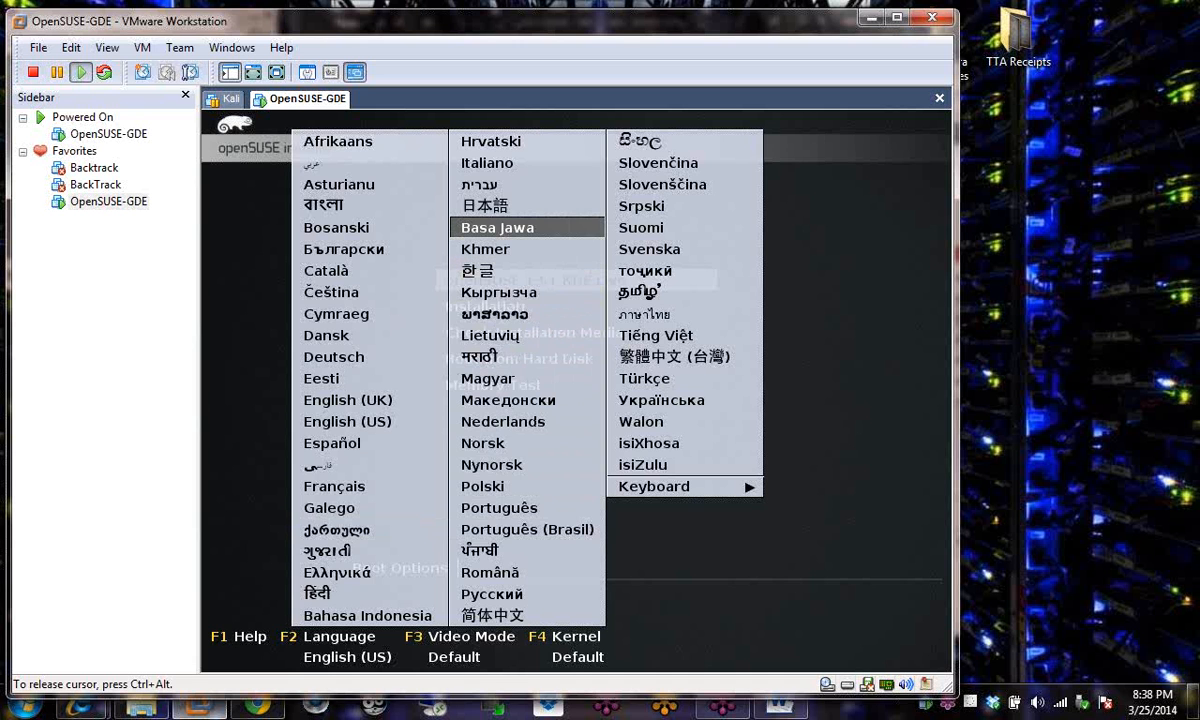
key(Left)
key(Down)
key(Down)
key(Down)
key(Down)
key(Down)
key(Down)
key(Down)
key(Escape)
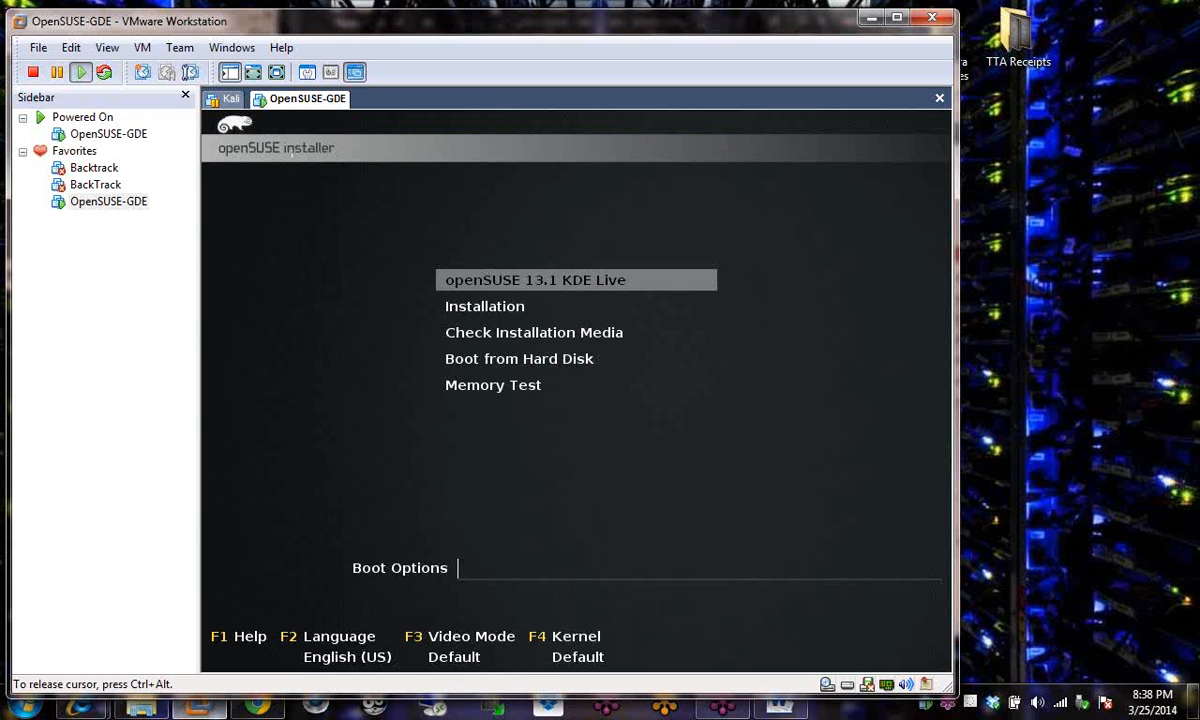
Examine the boot menu's video mode choices up to Text Mode, and close the list without changing the mode.
key(F3)
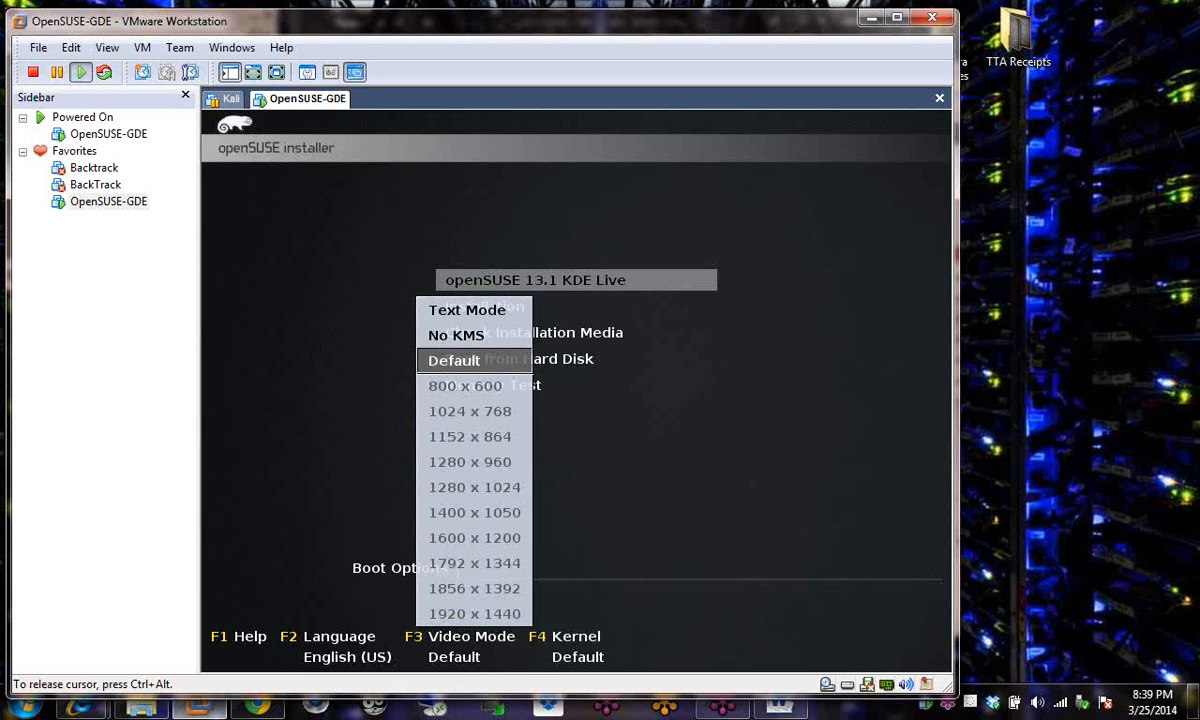
key(Up)
key(Up)
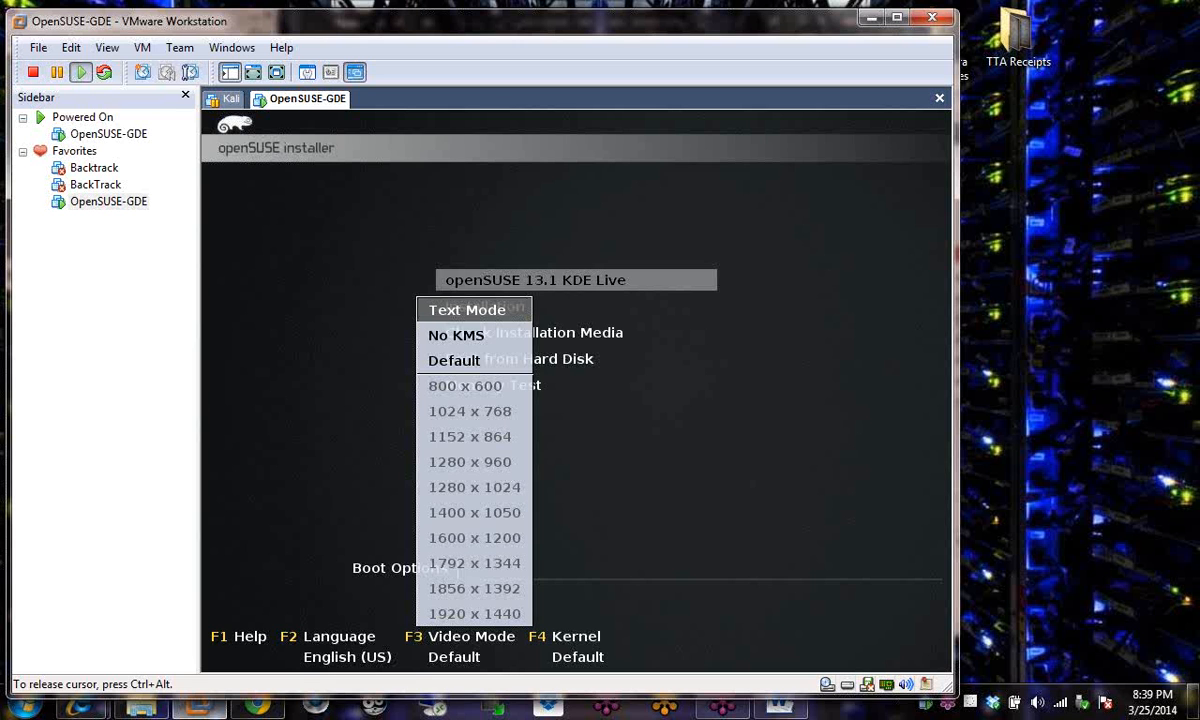
key(Escape)
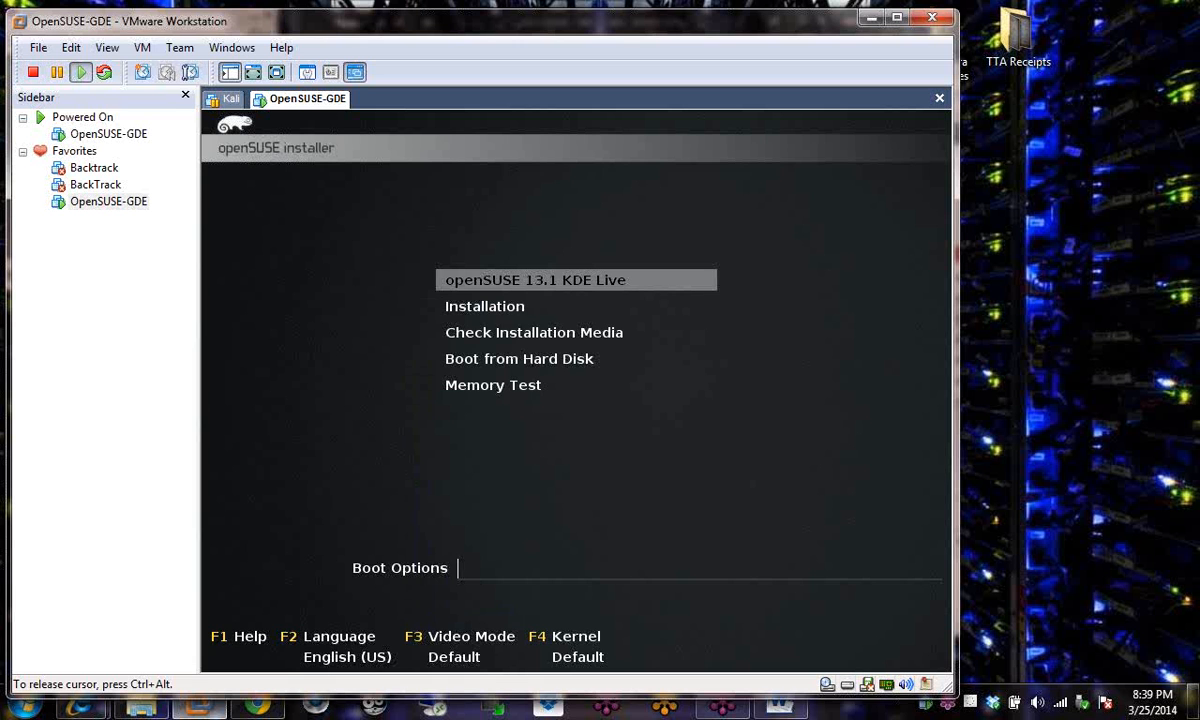
Examine the boot menu's kernel choices, including Safe Settings and No ACPI, and release the cursor from the virtual machine.
key(F4)
key(Down)
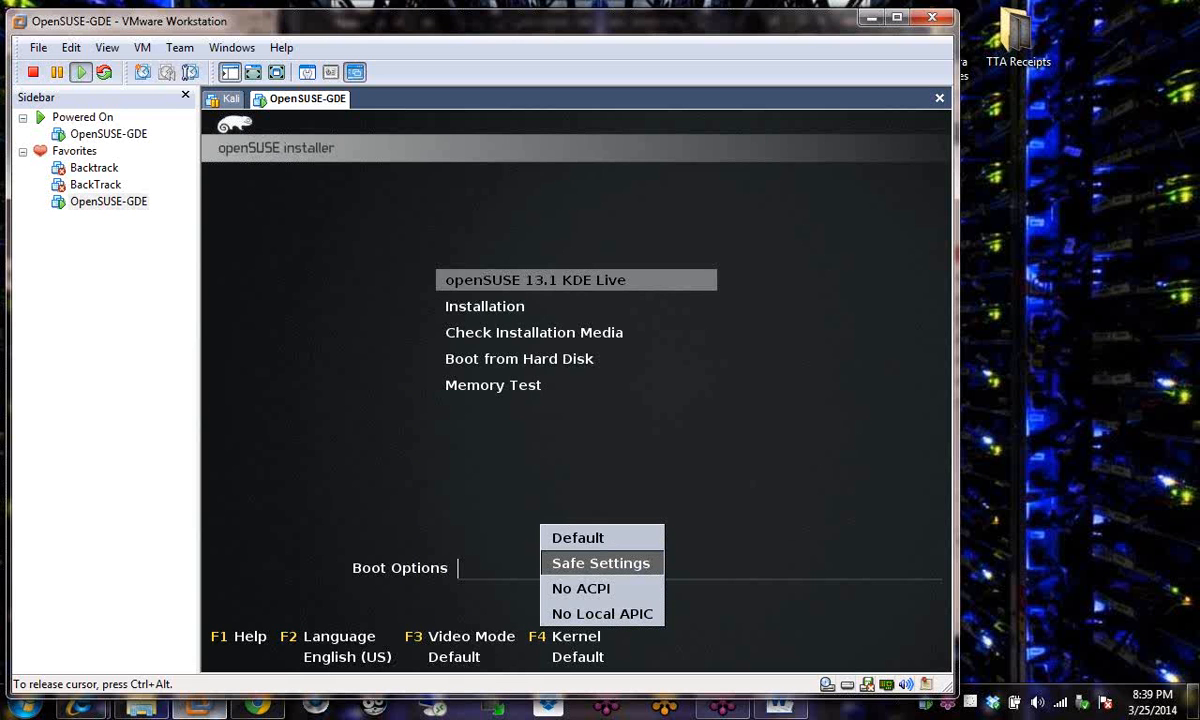
key(Down)
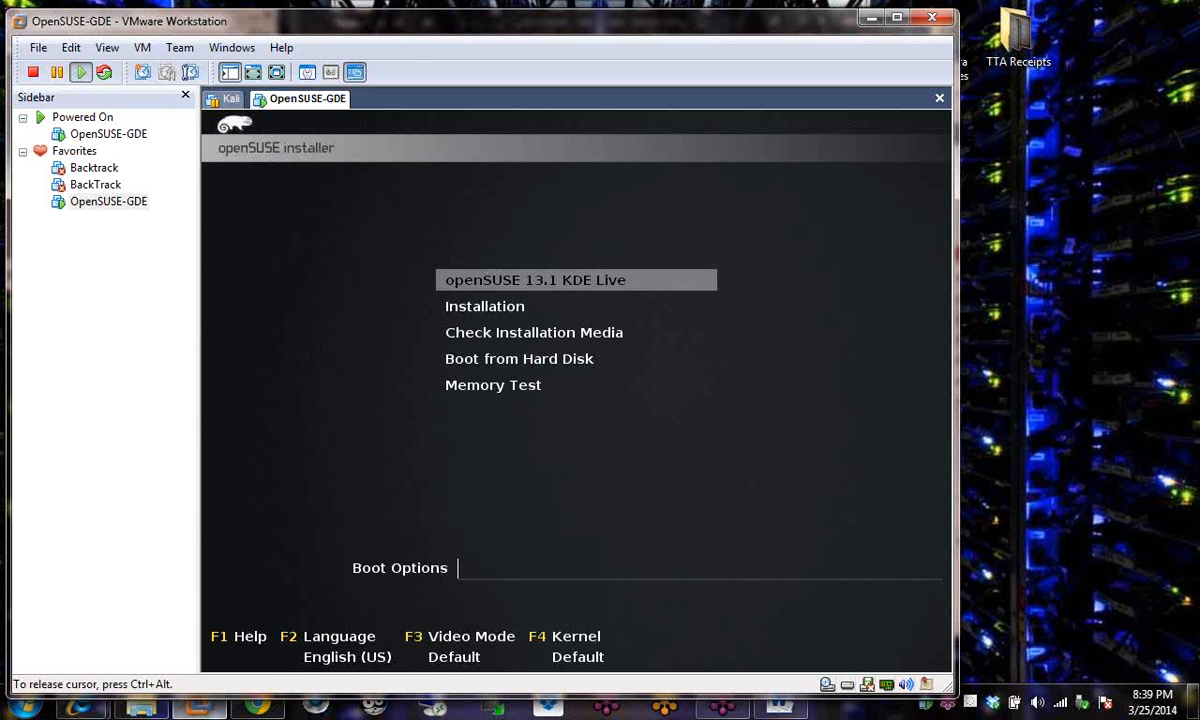
key(ctrl+alt)
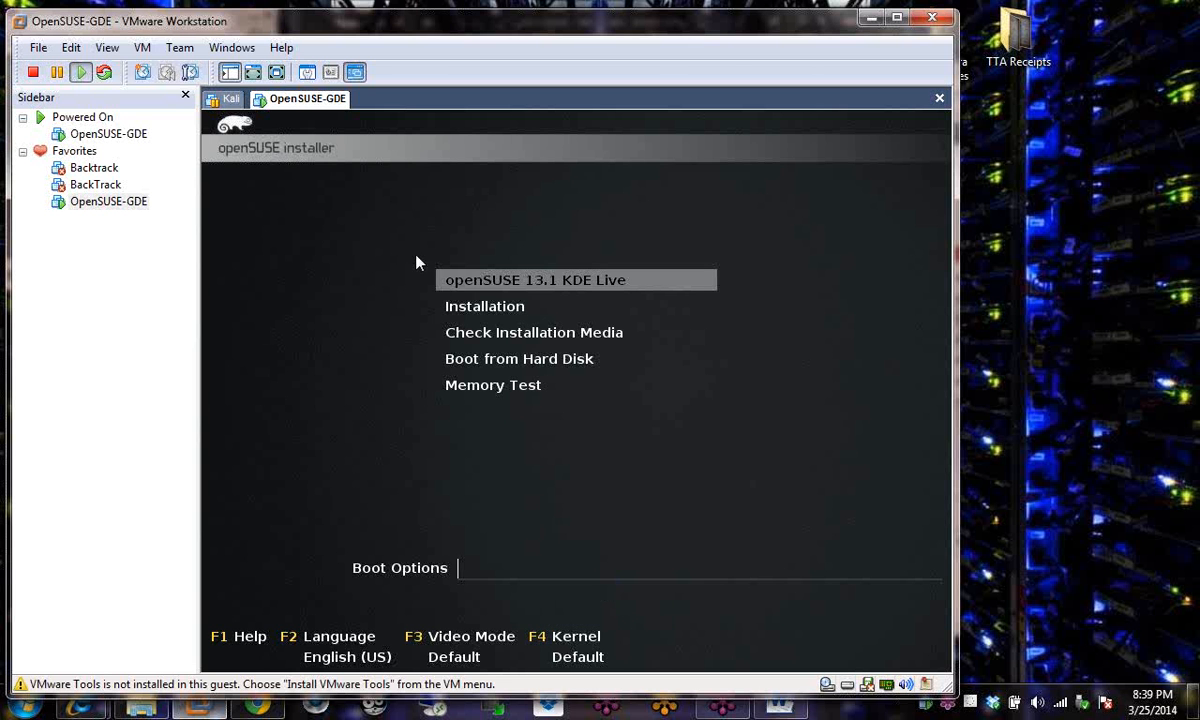
Switch to Chrome, search the web for ACPI, and open the Wikipedia article on Advanced Configuration and Power Interface.
click(872, 17)
click(248, 705)
click(624, 47)
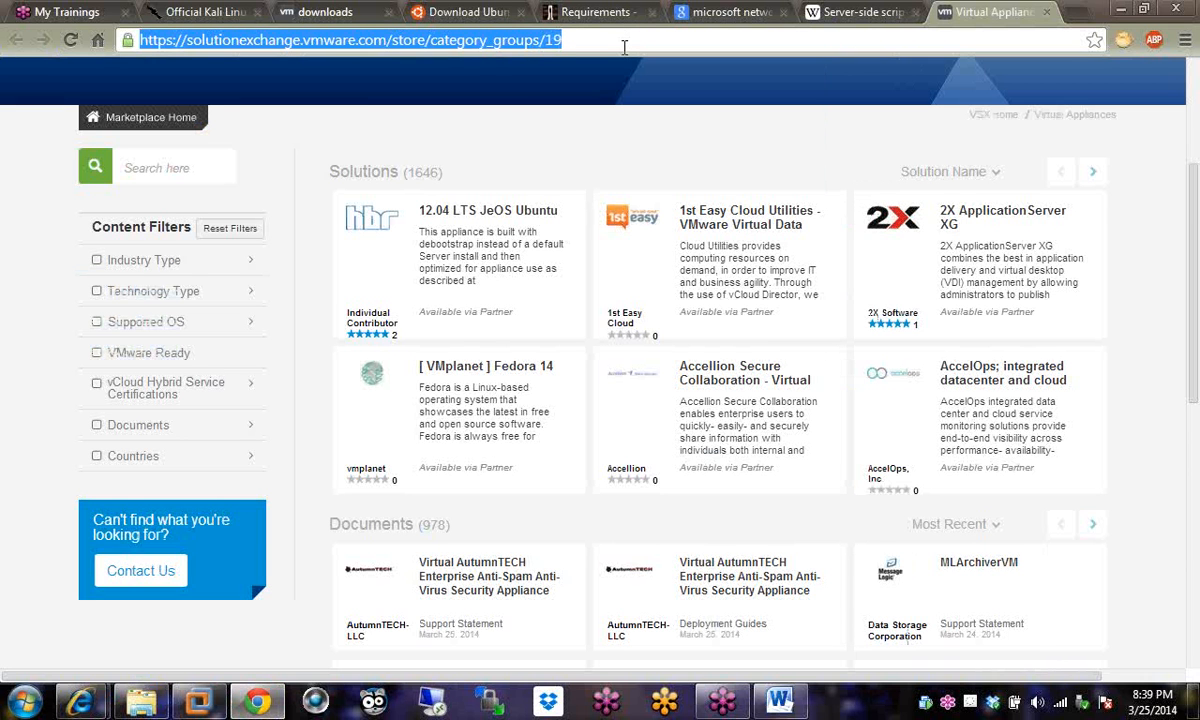
text(ACZ)
key(BackSpace)
text(PI)
key(Return)
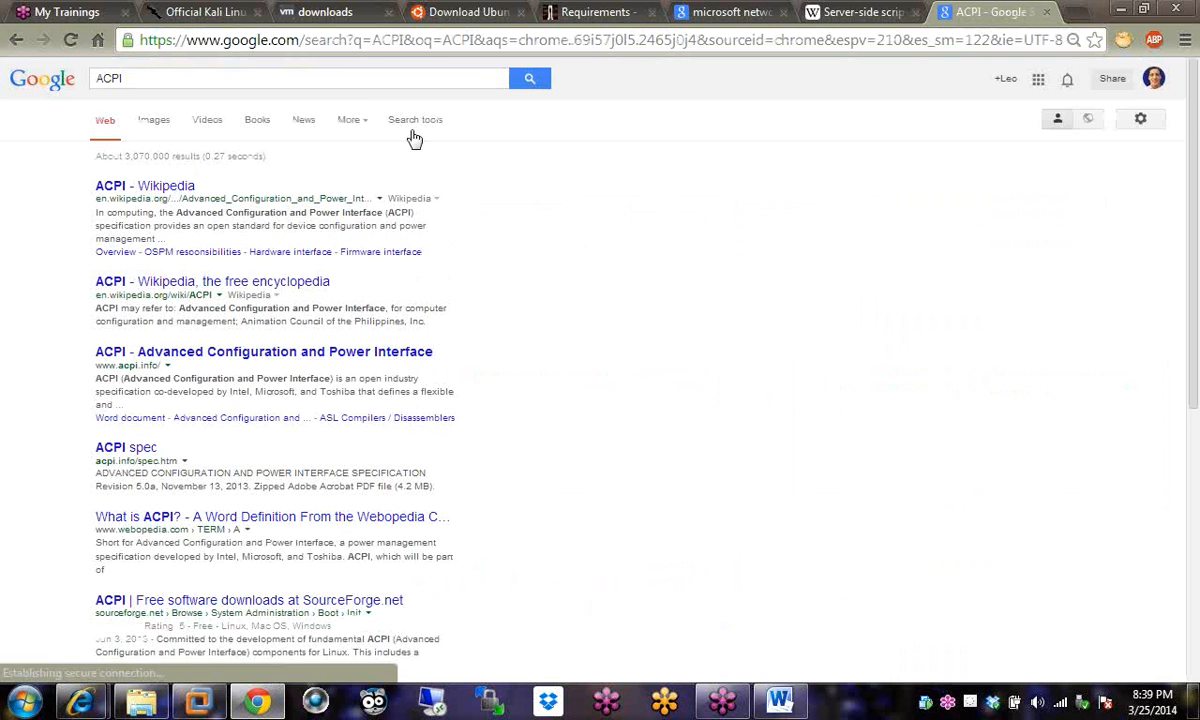
click(150, 189)
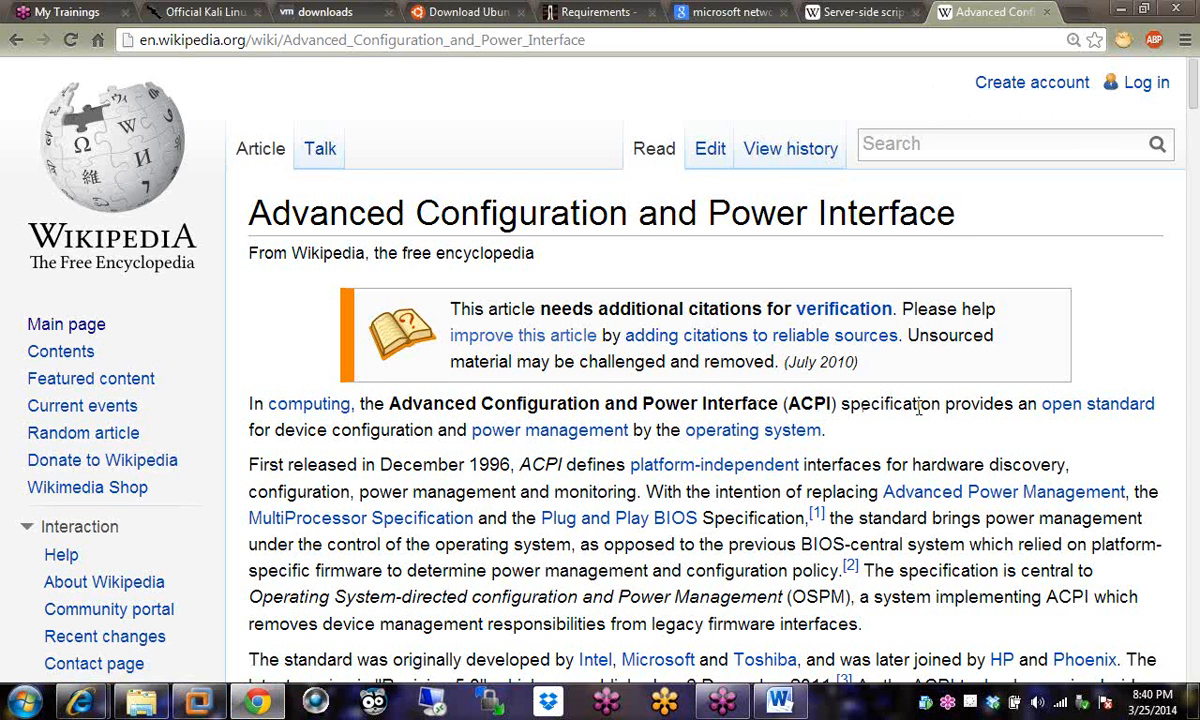
Highlight the article's passages on power management by the operating system, Plug and Play BIOS, and Power Management.
drag(437, 430, 834, 429)
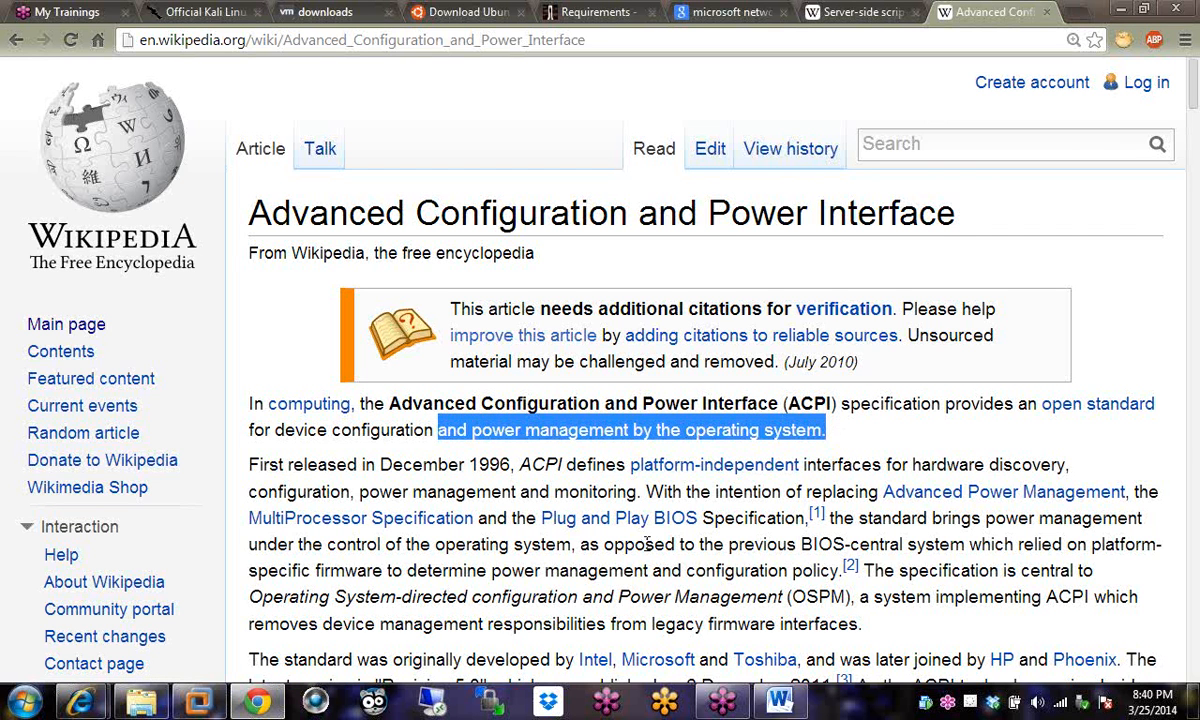
click(737, 518)
drag(737, 518, 537, 518)
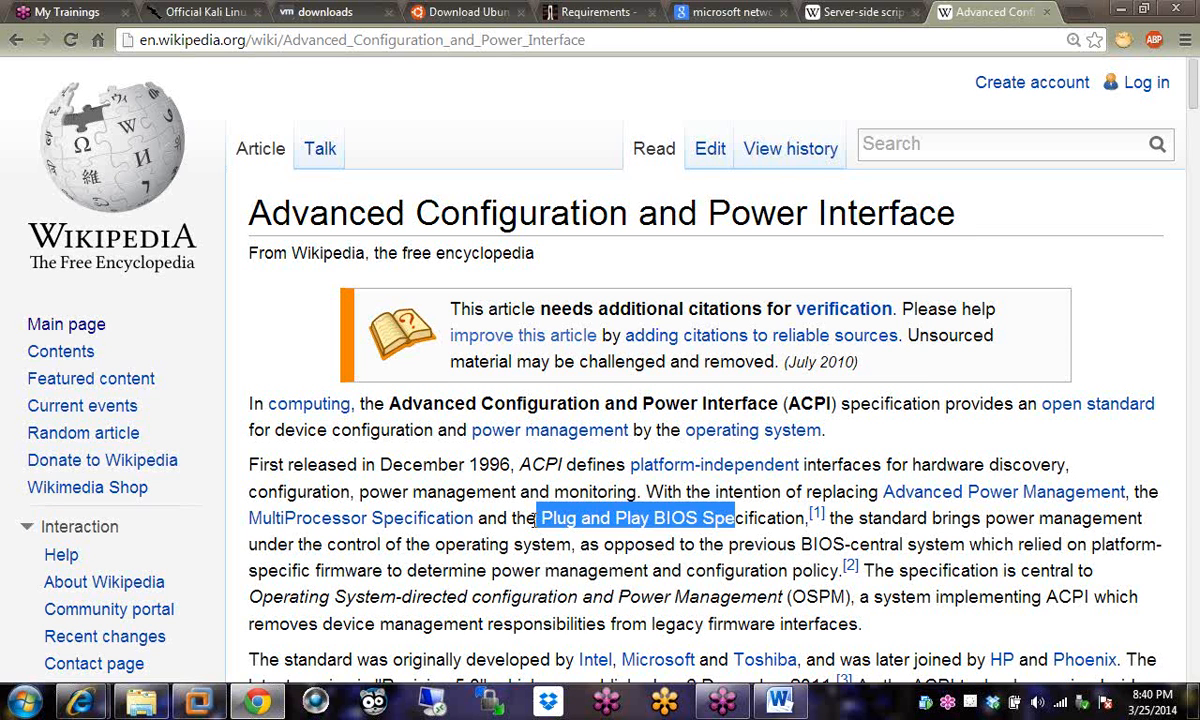
drag(615, 597, 781, 597)
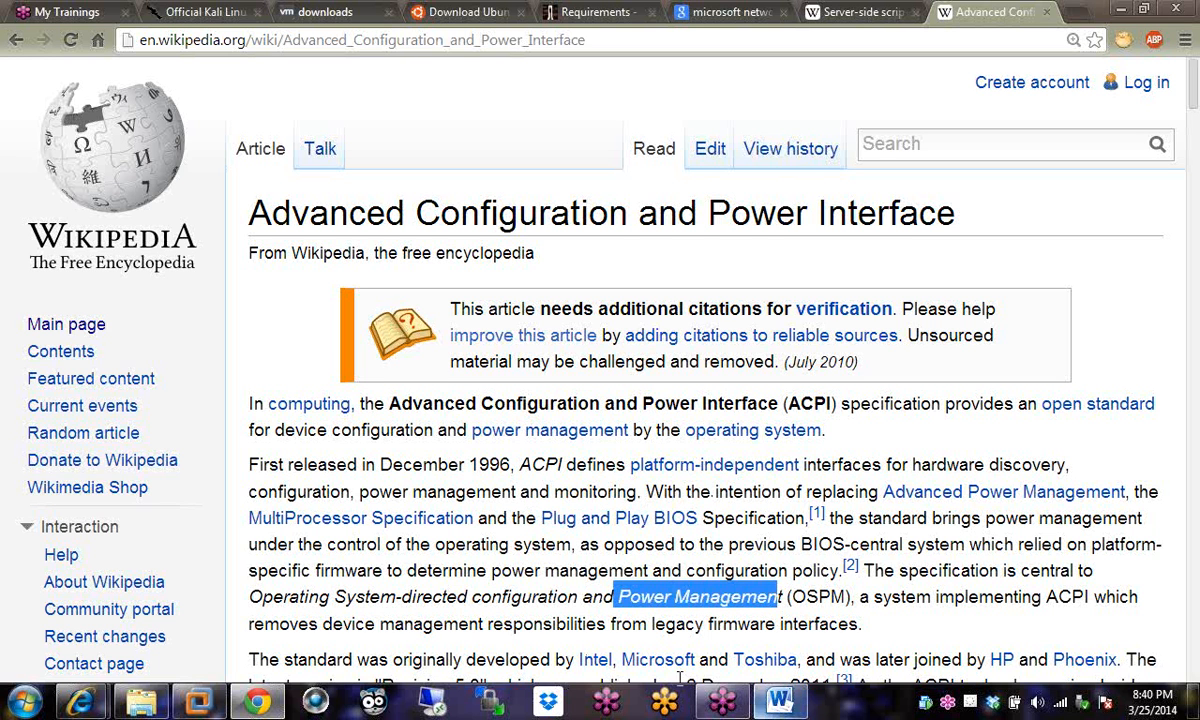
Switch back to VMware Workstation, start Installation from the openSUSE boot menu, and release the cursor from the virtual machine.
click(199, 704)
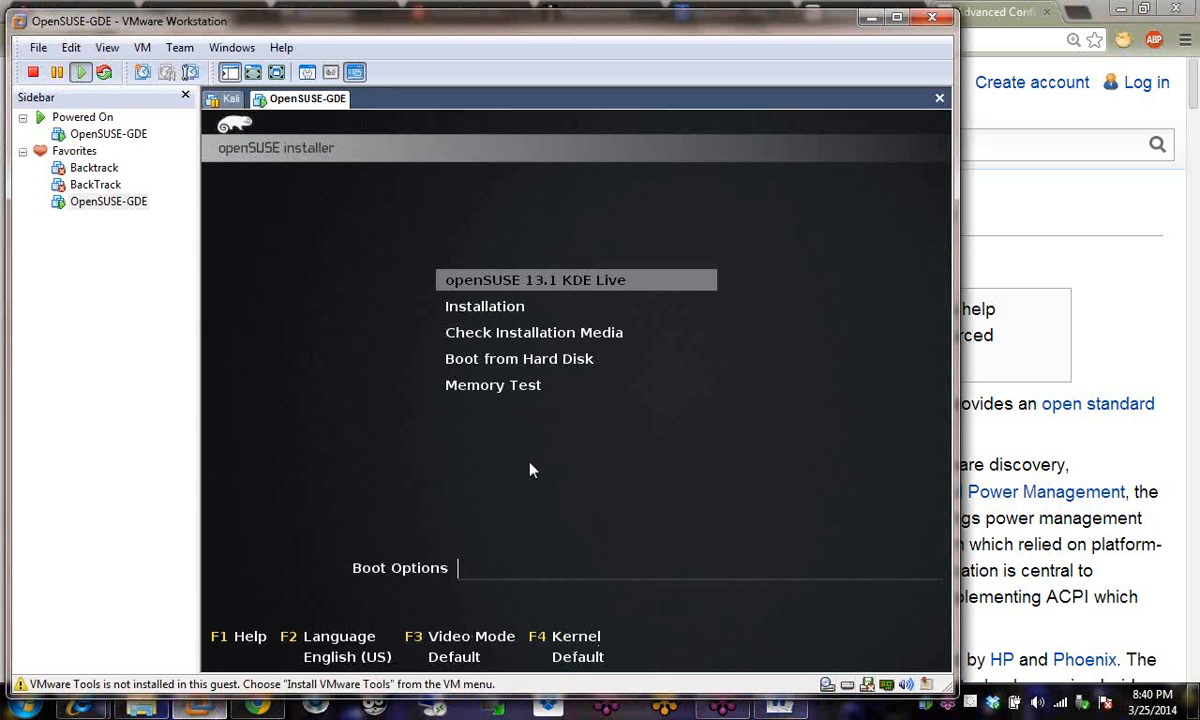
click(433, 359)
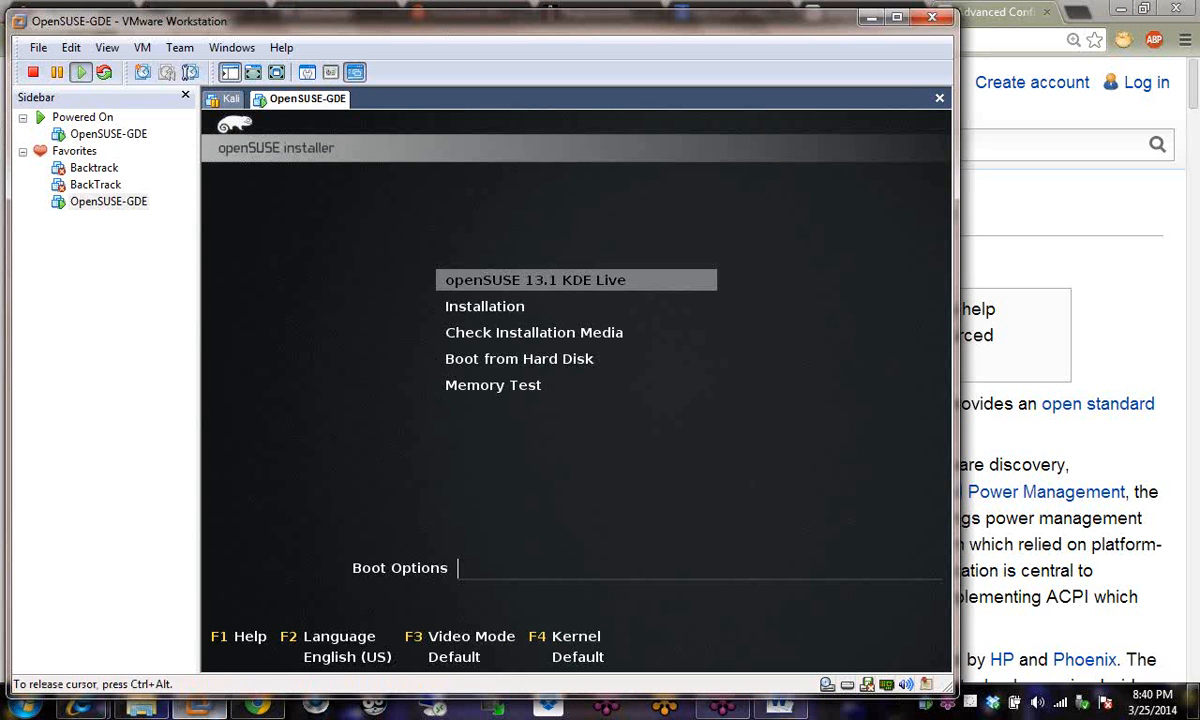
key(Down)
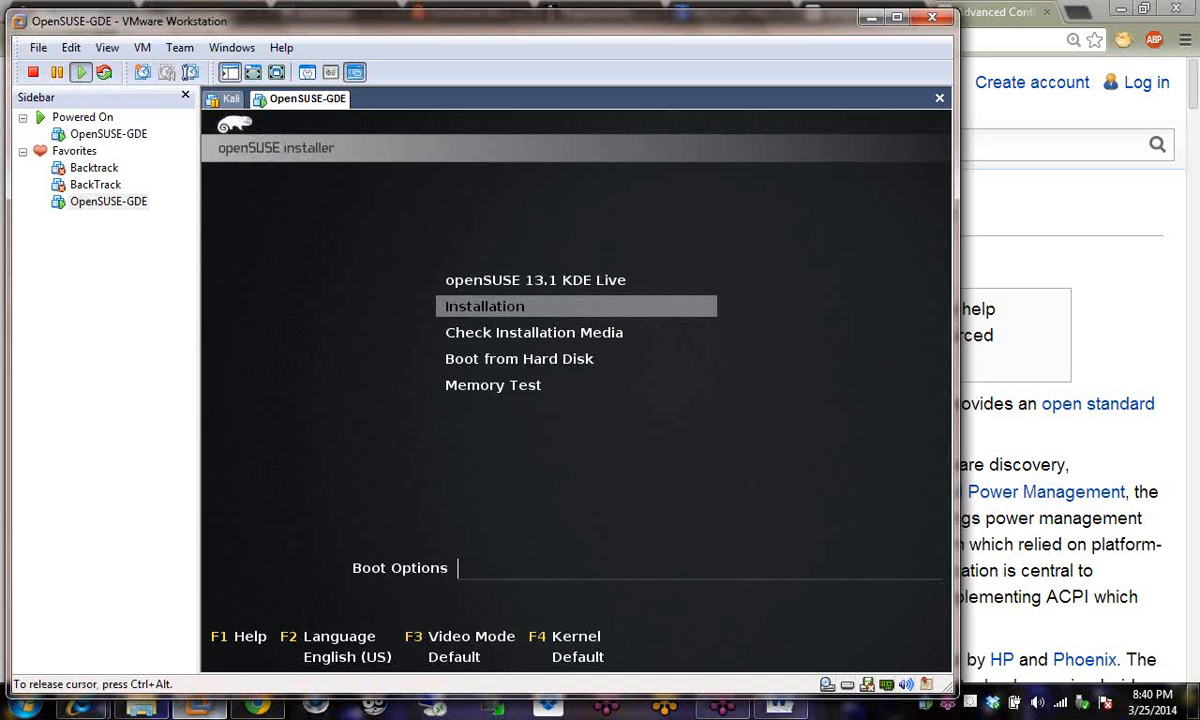
key(Return)
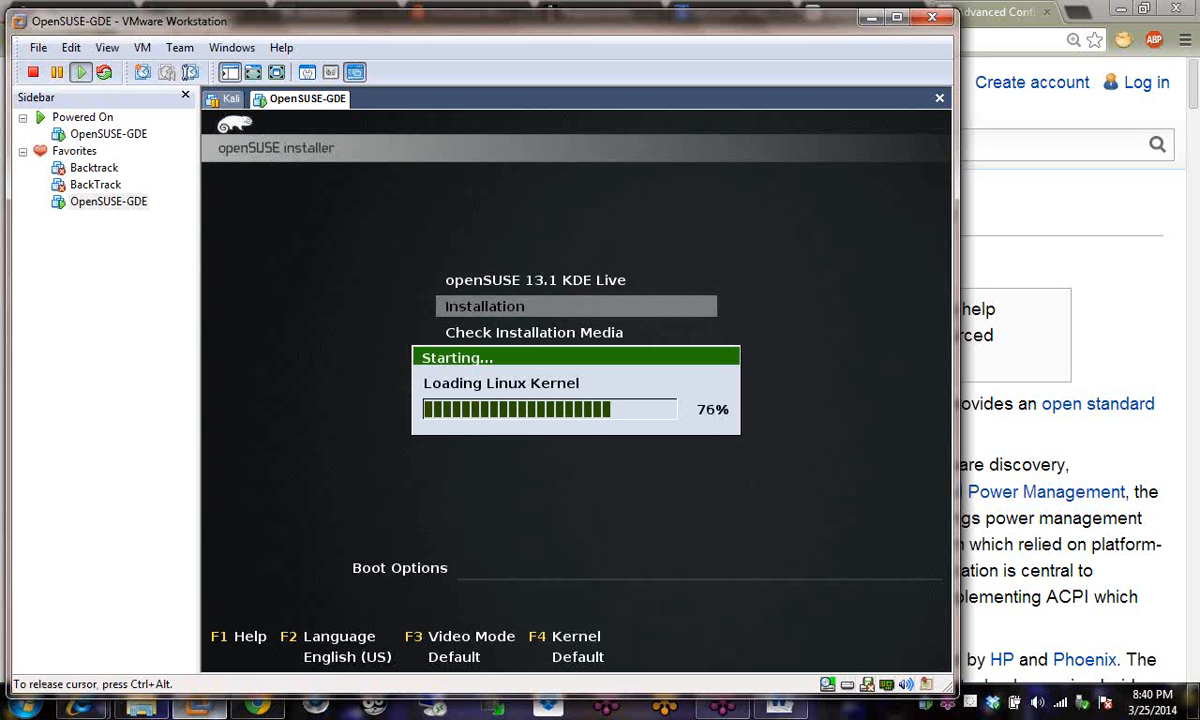
key(ctrl+alt)
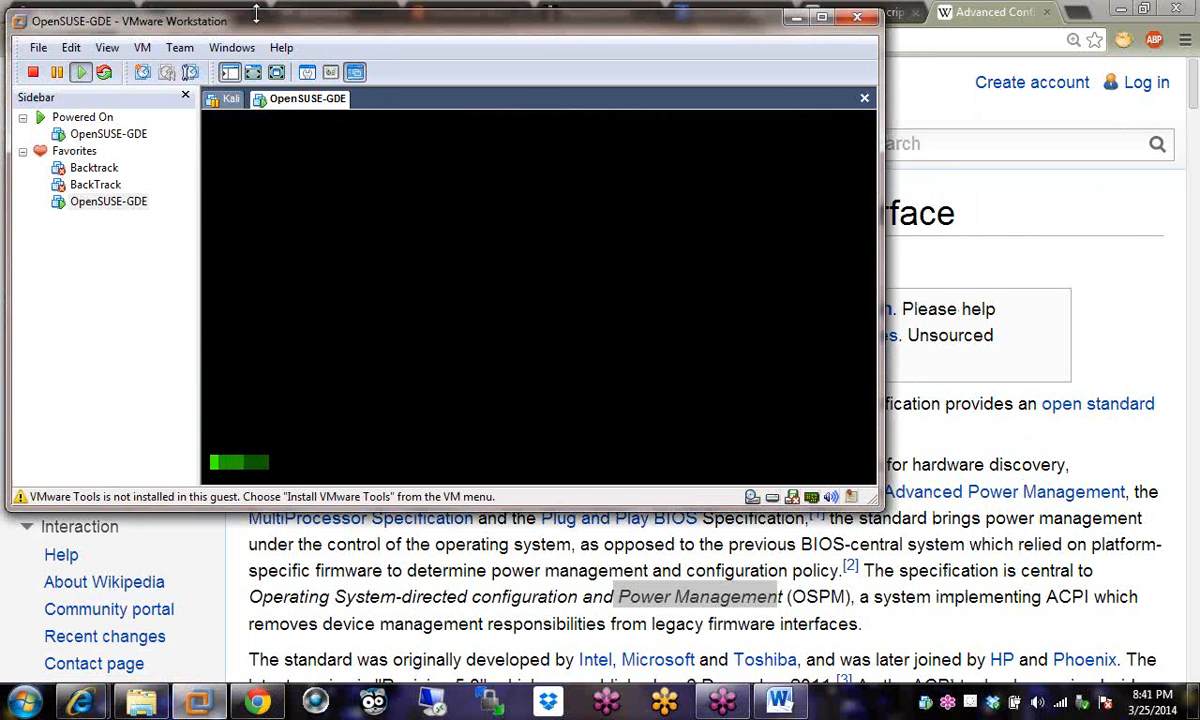
Bring the VMware Workstation window back to the front and reposition it on the desktop while the openSUSE installer loads.
click(199, 703)
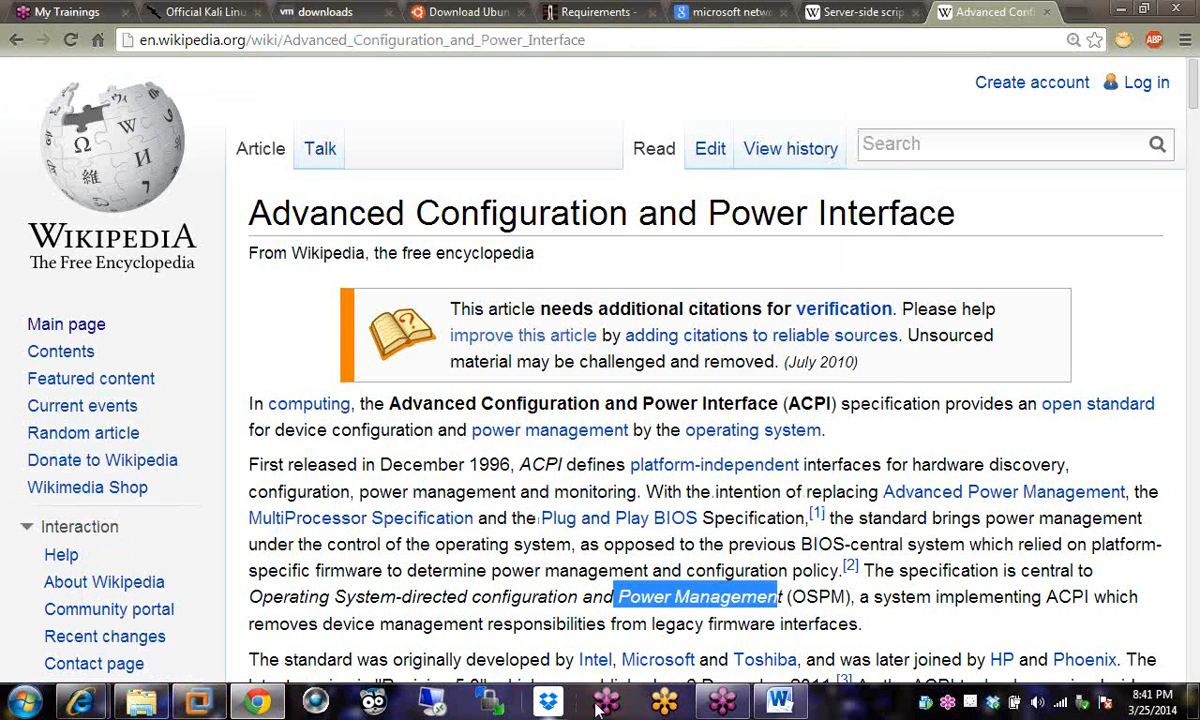
click(716, 706)
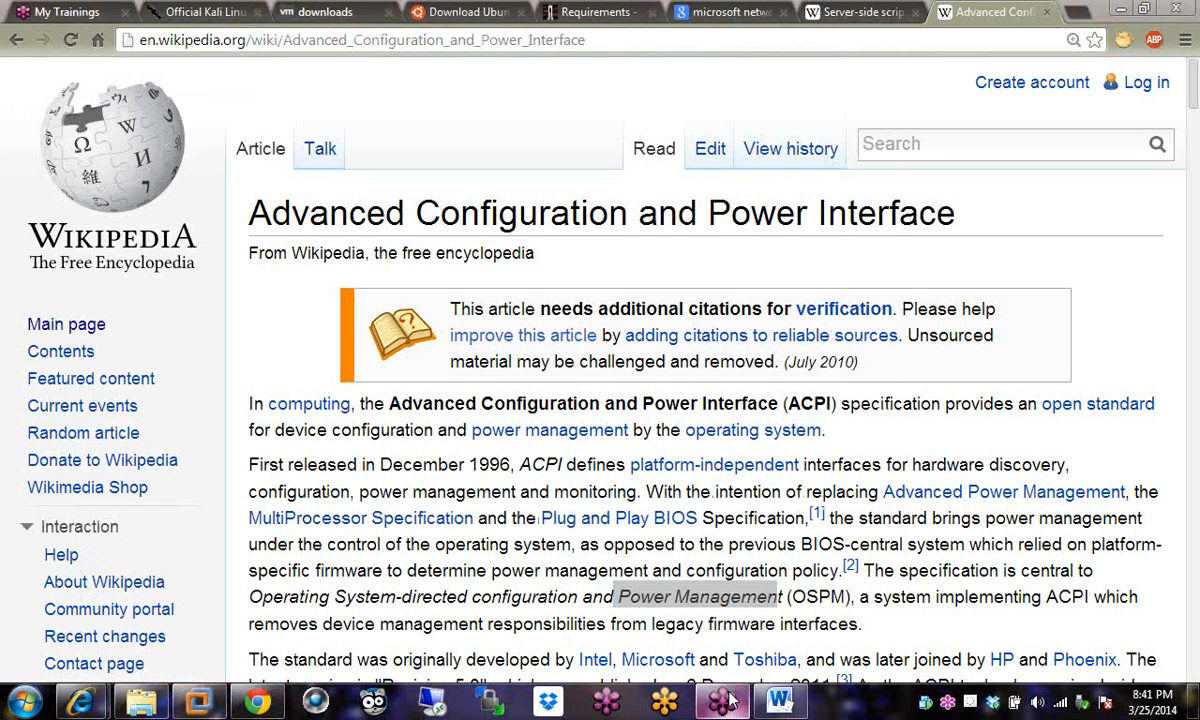
click(199, 703)
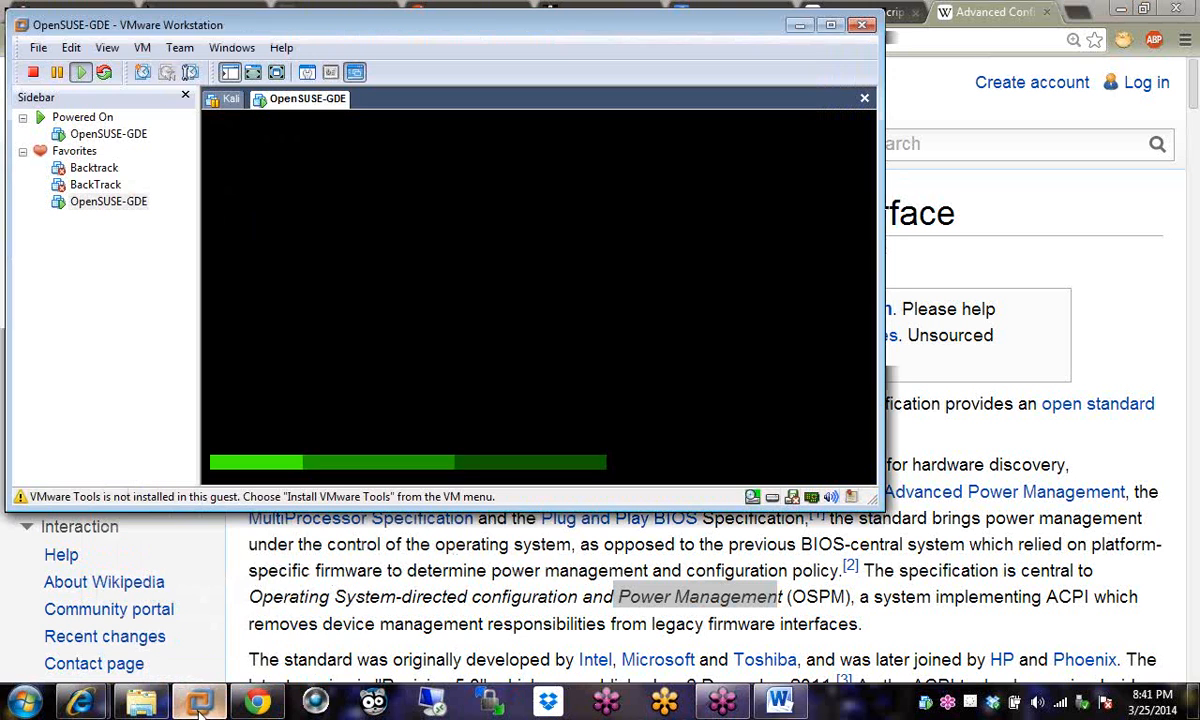
drag(471, 32, 484, 140)
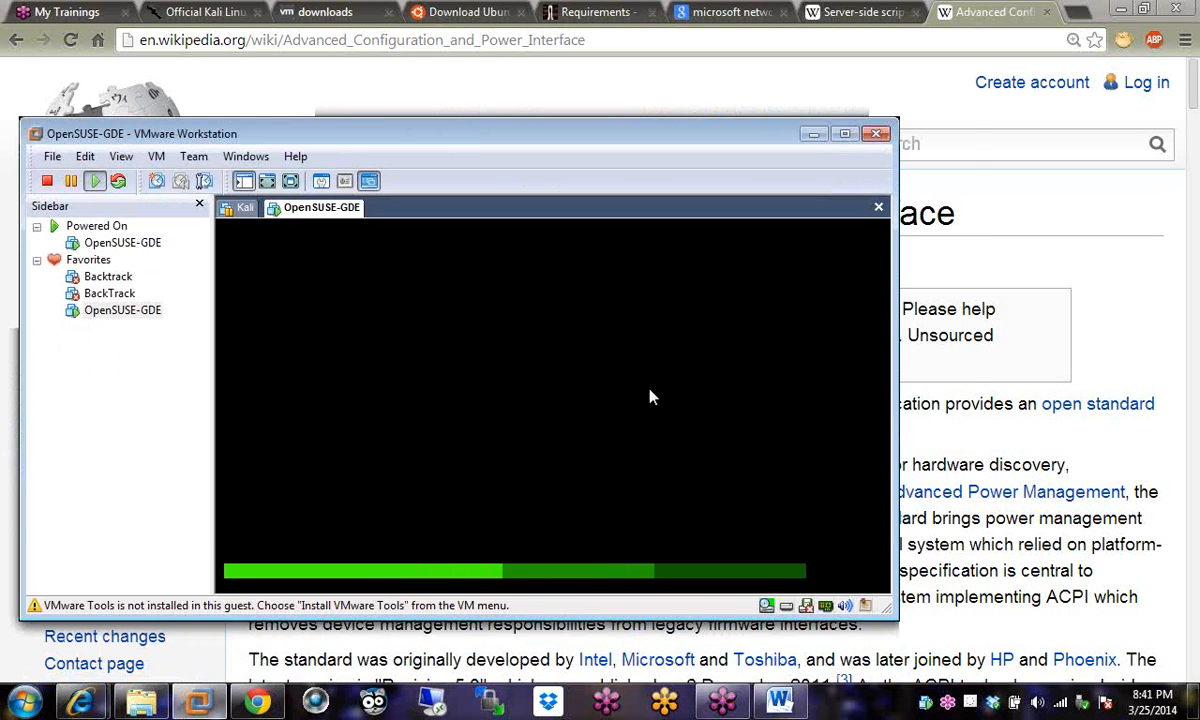
drag(543, 138, 452, 41)
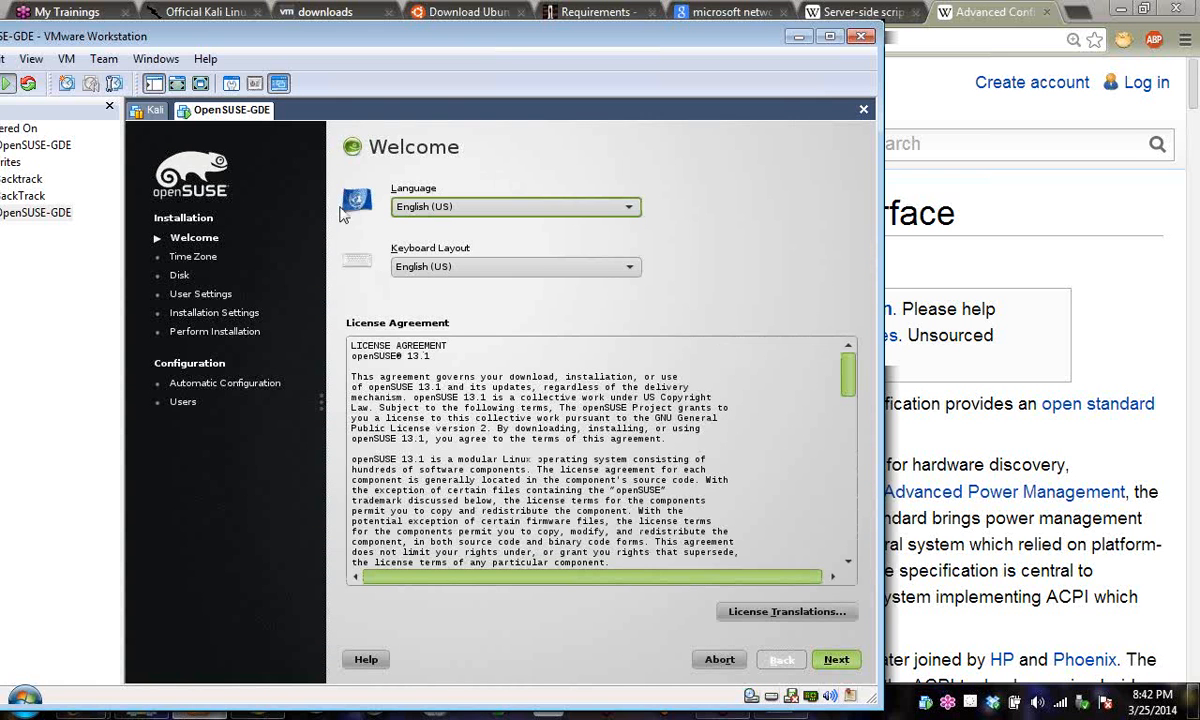
Inspect the OpenSUSE-GDE virtual machine's CD-ROM, hard disk and Ethernet device settings, closing each dialog without changes.
double_click(750, 697)
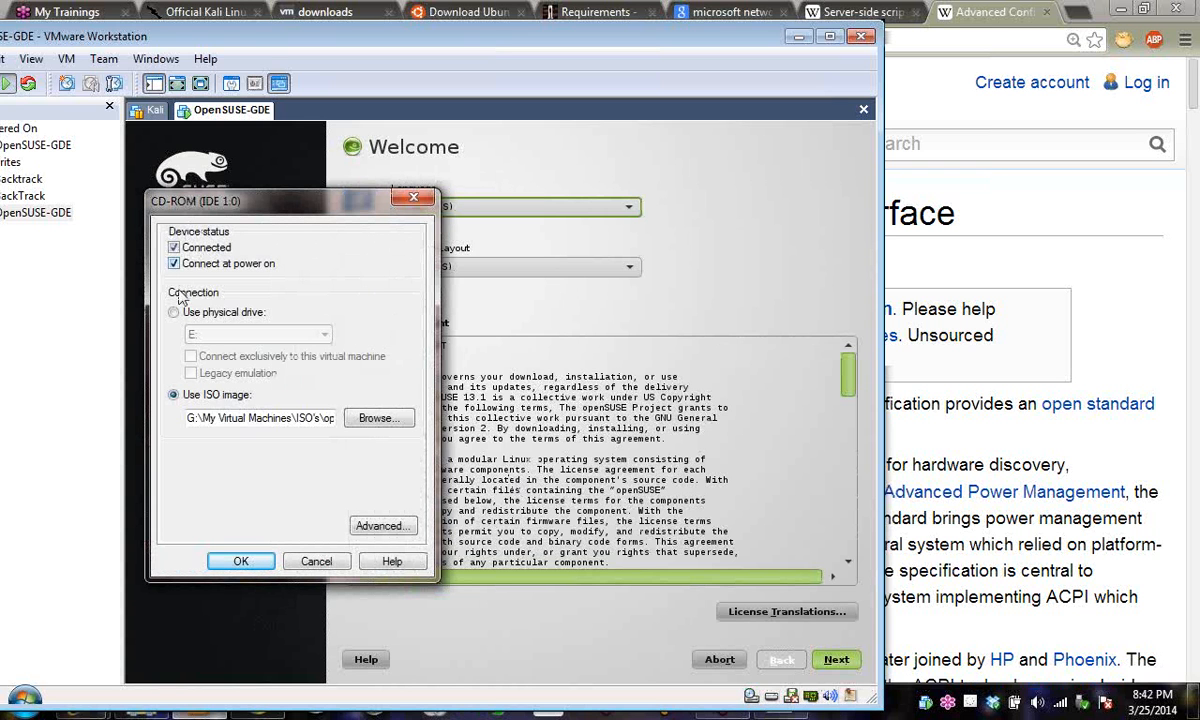
click(318, 561)
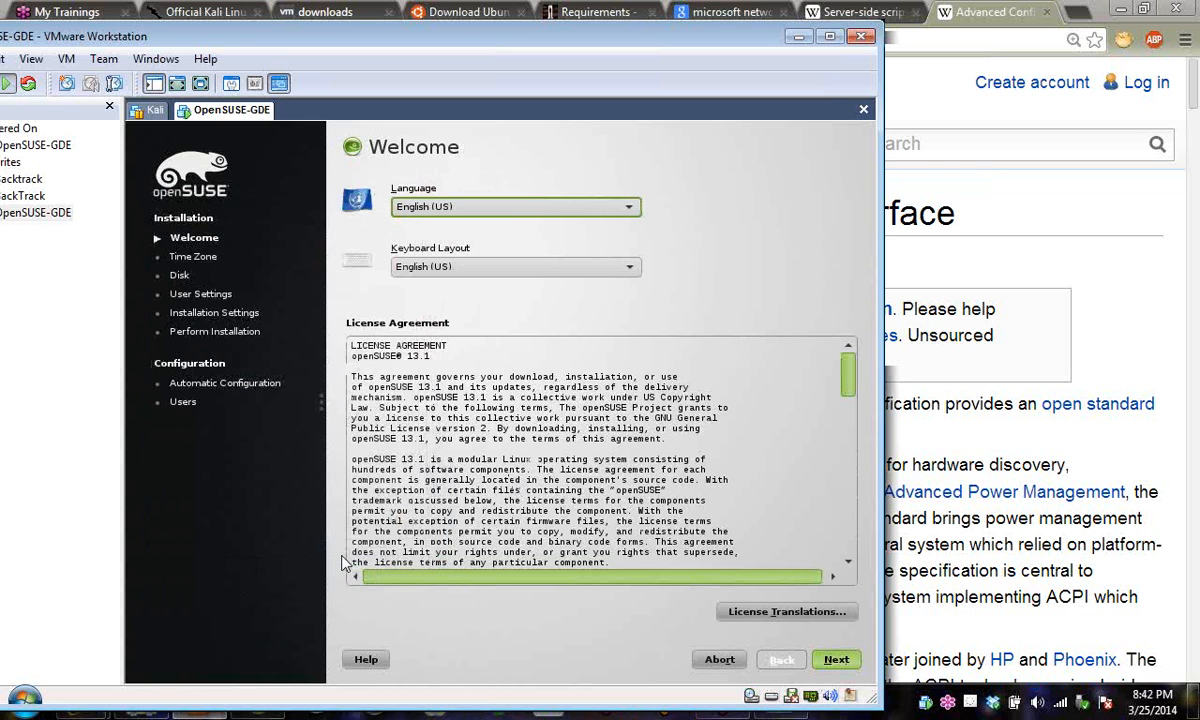
double_click(772, 697)
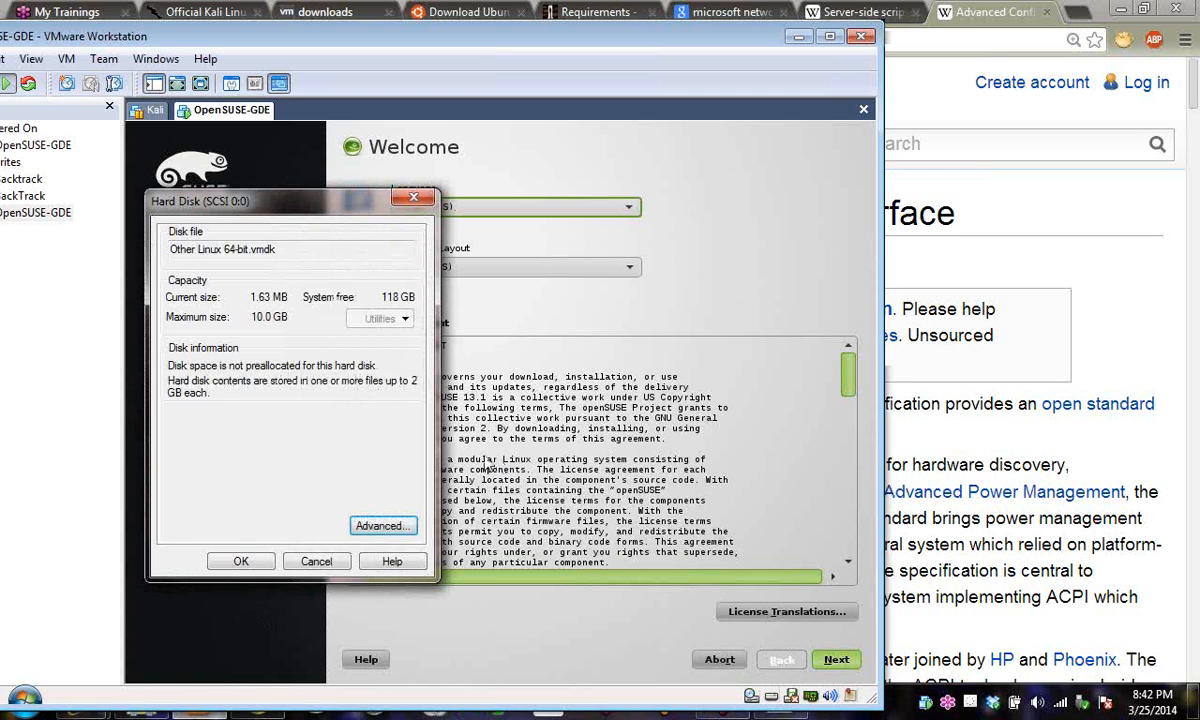
click(316, 562)
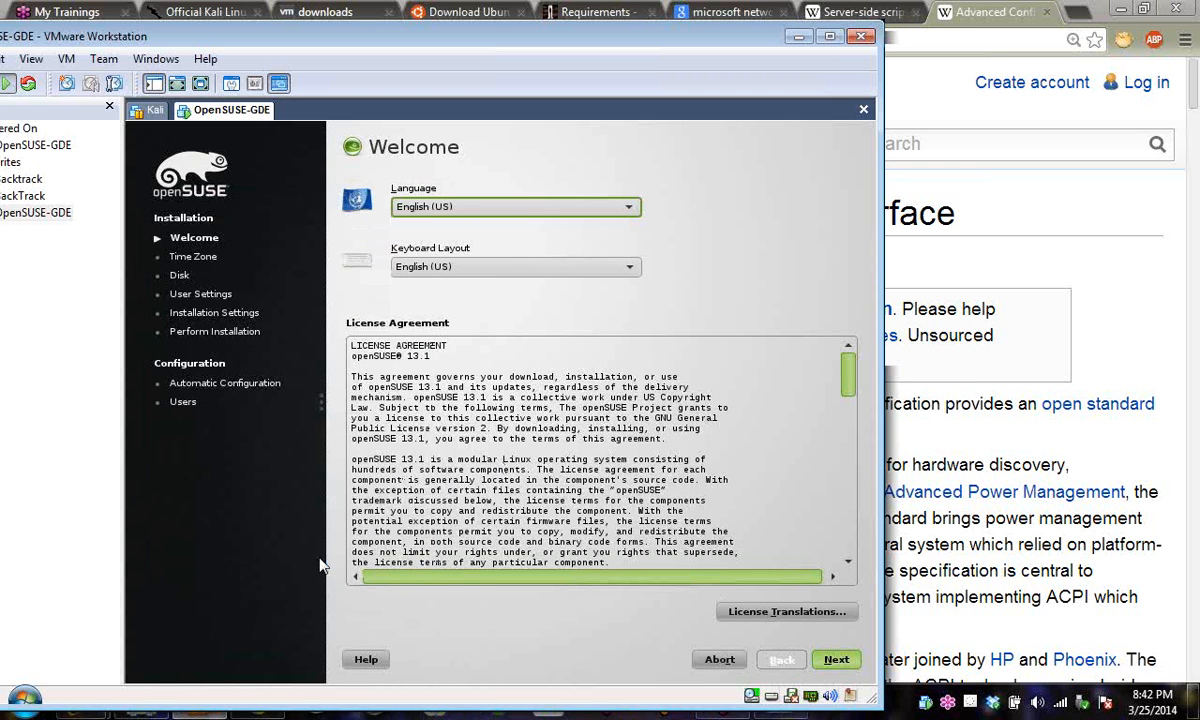
double_click(813, 700)
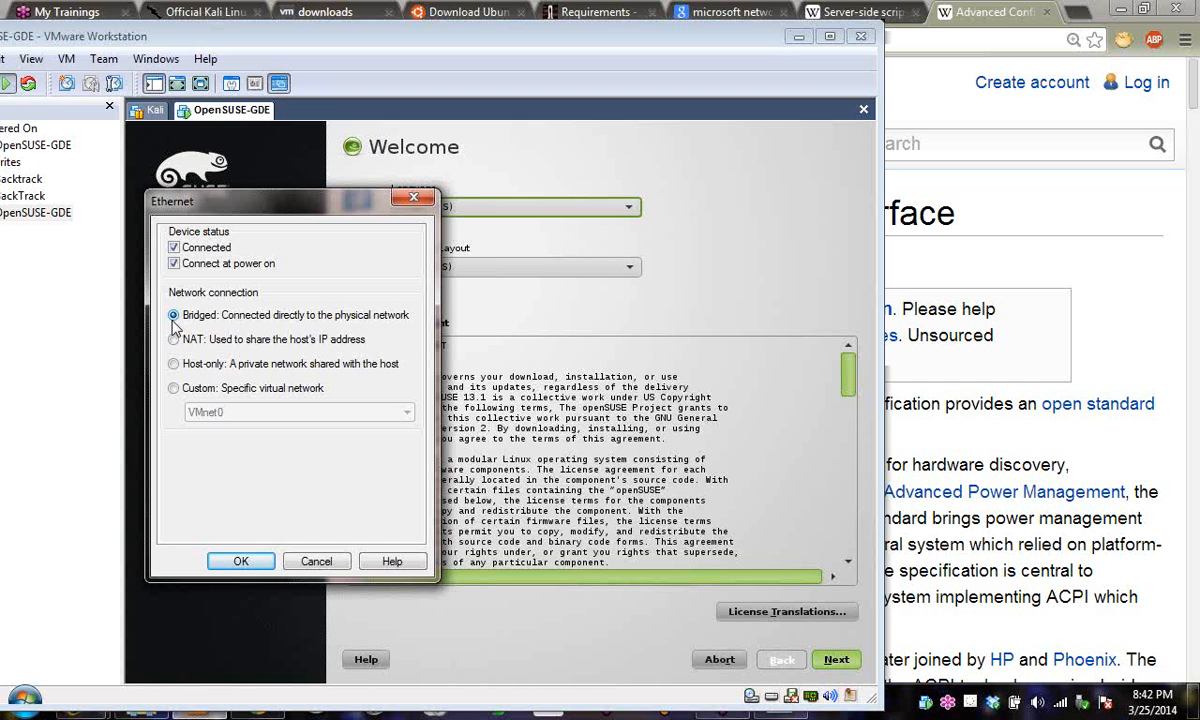
click(316, 561)
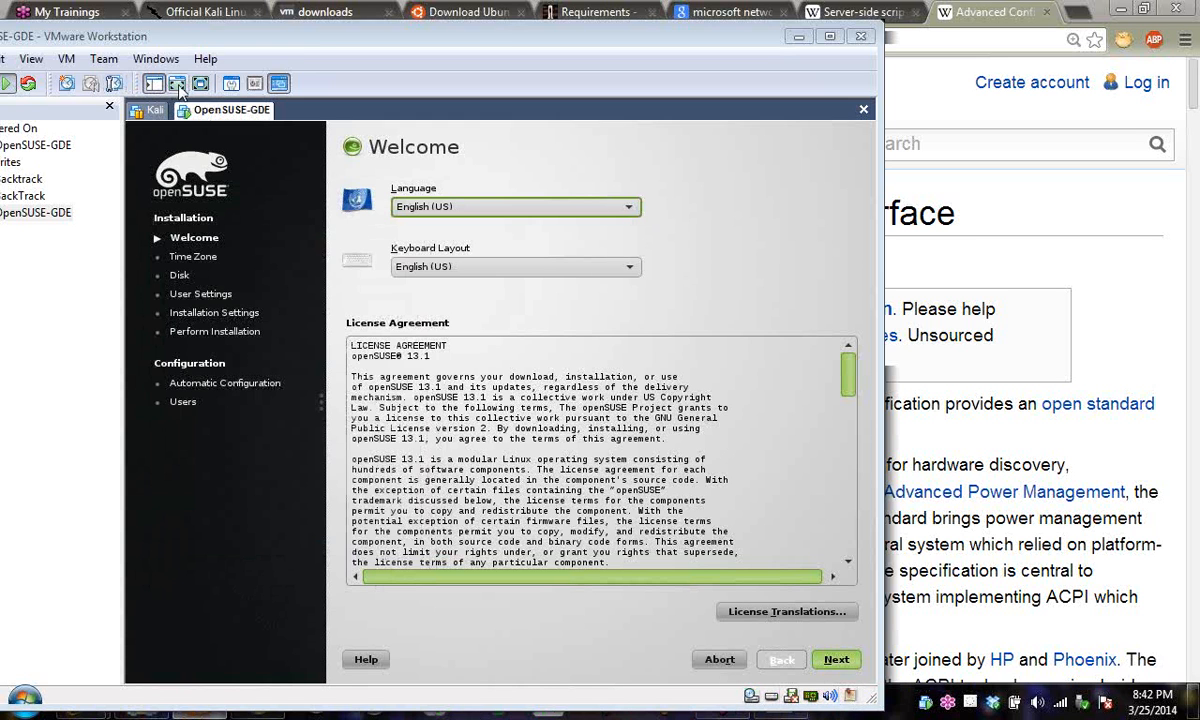
Reposition the VMware Workstation window with its sidebar hidden and put the OpenSUSE-GDE virtual machine into Quick Switch mode.
drag(365, 45, 397, 47)
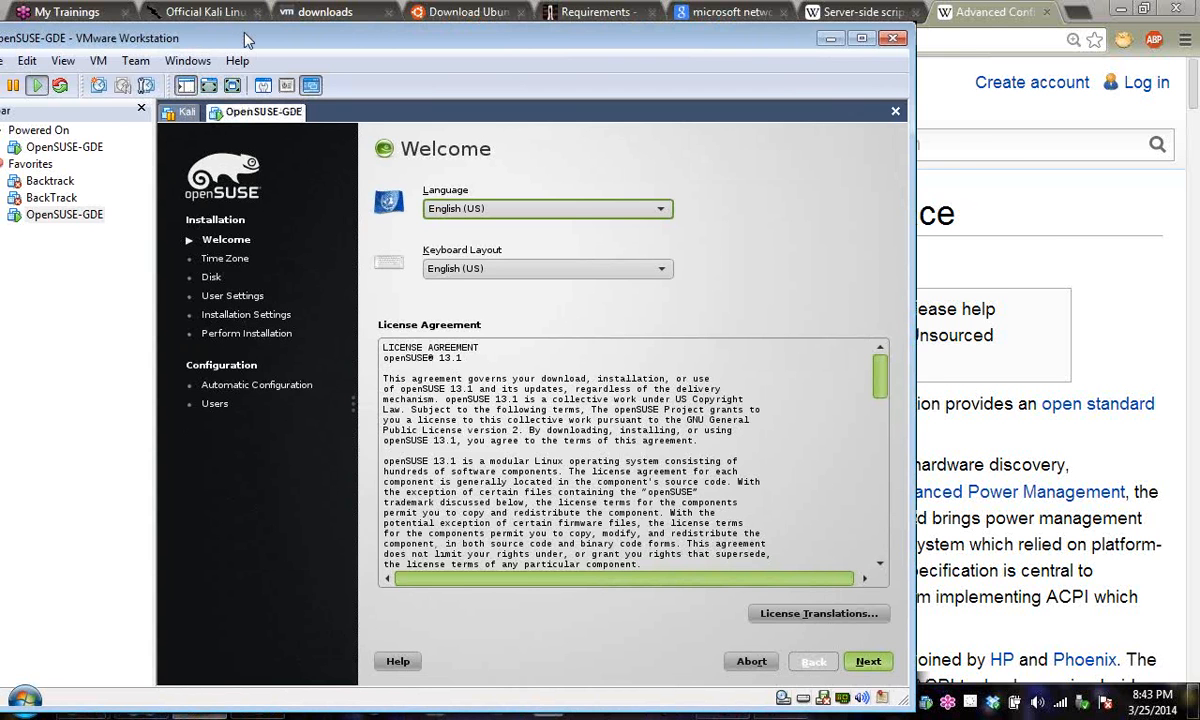
drag(232, 38, 274, 35)
click(232, 84)
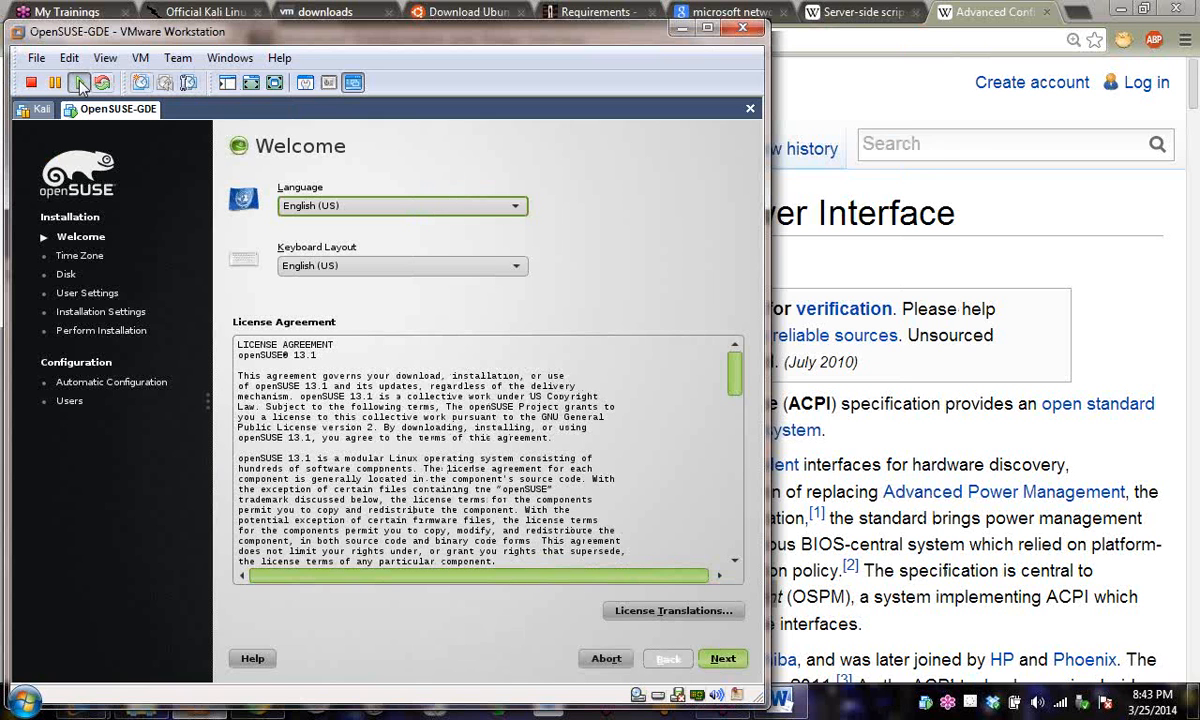
click(252, 84)
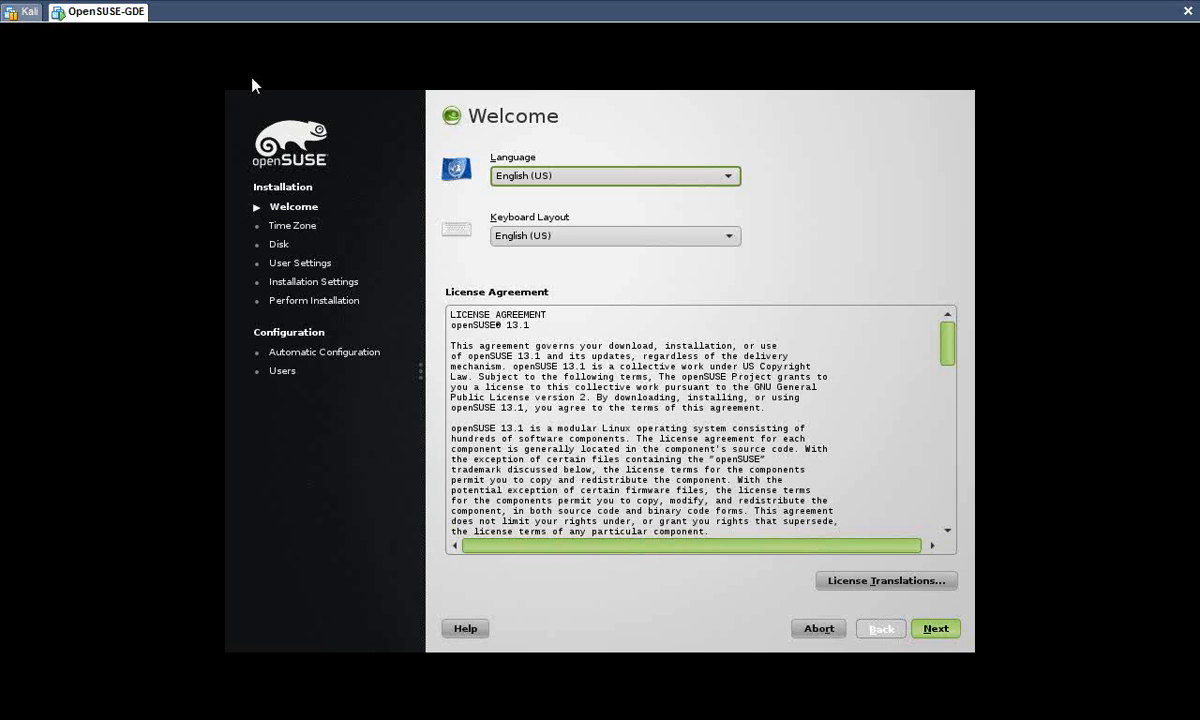
Switch back and forth between the Kali and OpenSUSE-GDE virtual machines in Quick Switch mode, ending on OpenSUSE-GDE.
click(22, 13)
click(90, 13)
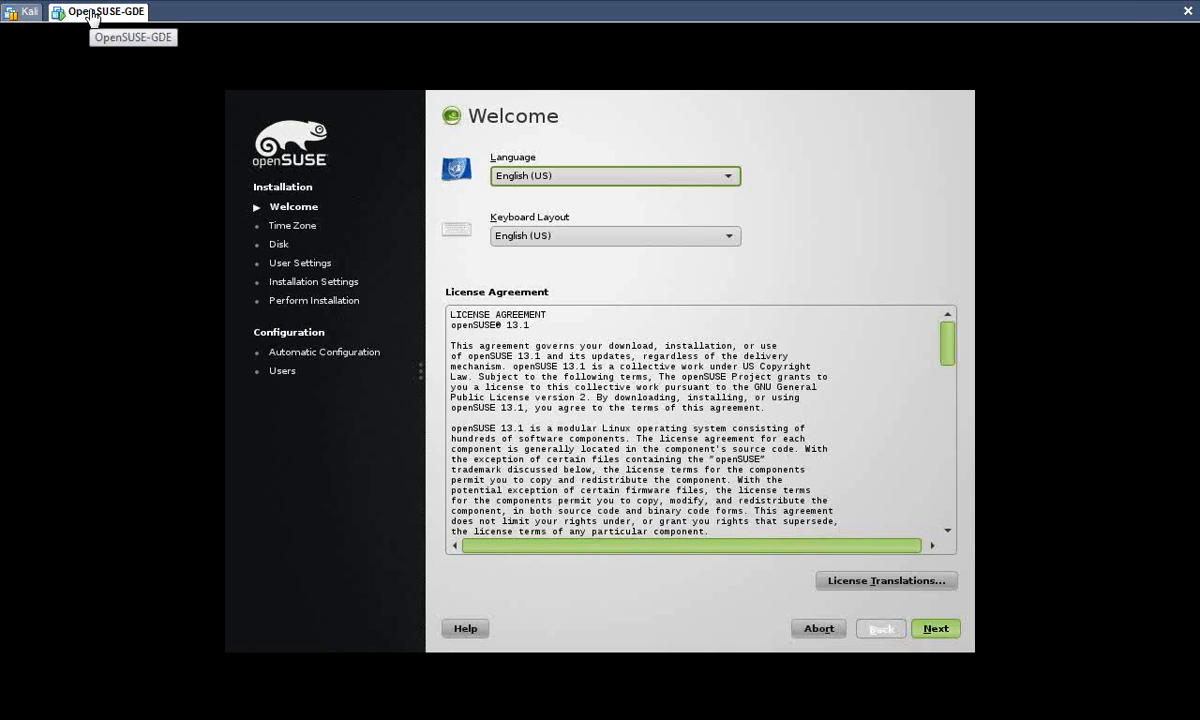
click(15, 13)
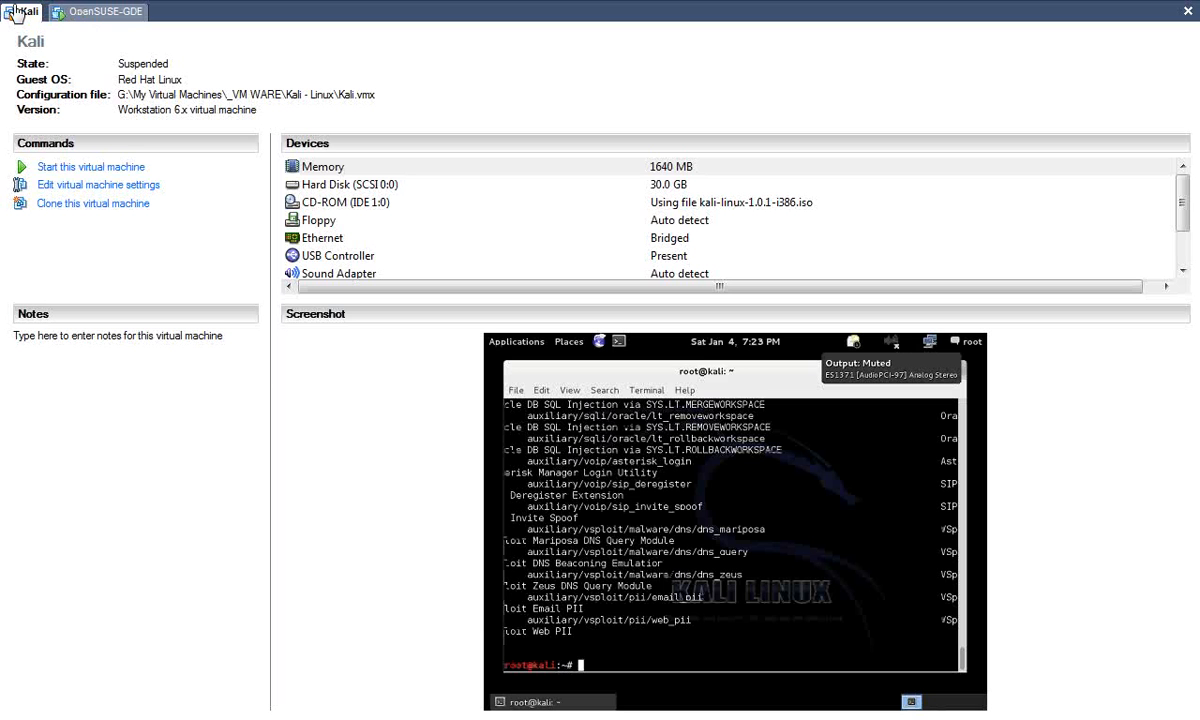
click(105, 13)
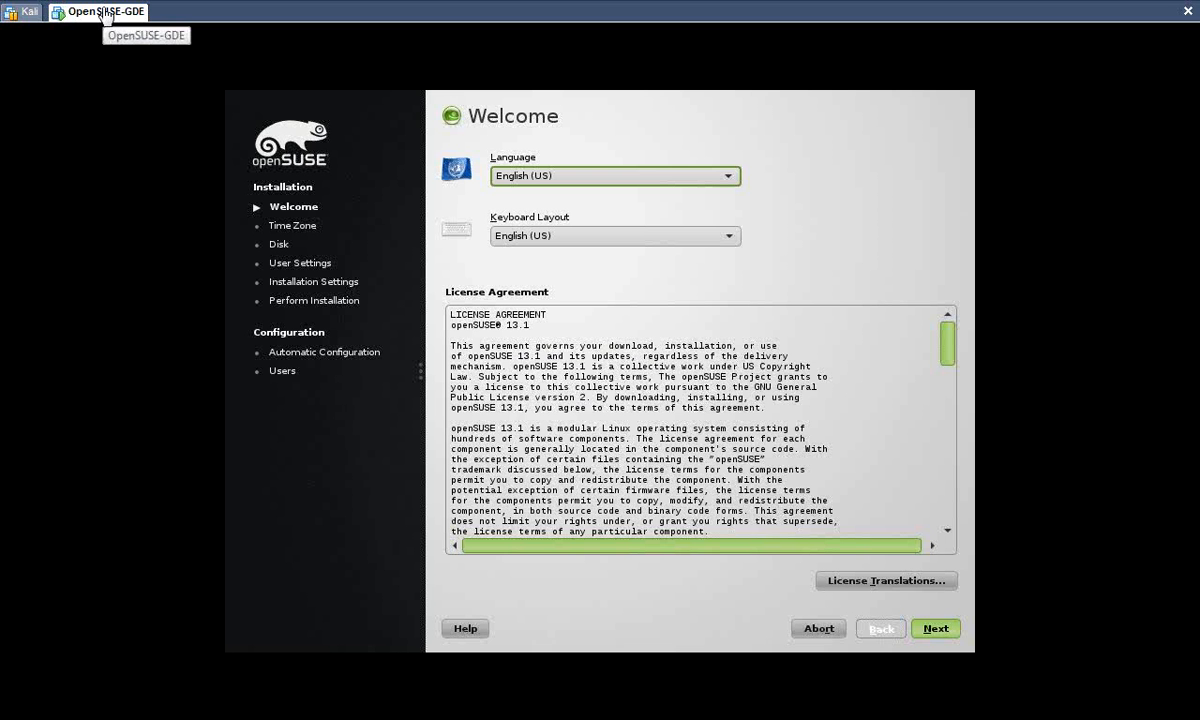
click(15, 12)
click(100, 12)
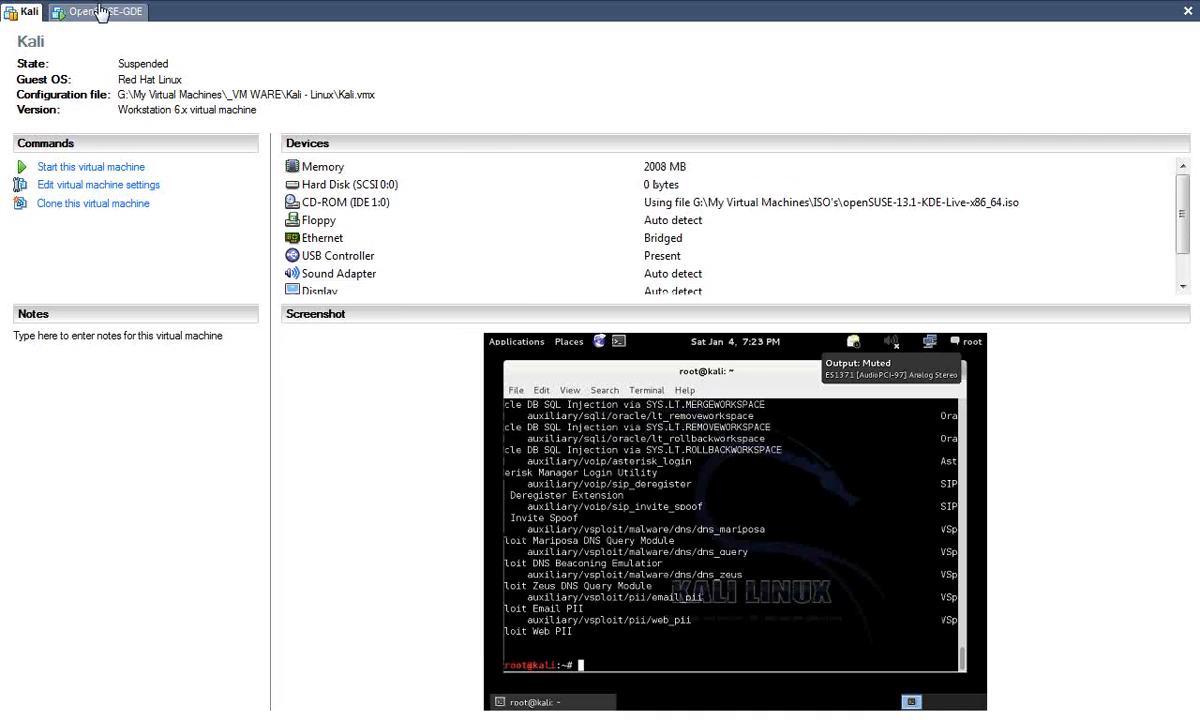
click(15, 12)
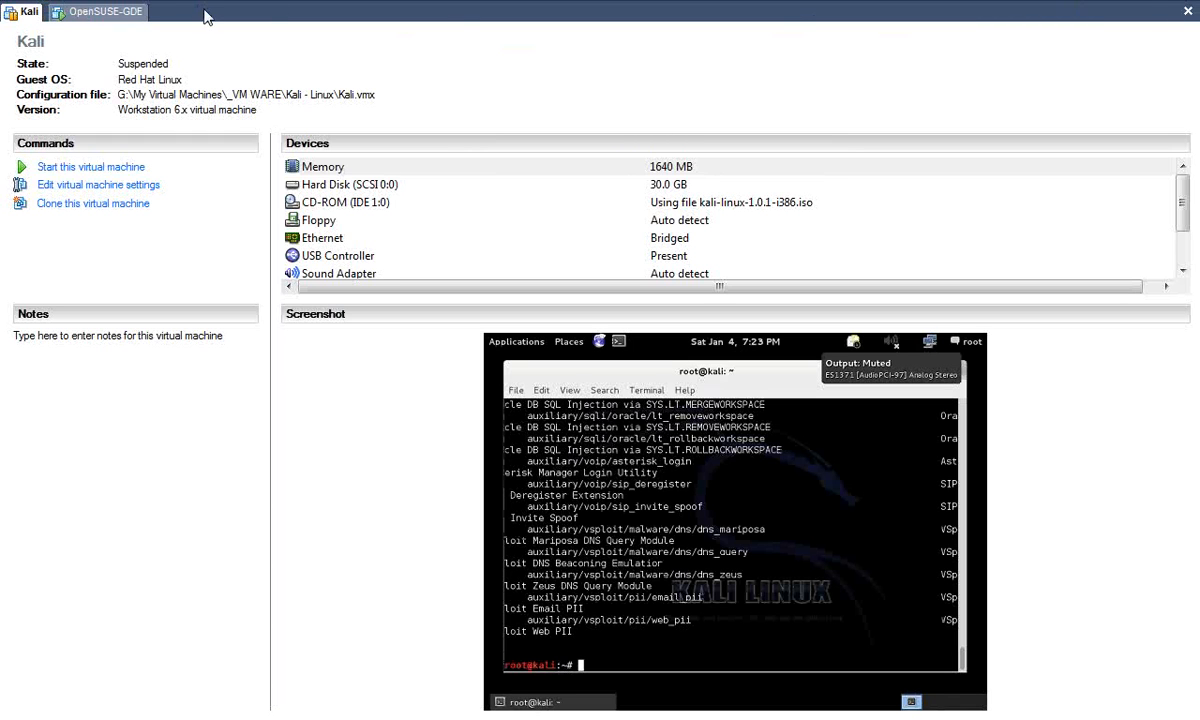
mouse_move(168, 4)
mouse_move(562, 2)
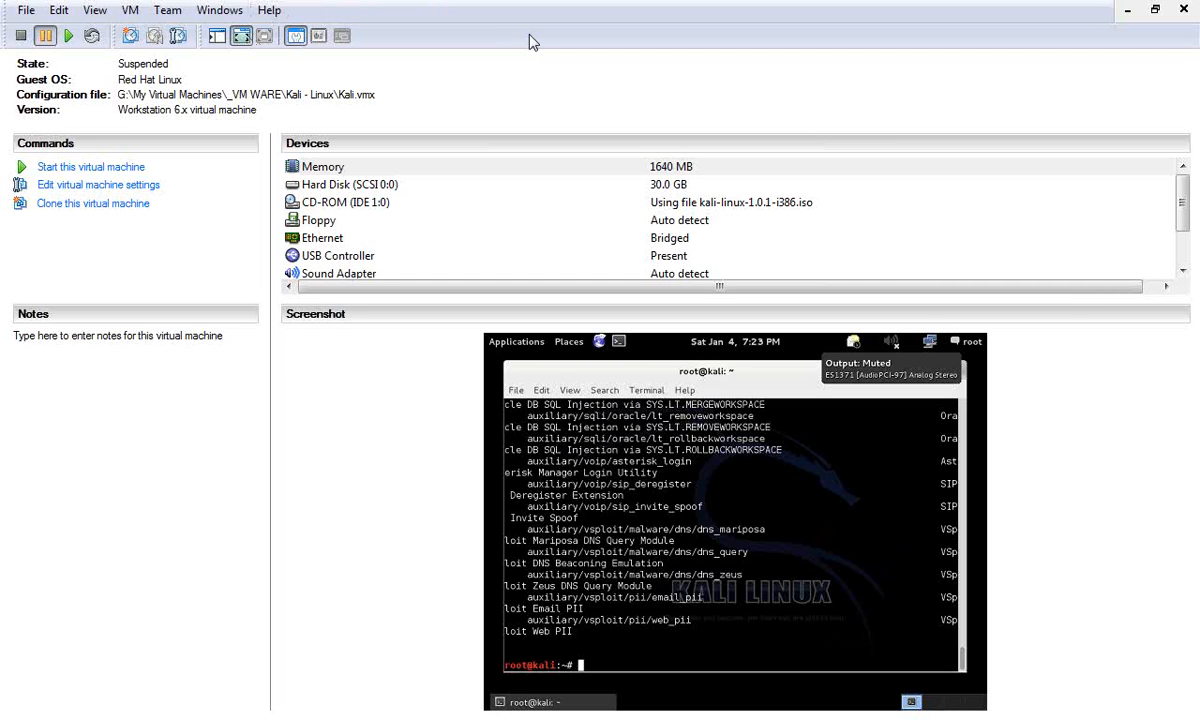
key(F11)
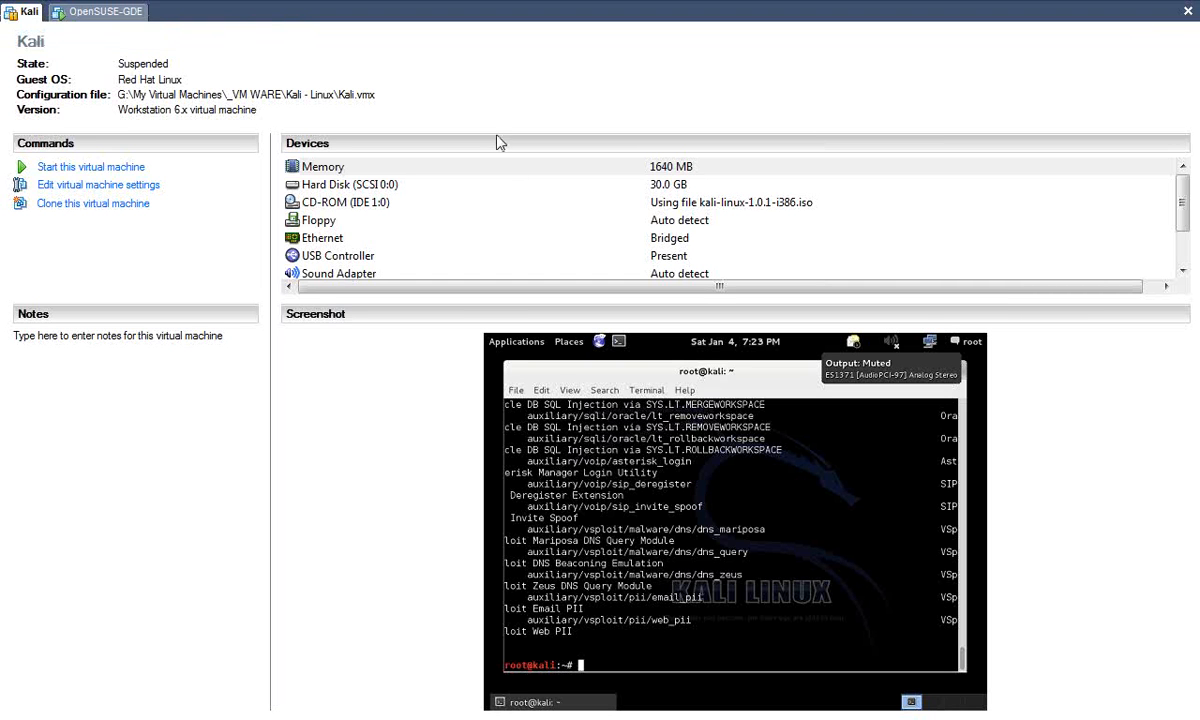
click(117, 14)
Exit Quick Switch mode and reposition the VMware Workstation window on the desktop.
mouse_move(282, 6)
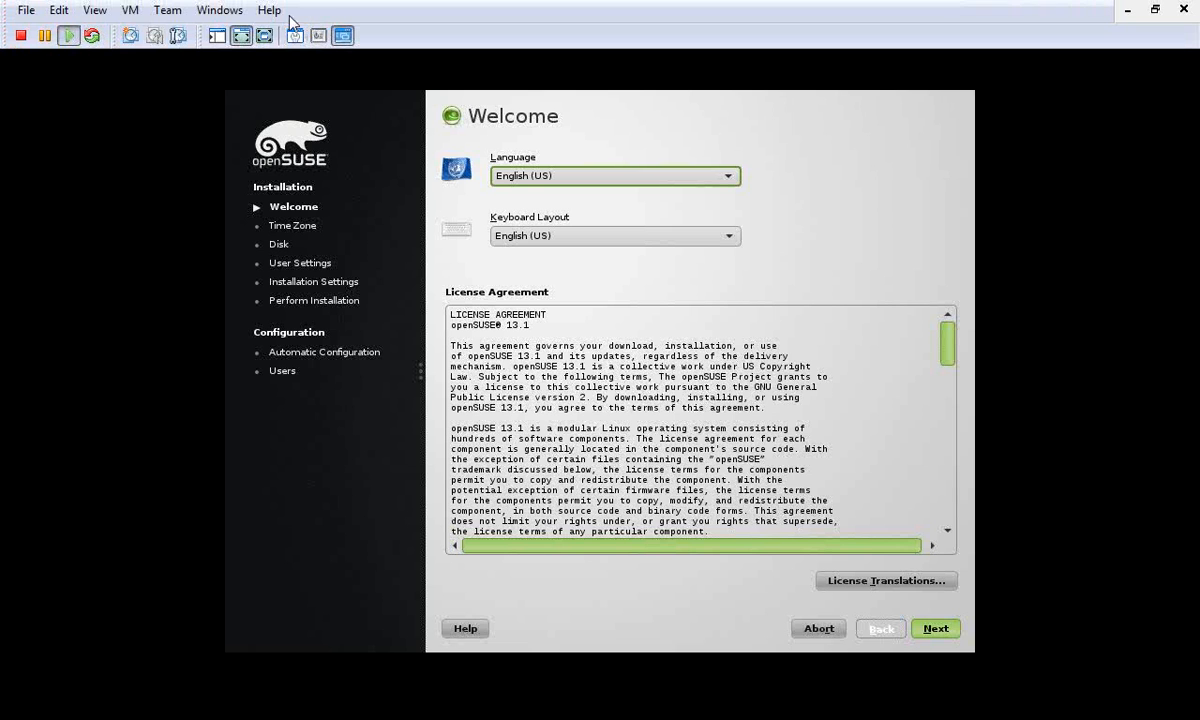
click(241, 38)
drag(316, 40, 386, 45)
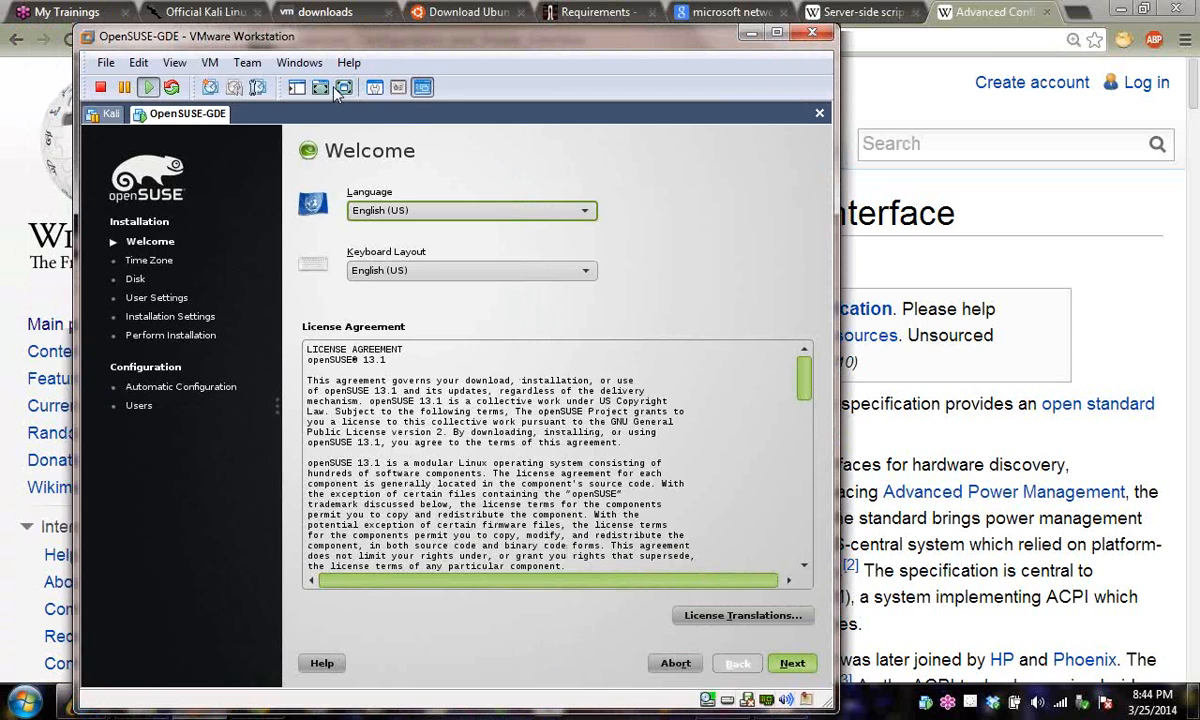
Examine VMware's Edit, View, VM and Windows commands in Quick Switch mode, and return to the movable desktop window.
click(320, 88)
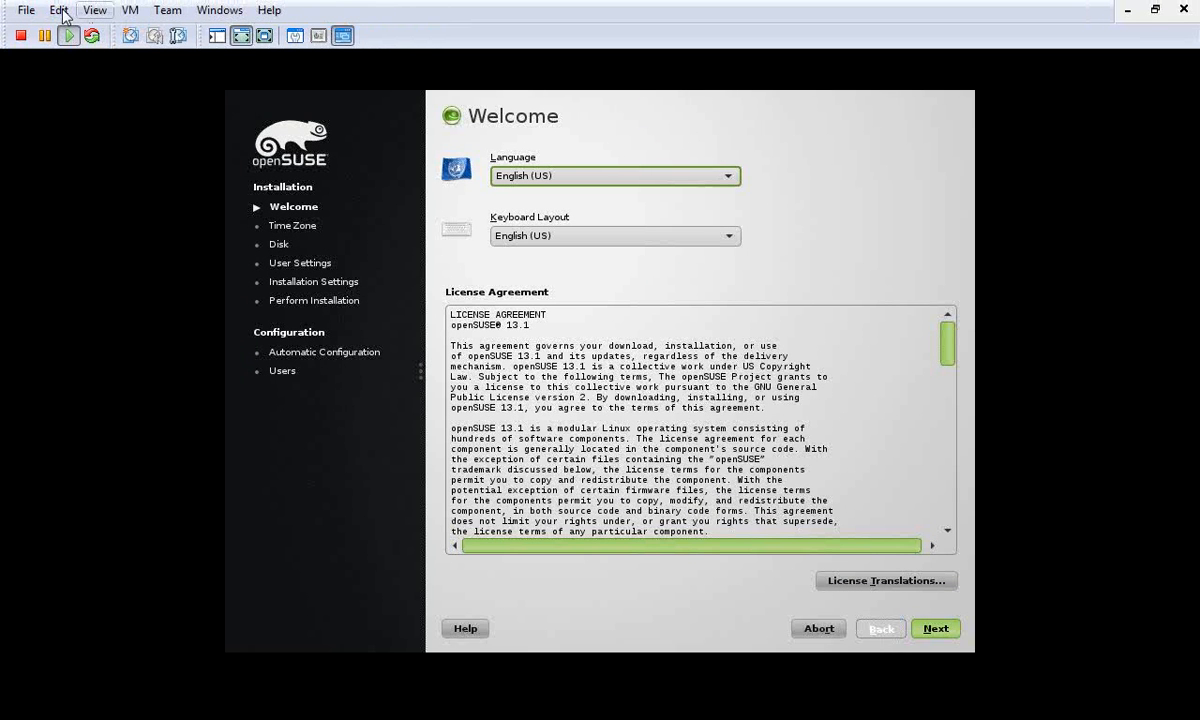
click(26, 11)
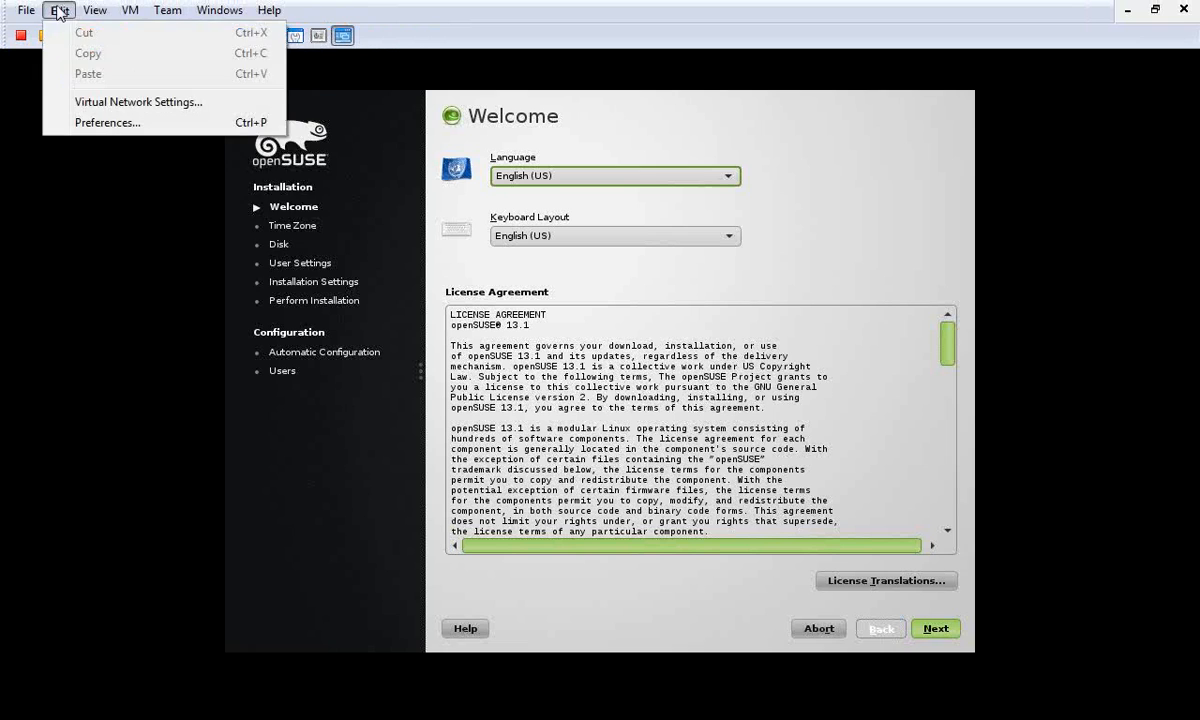
mouse_move(96, 10)
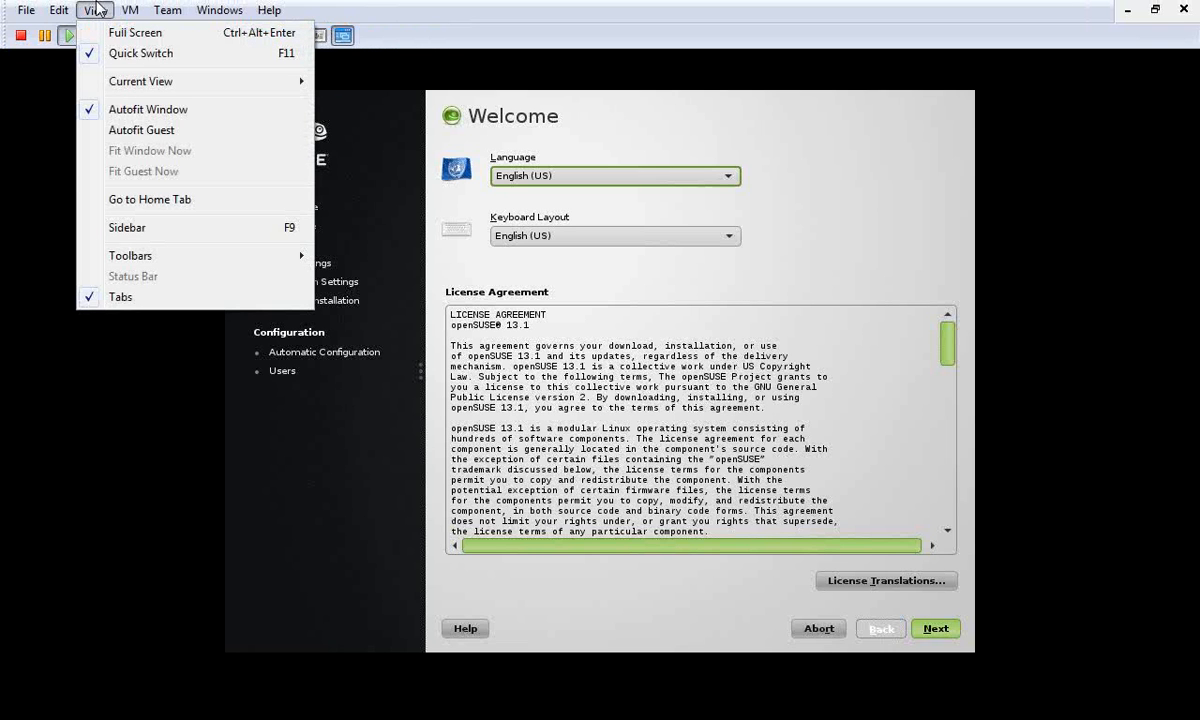
click(96, 10)
click(130, 10)
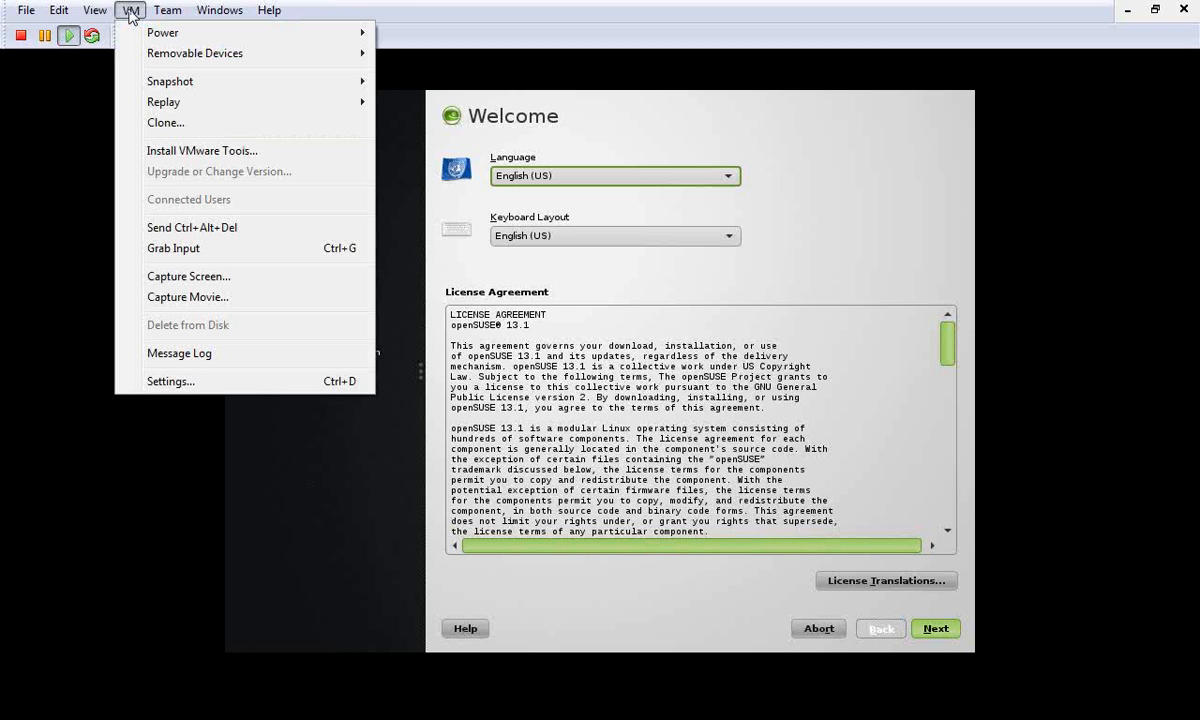
mouse_move(228, 12)
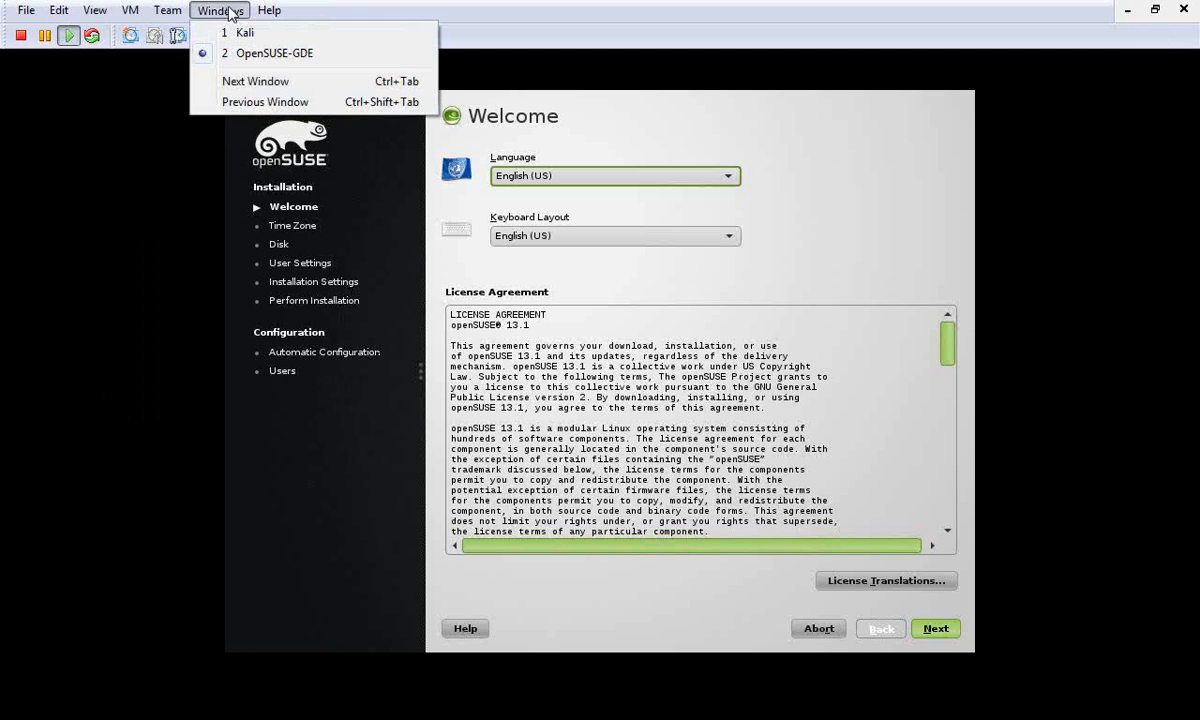
click(322, 10)
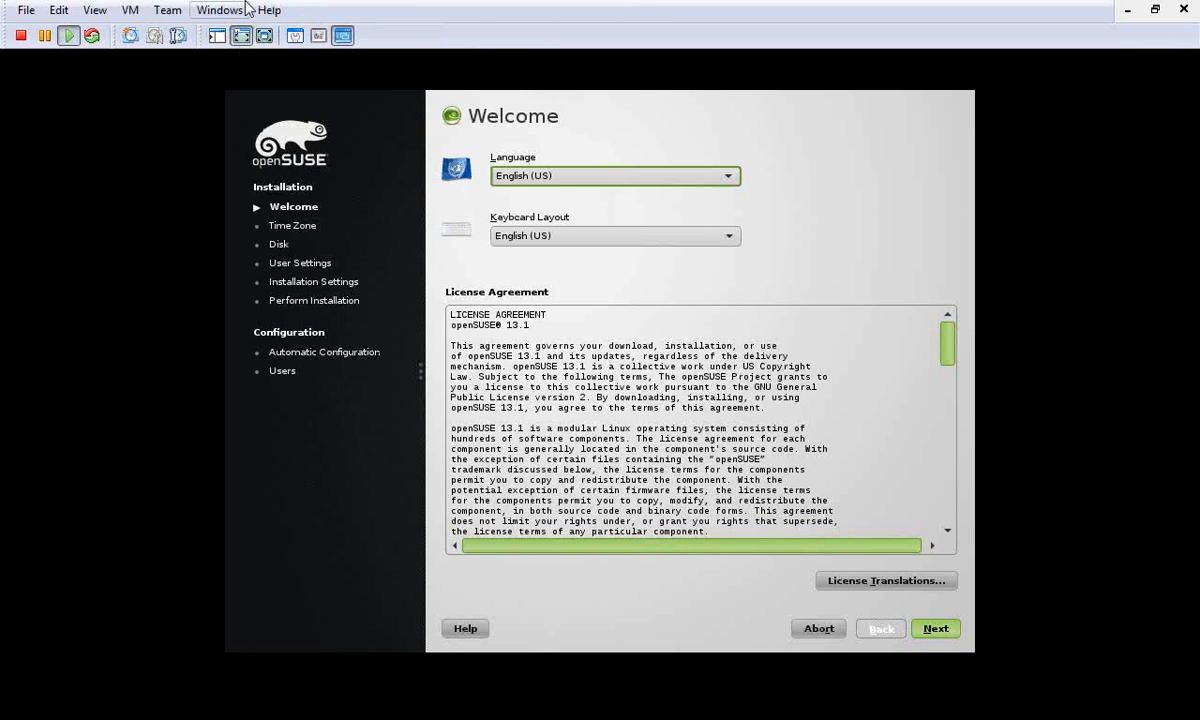
click(241, 36)
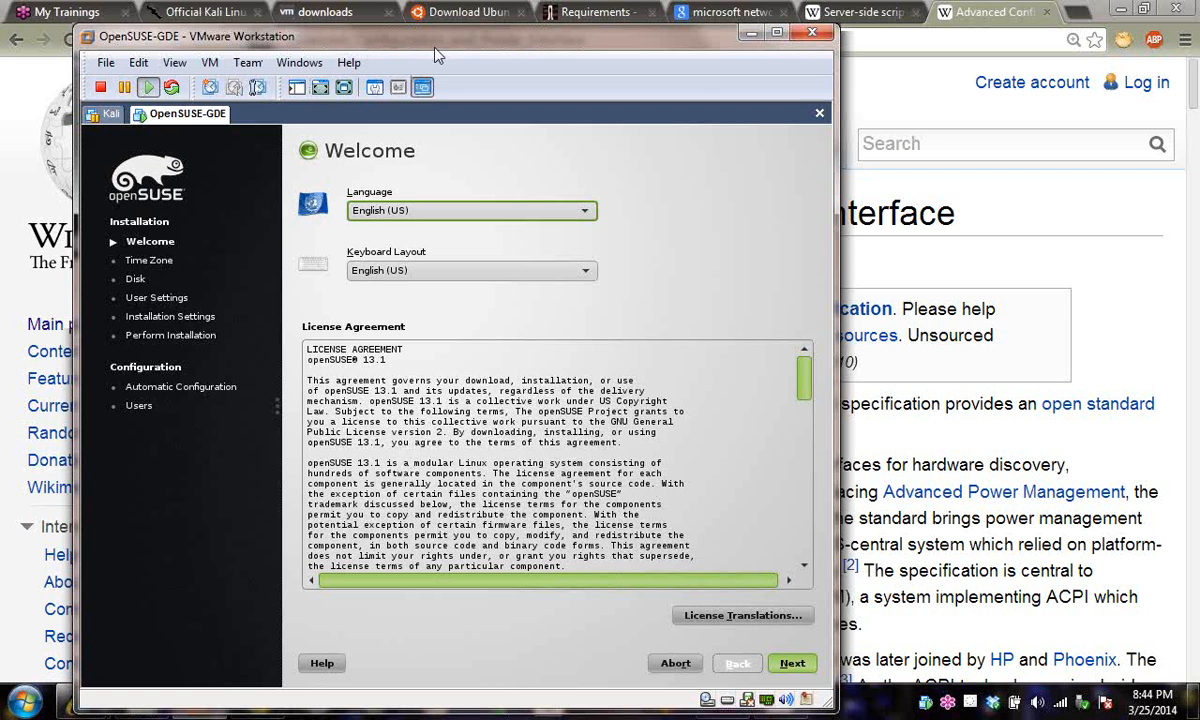
drag(436, 40, 414, 33)
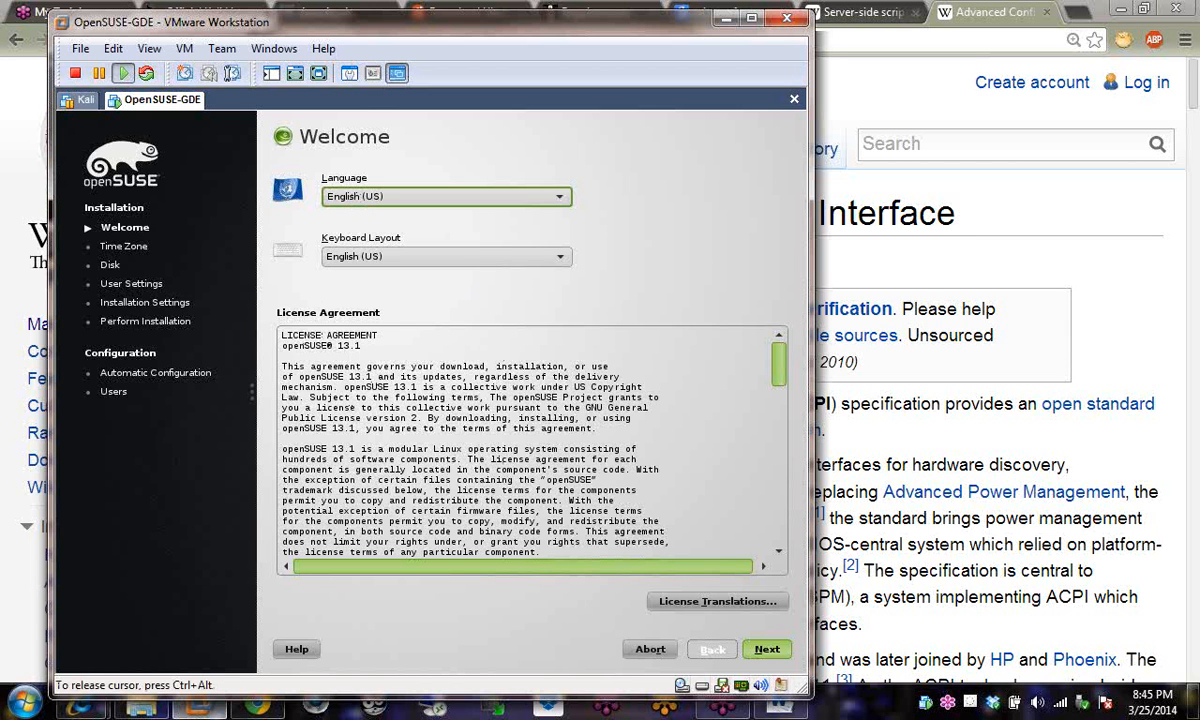
Review the language and keyboard layout choices, accept English (US) for both, and continue to Clock and Time Zone.
click(385, 200)
click(430, 174)
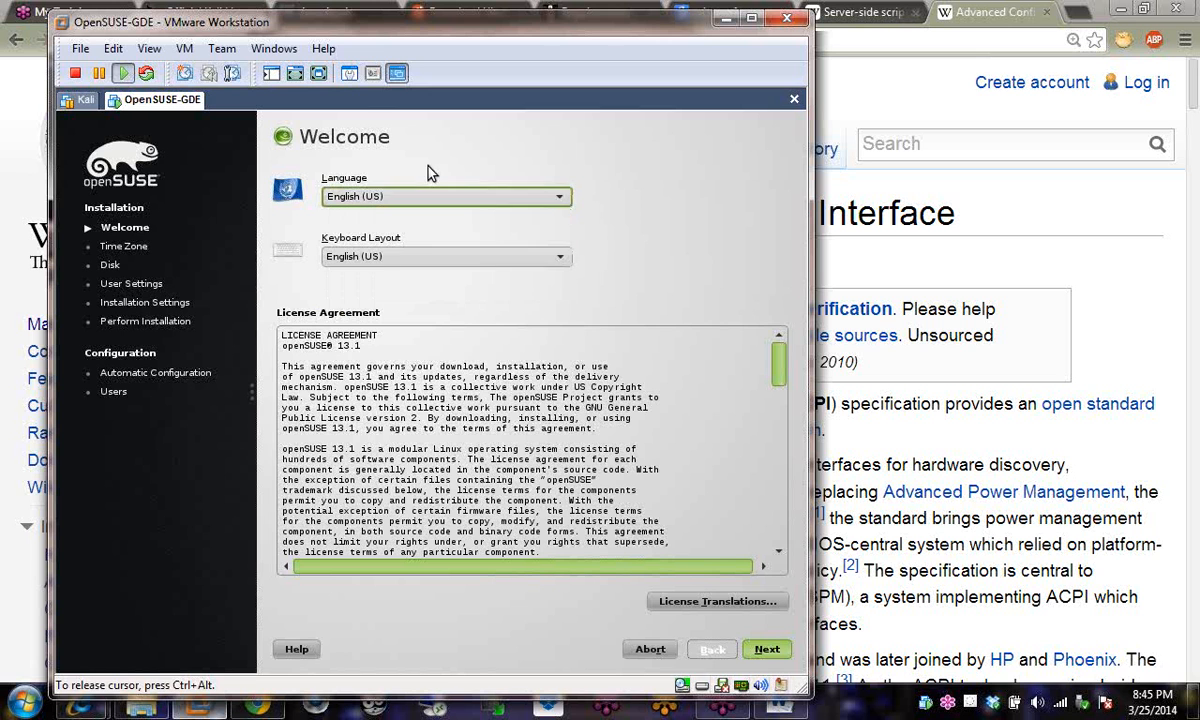
click(404, 259)
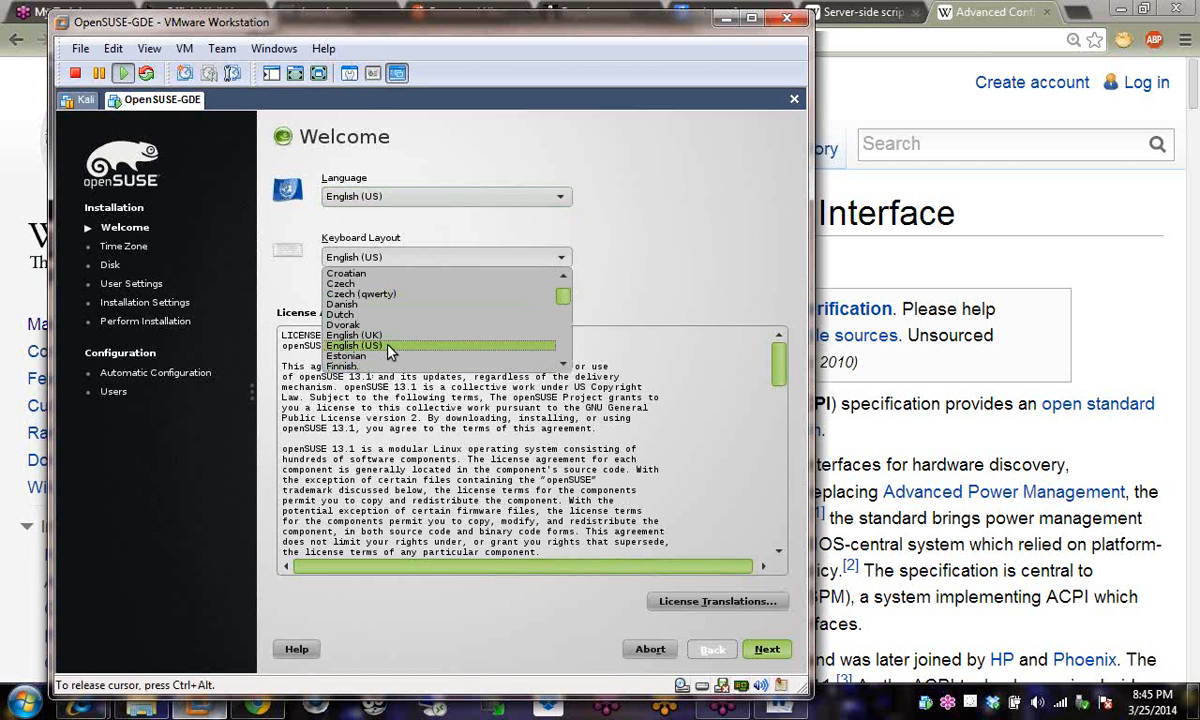
click(650, 274)
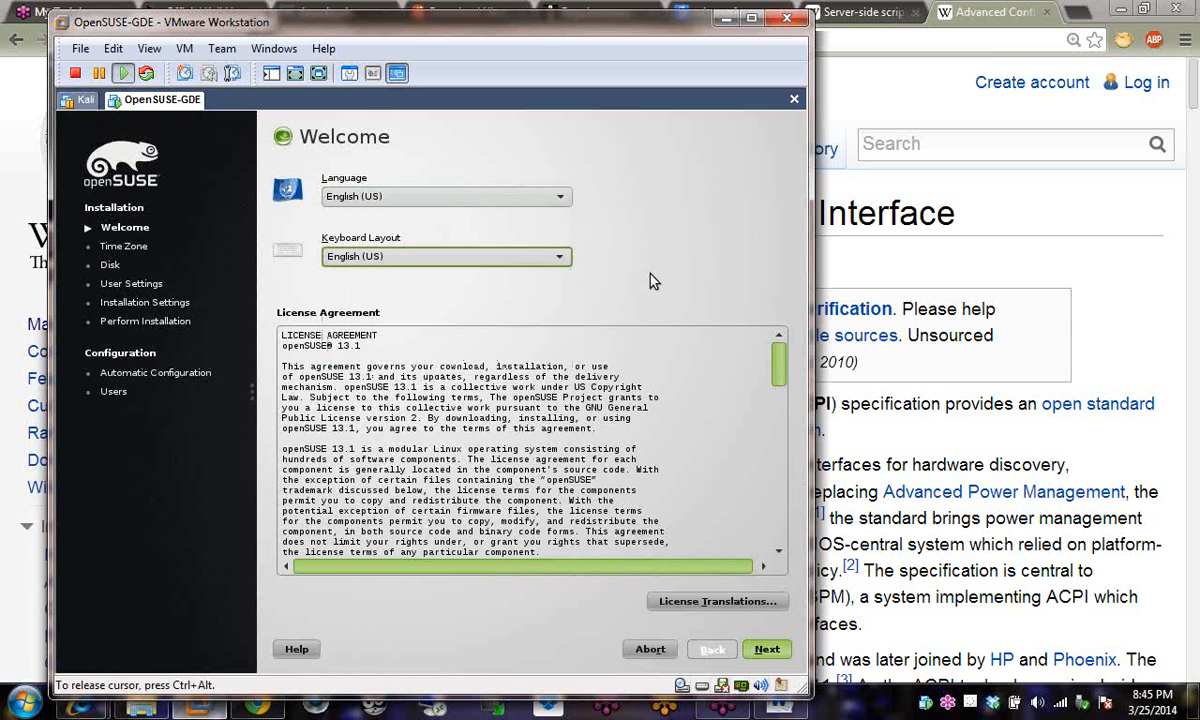
click(776, 652)
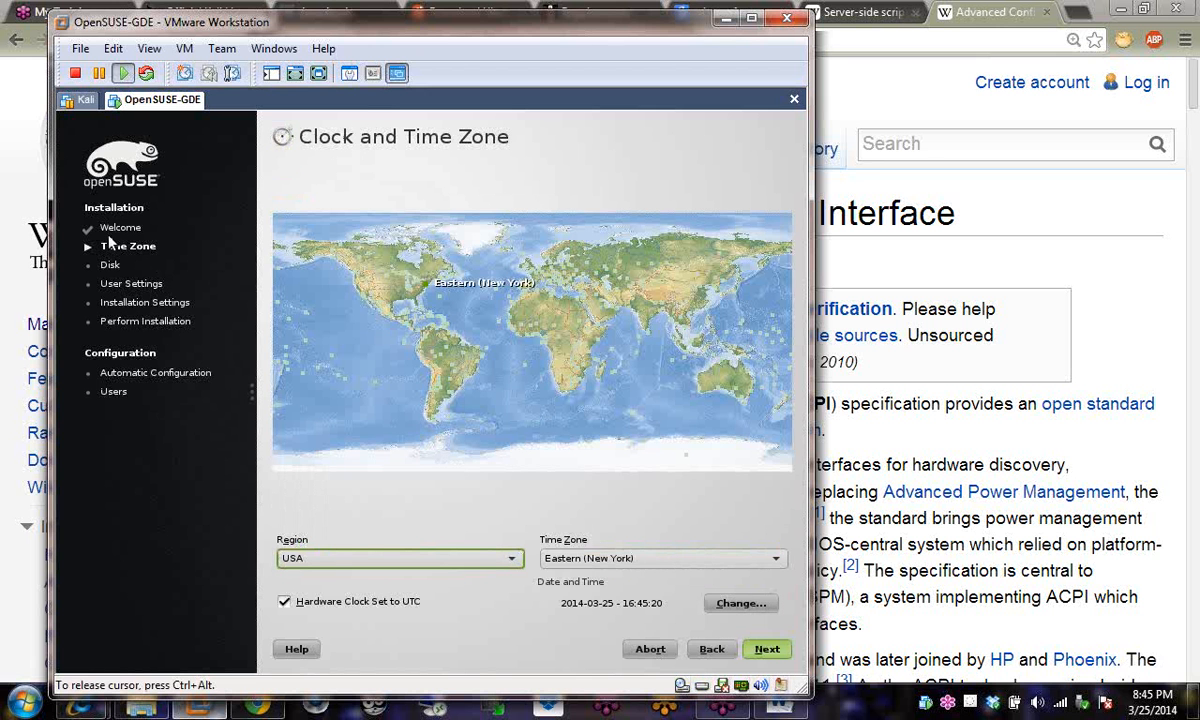
Zoom the time zone map in on North America and explore locations across the United States.
click(415, 270)
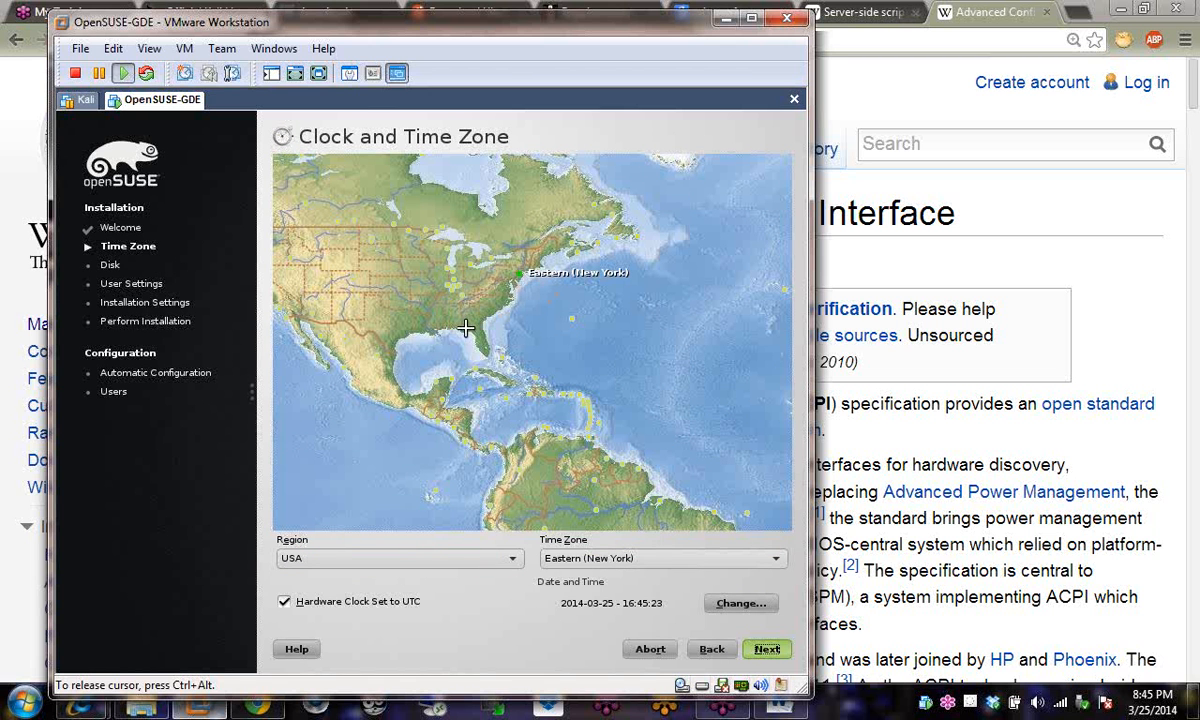
click(385, 252)
click(340, 254)
click(330, 255)
click(314, 262)
click(287, 263)
click(342, 248)
click(397, 226)
click(492, 281)
click(487, 262)
Review the time zone and region choices, accept USA with Eastern (New York), and continue to Suggested Partitioning.
click(617, 560)
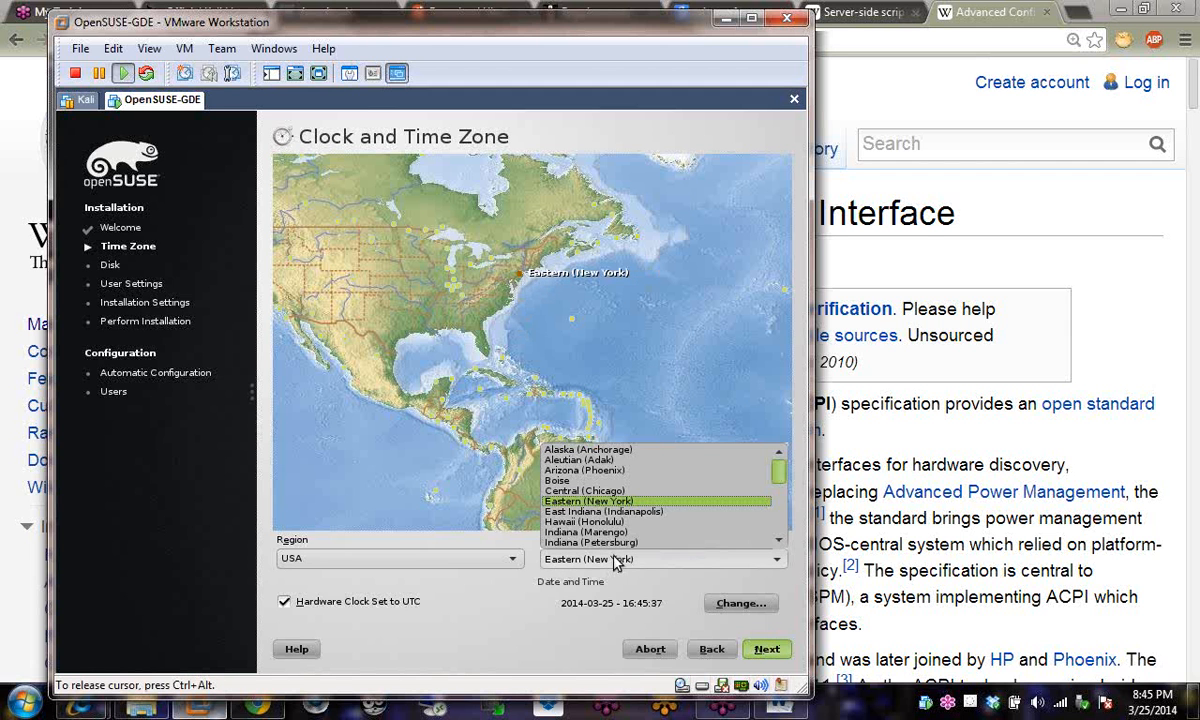
click(453, 600)
click(413, 558)
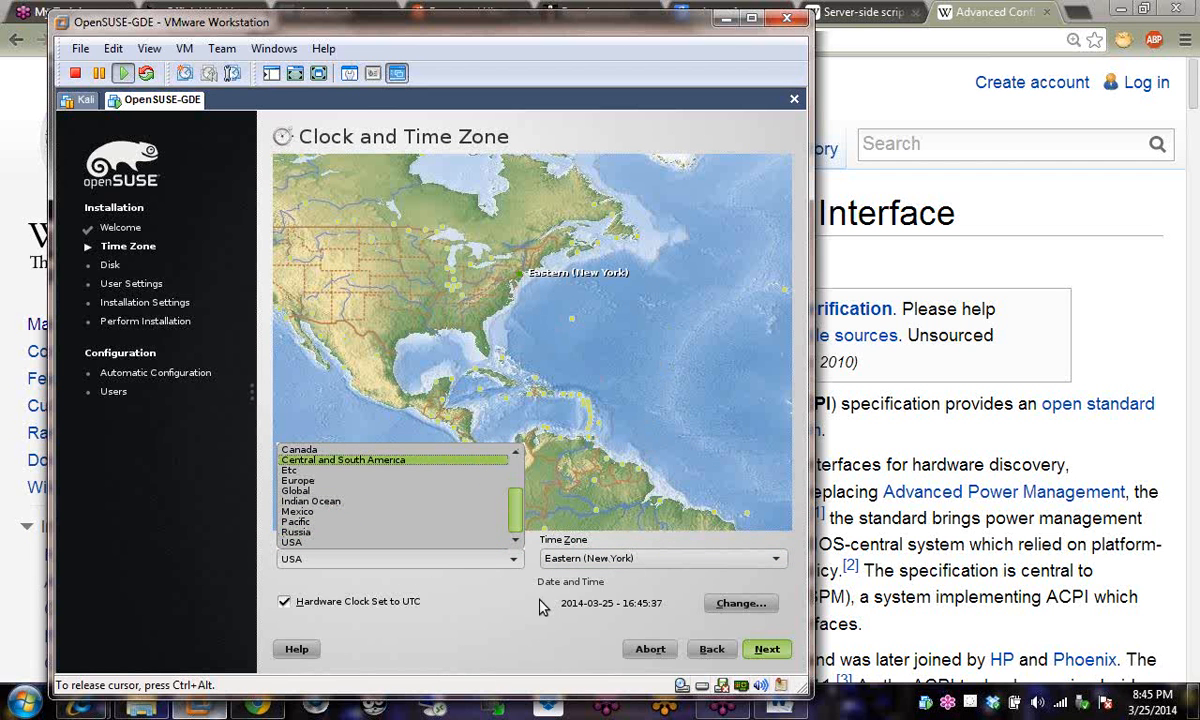
click(446, 624)
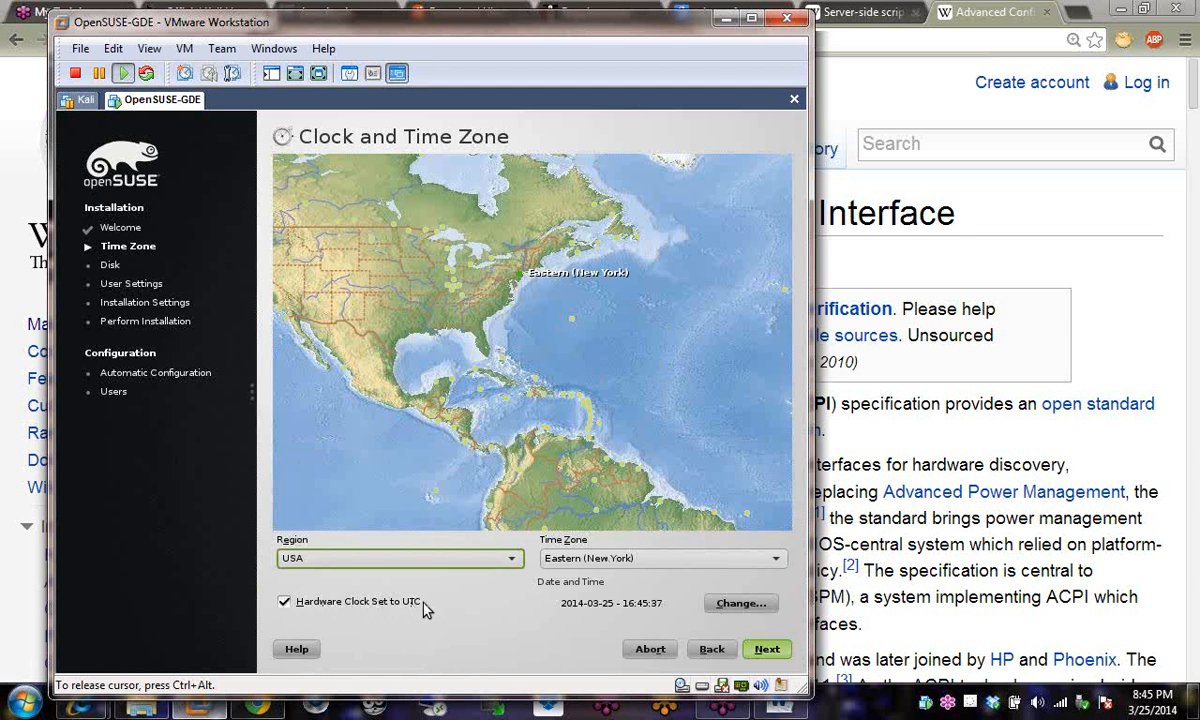
click(775, 652)
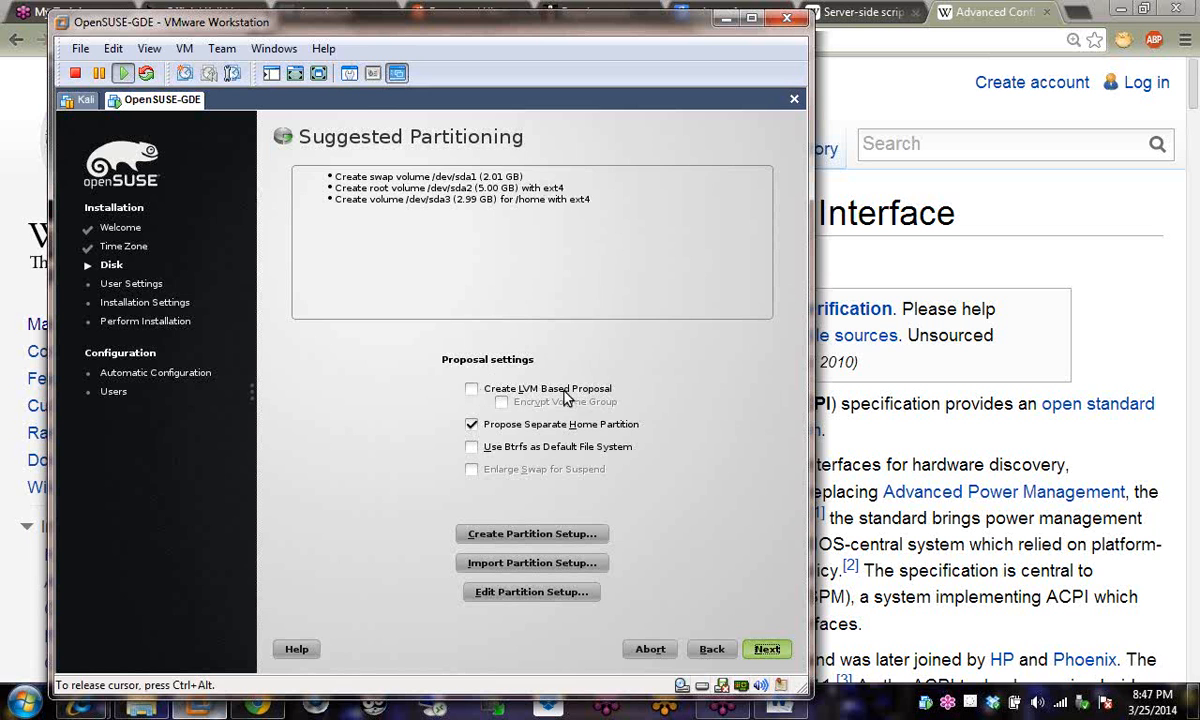
Enable the LVM-based partitioning proposal and search the web for "what is LVM", highlighting its logical volume management features.
click(471, 389)
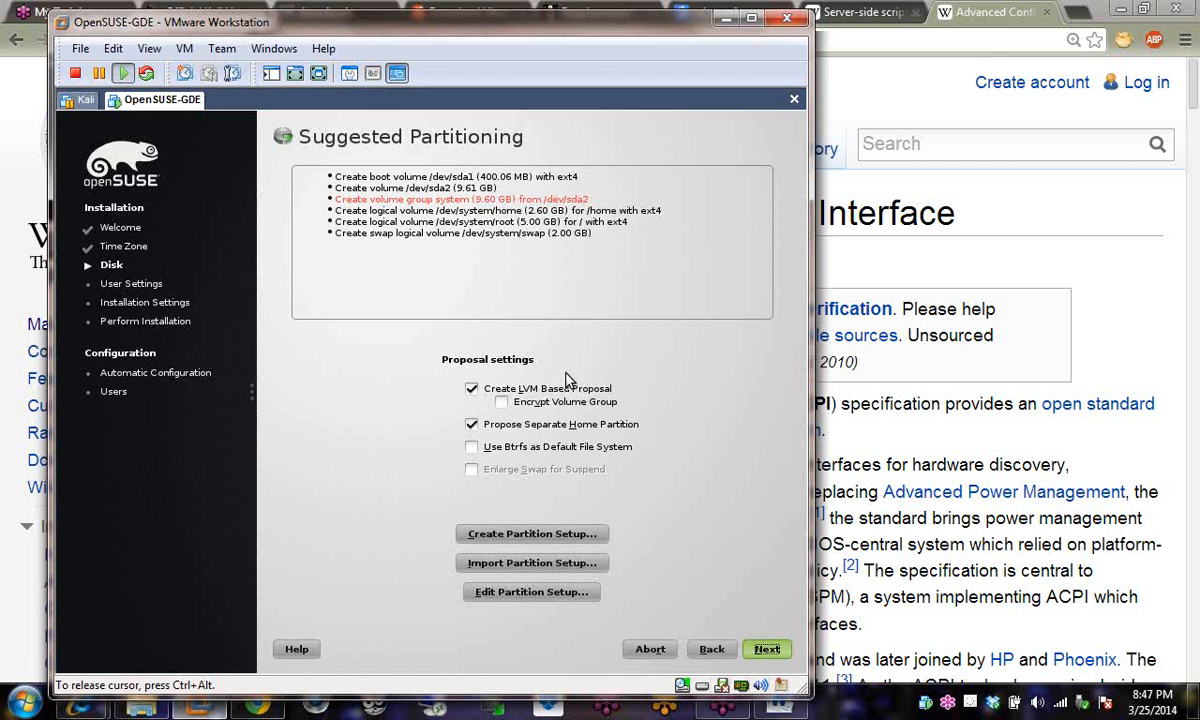
click(834, 268)
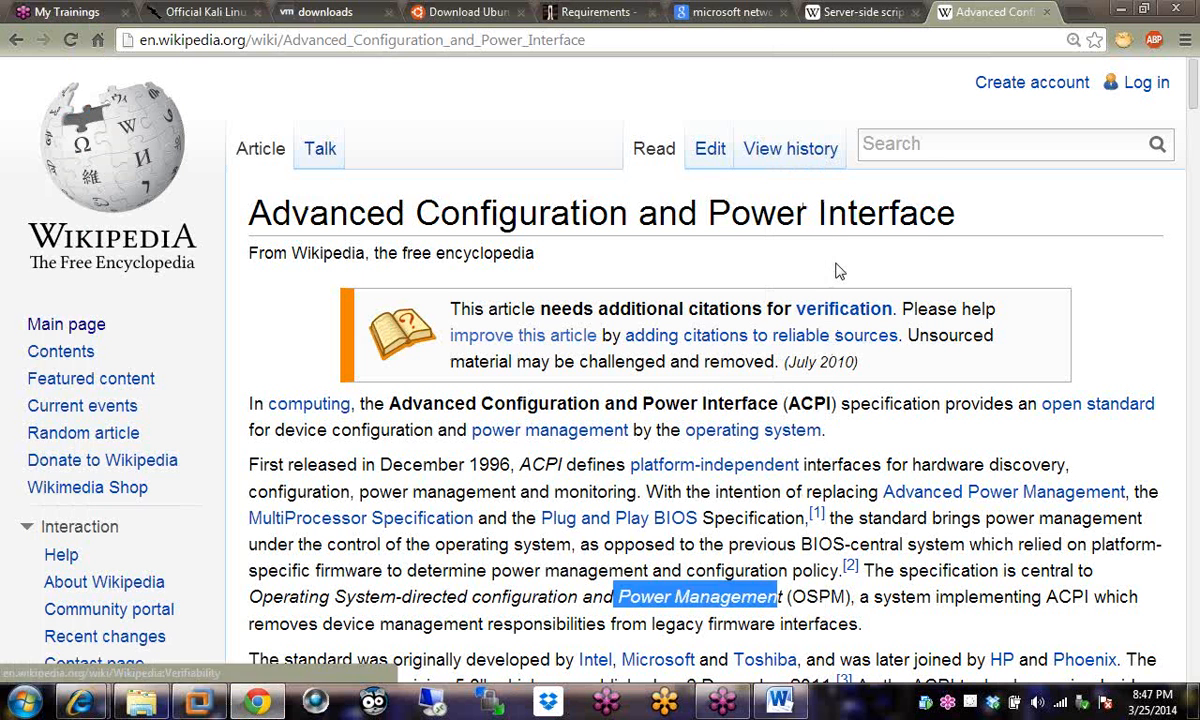
click(860, 45)
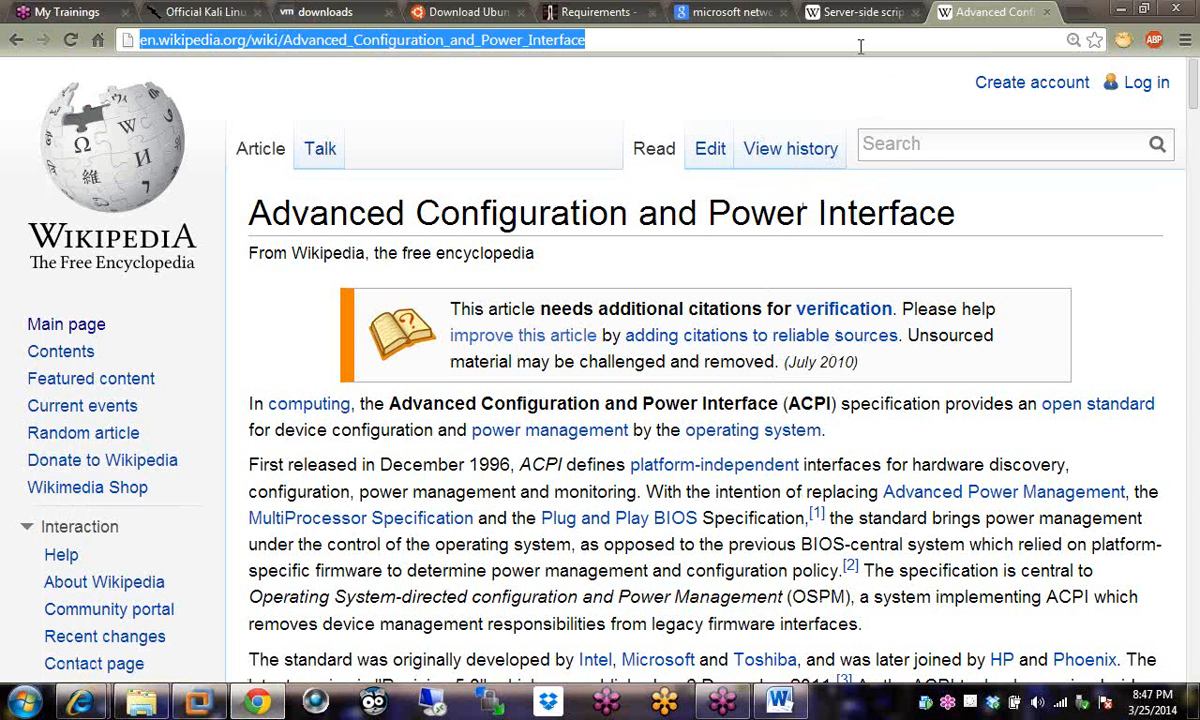
text(what is LVM)
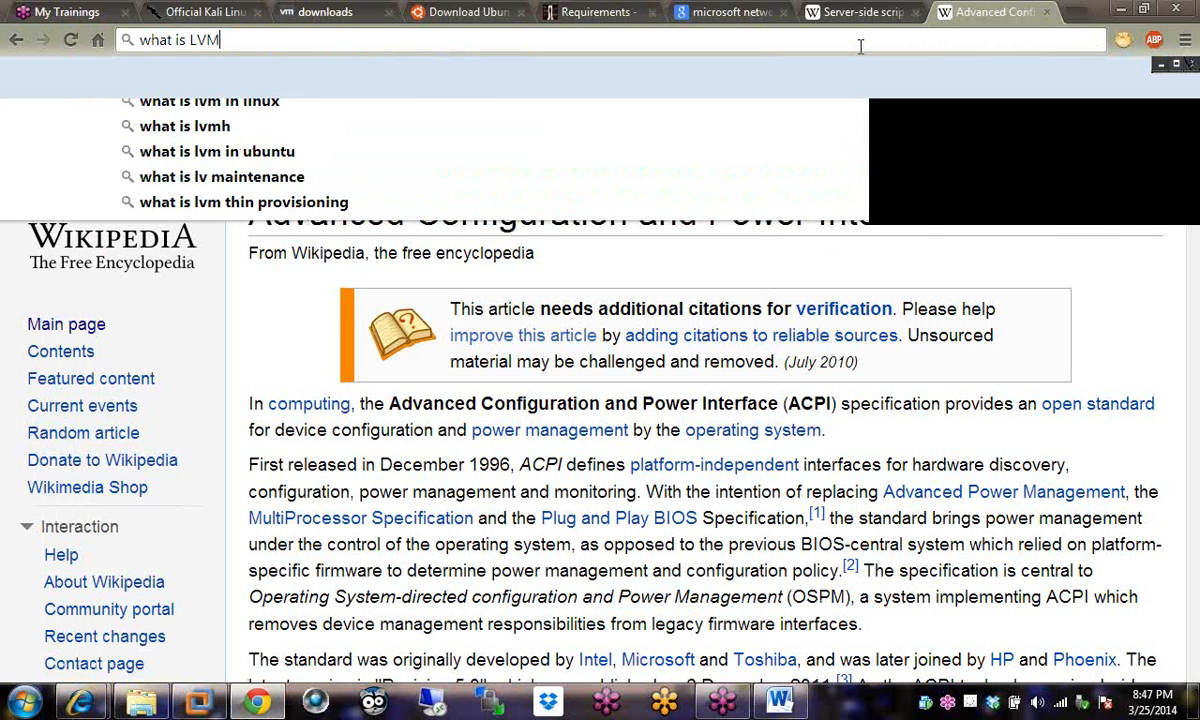
key(Return)
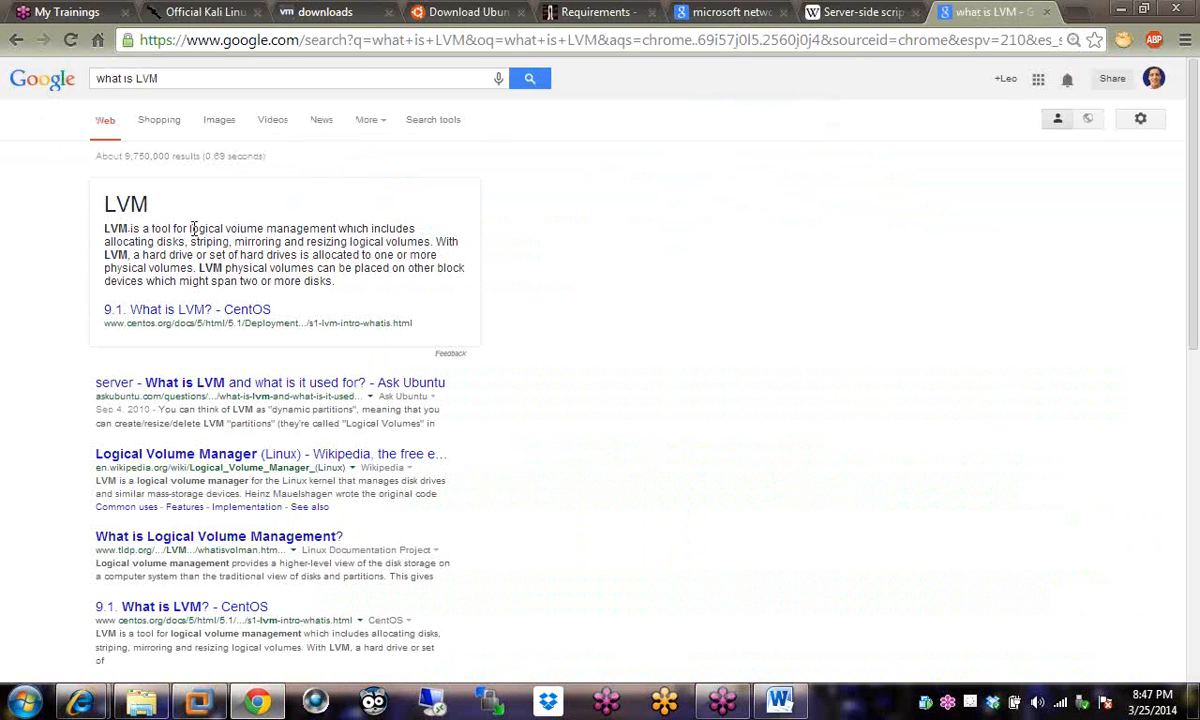
drag(187, 228, 343, 229)
drag(156, 241, 432, 241)
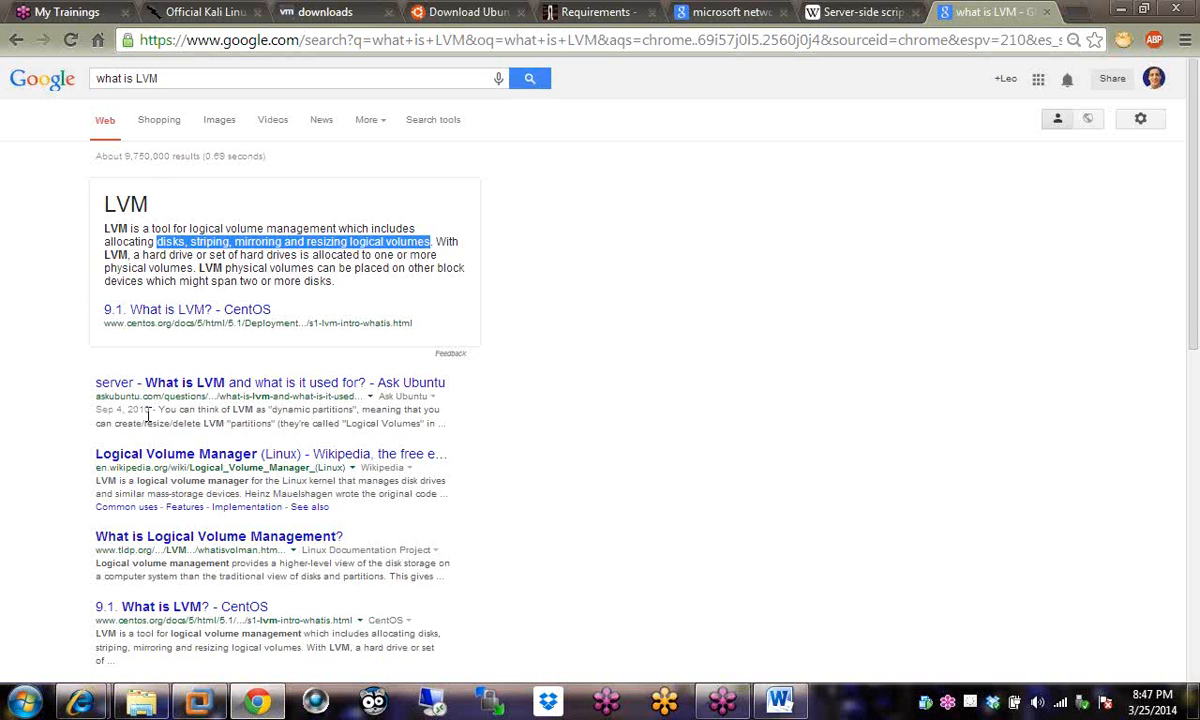
Open Windows Computer Management, show Device Manager and Disk Management, and minimize the window.
click(25, 704)
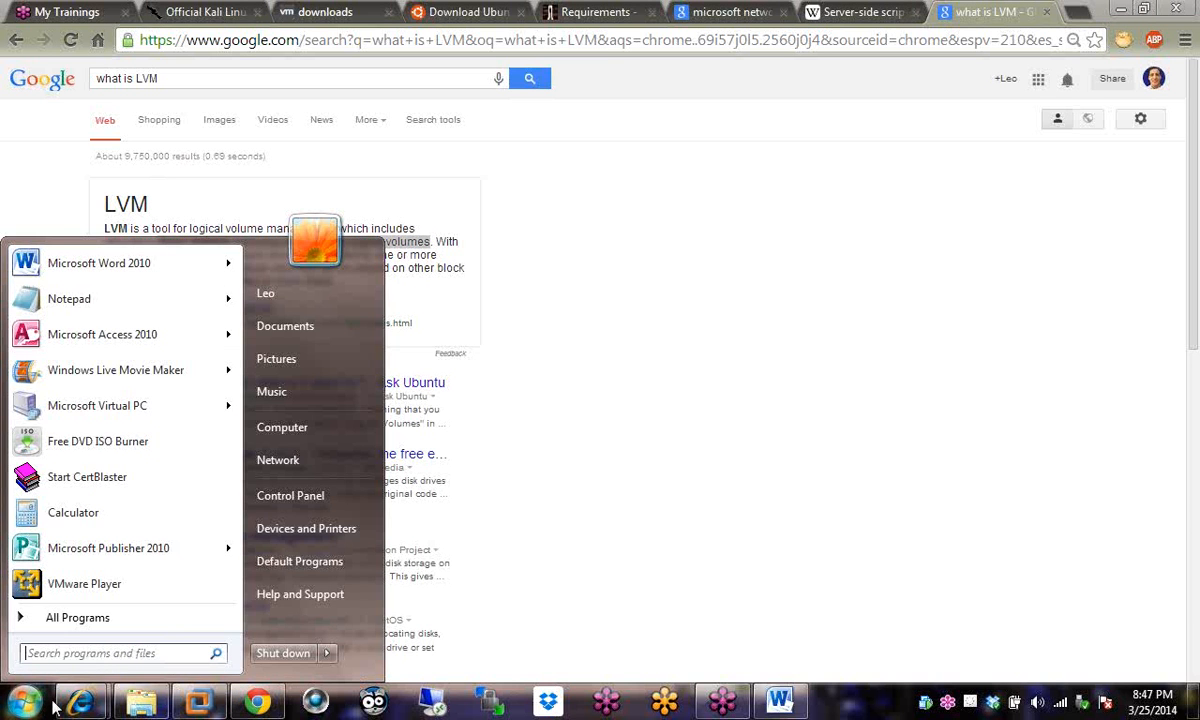
click(297, 427)
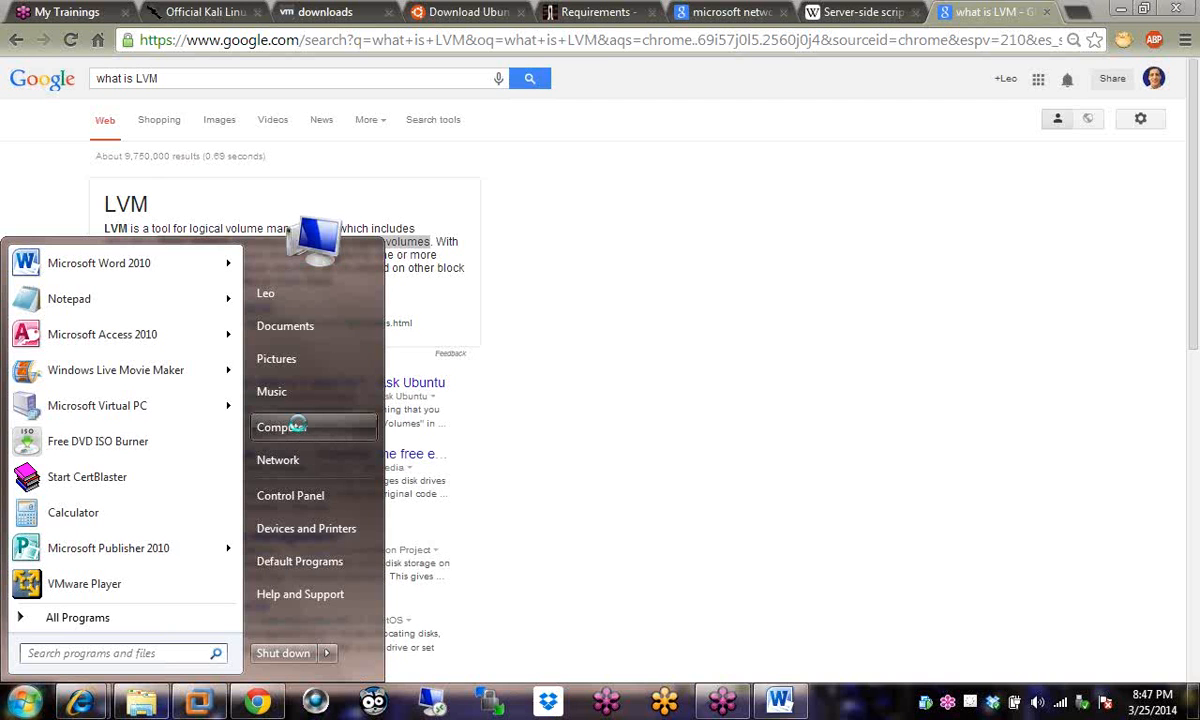
right_click(297, 427)
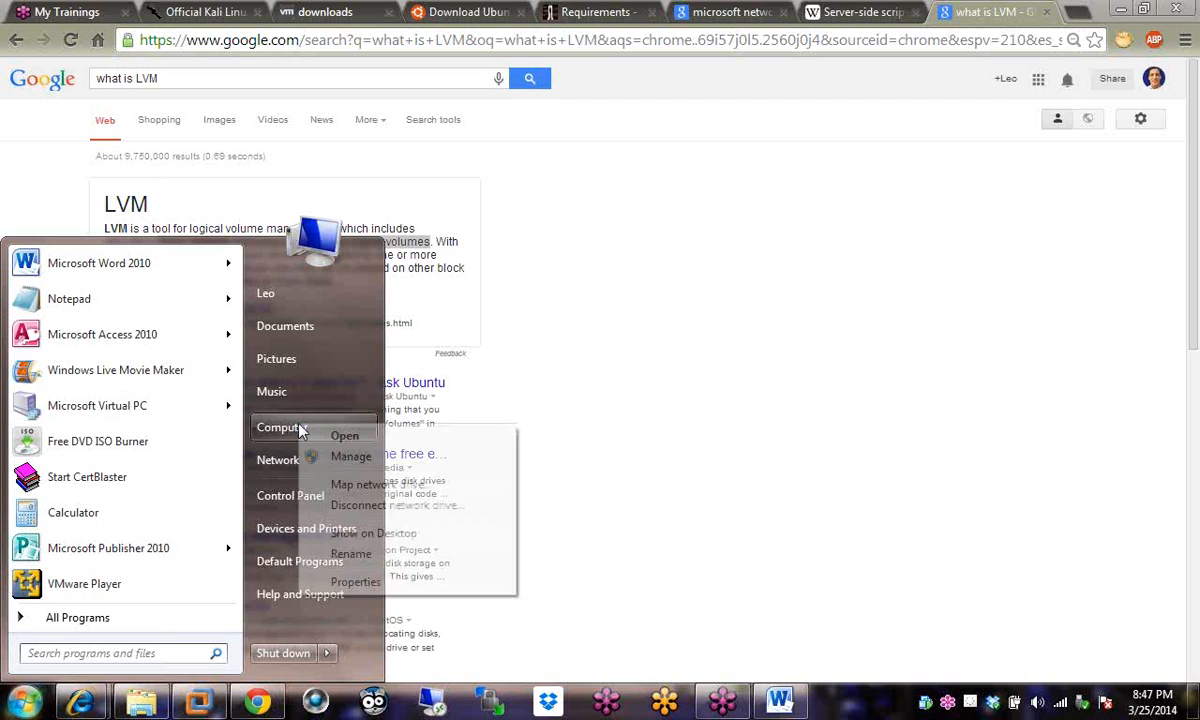
click(340, 458)
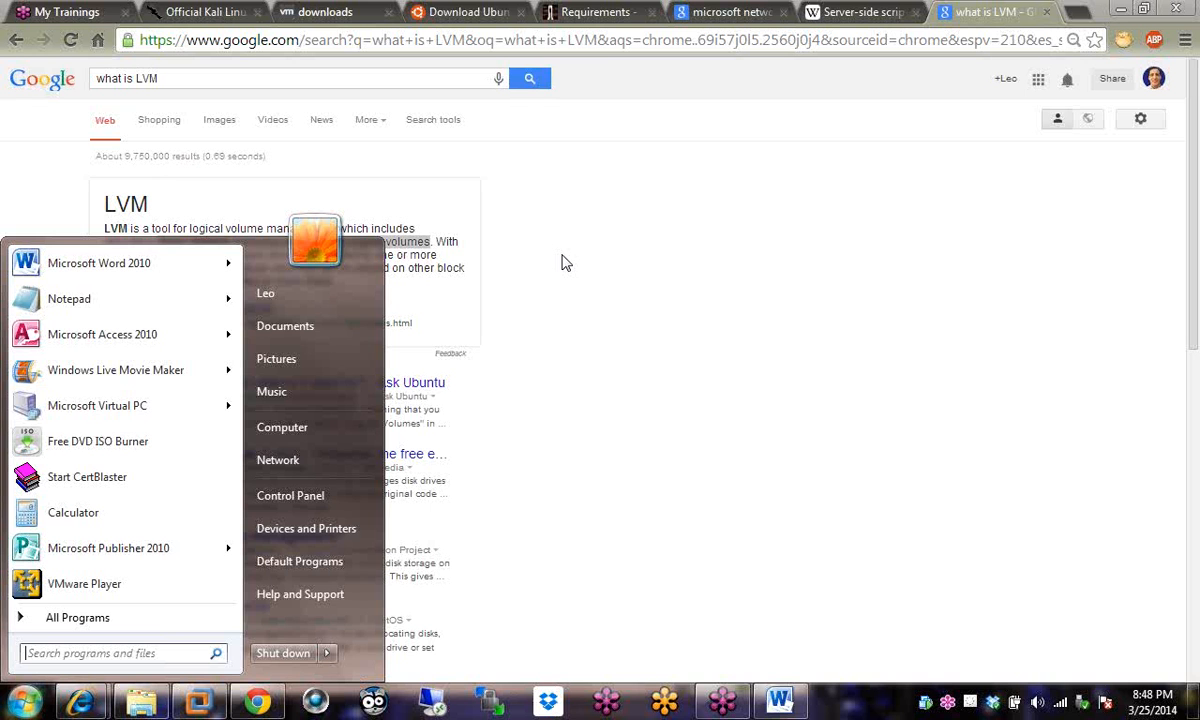
key(Escape)
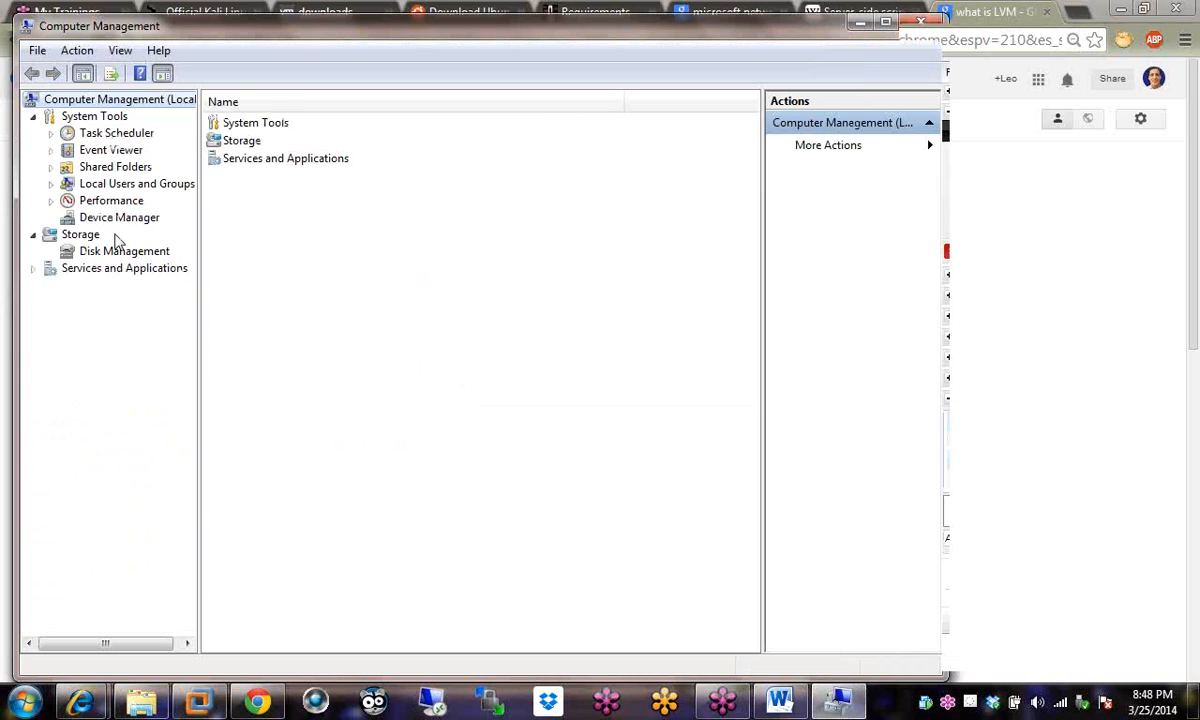
click(101, 220)
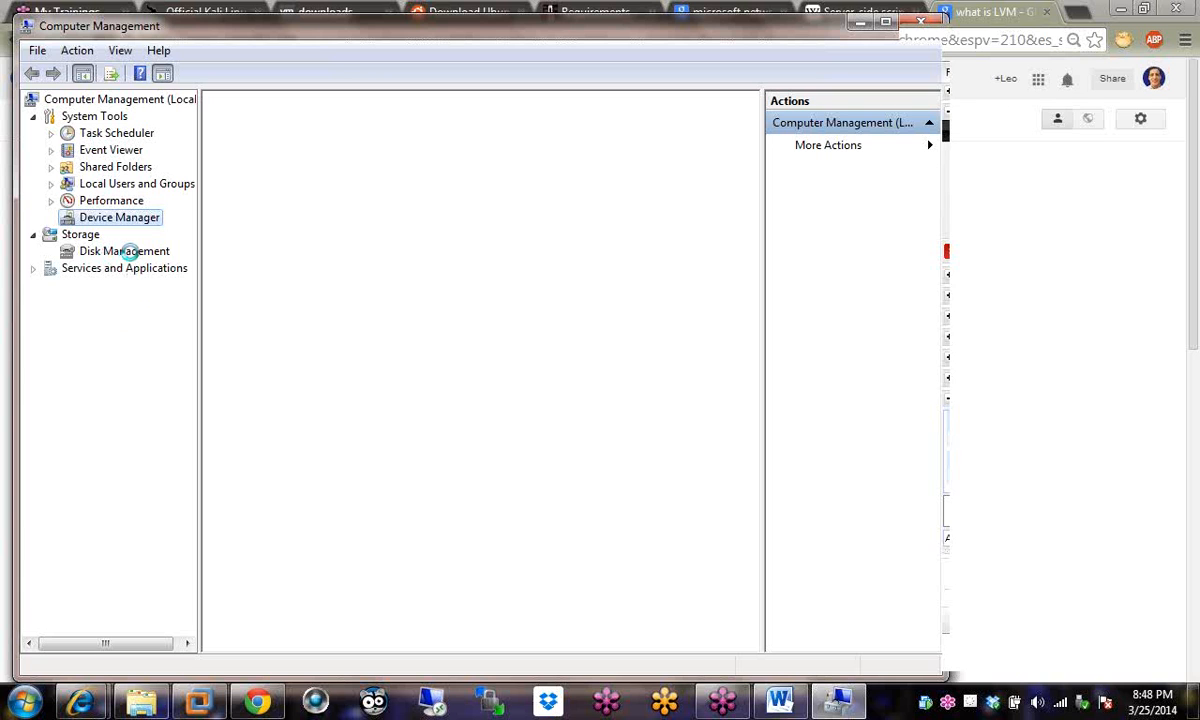
click(128, 251)
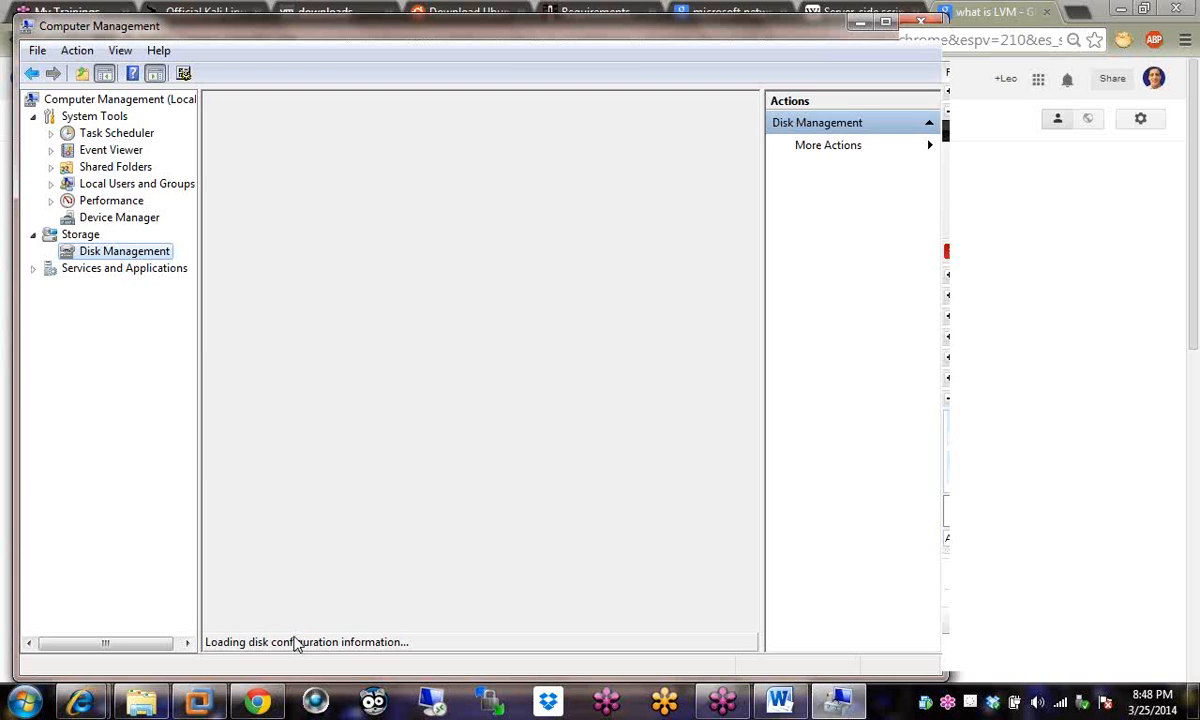
click(858, 23)
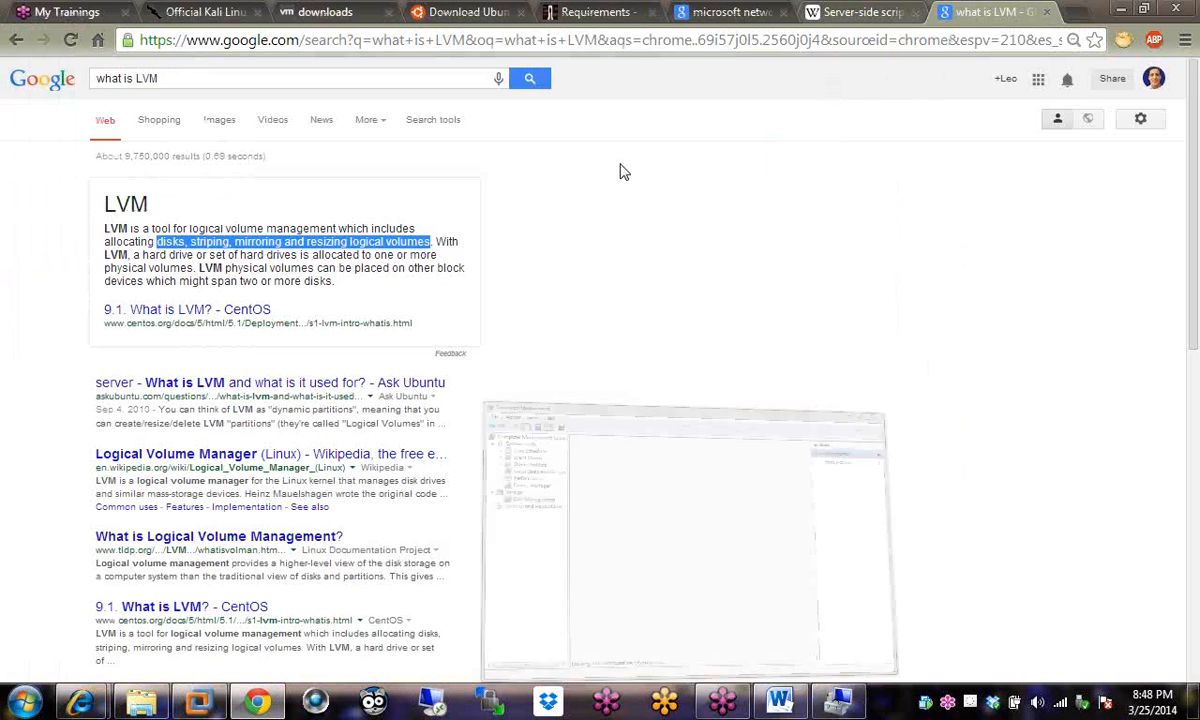
Return to VMware, try volume group encryption, cancel its password request, and turn off the LVM-based proposal.
click(199, 704)
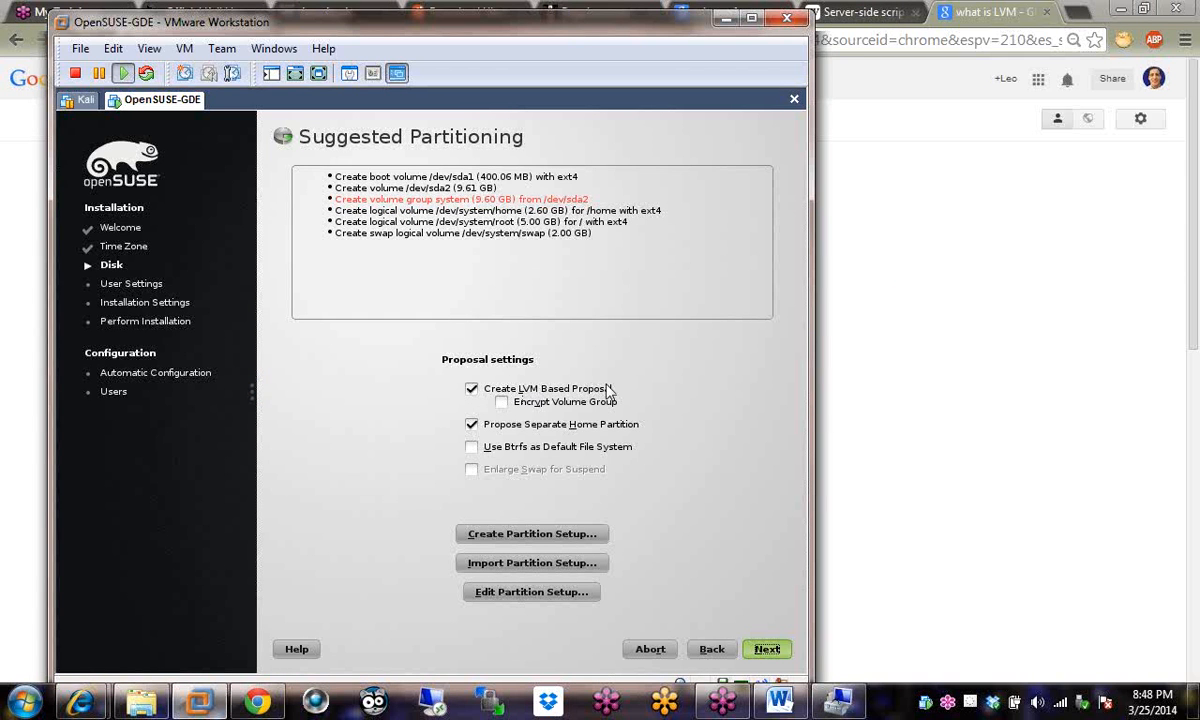
click(503, 403)
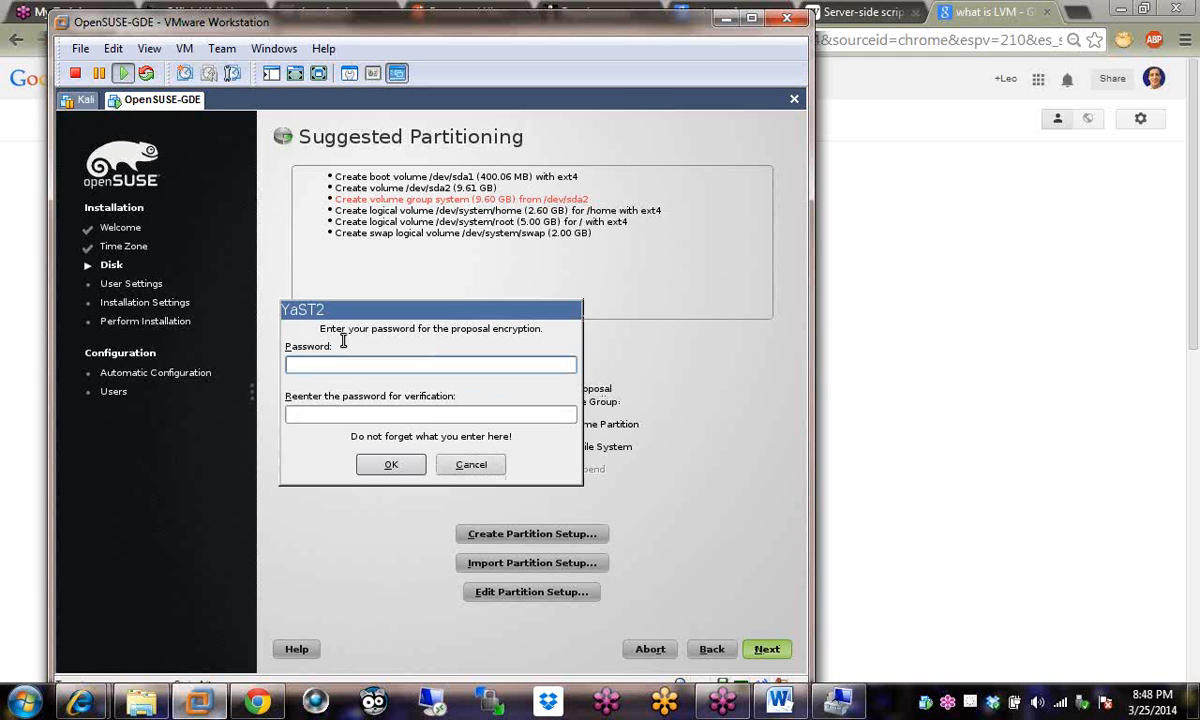
click(477, 334)
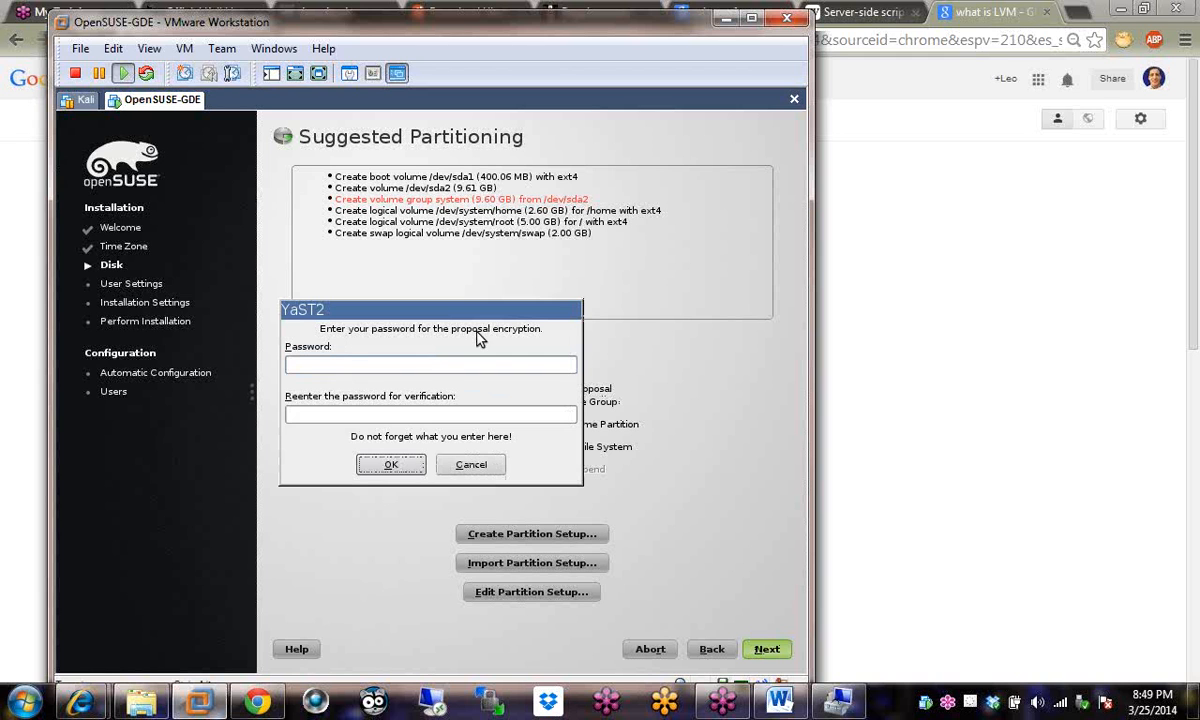
click(330, 366)
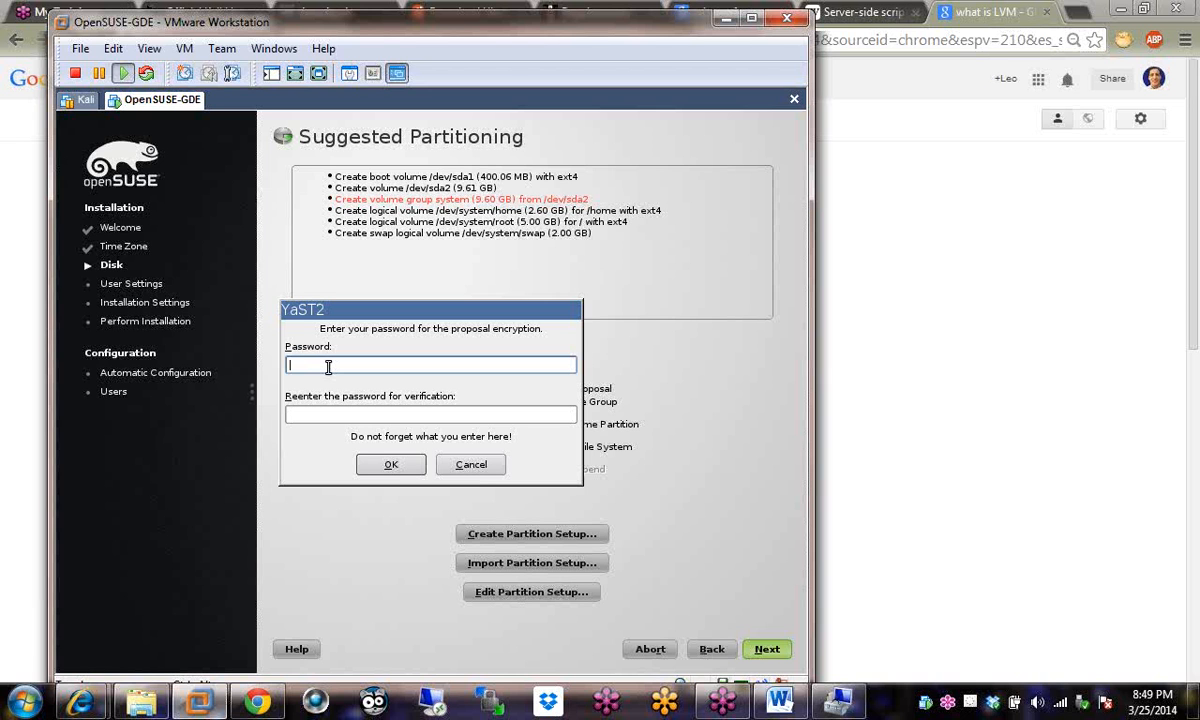
click(472, 468)
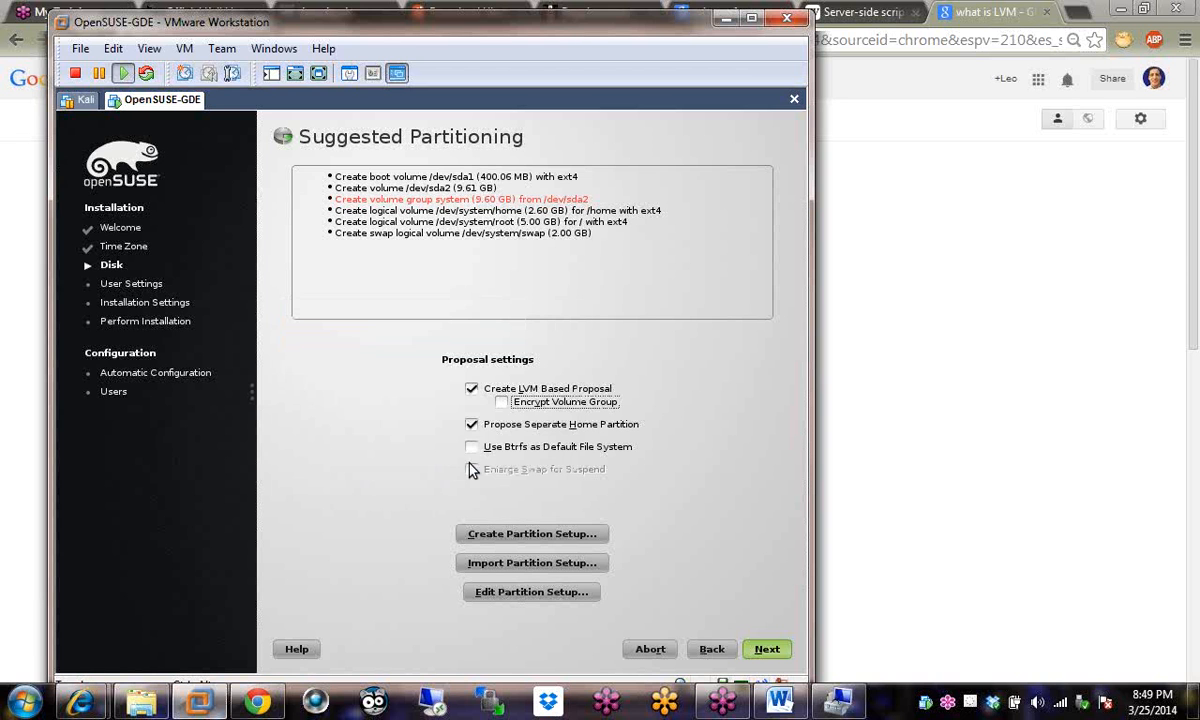
click(472, 391)
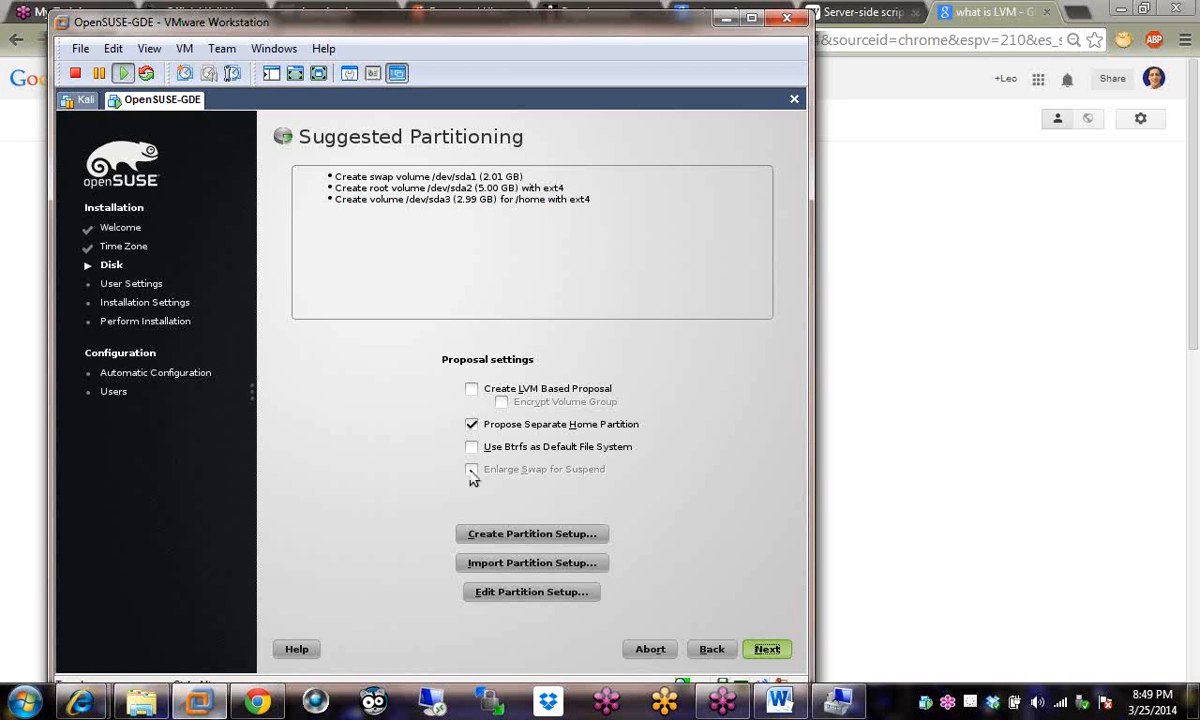
Turn off the separate home partition, and try the LVM-based proposal with volume group encryption before disabling LVM again.
click(474, 426)
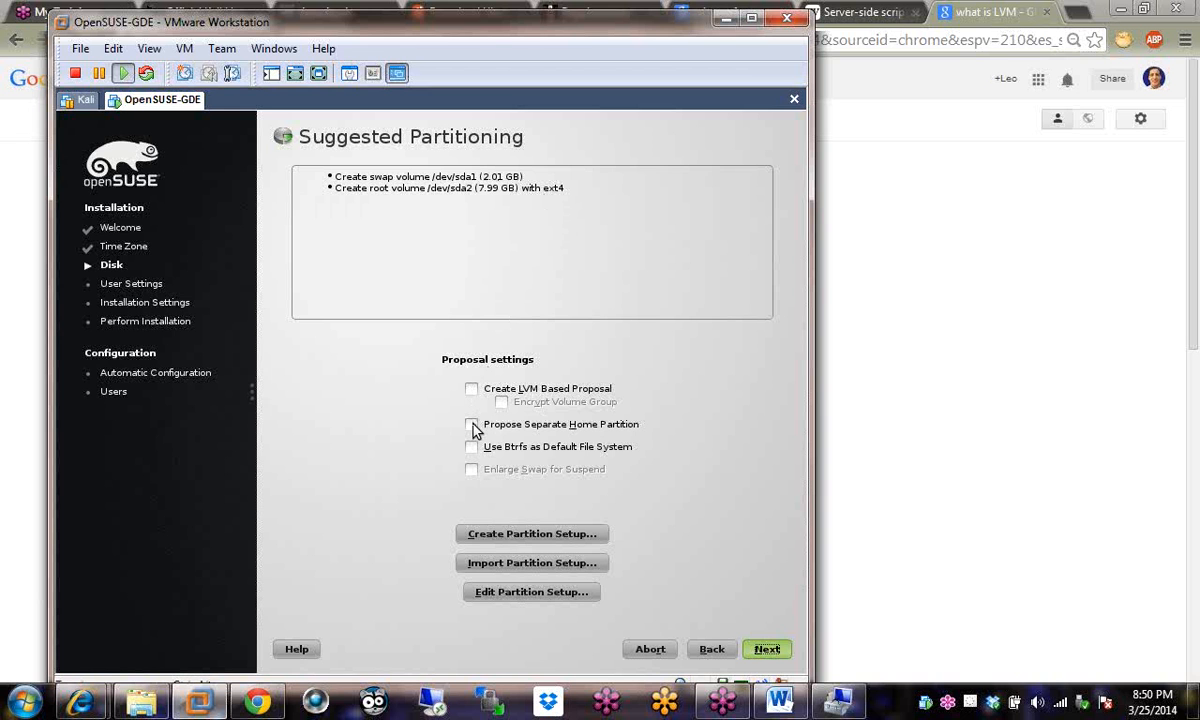
click(472, 390)
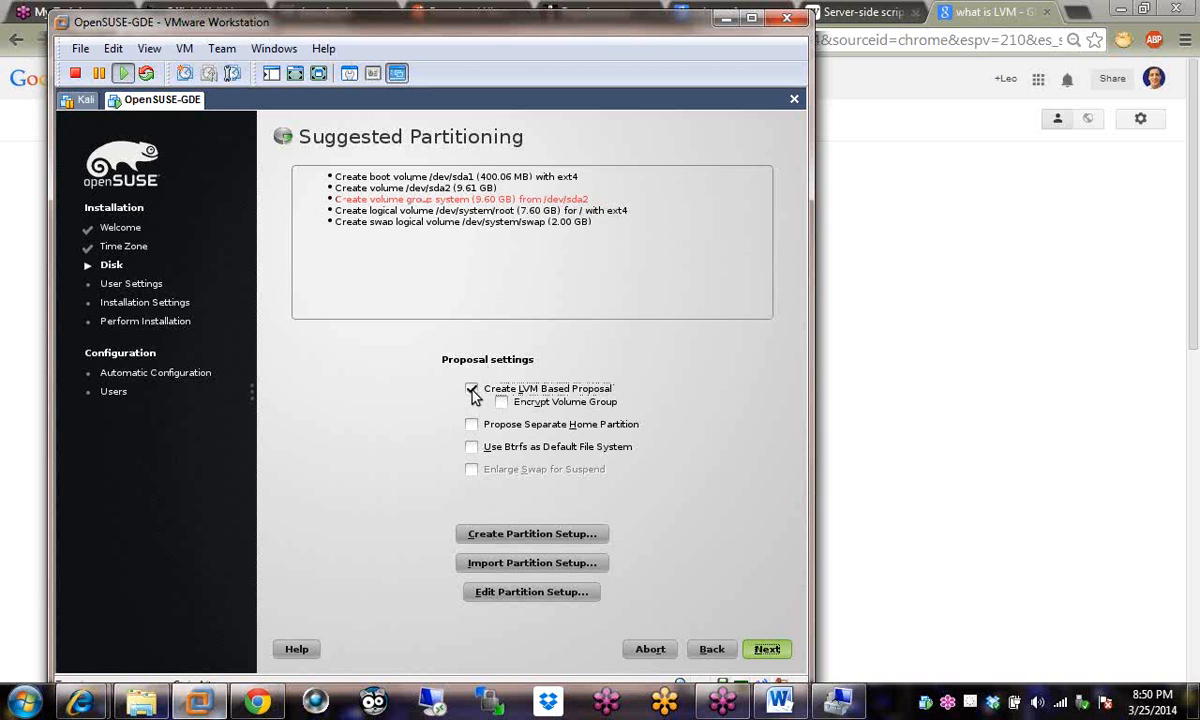
click(501, 402)
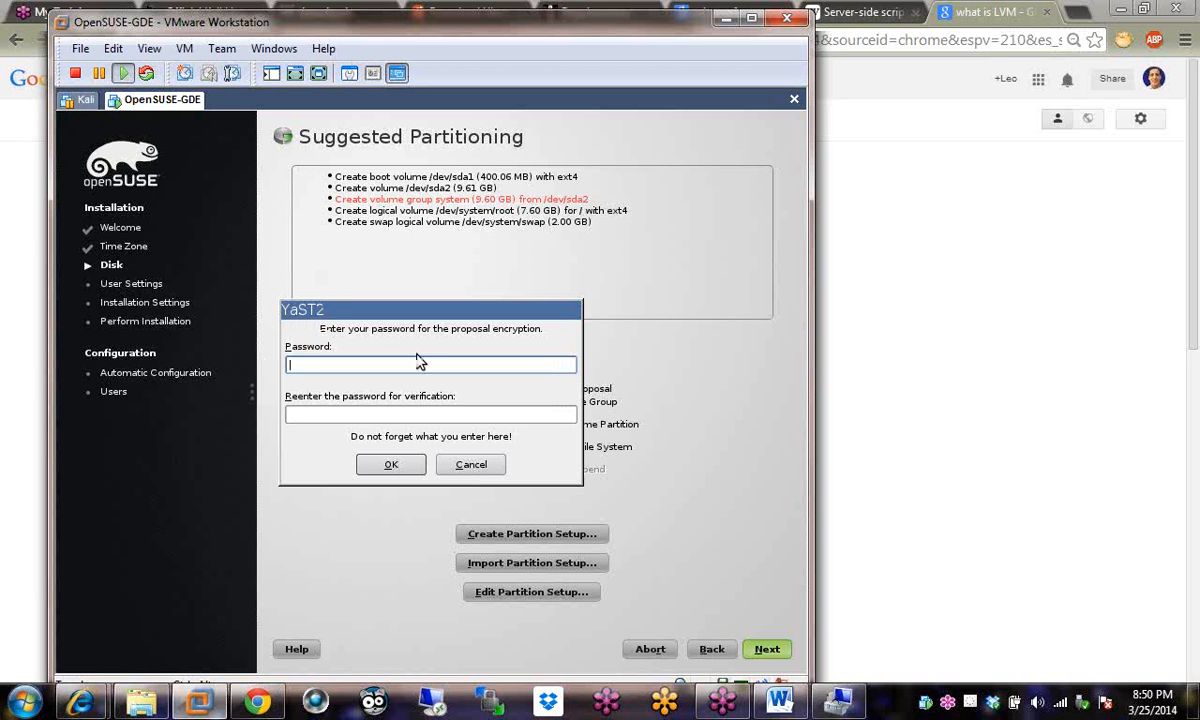
click(470, 465)
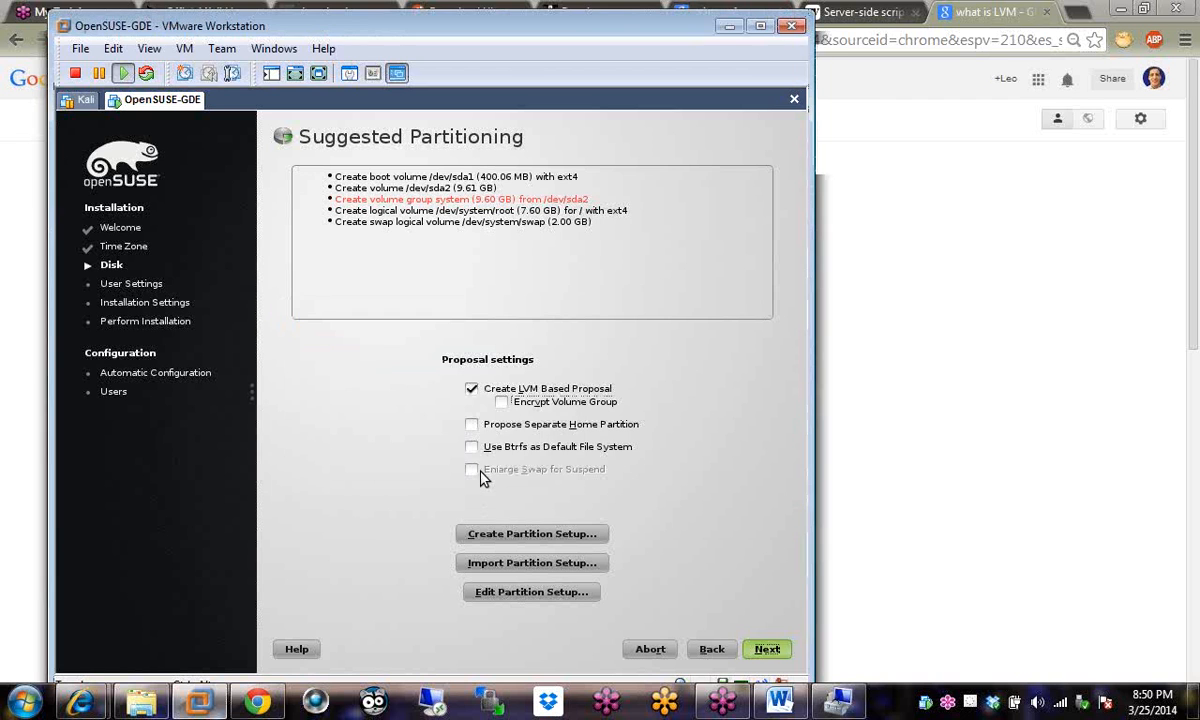
click(471, 388)
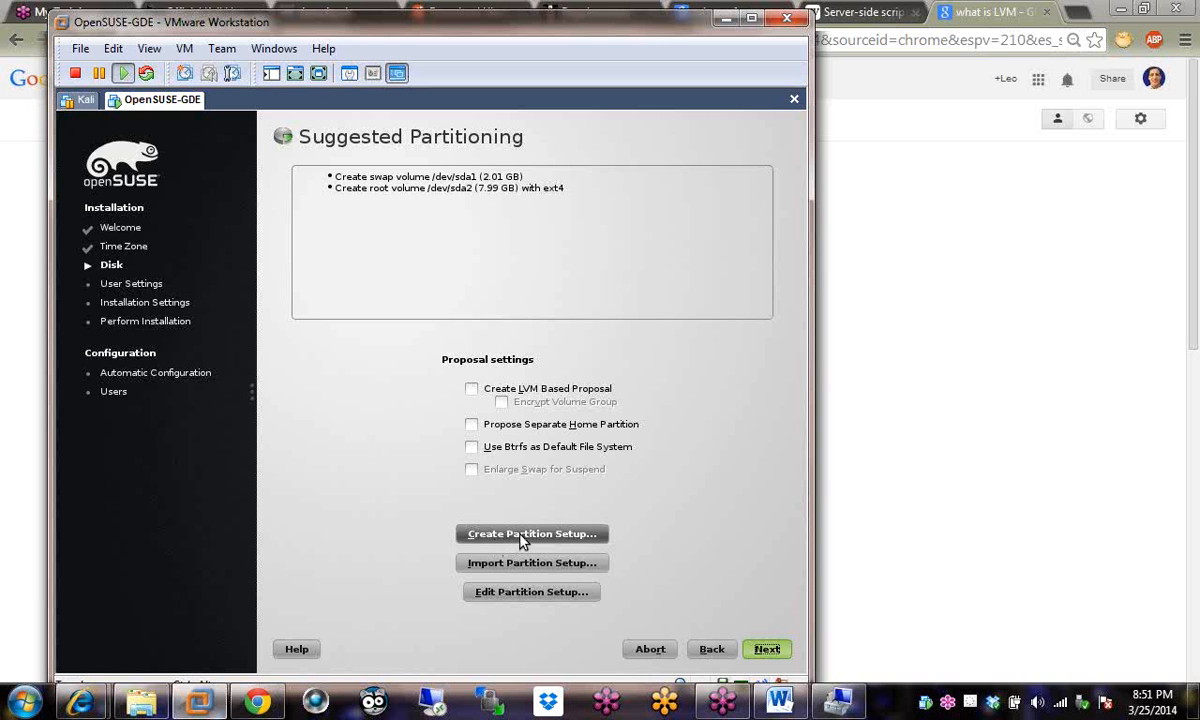
Open the partition setup for editing and examine the Hard Disks, RAID and Volume Management views.
click(523, 594)
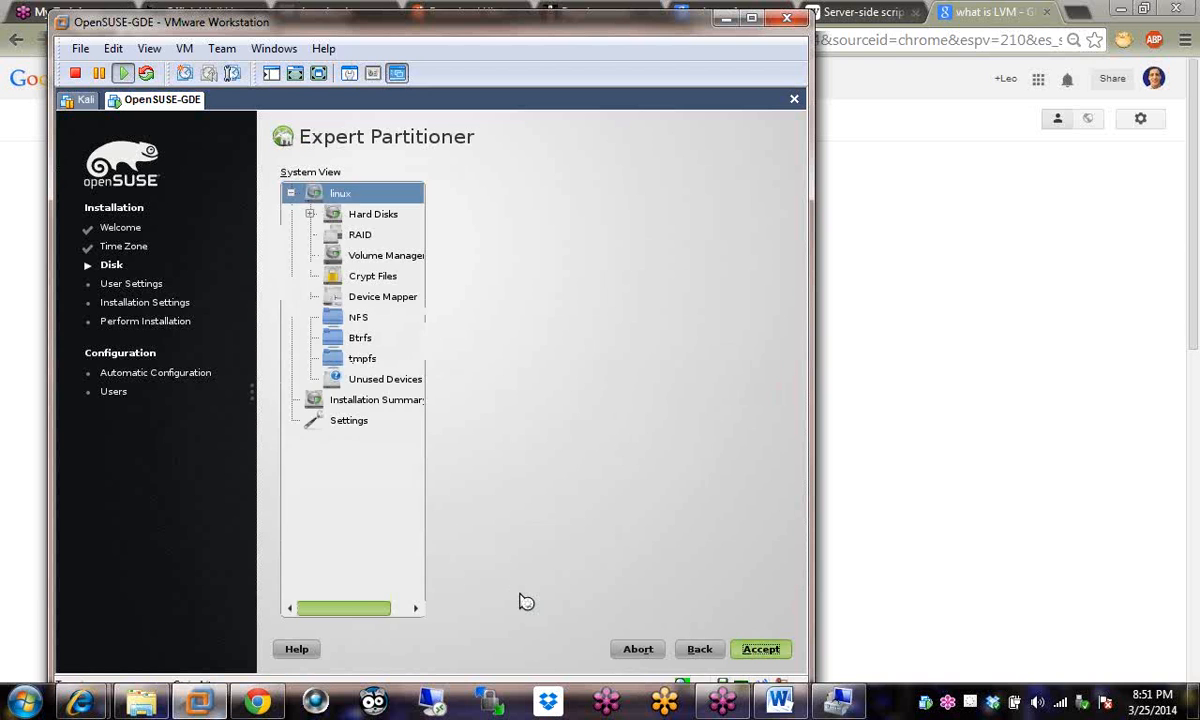
click(363, 218)
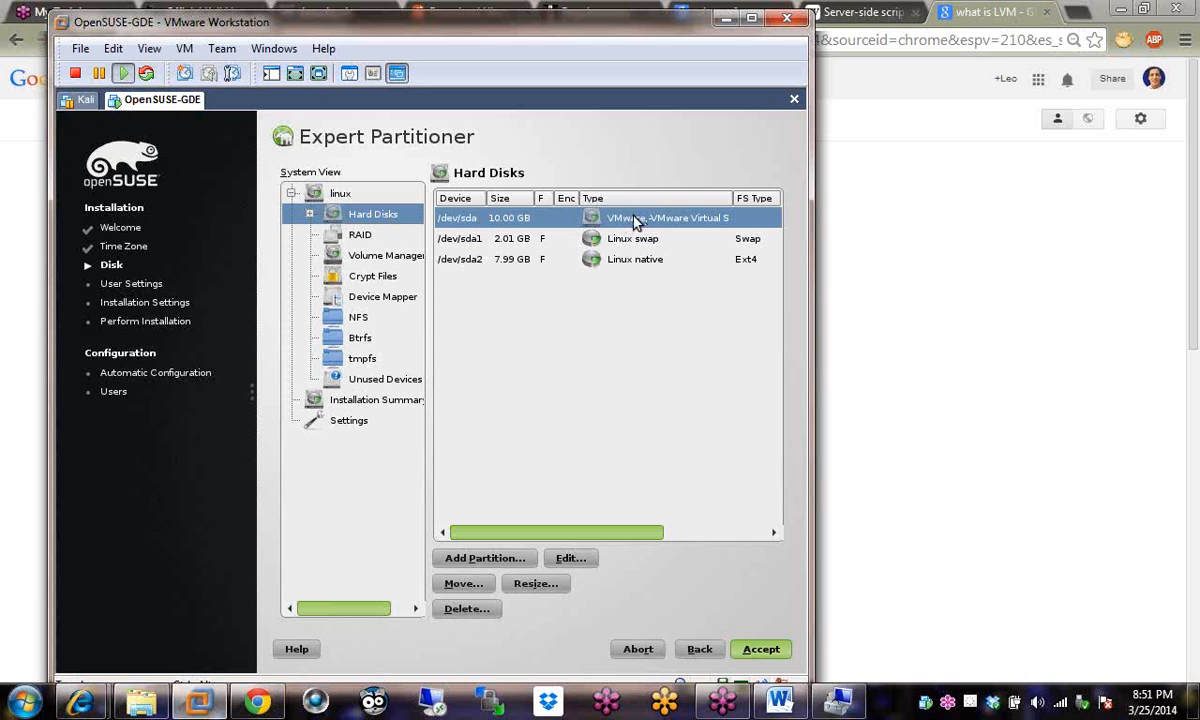
click(591, 238)
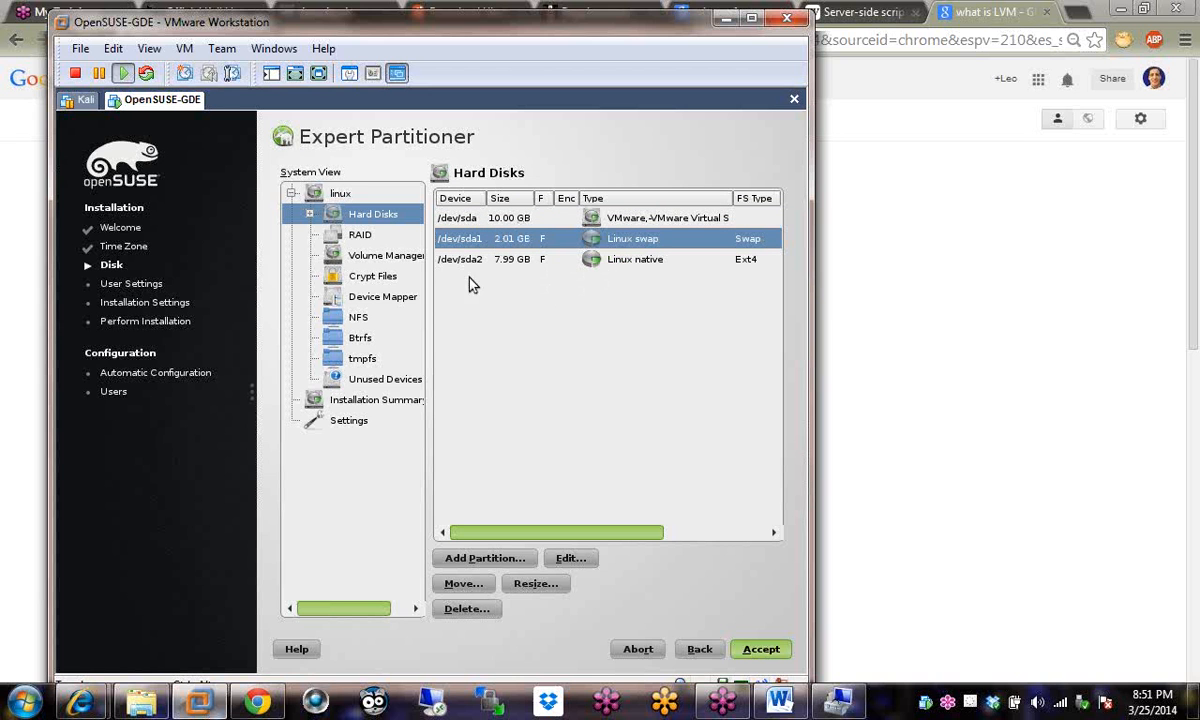
click(356, 236)
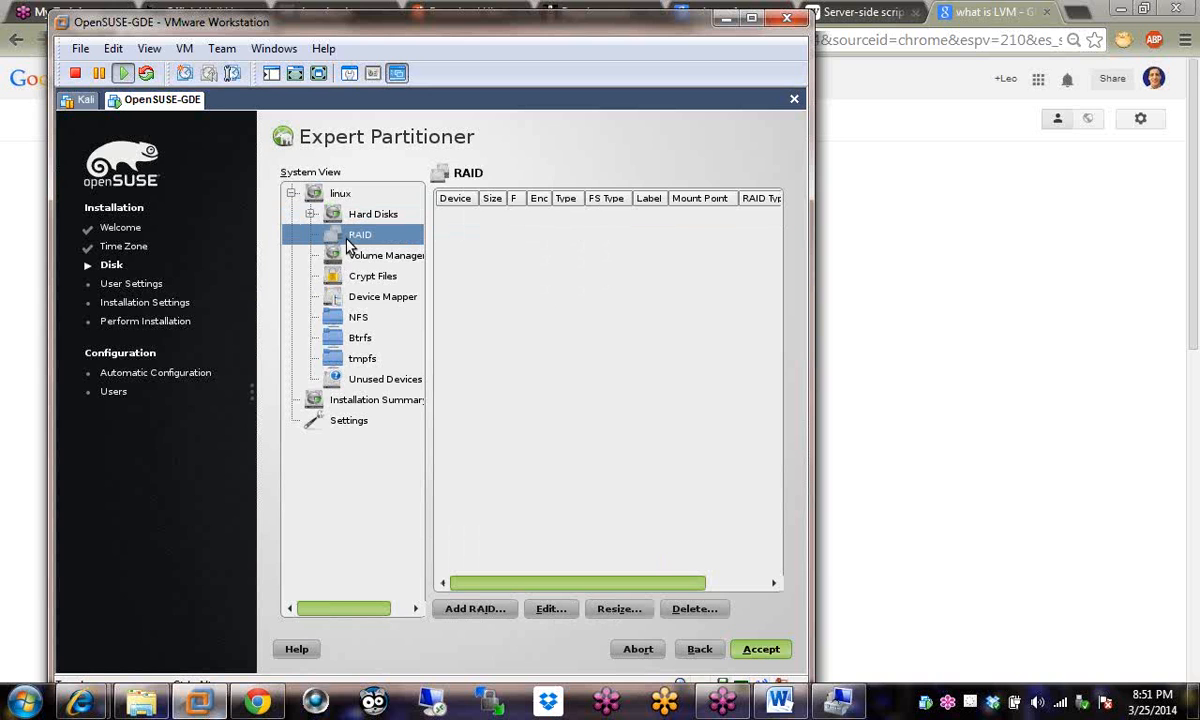
click(387, 257)
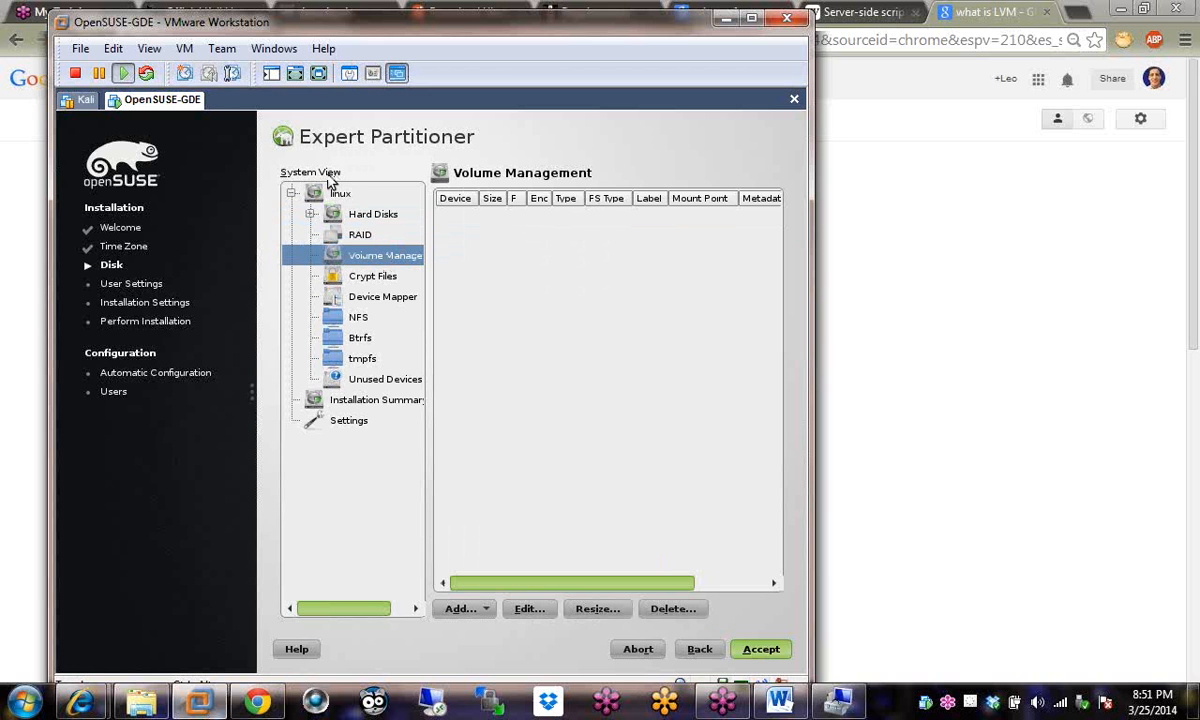
View the NFS shares and NFS settings, look over the fields for adding an NFS share, and cancel.
click(359, 319)
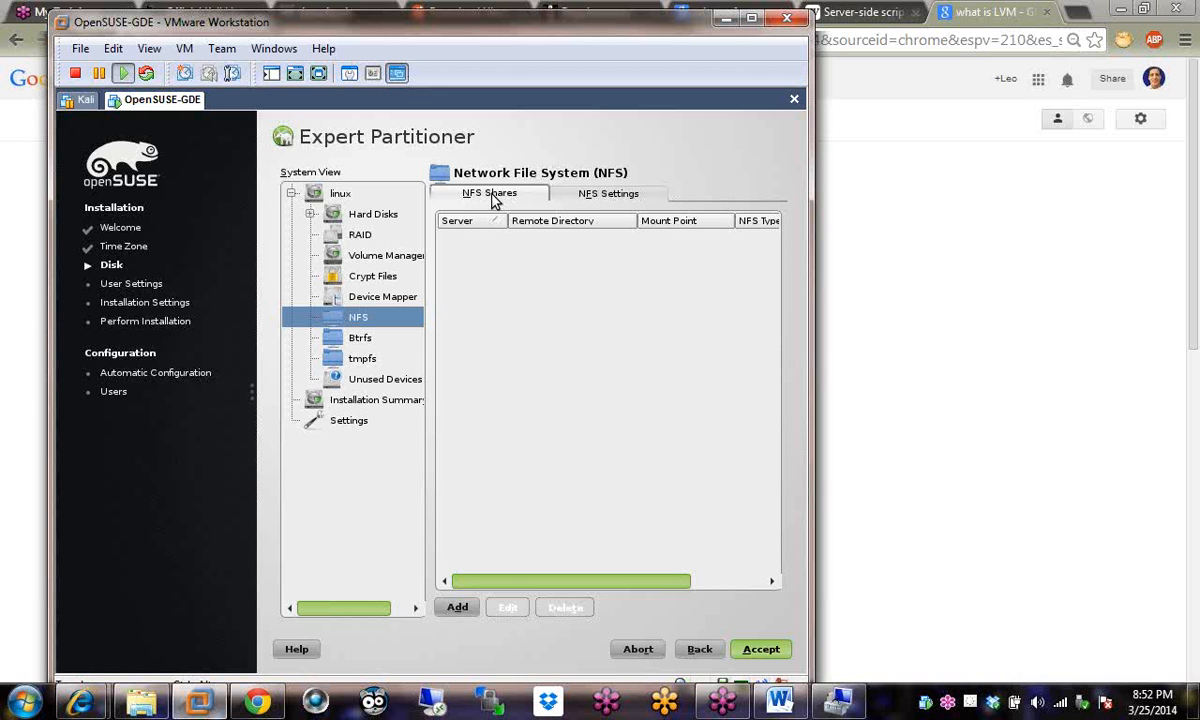
click(632, 198)
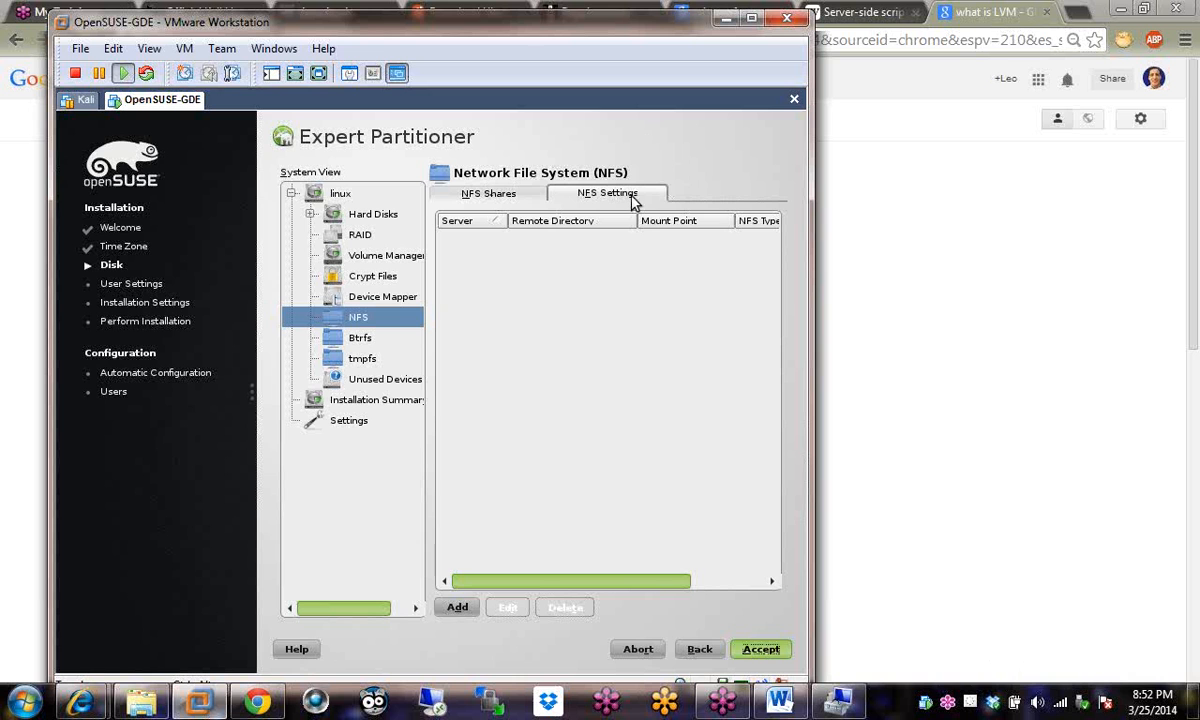
click(458, 610)
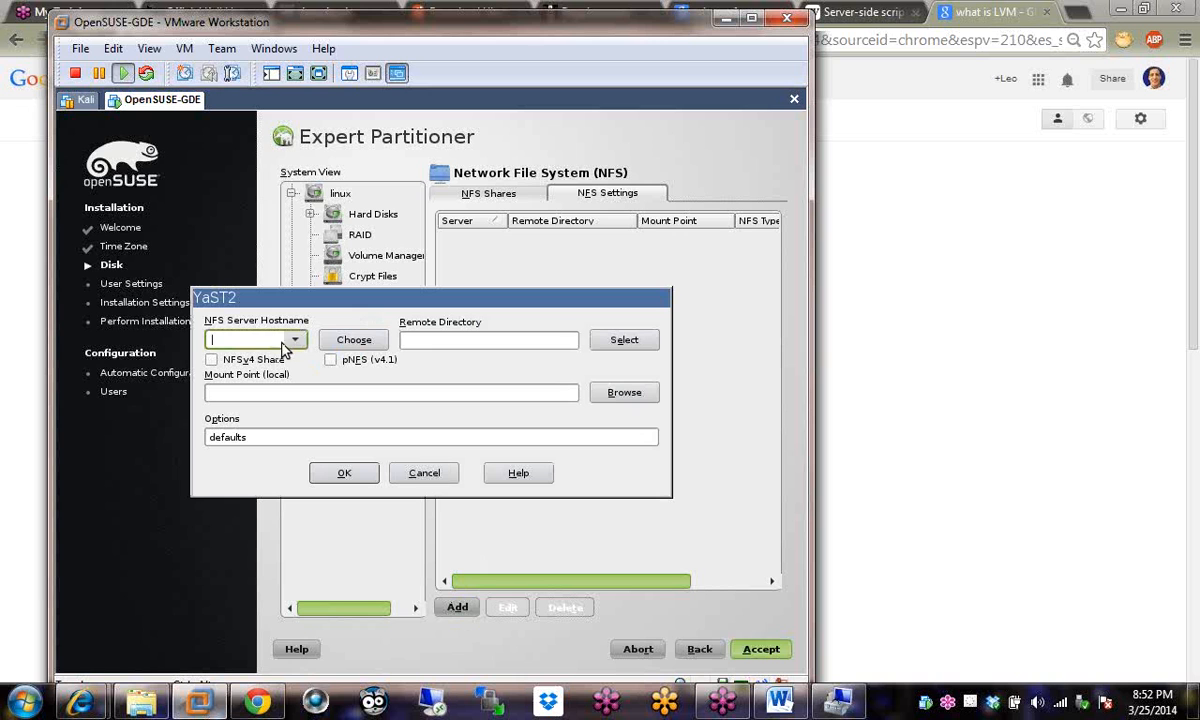
click(455, 338)
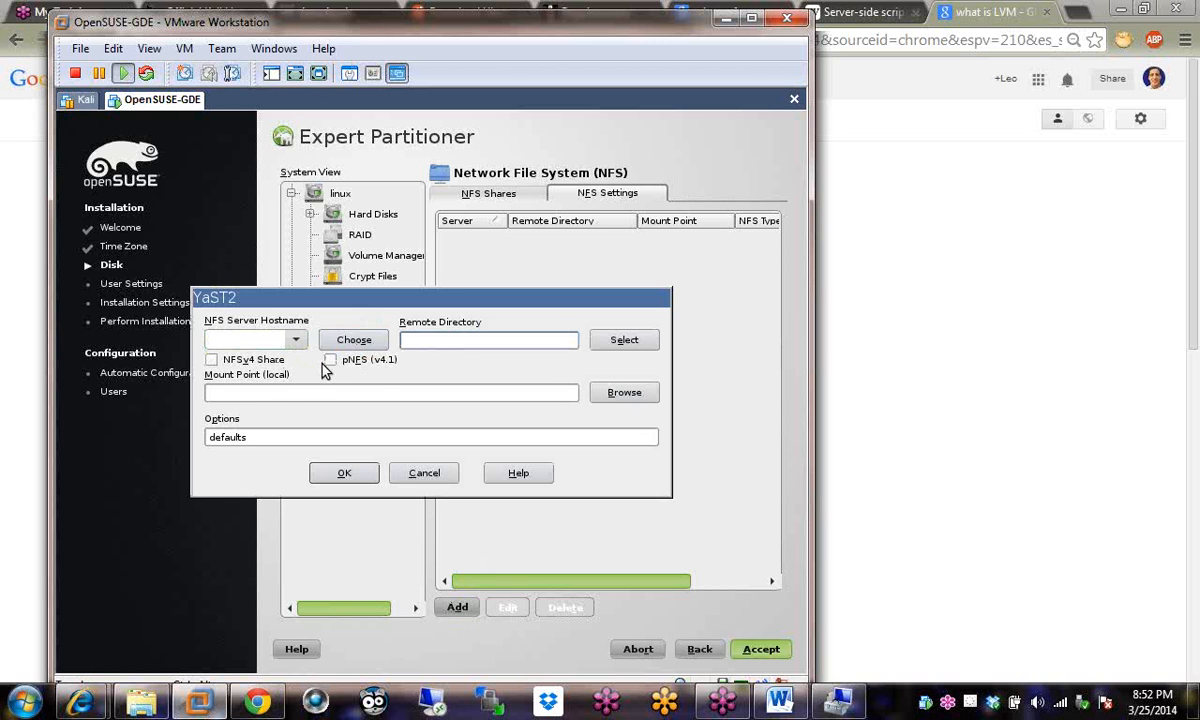
click(280, 392)
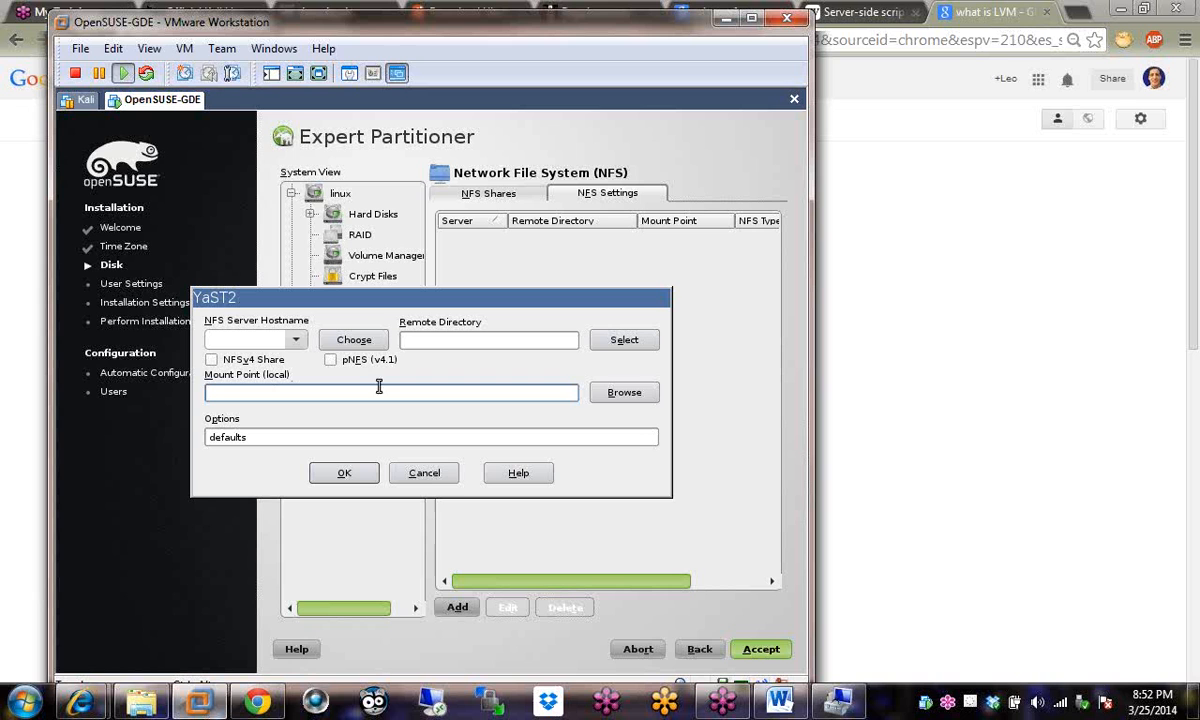
click(422, 474)
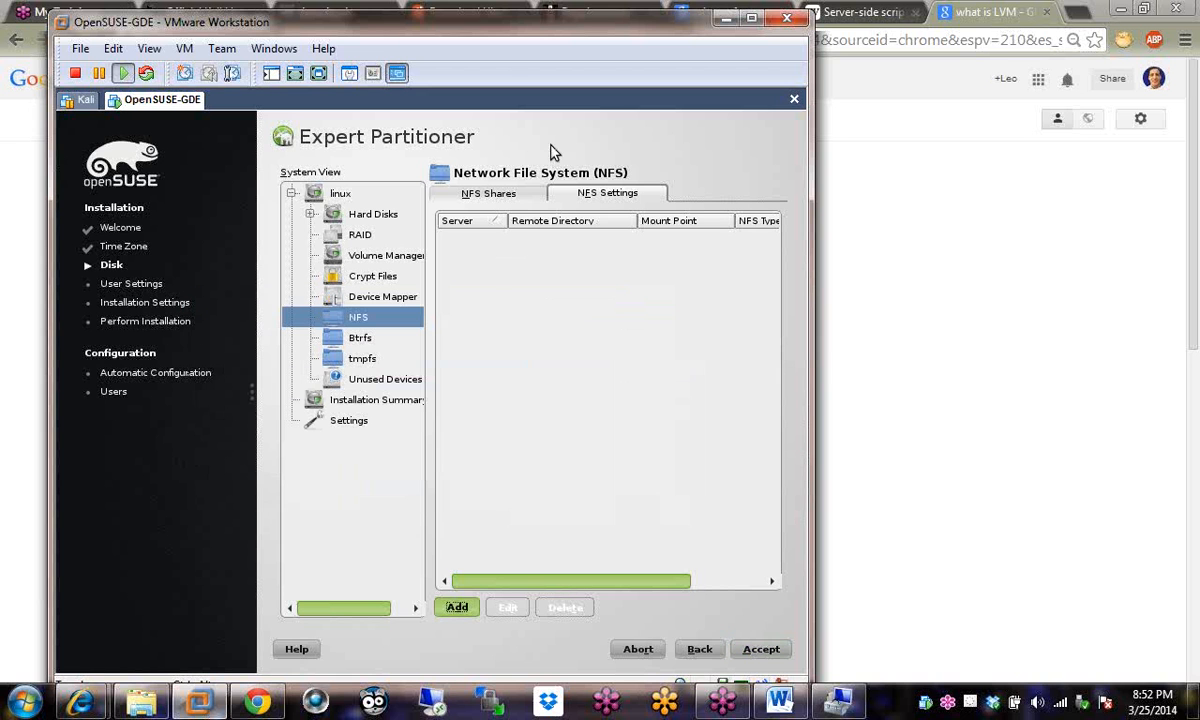
Examine the tmpfs, Btrfs, Installation Summary and Settings views, including the default file system choice, and return to the suggested partitioning.
click(353, 362)
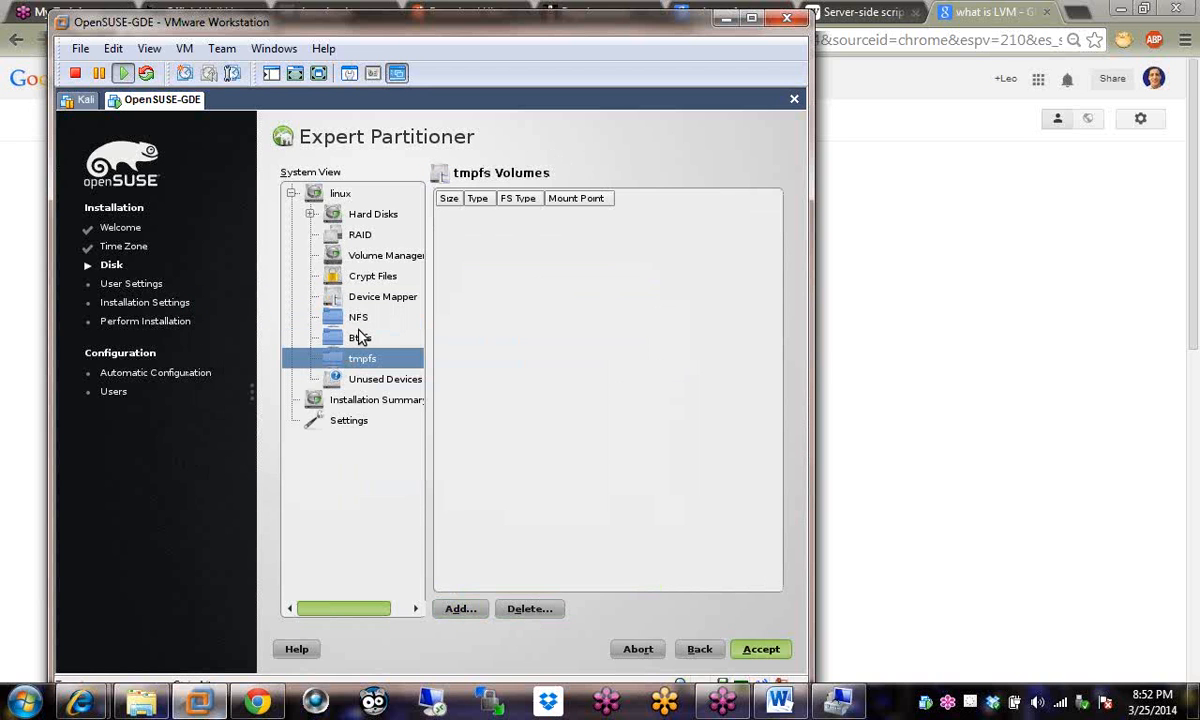
click(367, 340)
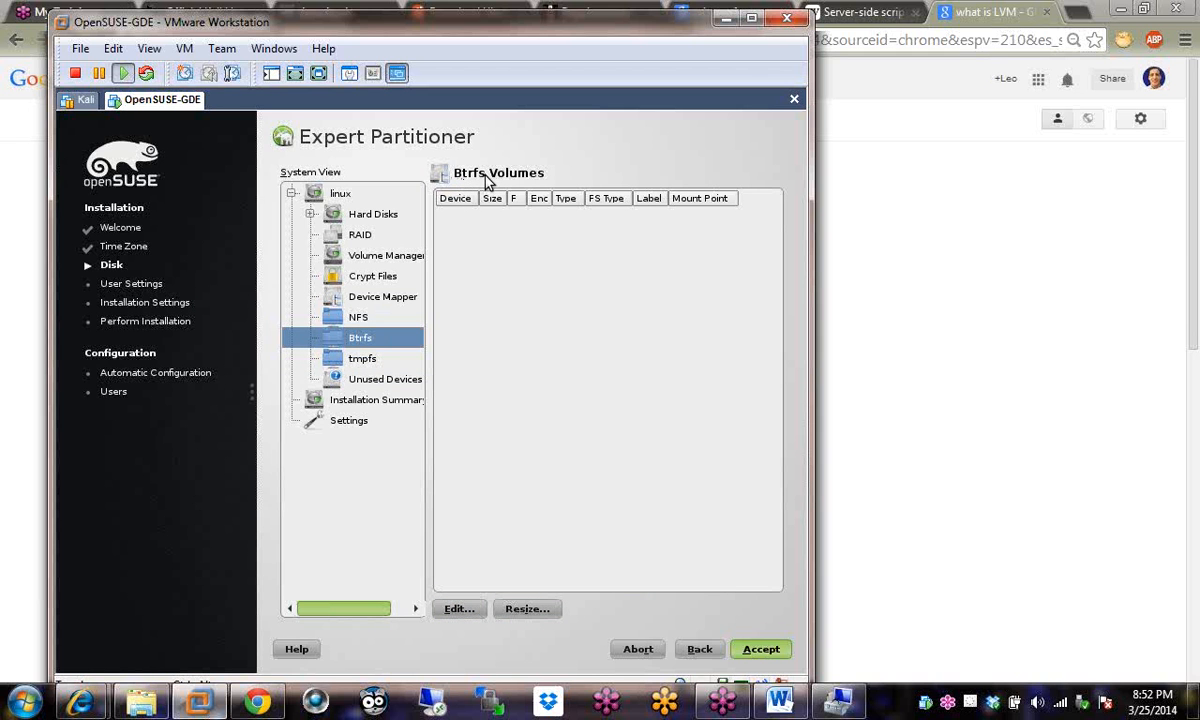
click(374, 402)
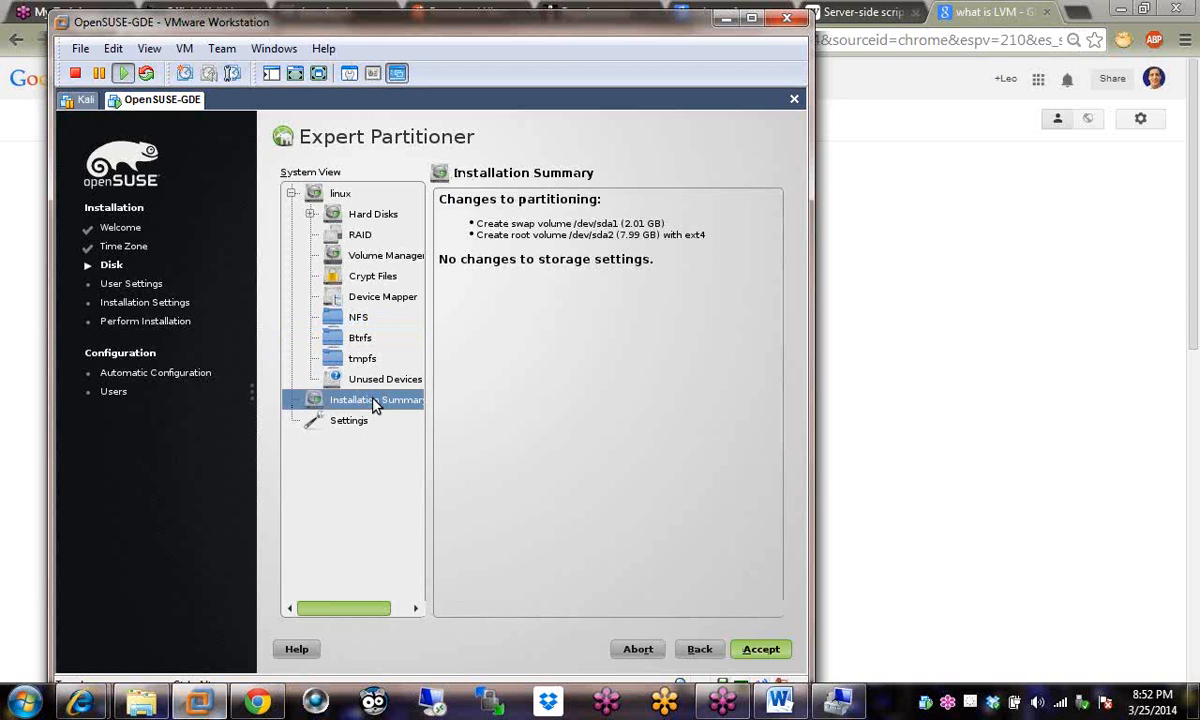
click(360, 421)
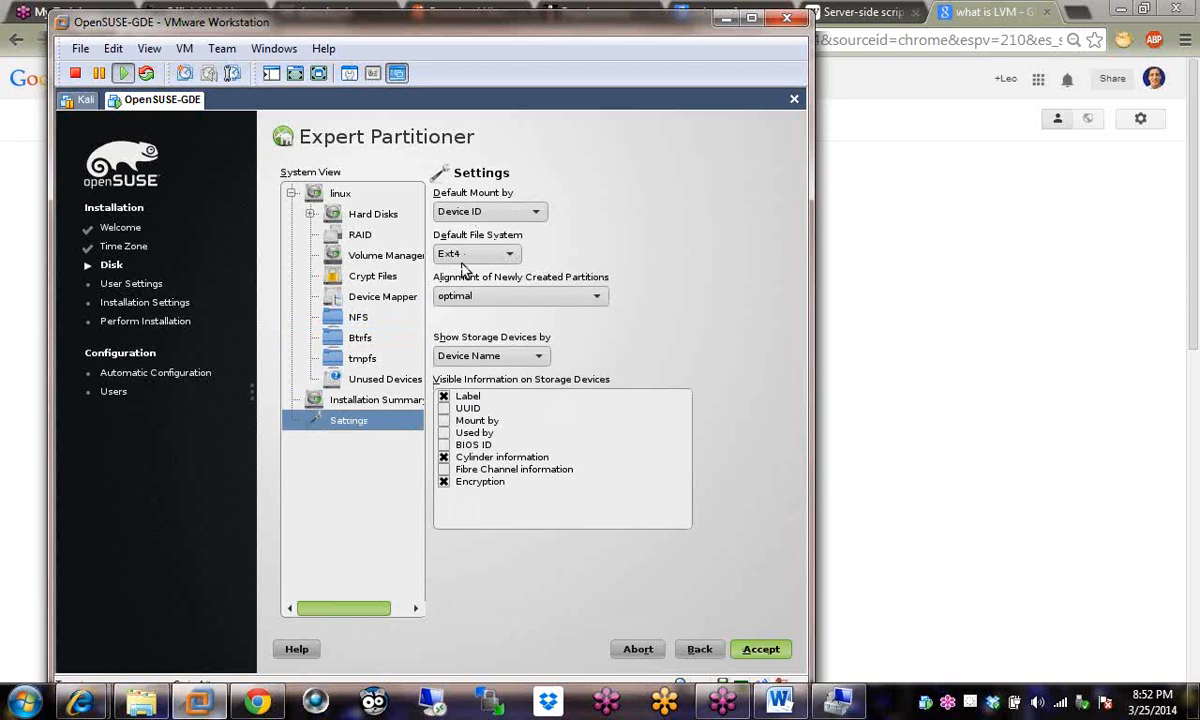
click(487, 252)
click(700, 652)
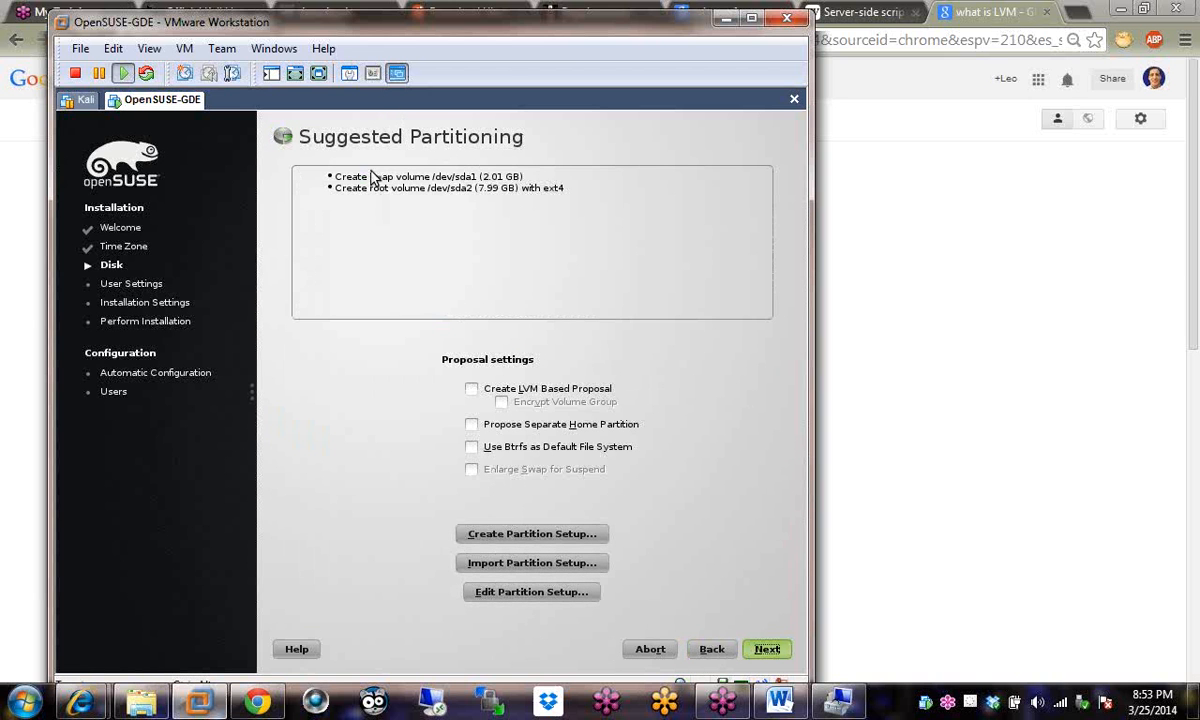
Accept the suggested partitioning and enter the new user's full name, capitalizing only its first letter.
click(765, 650)
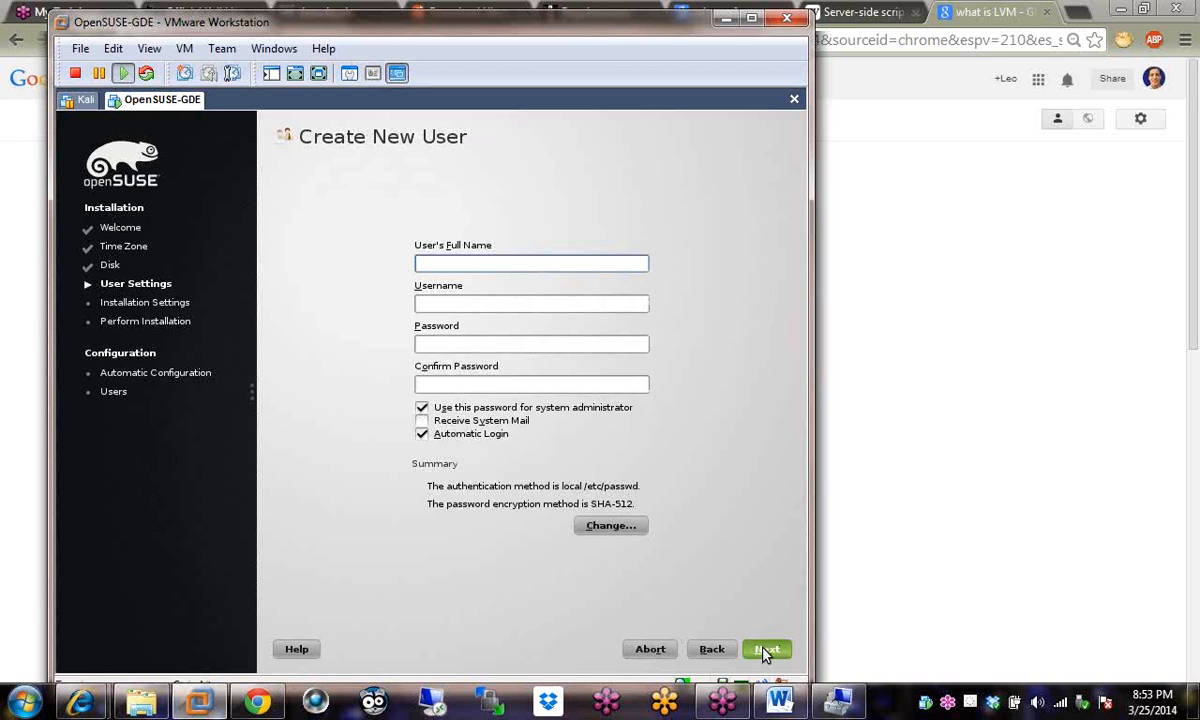
text(leo dregier)
double_click(443, 307)
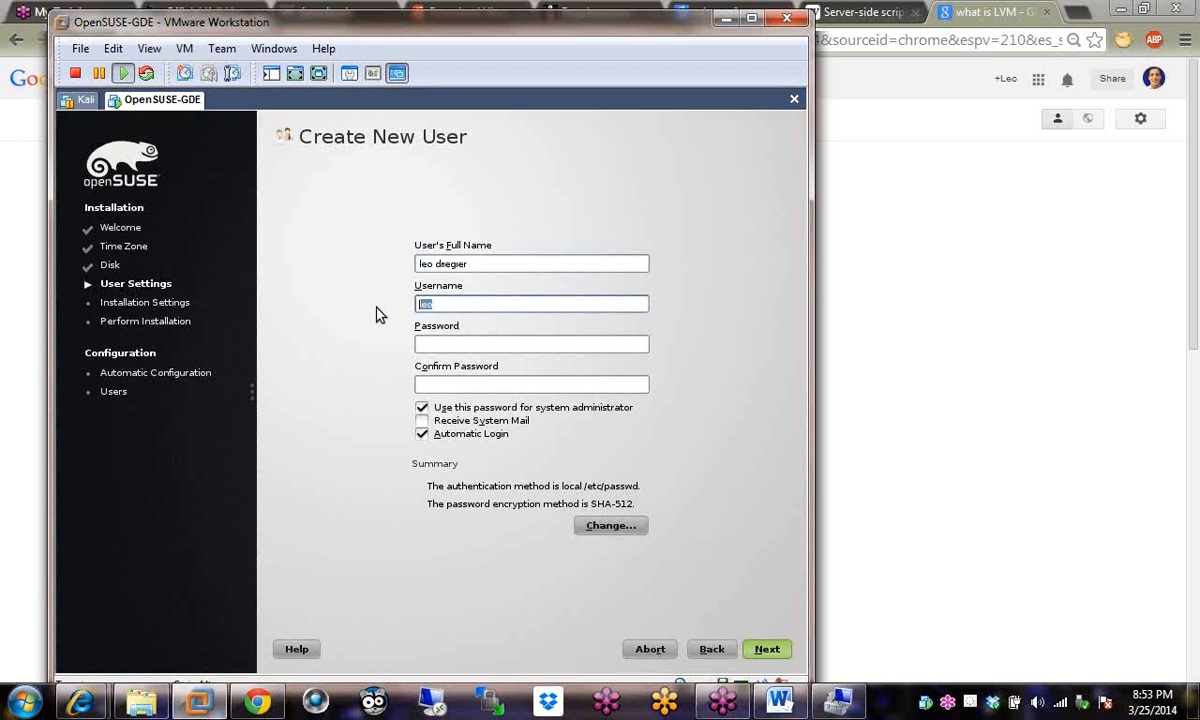
click(421, 264)
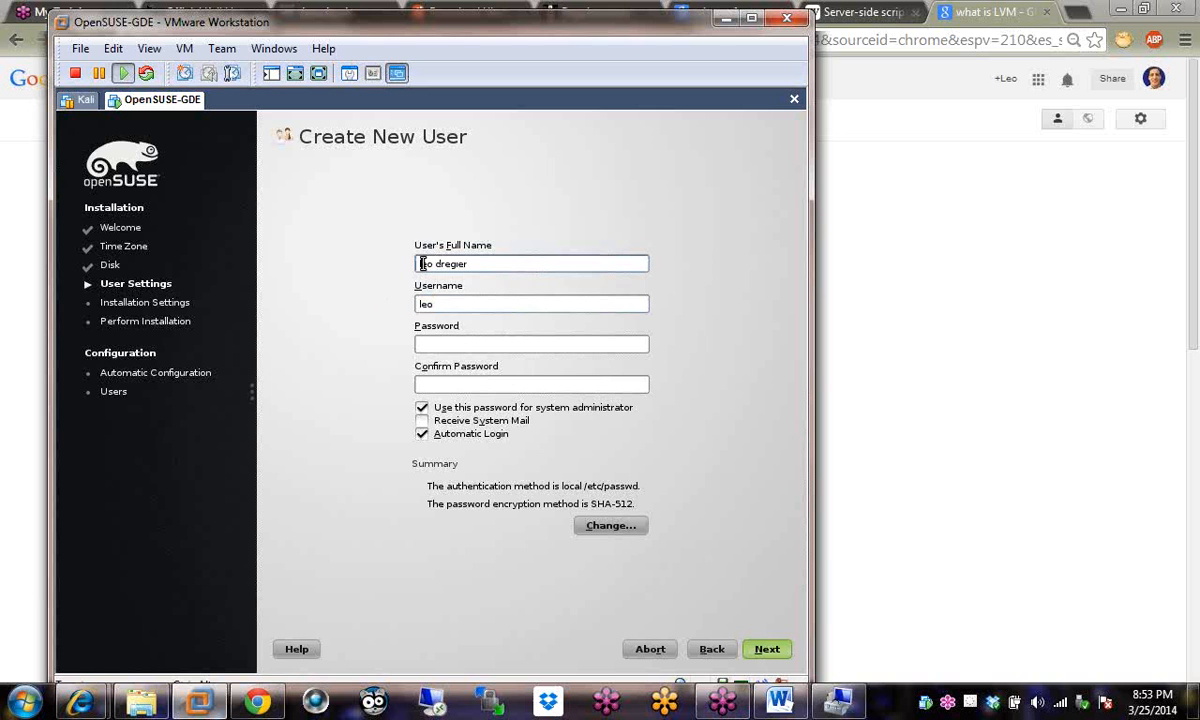
key(Delete)
text(L)
Set the username to the user's first name in lowercase letters.
double_click(422, 304)
text(LEO)
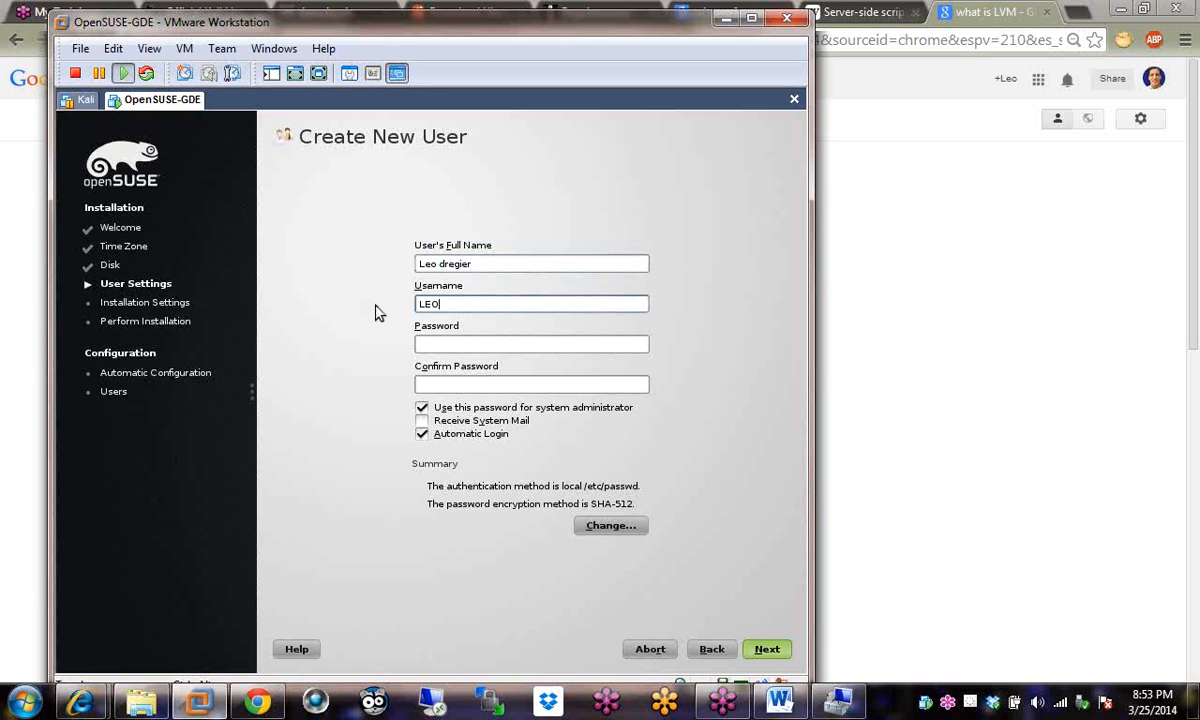
key(BackSpace)
key(BackSpace)
key(BackSpace)
text(leo)
Enter the new user's account password and repeat it as confirmation.
click(472, 346)
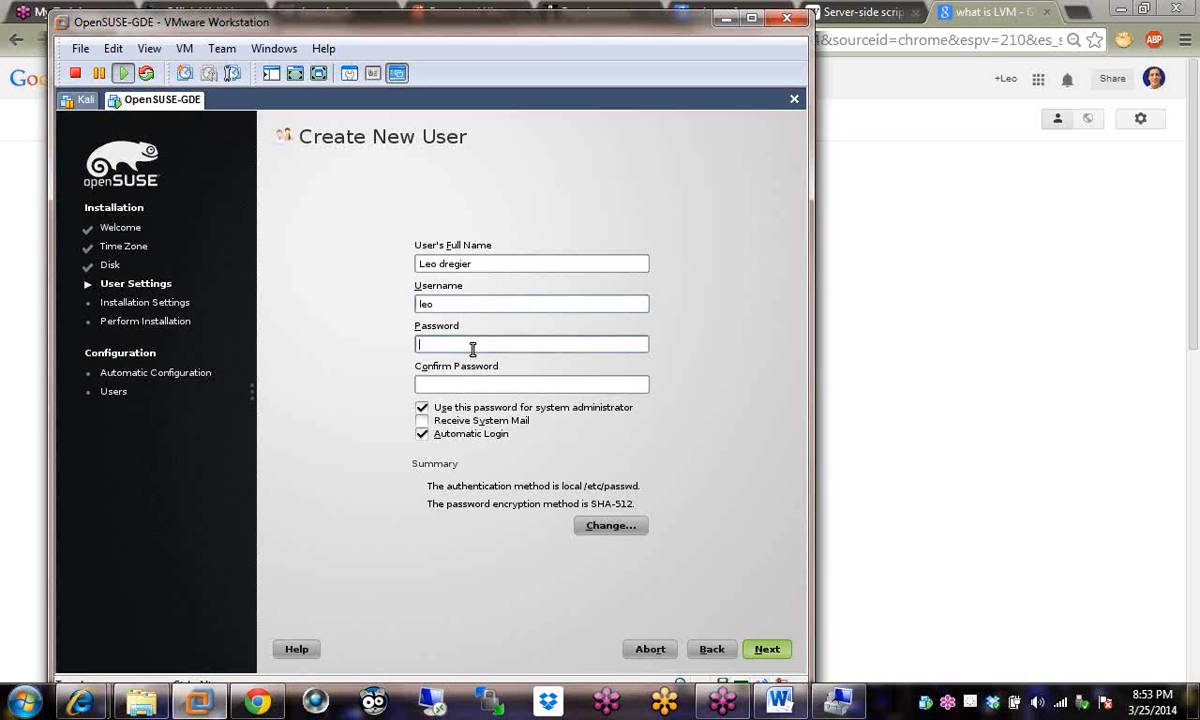
text(********)
key(Tab)
text(********)
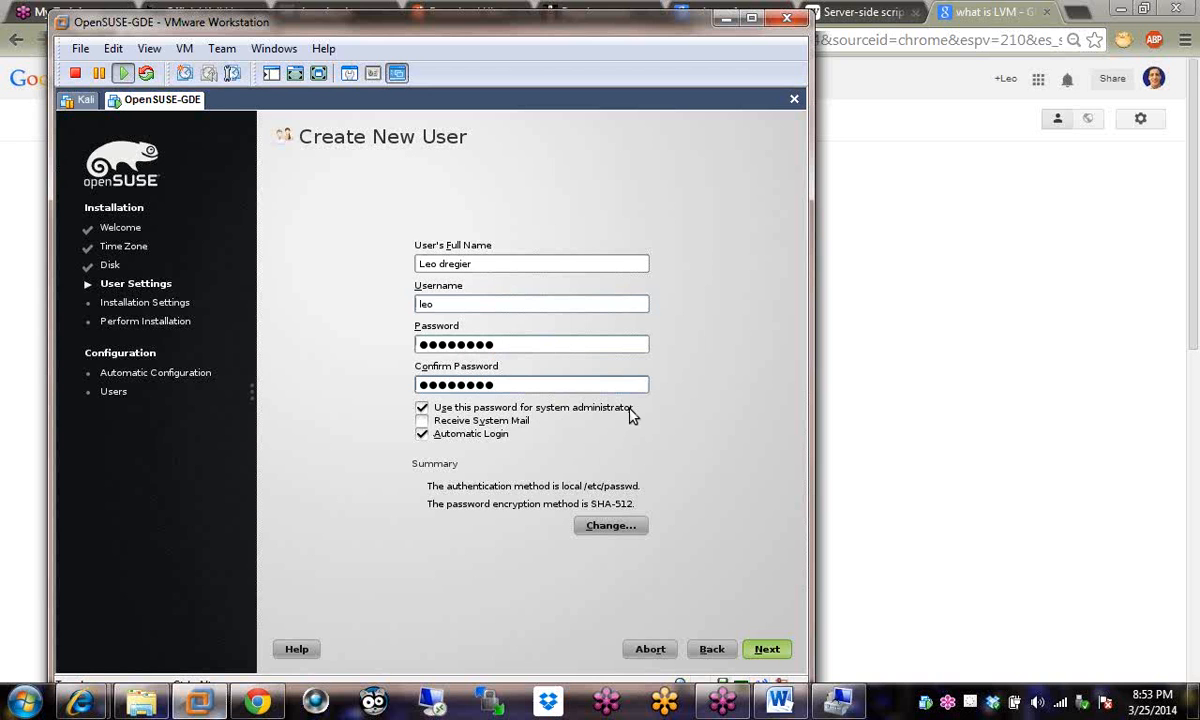
Enable receiving system mail and disable automatic login for the new user.
click(422, 421)
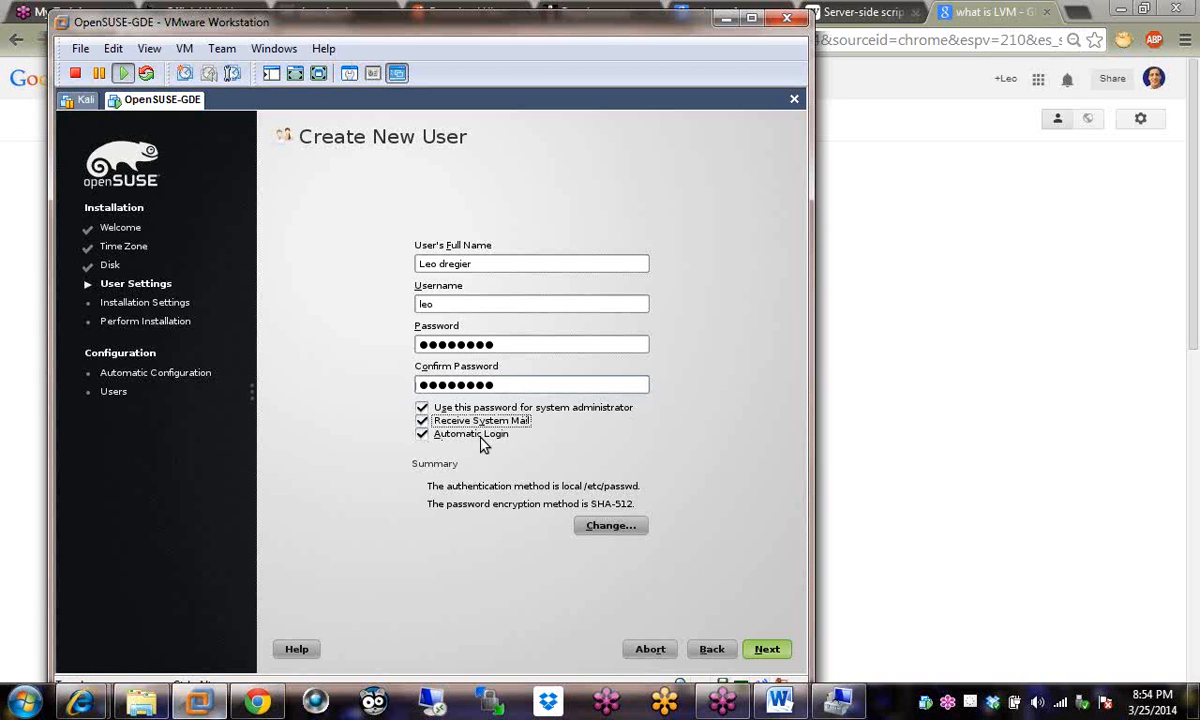
click(423, 436)
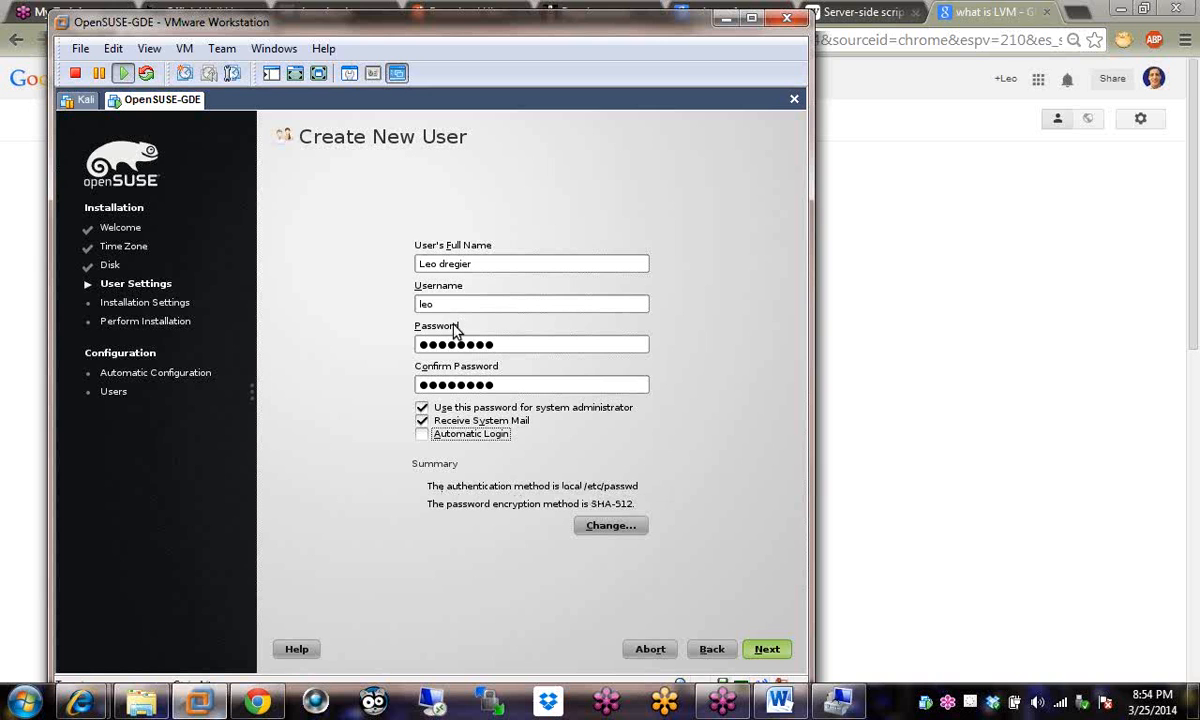
drag(424, 344, 508, 344)
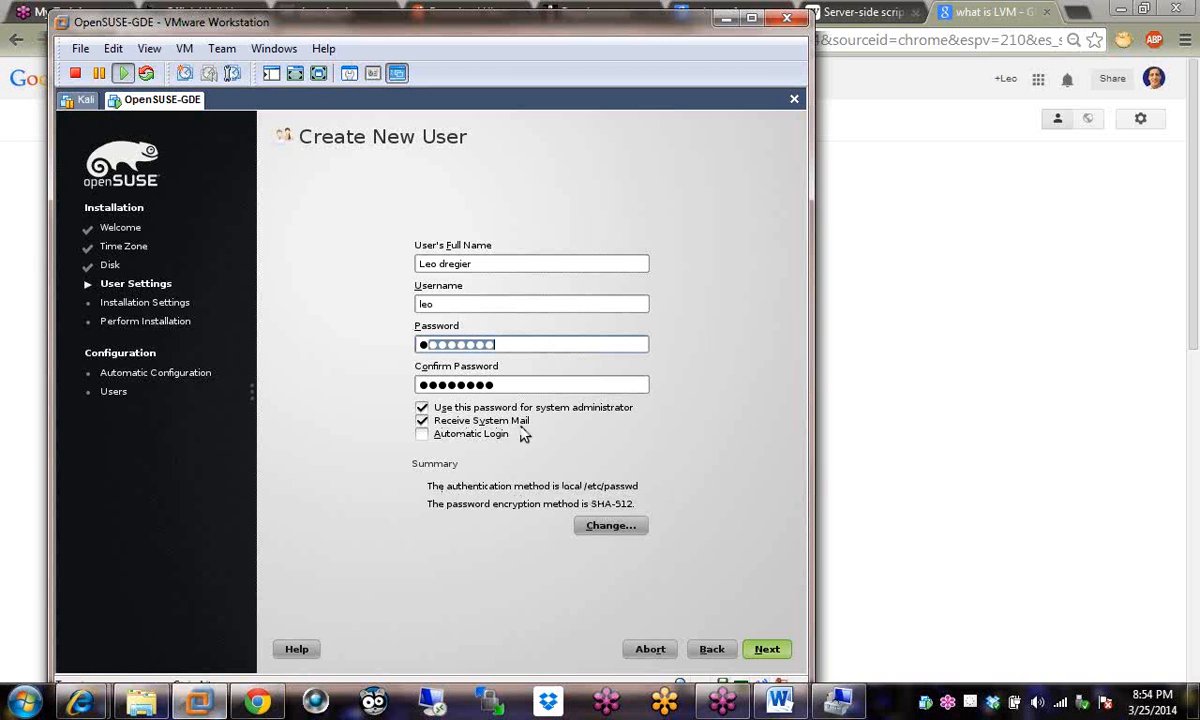
click(592, 485)
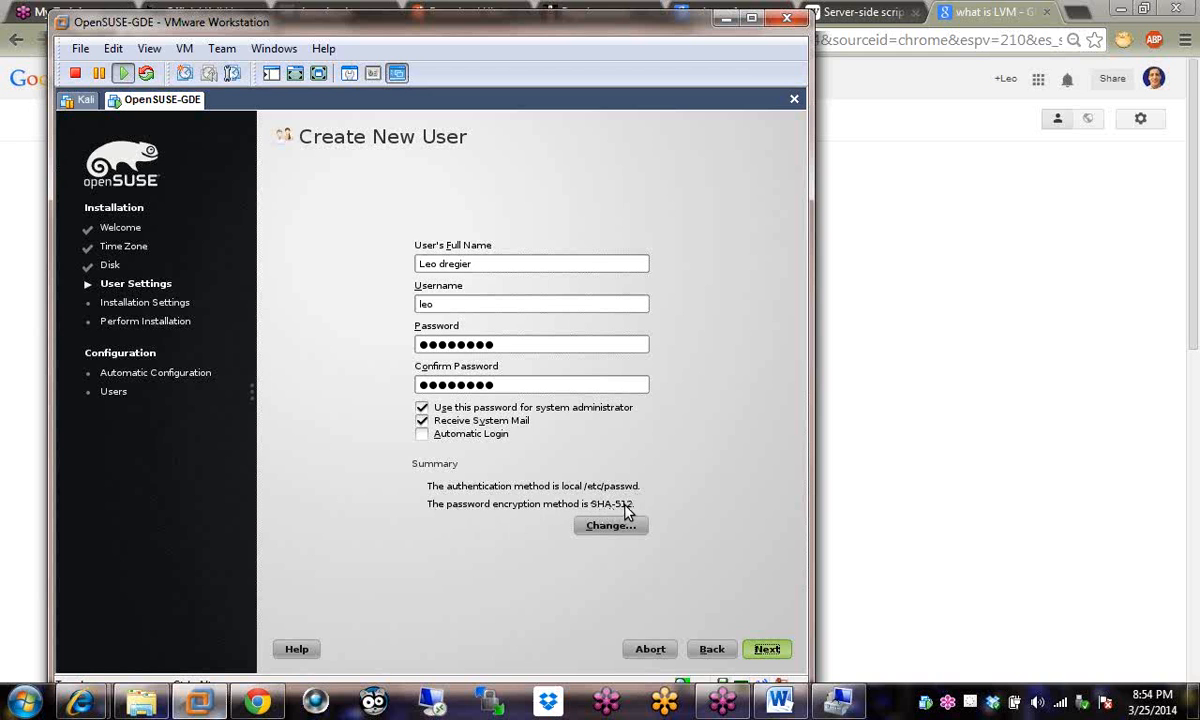
Open the expert authentication settings, try LDAP with Kerberos and Windows Domain, and switch back to Local (/etc/passwd).
click(621, 530)
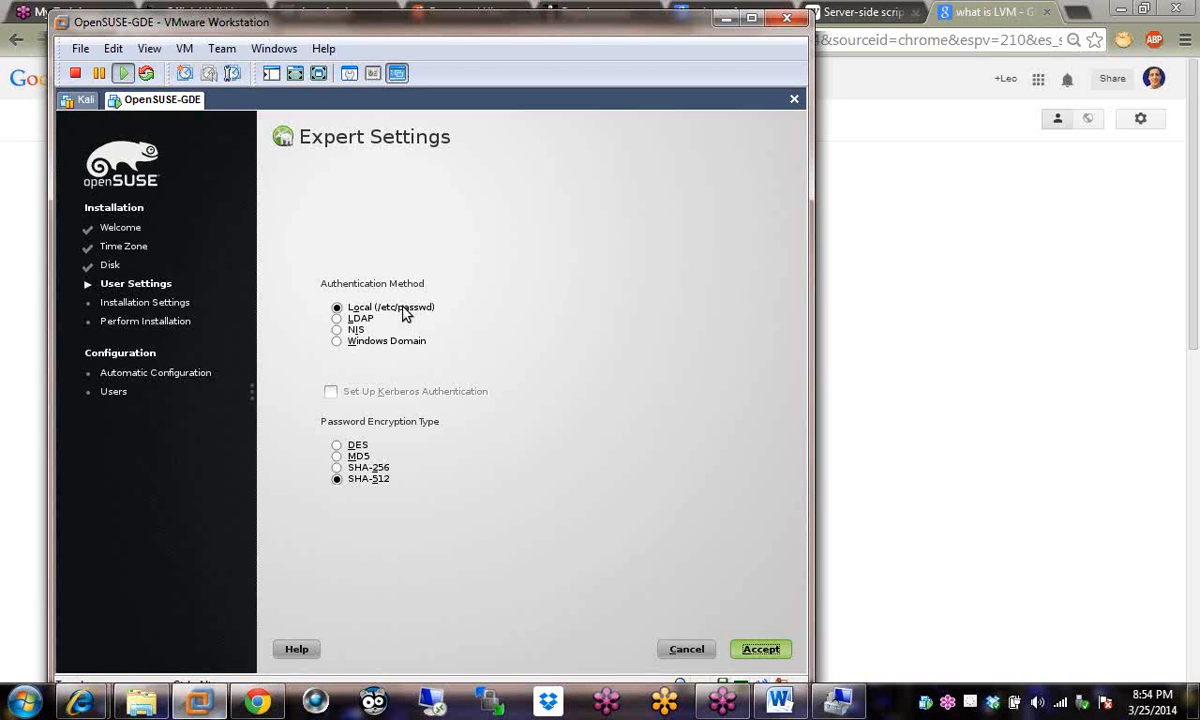
click(338, 319)
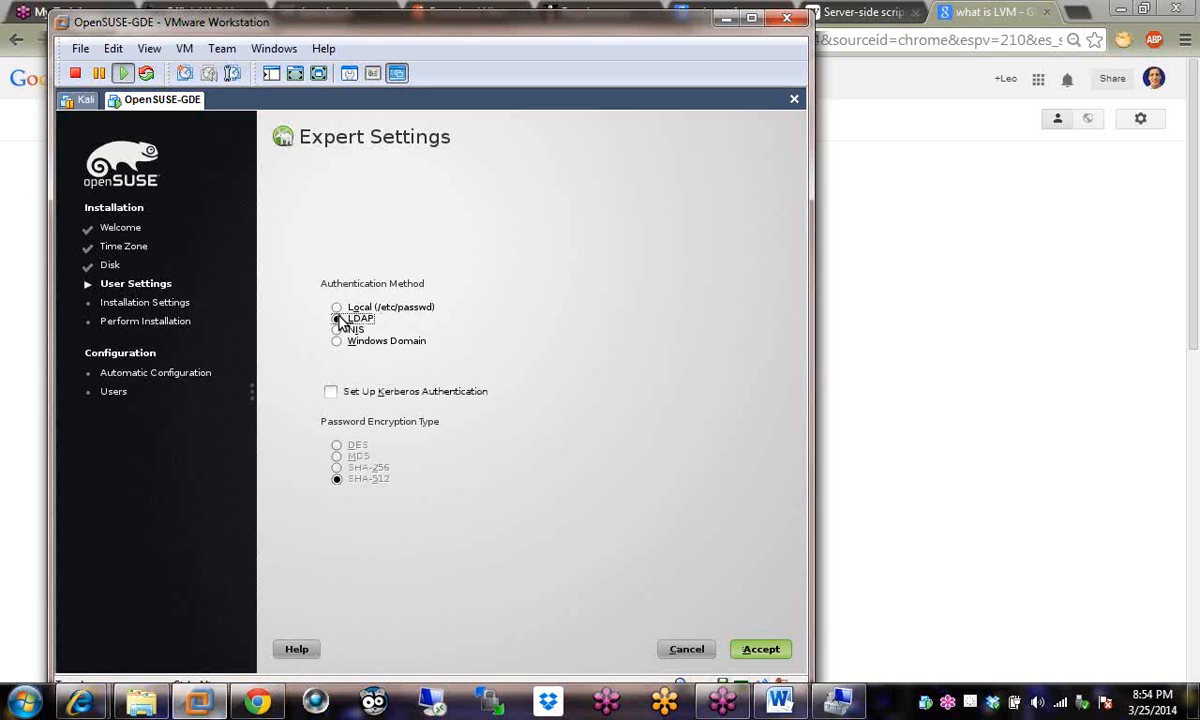
click(331, 392)
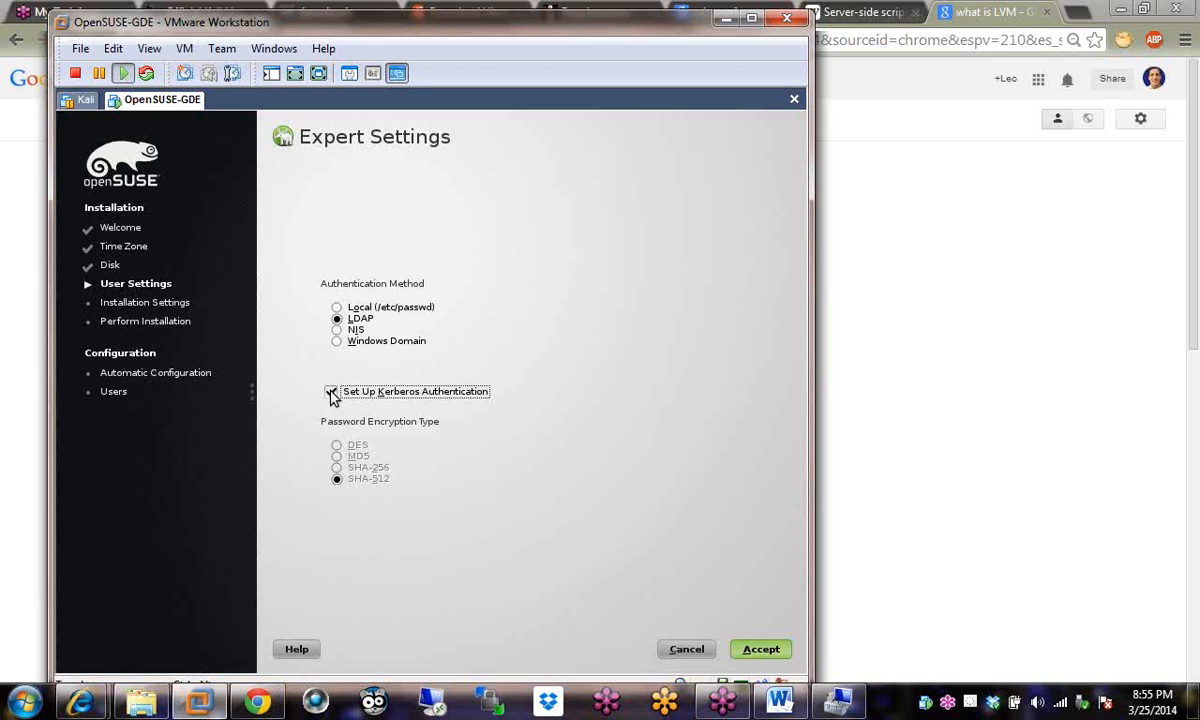
click(337, 342)
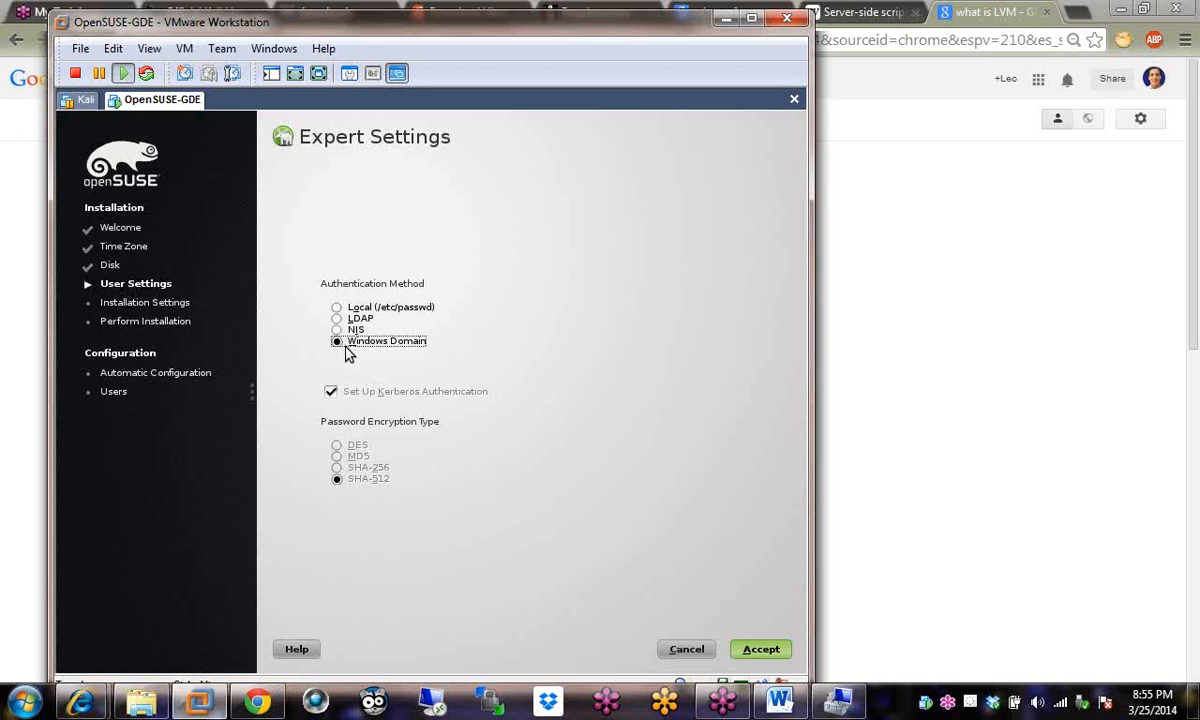
click(338, 318)
click(352, 341)
click(337, 307)
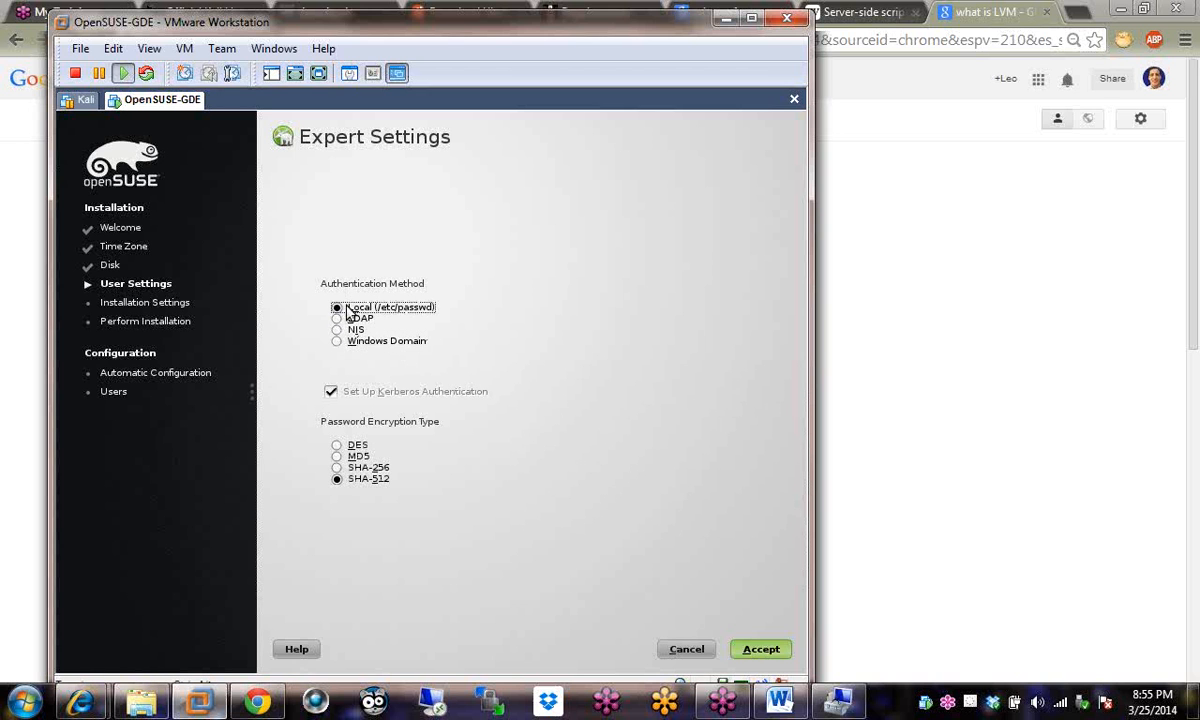
Try the DES, SHA-256 and MD5 password encryption types, then reselect SHA-512 and accept the expert settings.
click(337, 446)
click(337, 467)
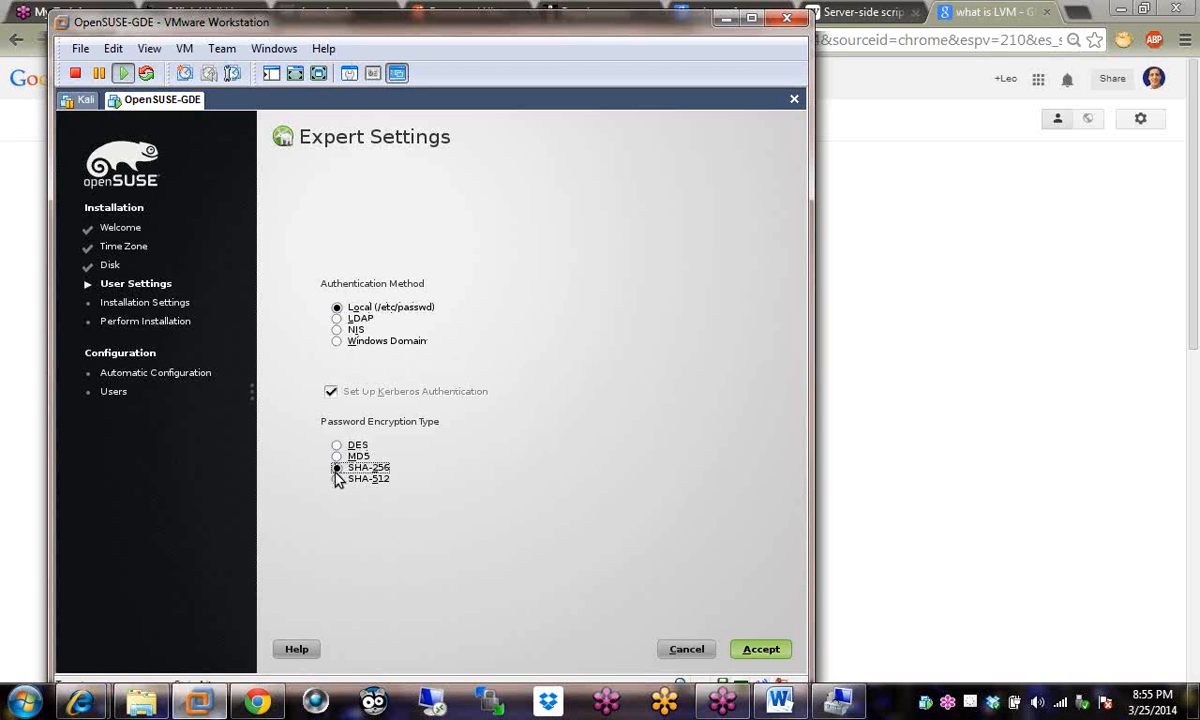
click(337, 477)
click(337, 456)
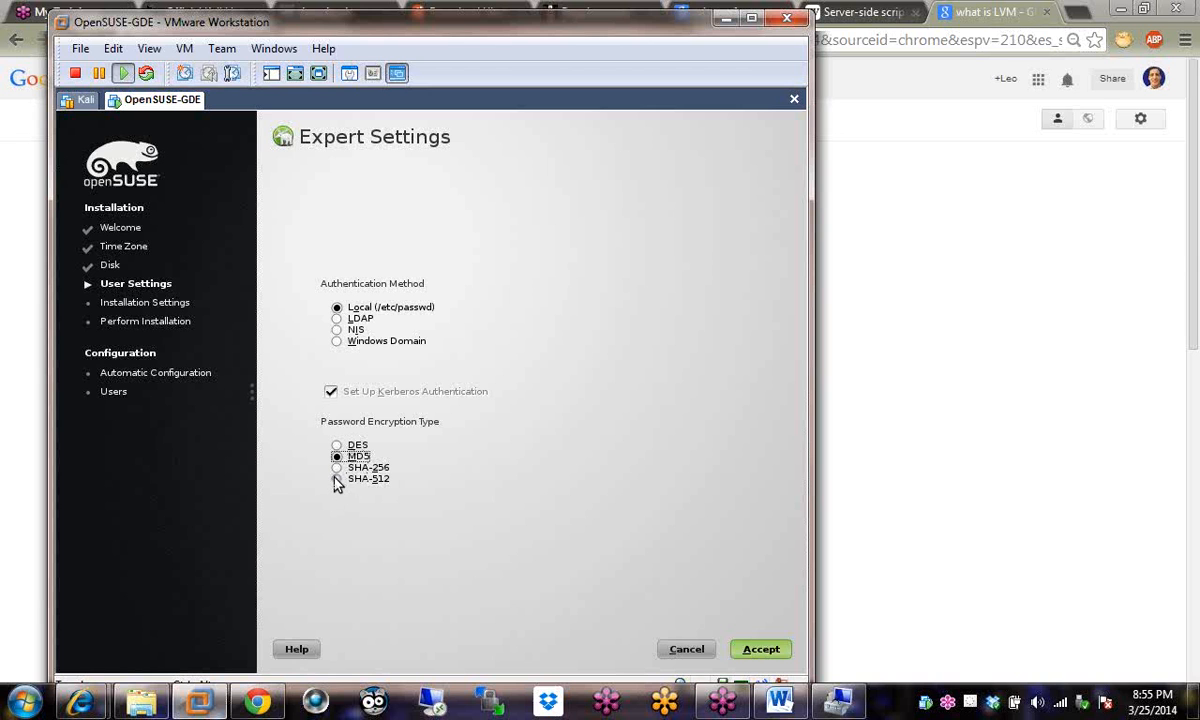
click(337, 480)
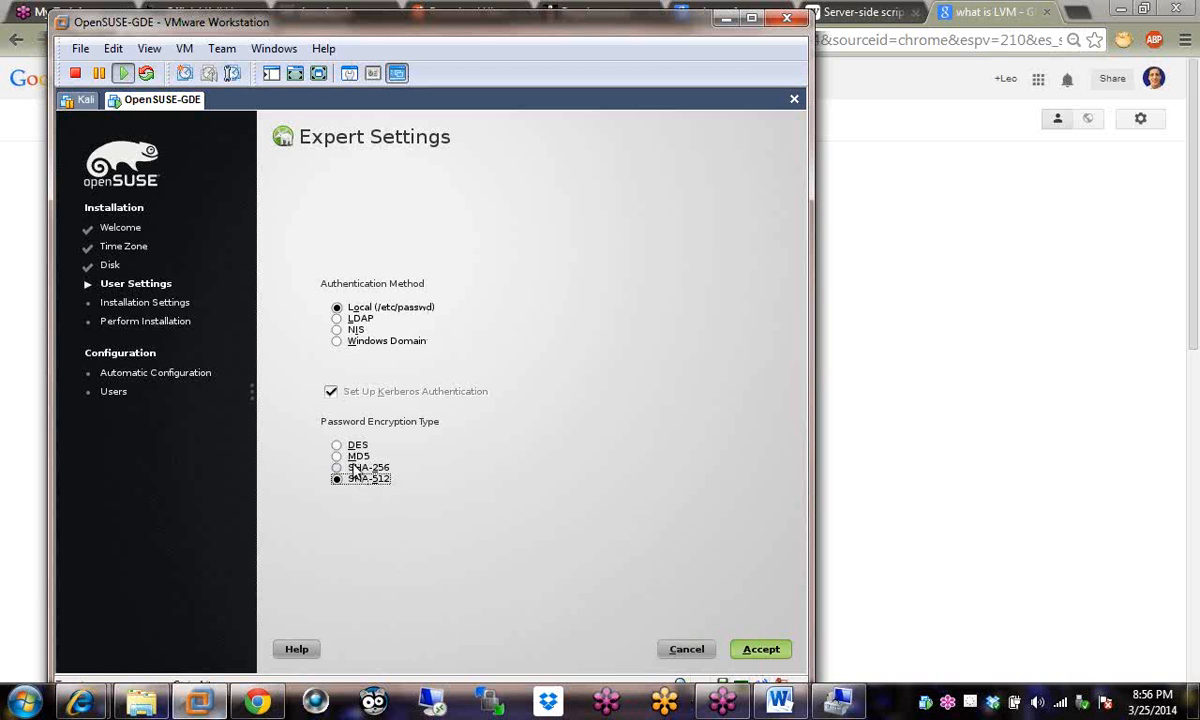
click(760, 650)
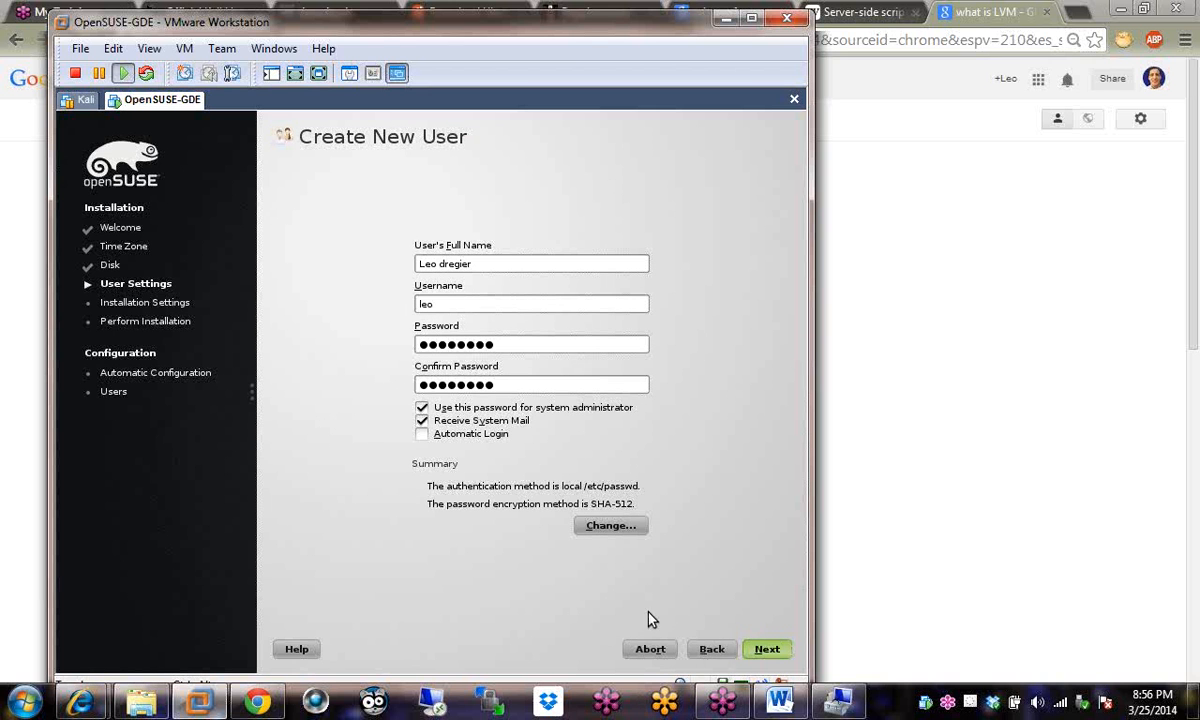
Submit the new user's details and confirm using the simple password.
click(775, 652)
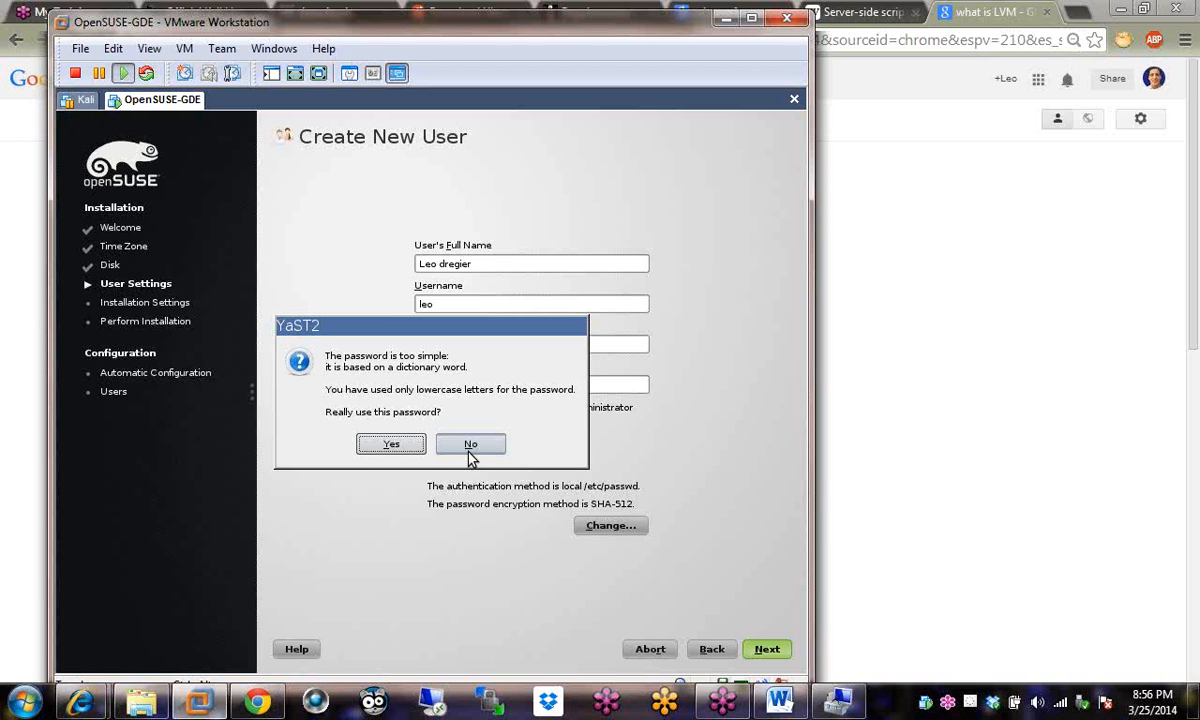
click(402, 447)
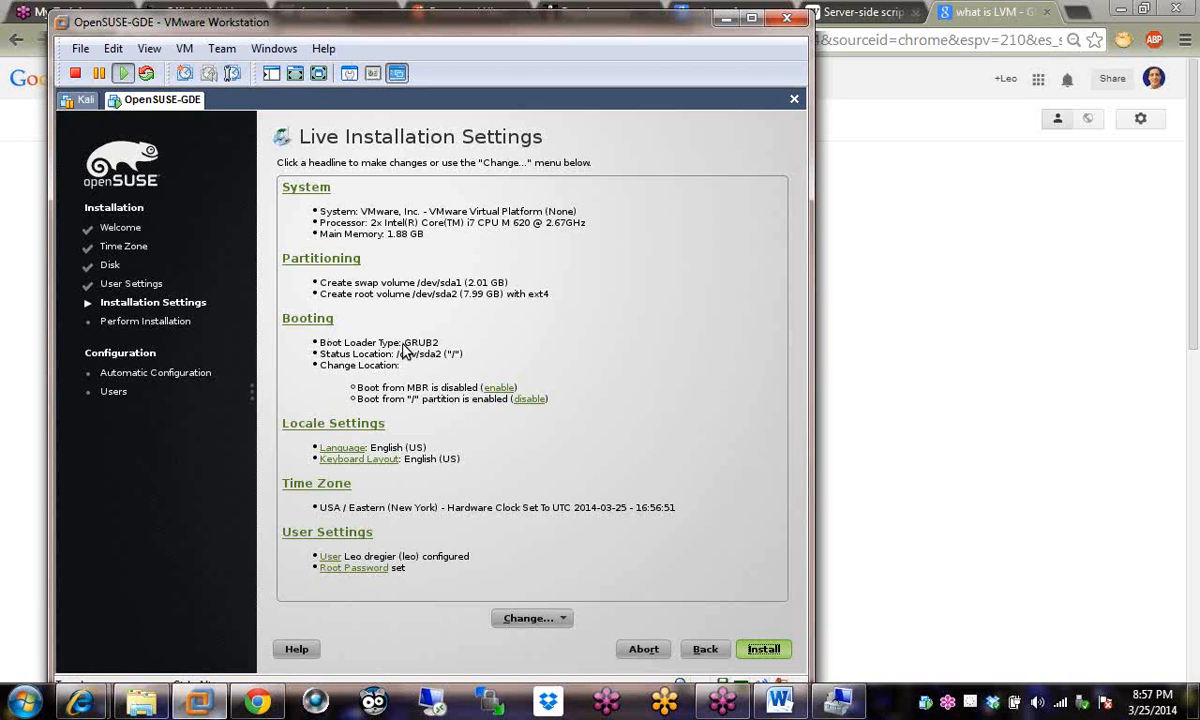
Review the boot loader type and boot location in the installation settings, and check which settings can be changed.
drag(404, 342, 437, 344)
drag(369, 367, 445, 398)
drag(357, 388, 432, 394)
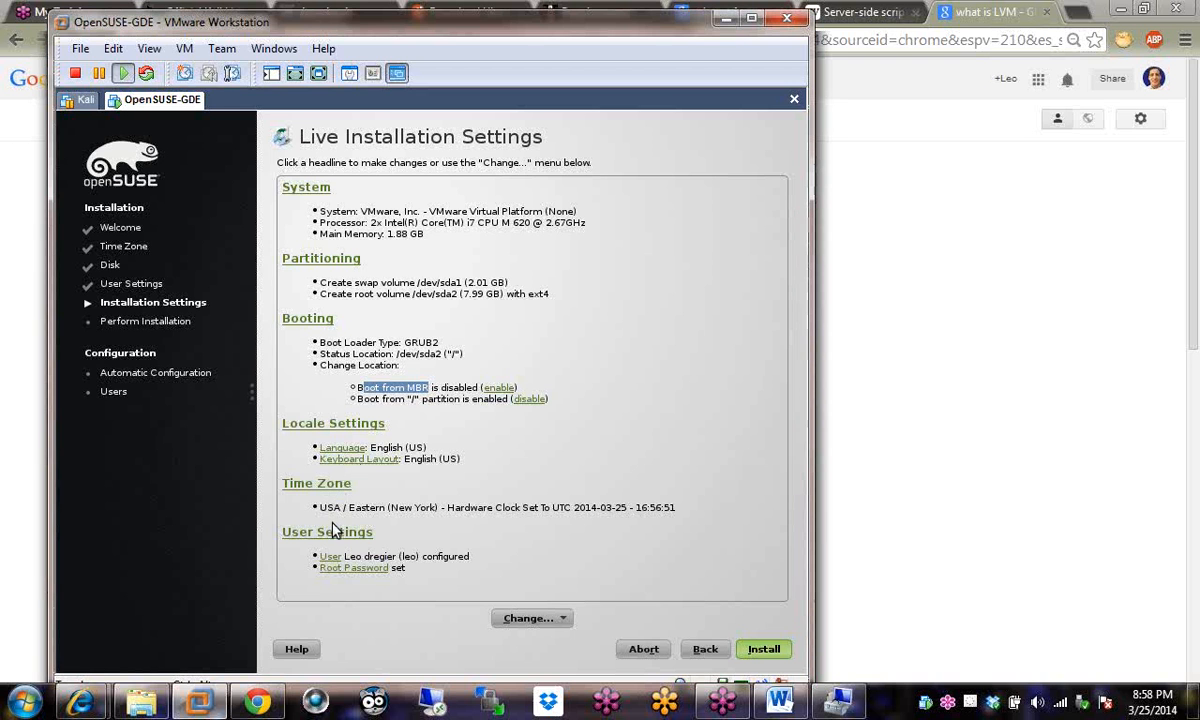
click(561, 620)
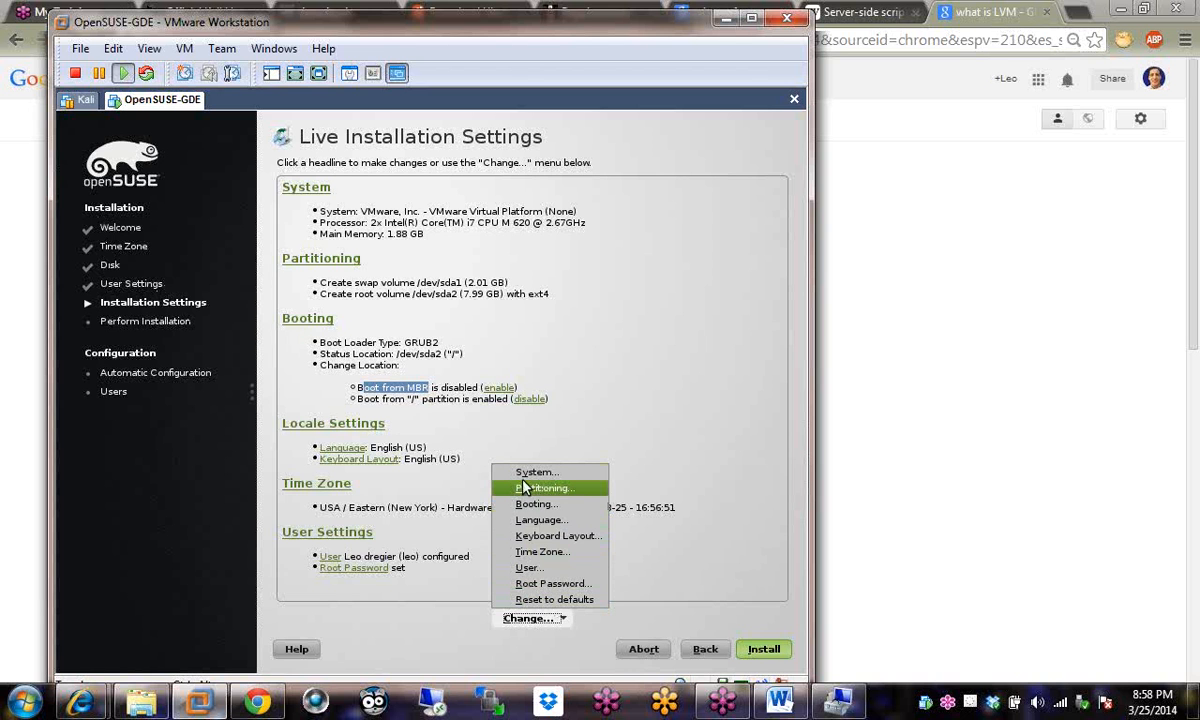
click(704, 587)
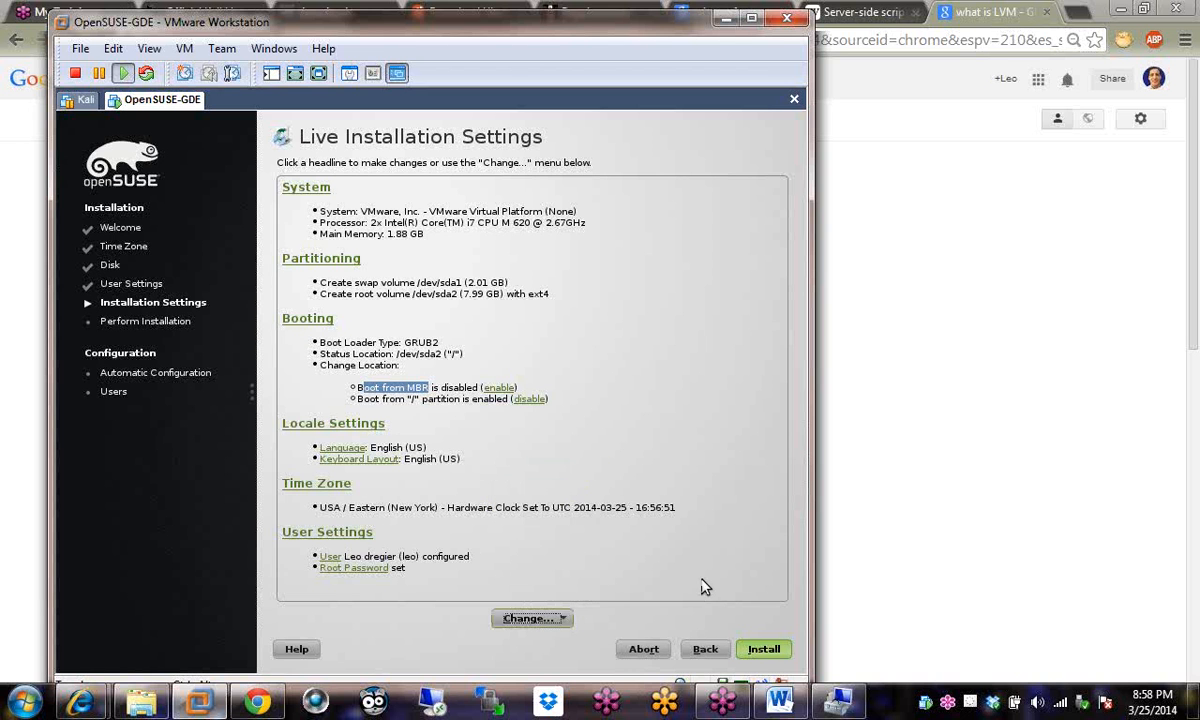
Start the openSUSE installation with the current settings and confirm that the disk partitions may be modified.
click(764, 650)
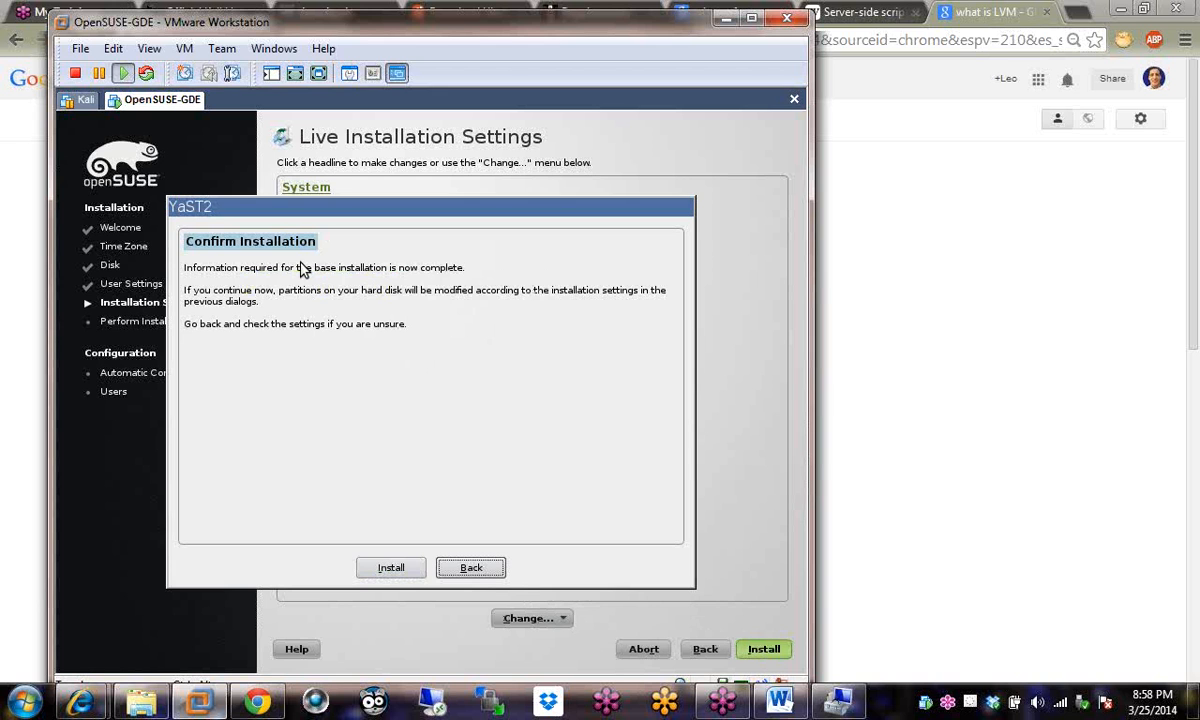
click(391, 568)
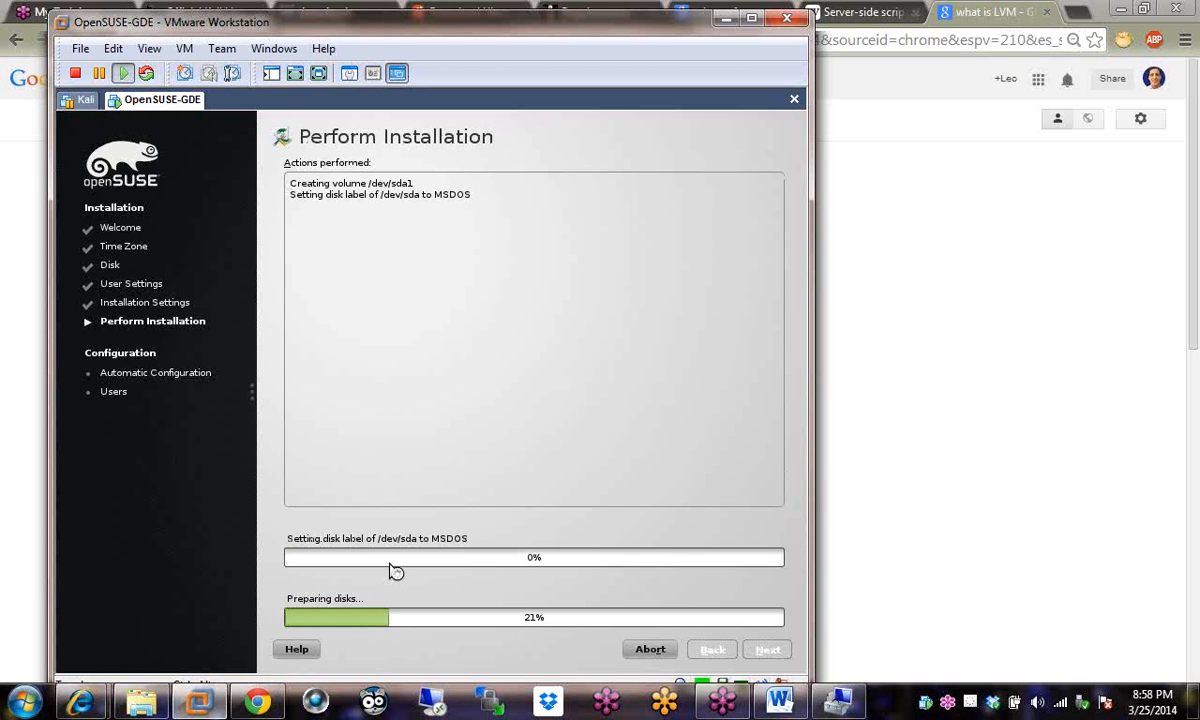
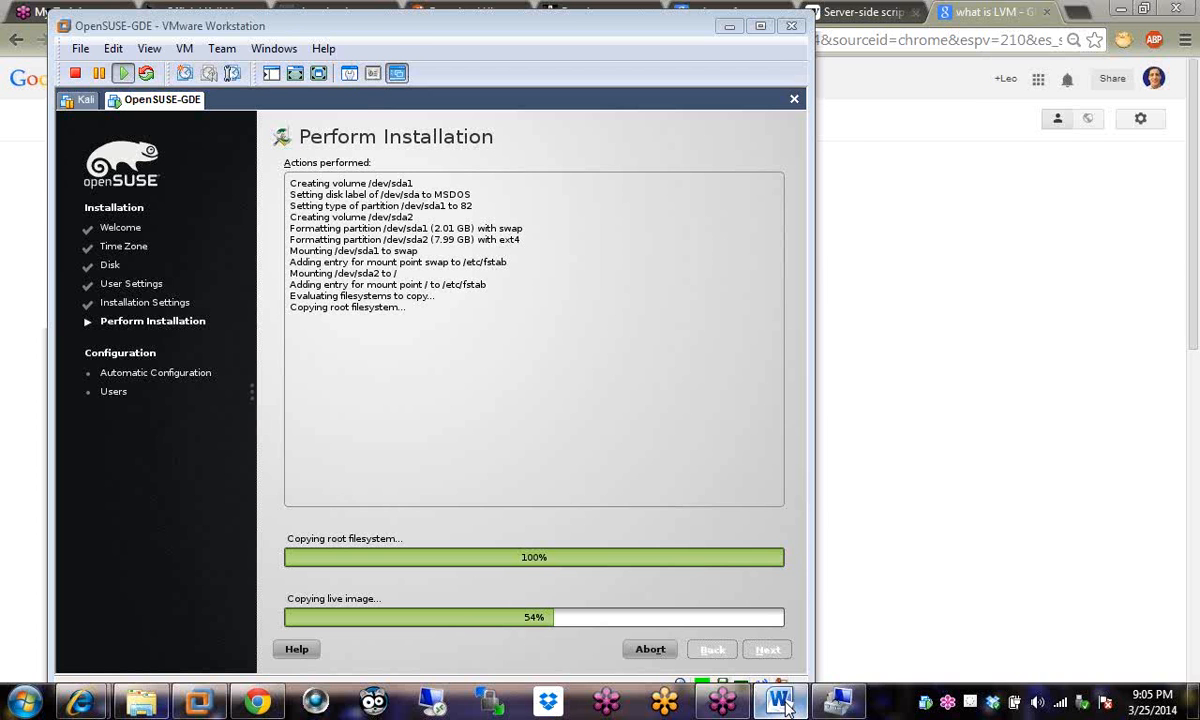
Check Windows Task Manager during the file copying and bring up the Module 01 - Installing Linux document in Word.
click(779, 702)
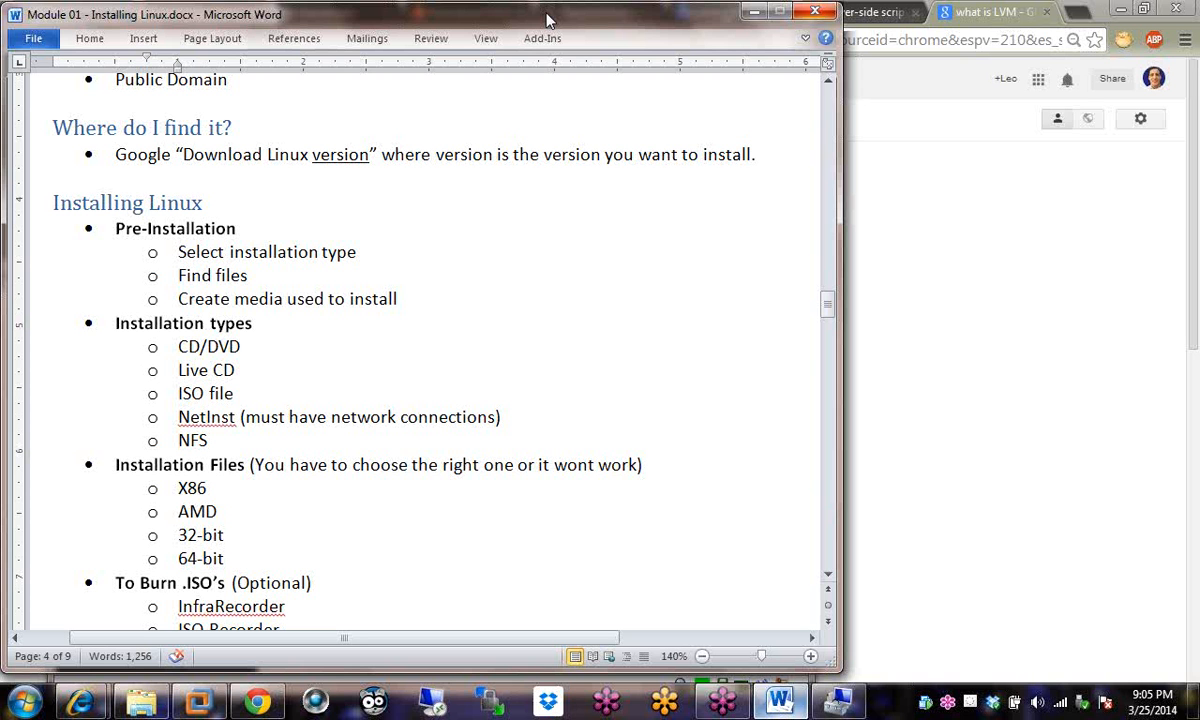
click(784, 703)
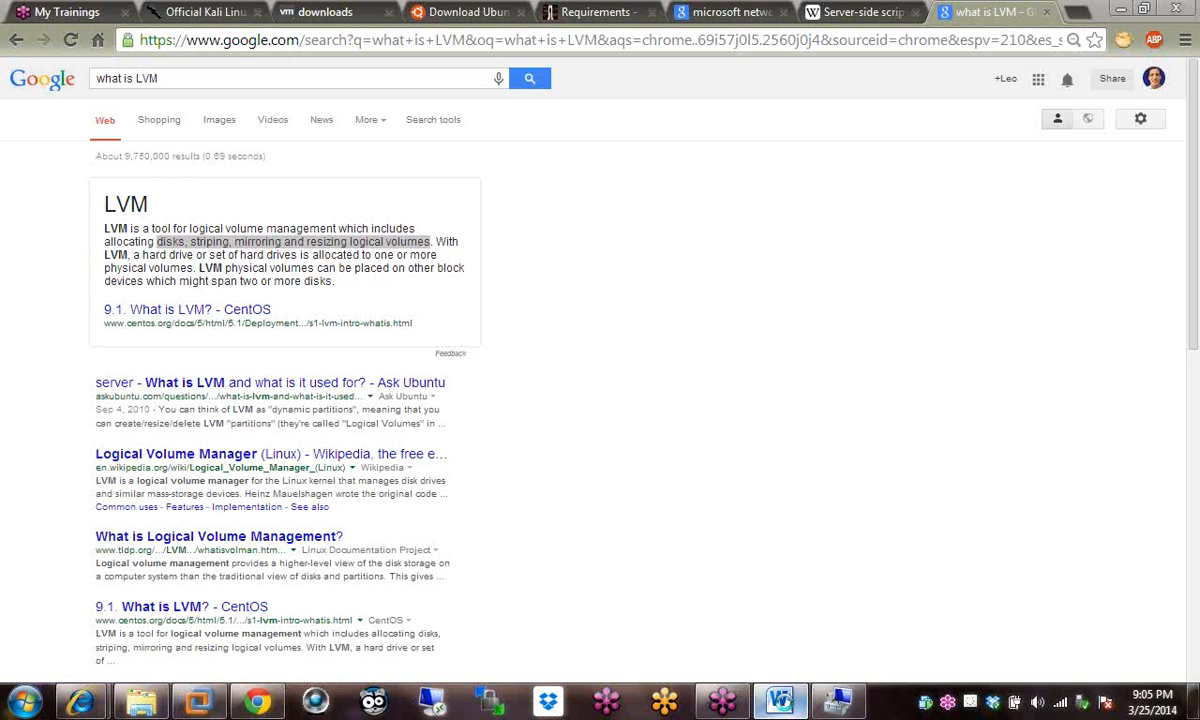
click(808, 705)
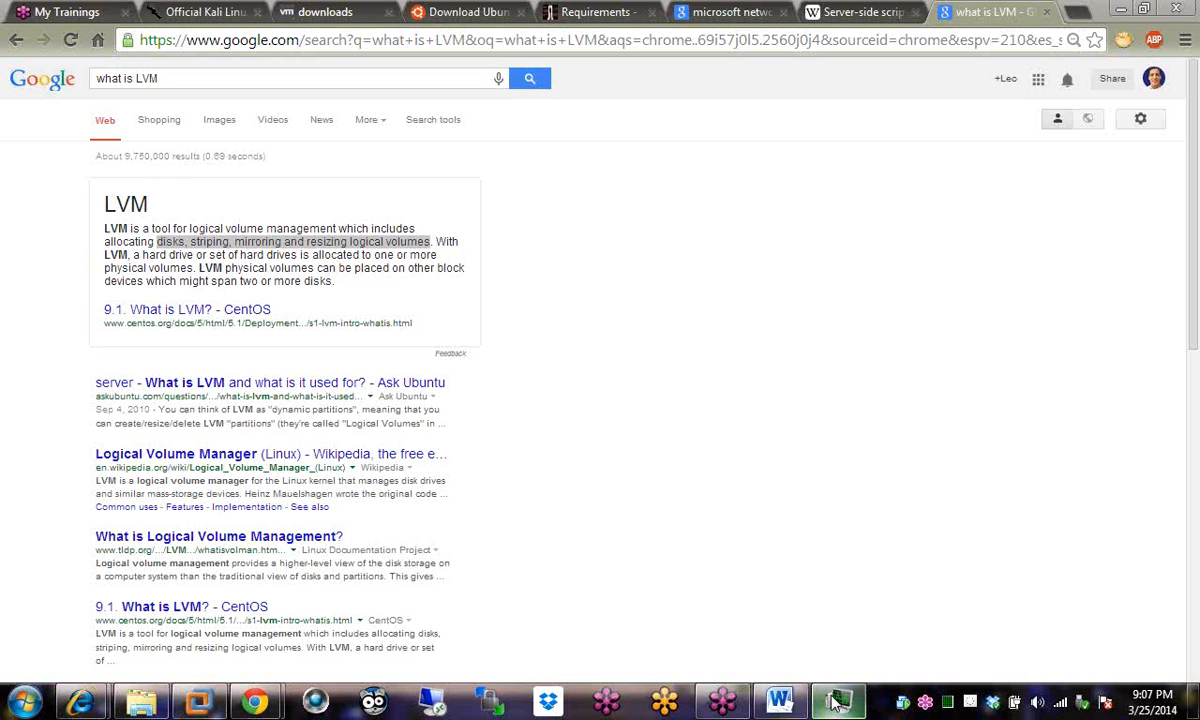
mouse_move(836, 703)
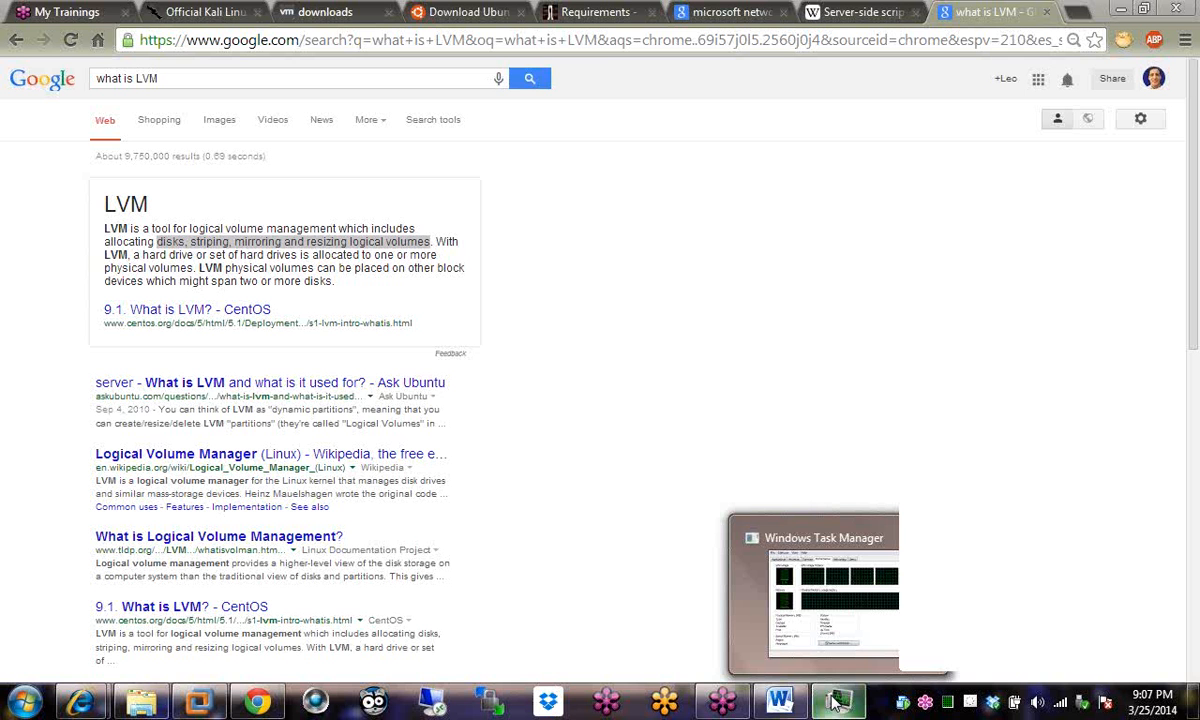
mouse_move(822, 622)
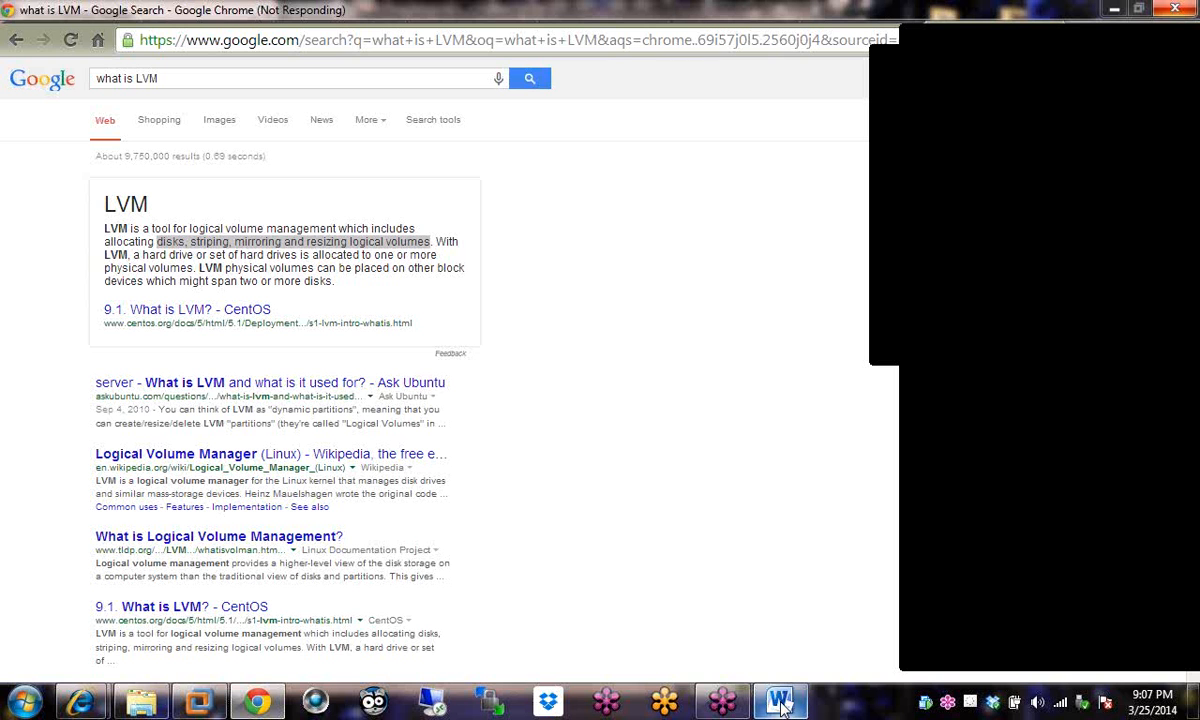
click(780, 702)
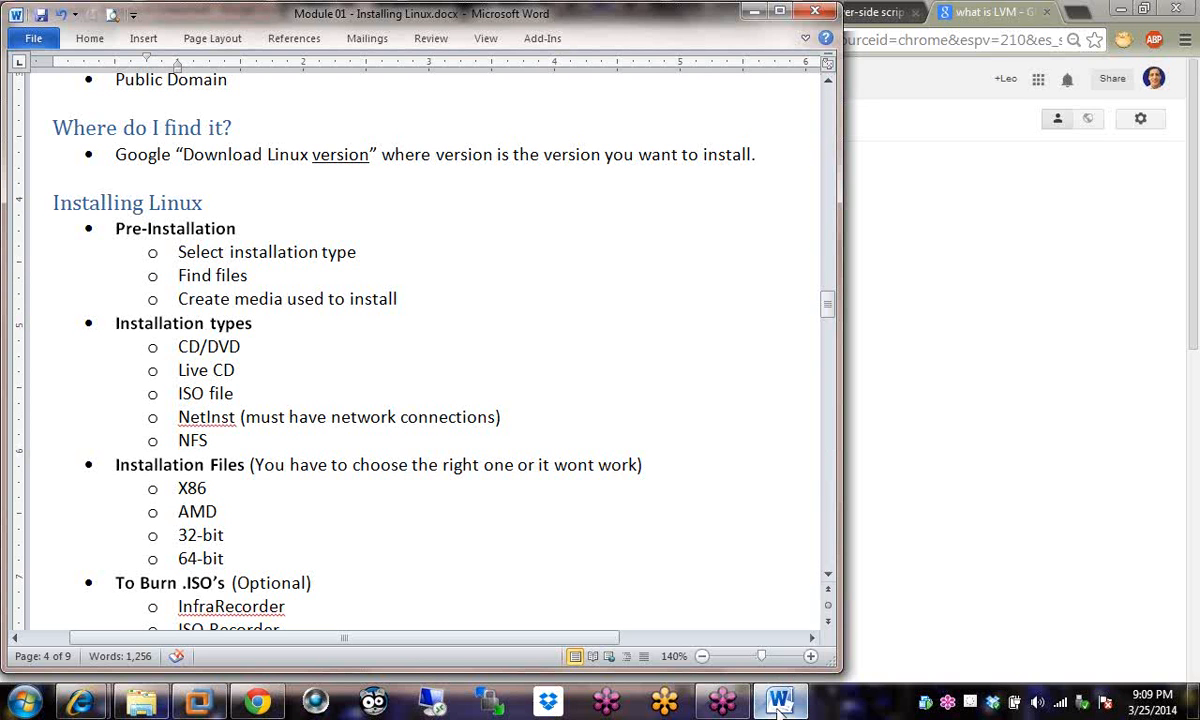
Switch back to the OpenSUSE-GDE virtual machine in VMware Workstation and check the progress of copying the live image.
click(203, 706)
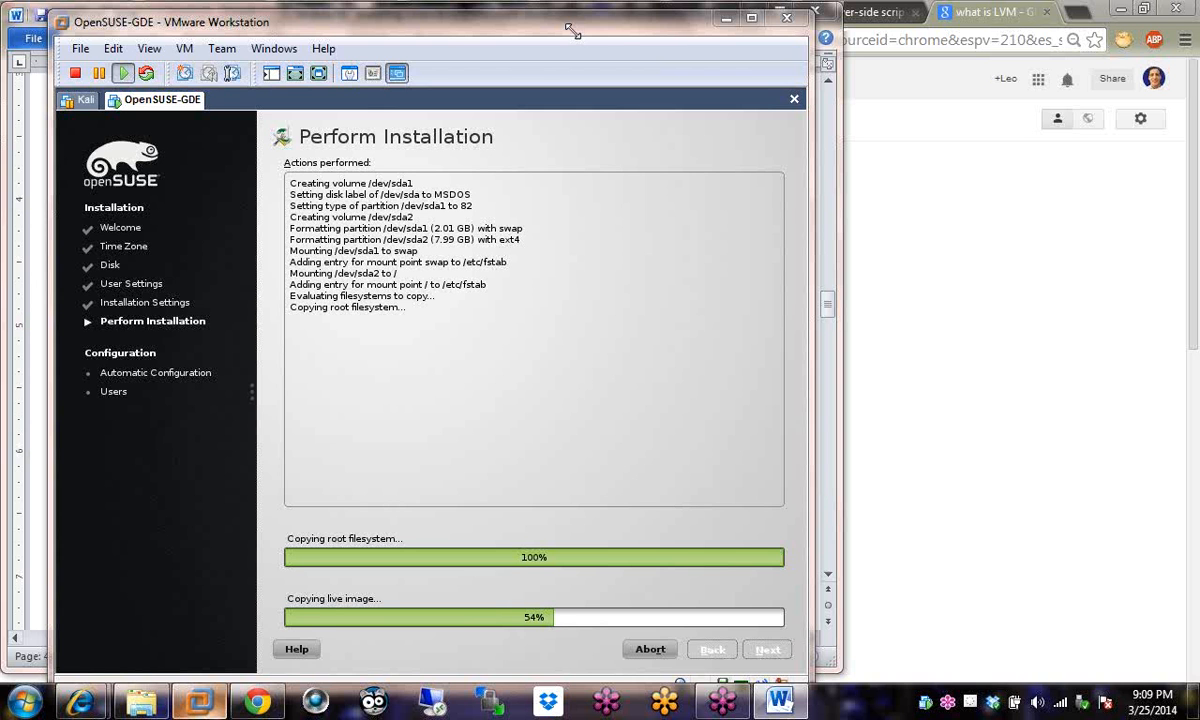
drag(572, 31, 561, 26)
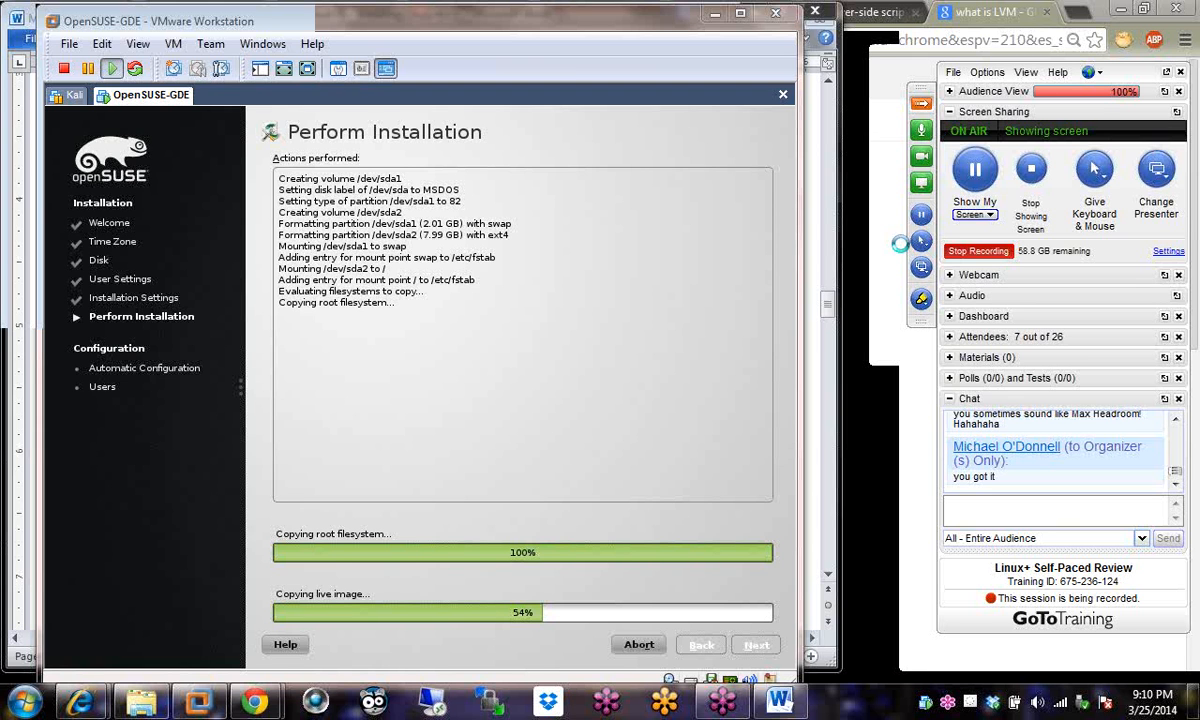
click(986, 508)
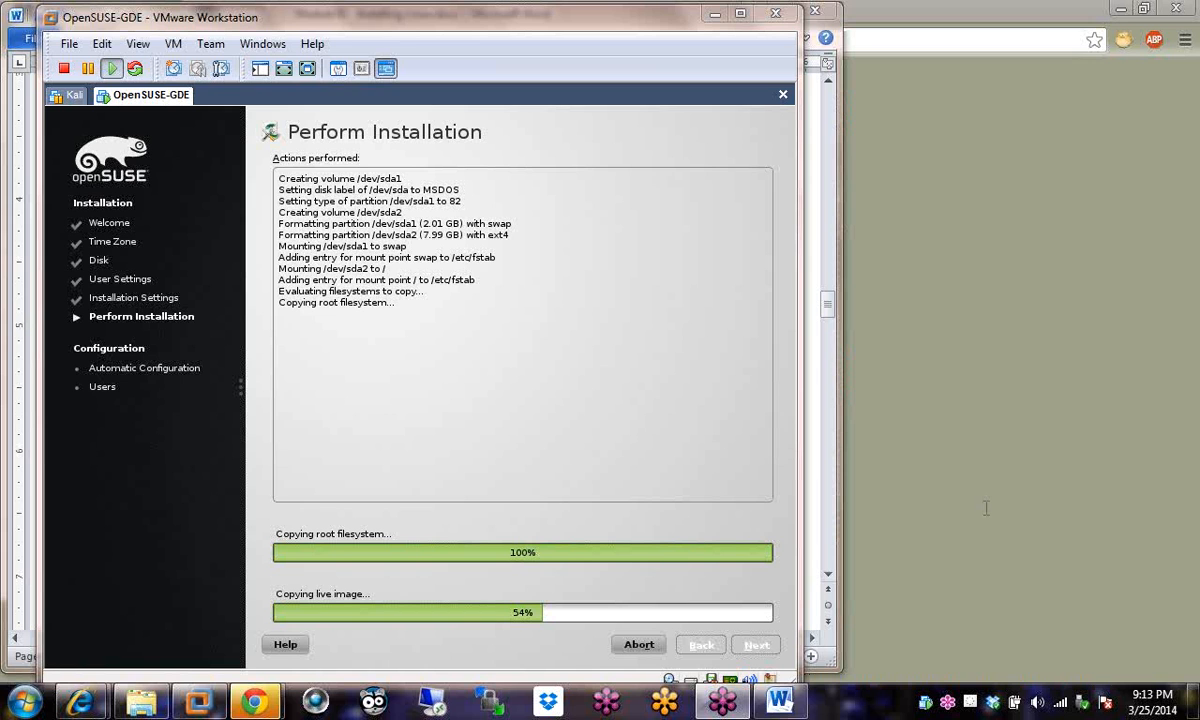
click(779, 702)
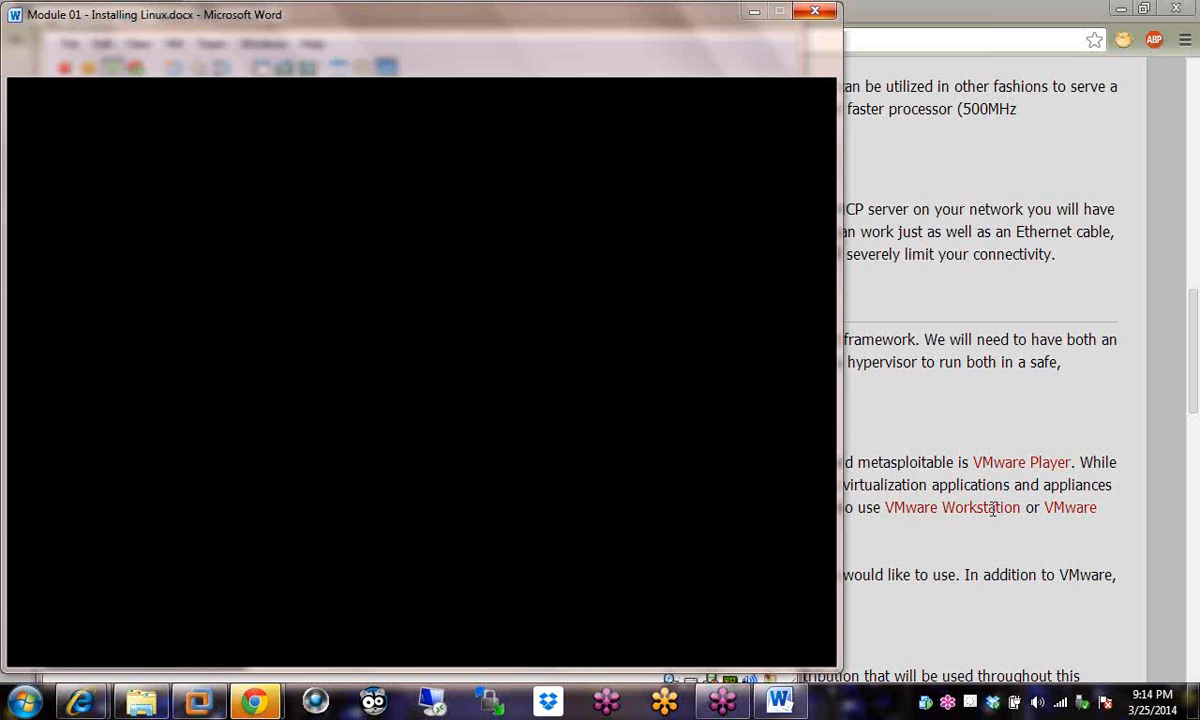
click(196, 710)
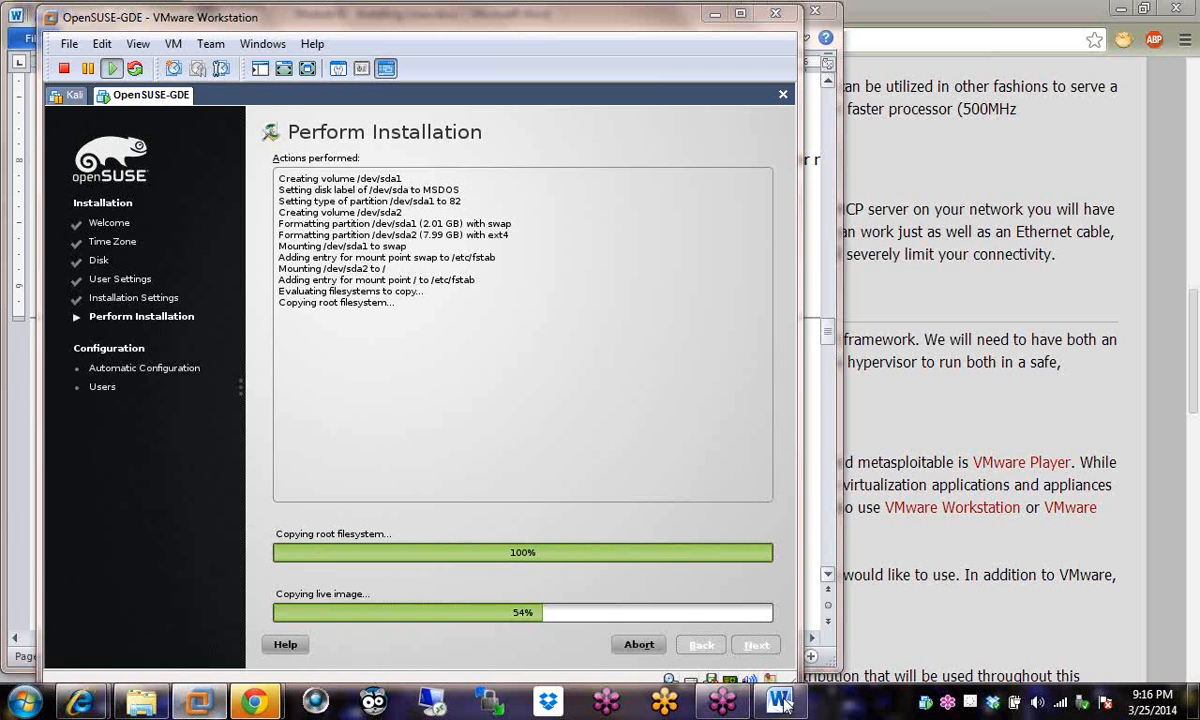
Switch to the Word lesson document and review the notes from the file system plans and partitions through Files to reference.
click(781, 701)
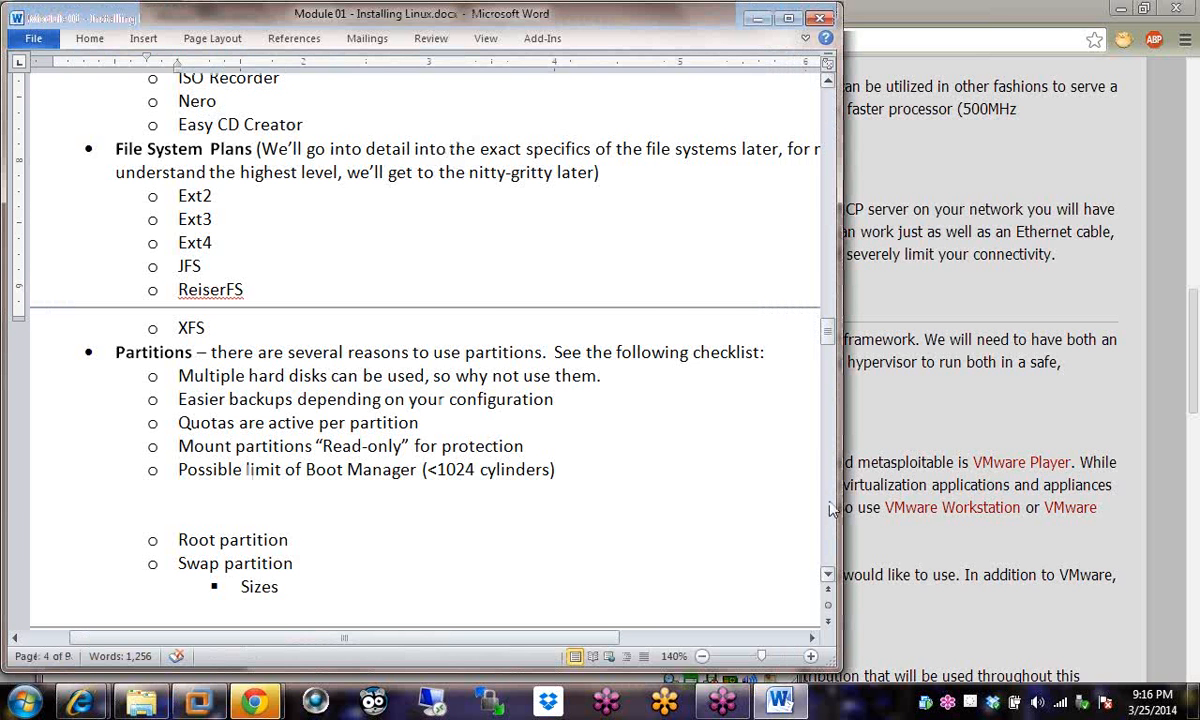
click(829, 503)
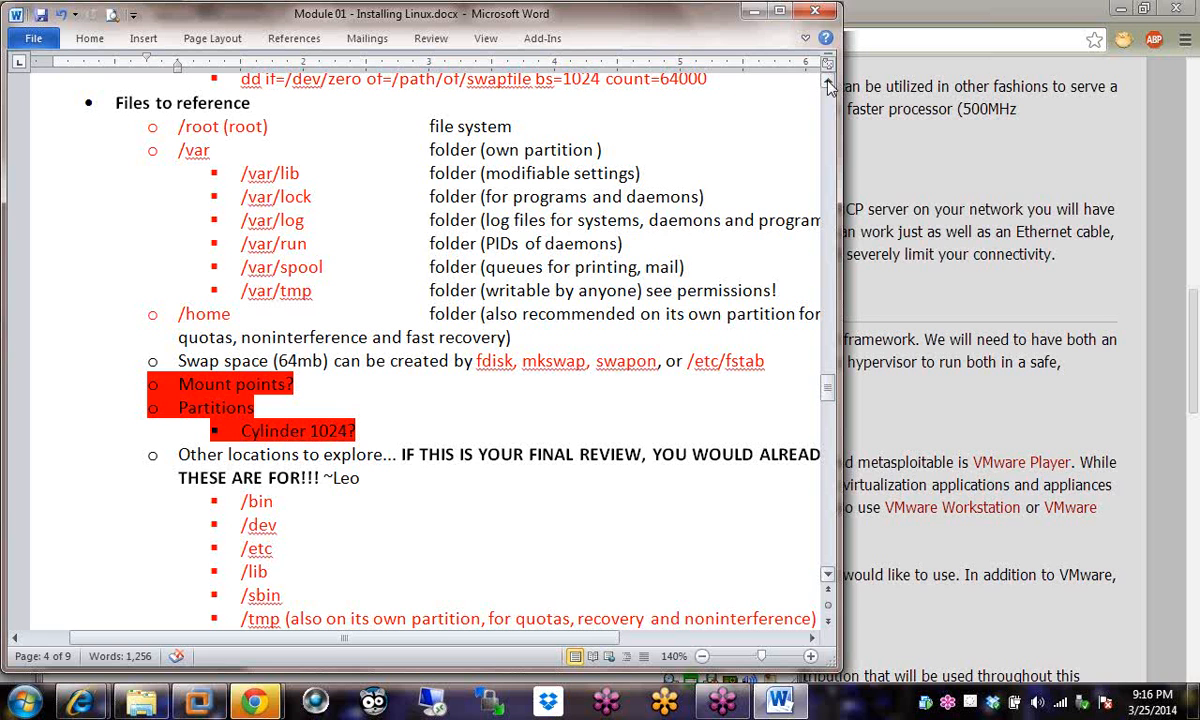
click(829, 87)
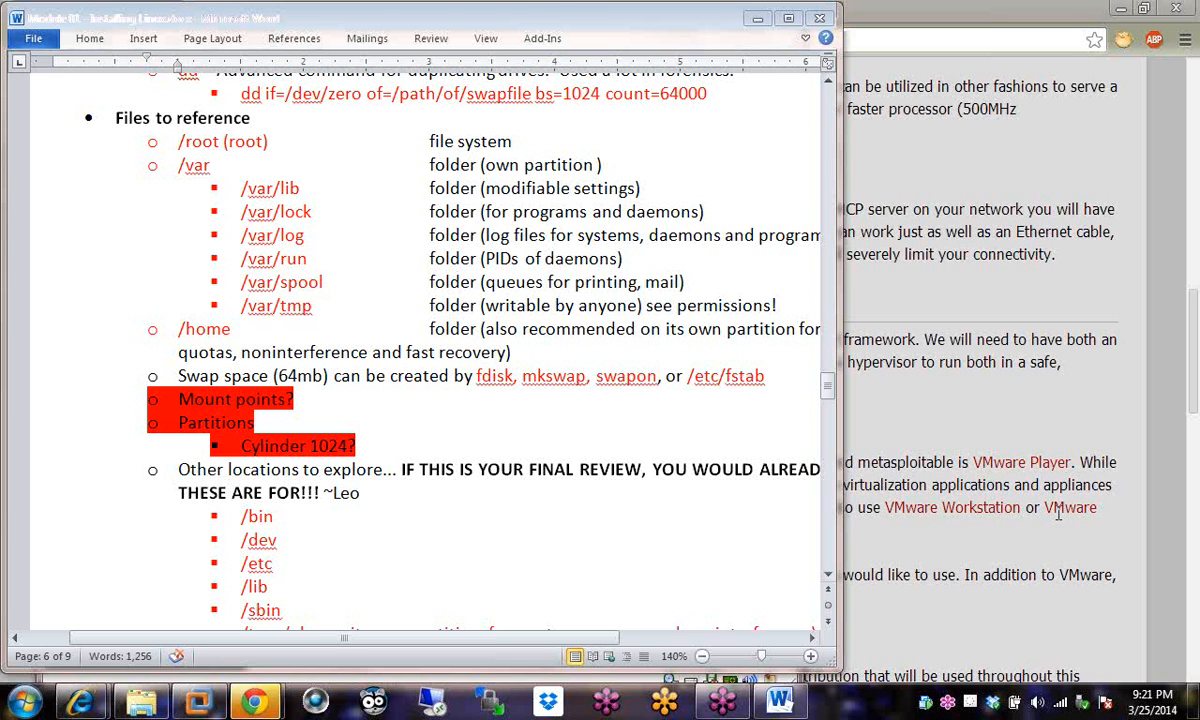
click(1058, 513)
click(1058, 514)
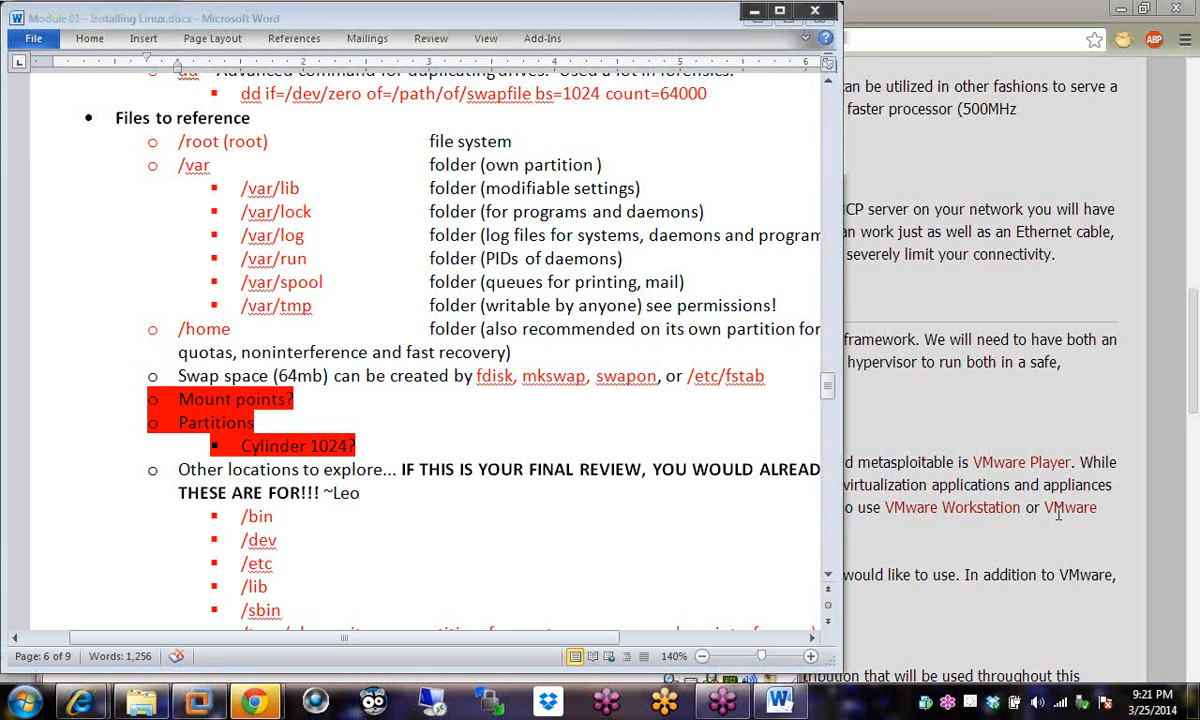